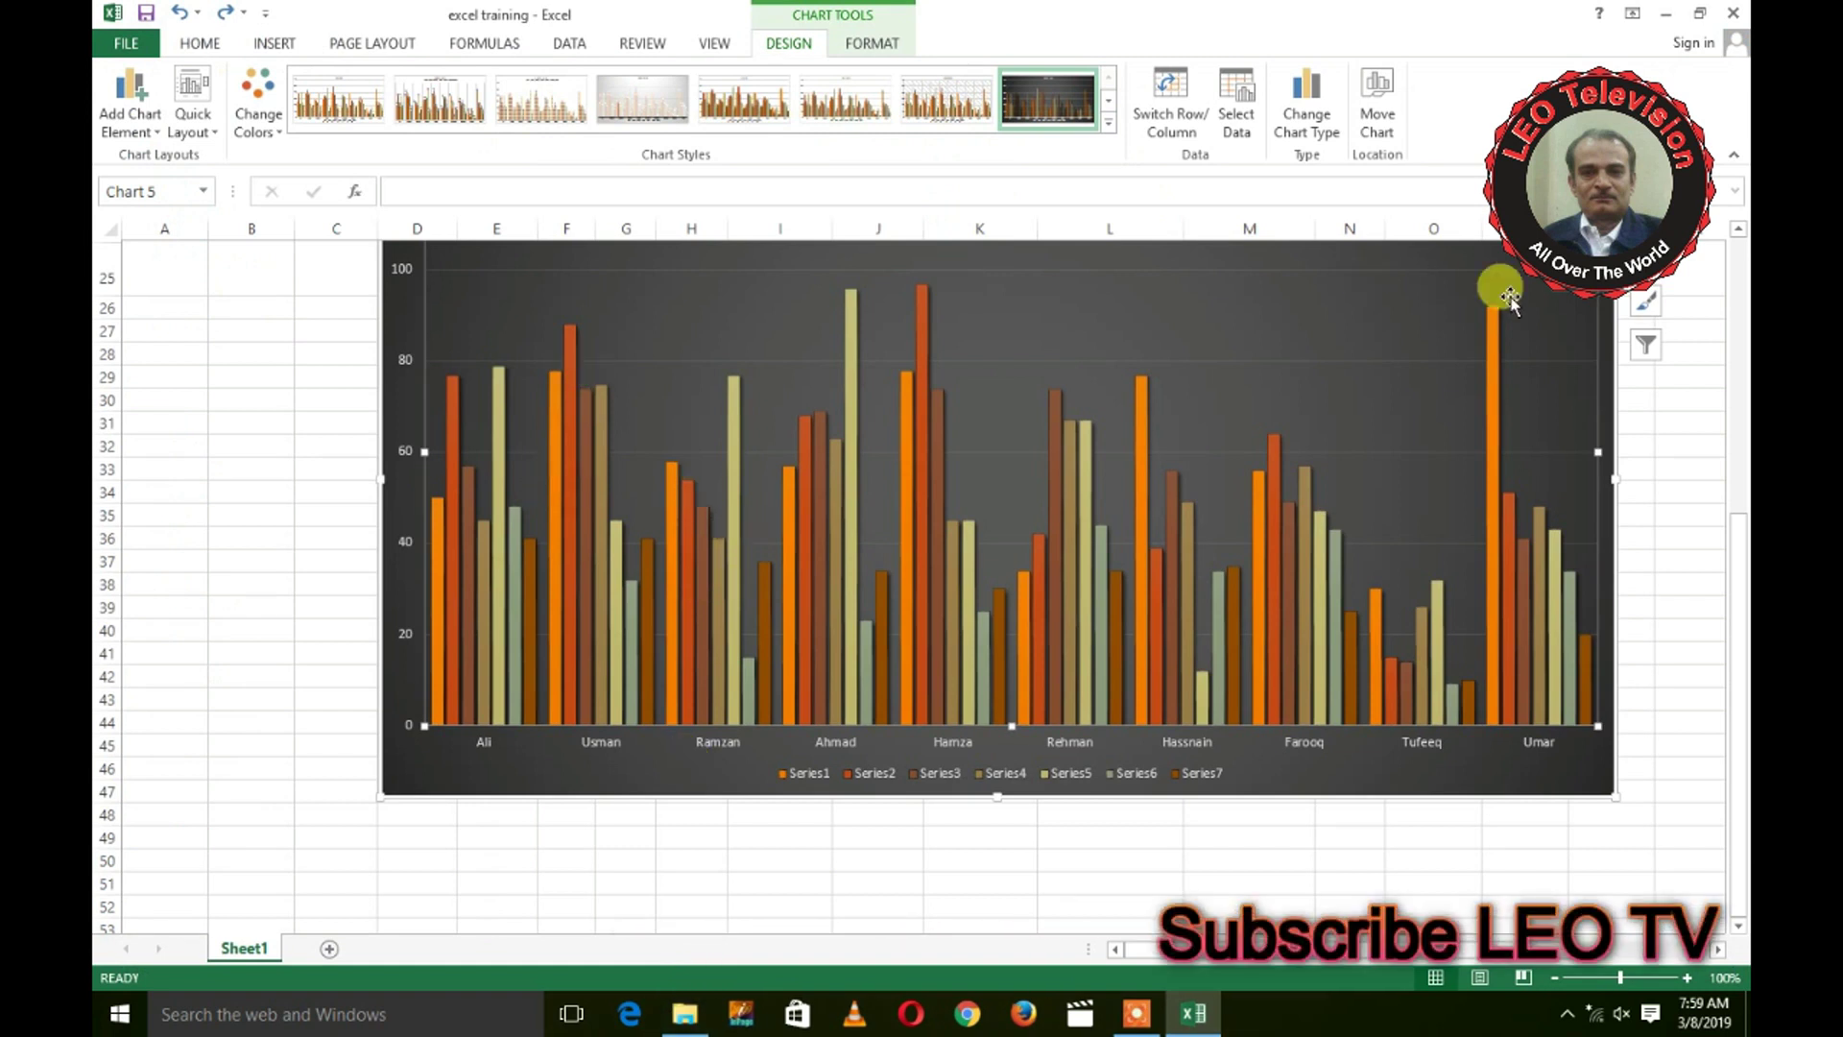
Step: Replace the marks column chart's dark style with the white-background chart style
{"action": "left_click", "coordinate": [1735, 232]}
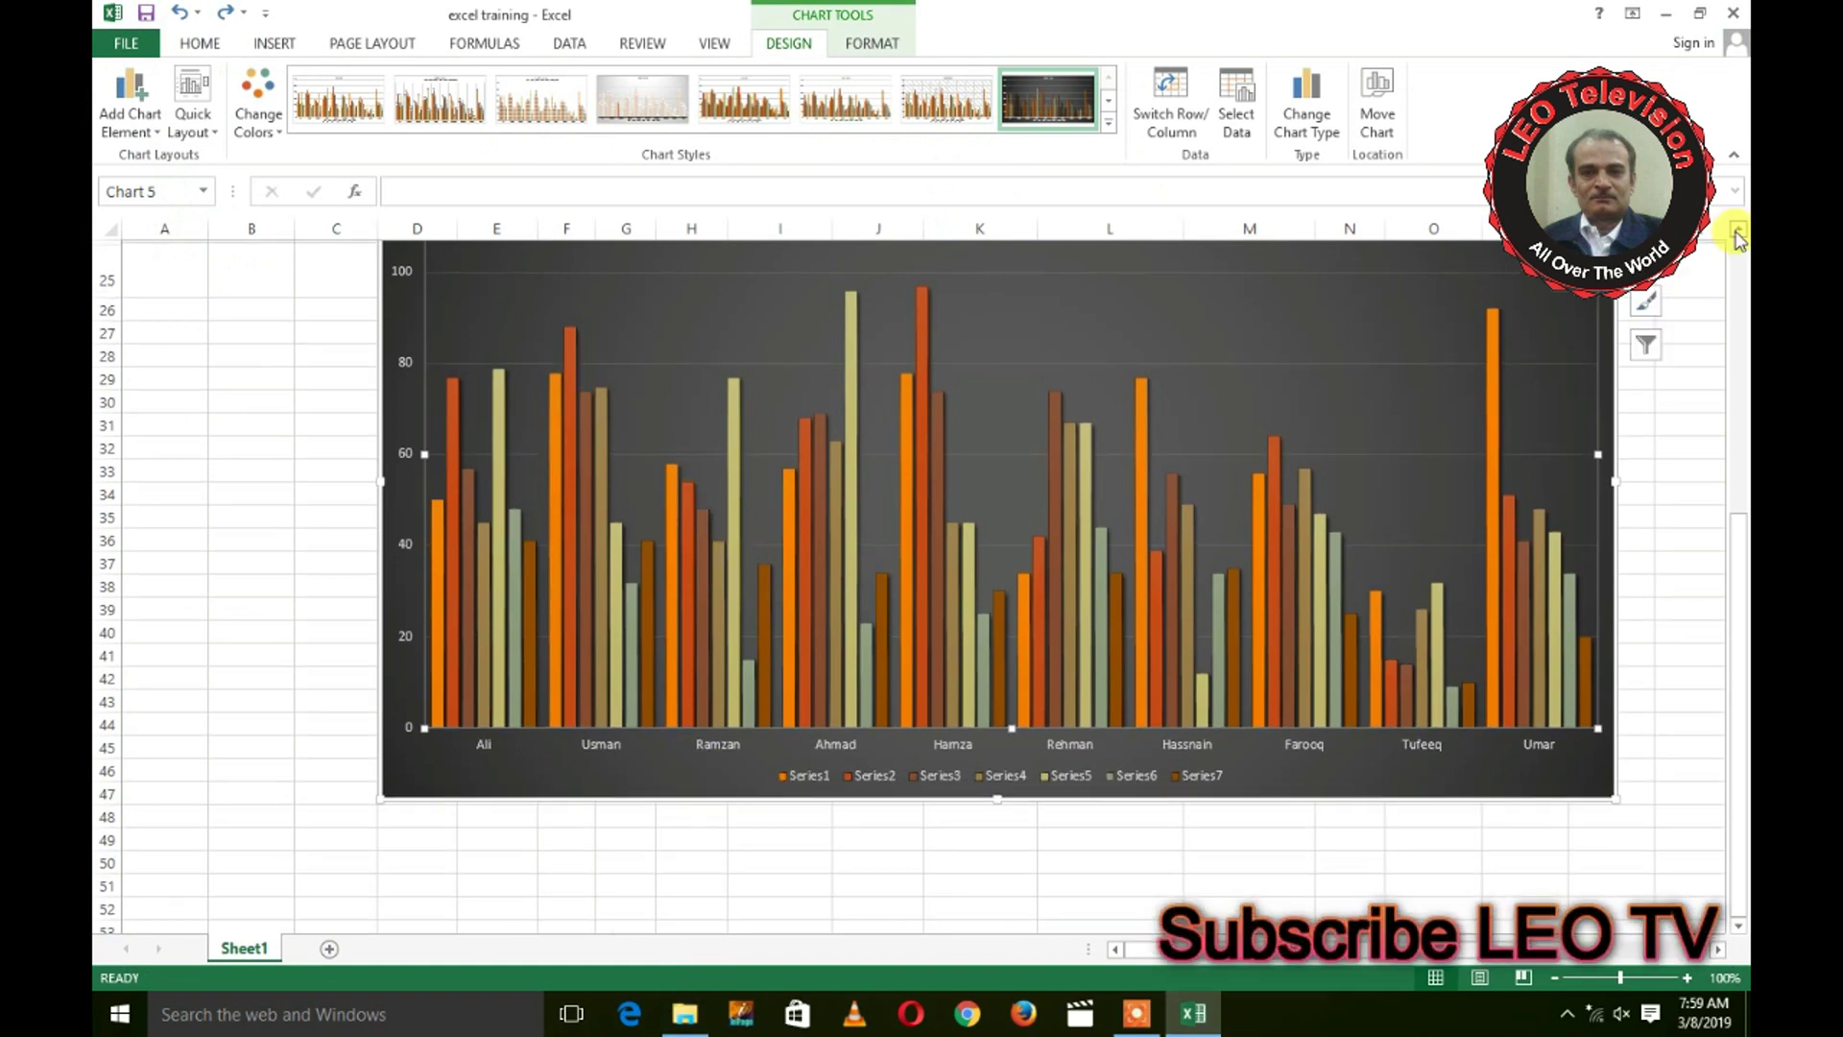
{"action": "left_click", "coordinate": [1735, 232]}
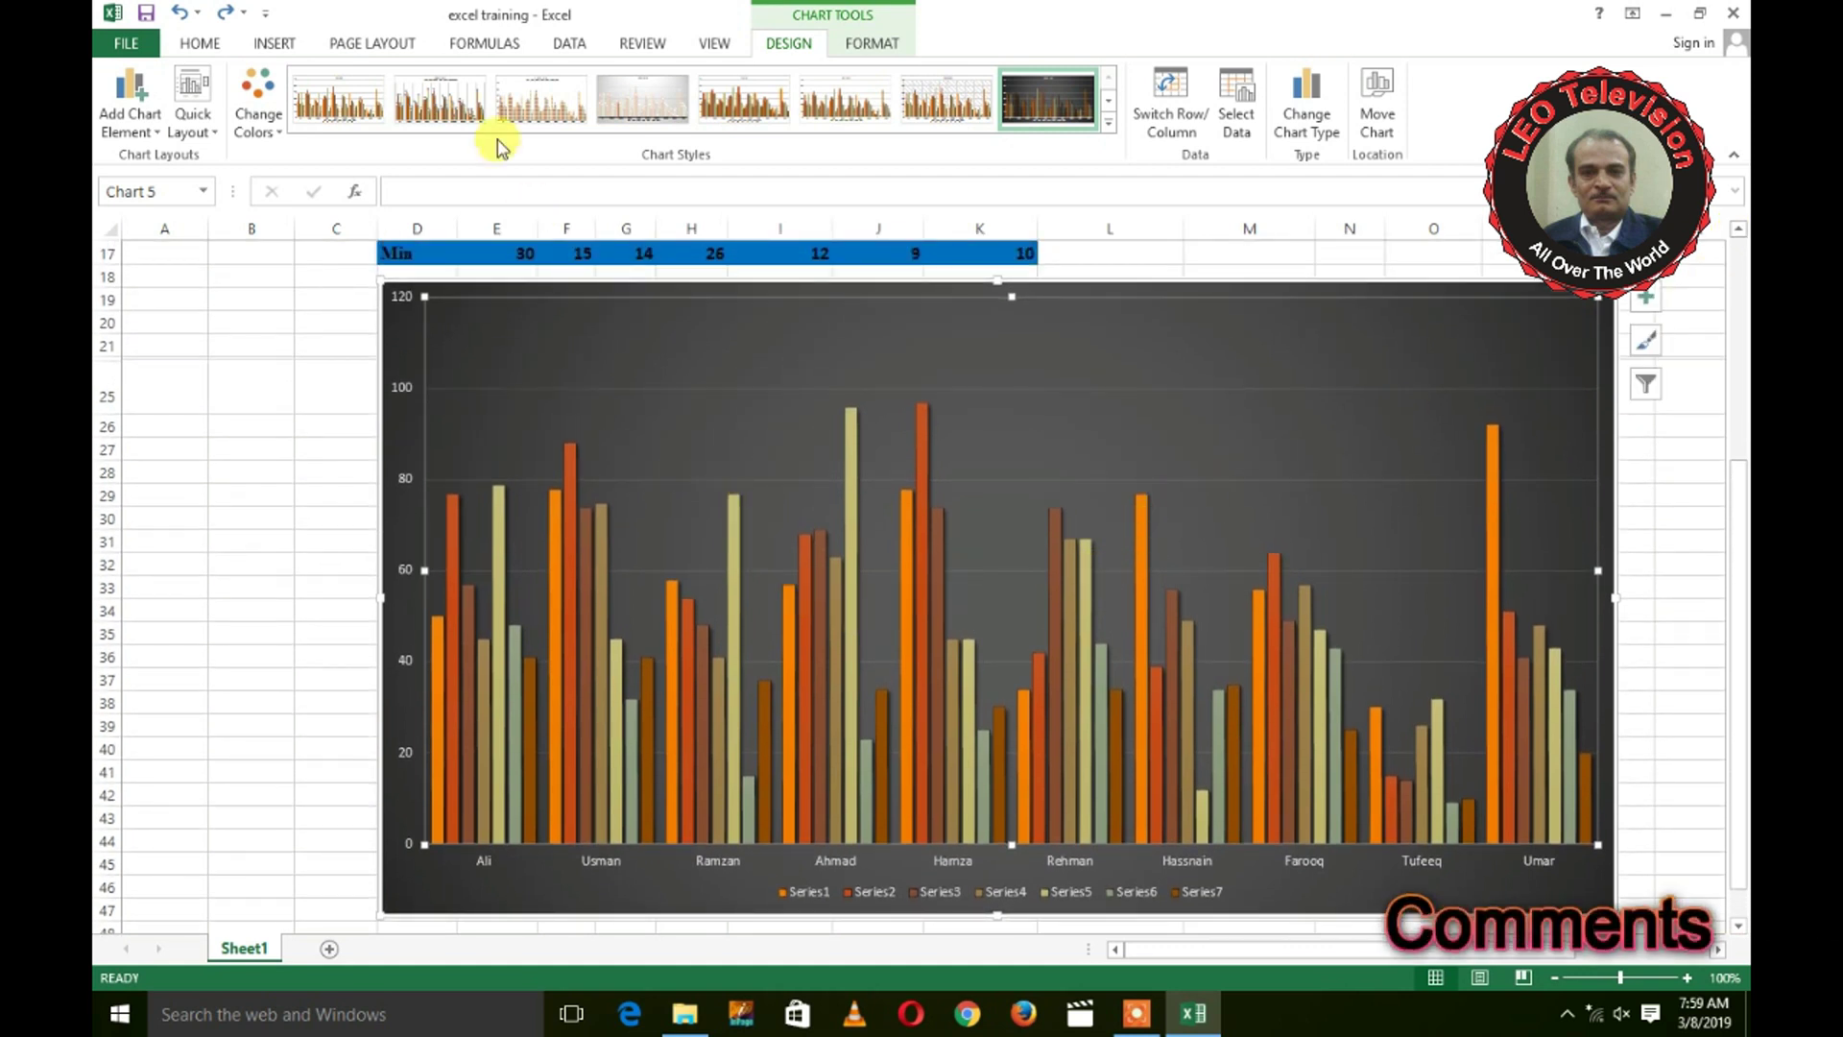
{"action": "left_click", "coordinate": [1108, 122]}
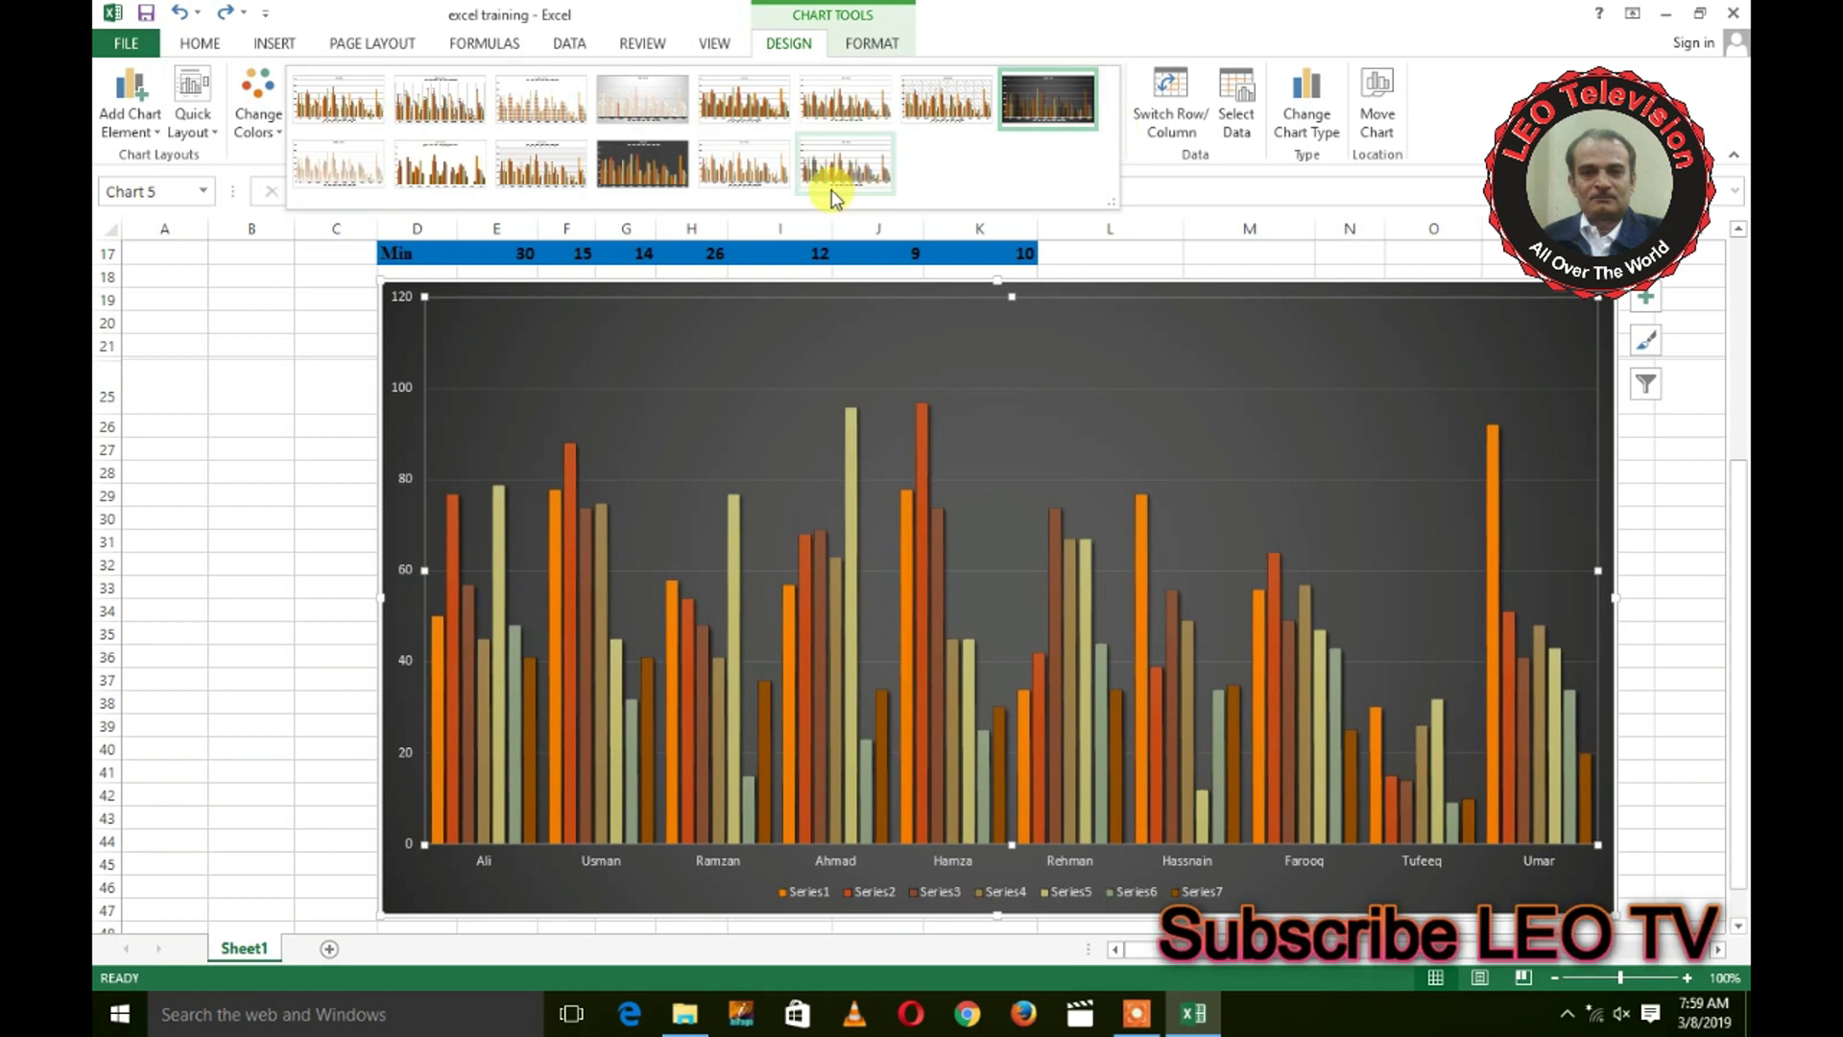
{"action": "left_click", "coordinate": [832, 192]}
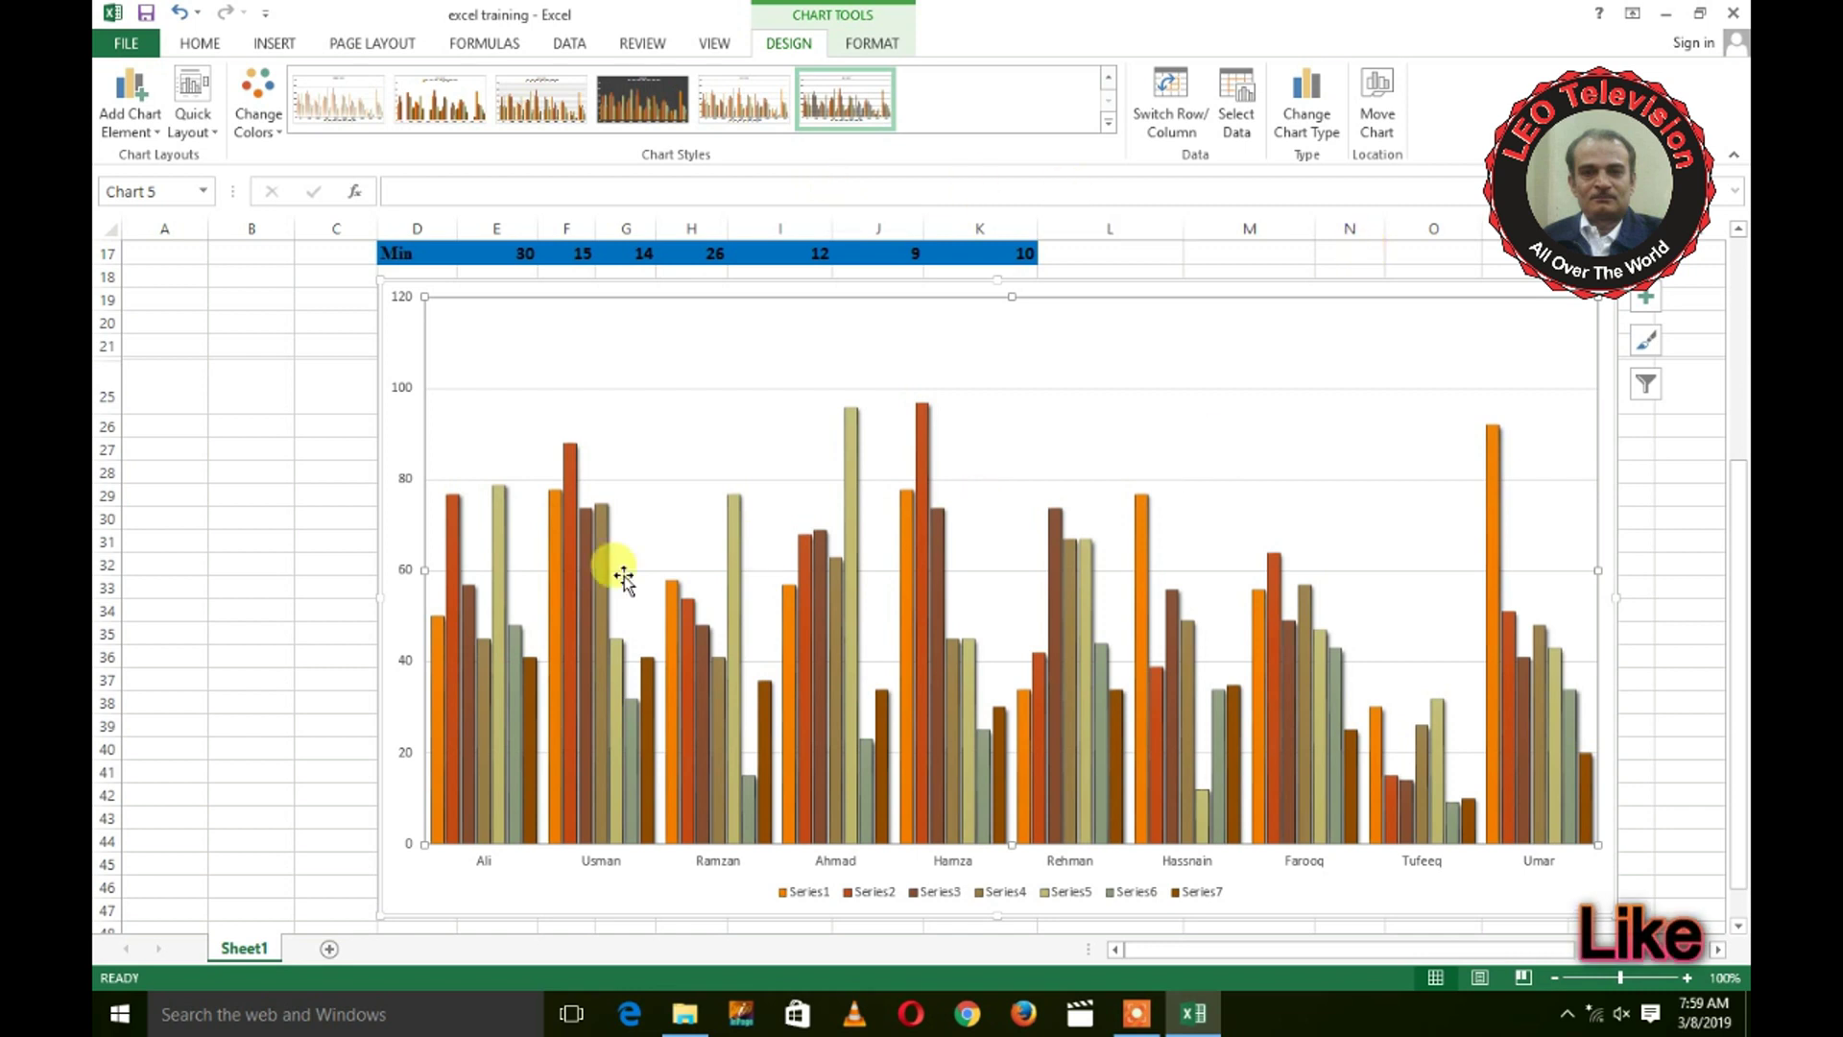
Step: Turn off the primary horizontal axis that lists the student names
{"action": "left_click", "coordinate": [160, 119]}
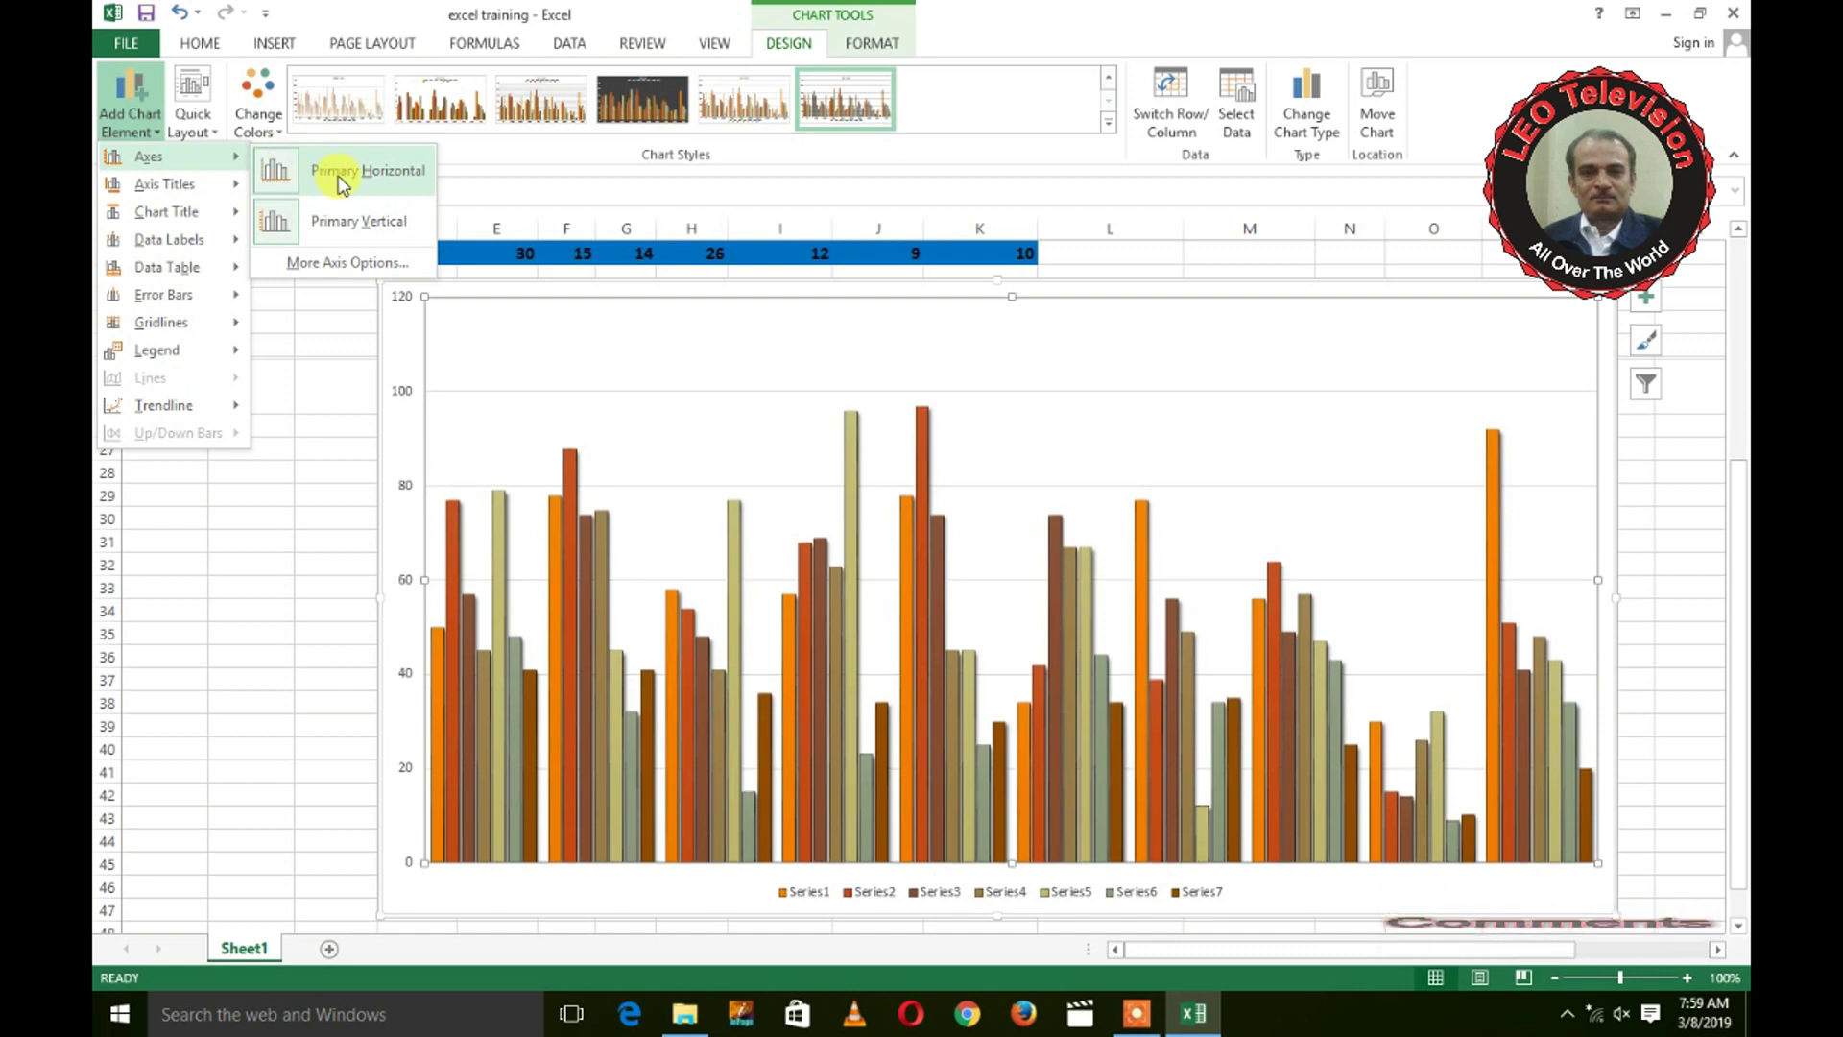
{"action": "mouse_move", "coordinate": [149, 155]}
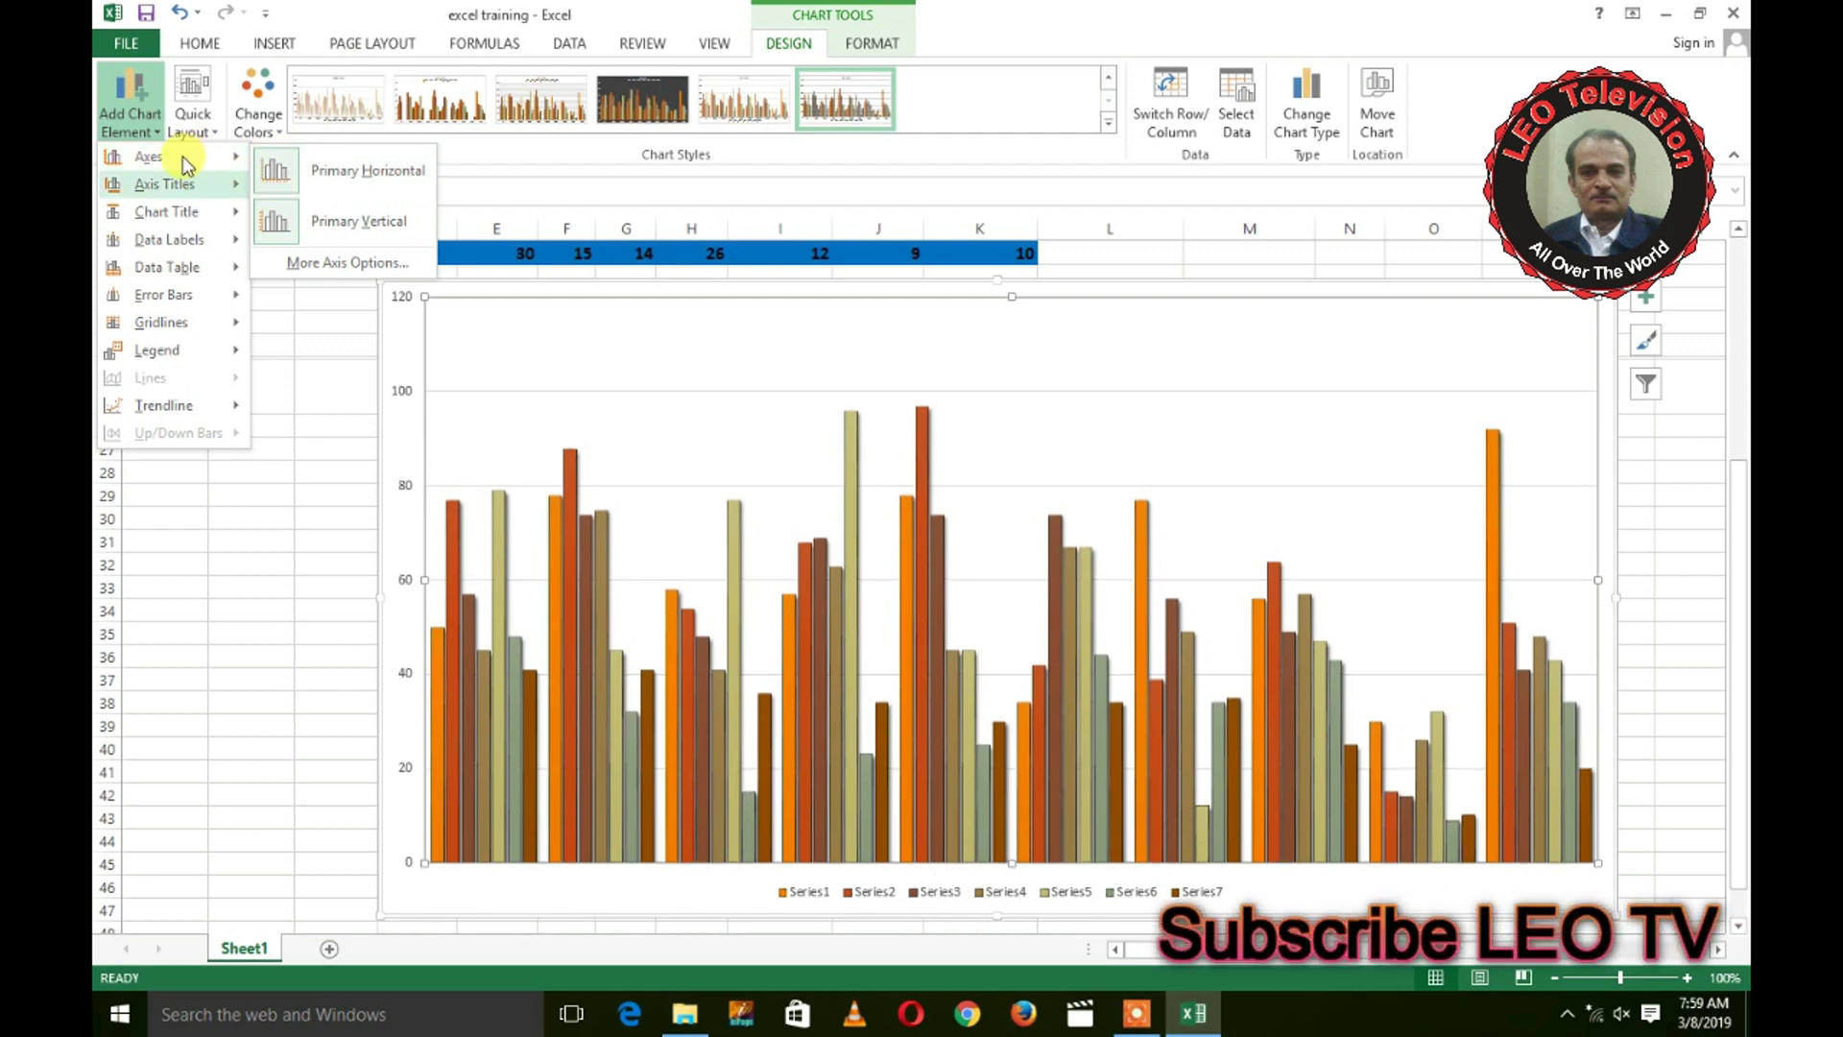
{"action": "left_click", "coordinate": [344, 184]}
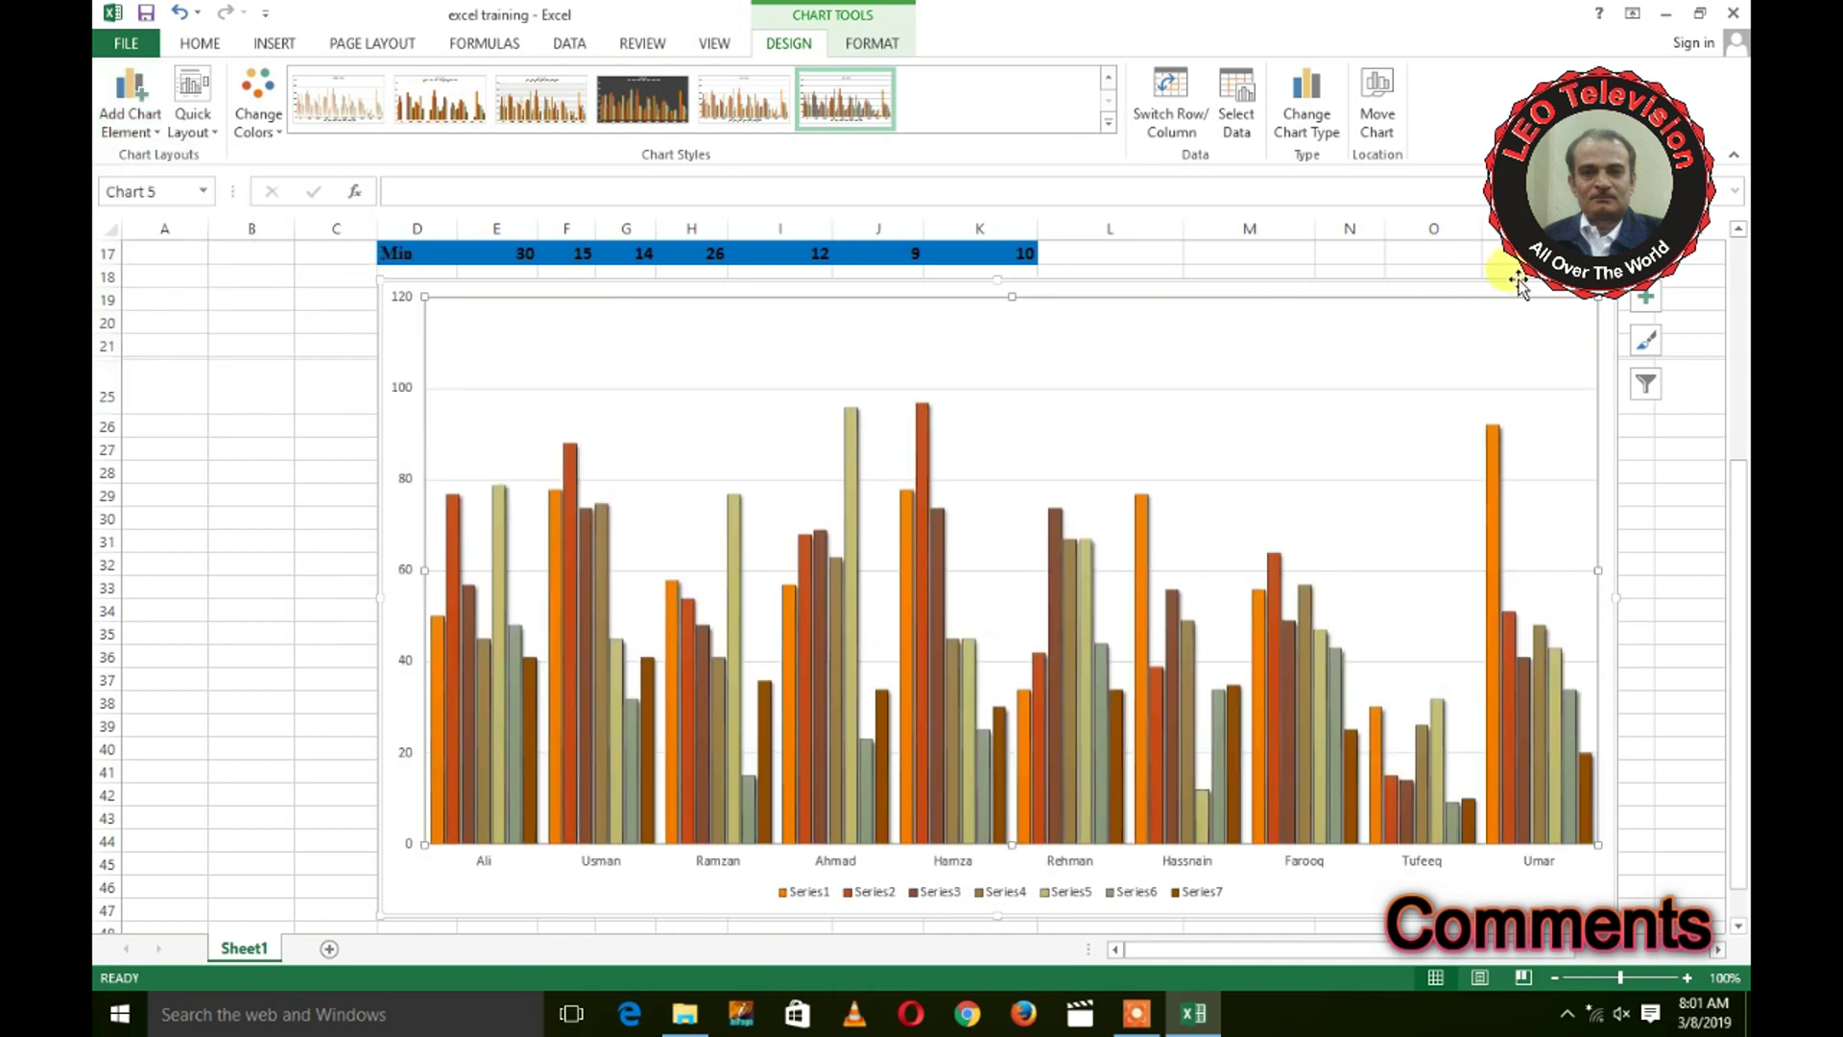
Step: Shrink the column chart and move it up to sit under the Min row
{"action": "left_click", "coordinate": [954, 359]}
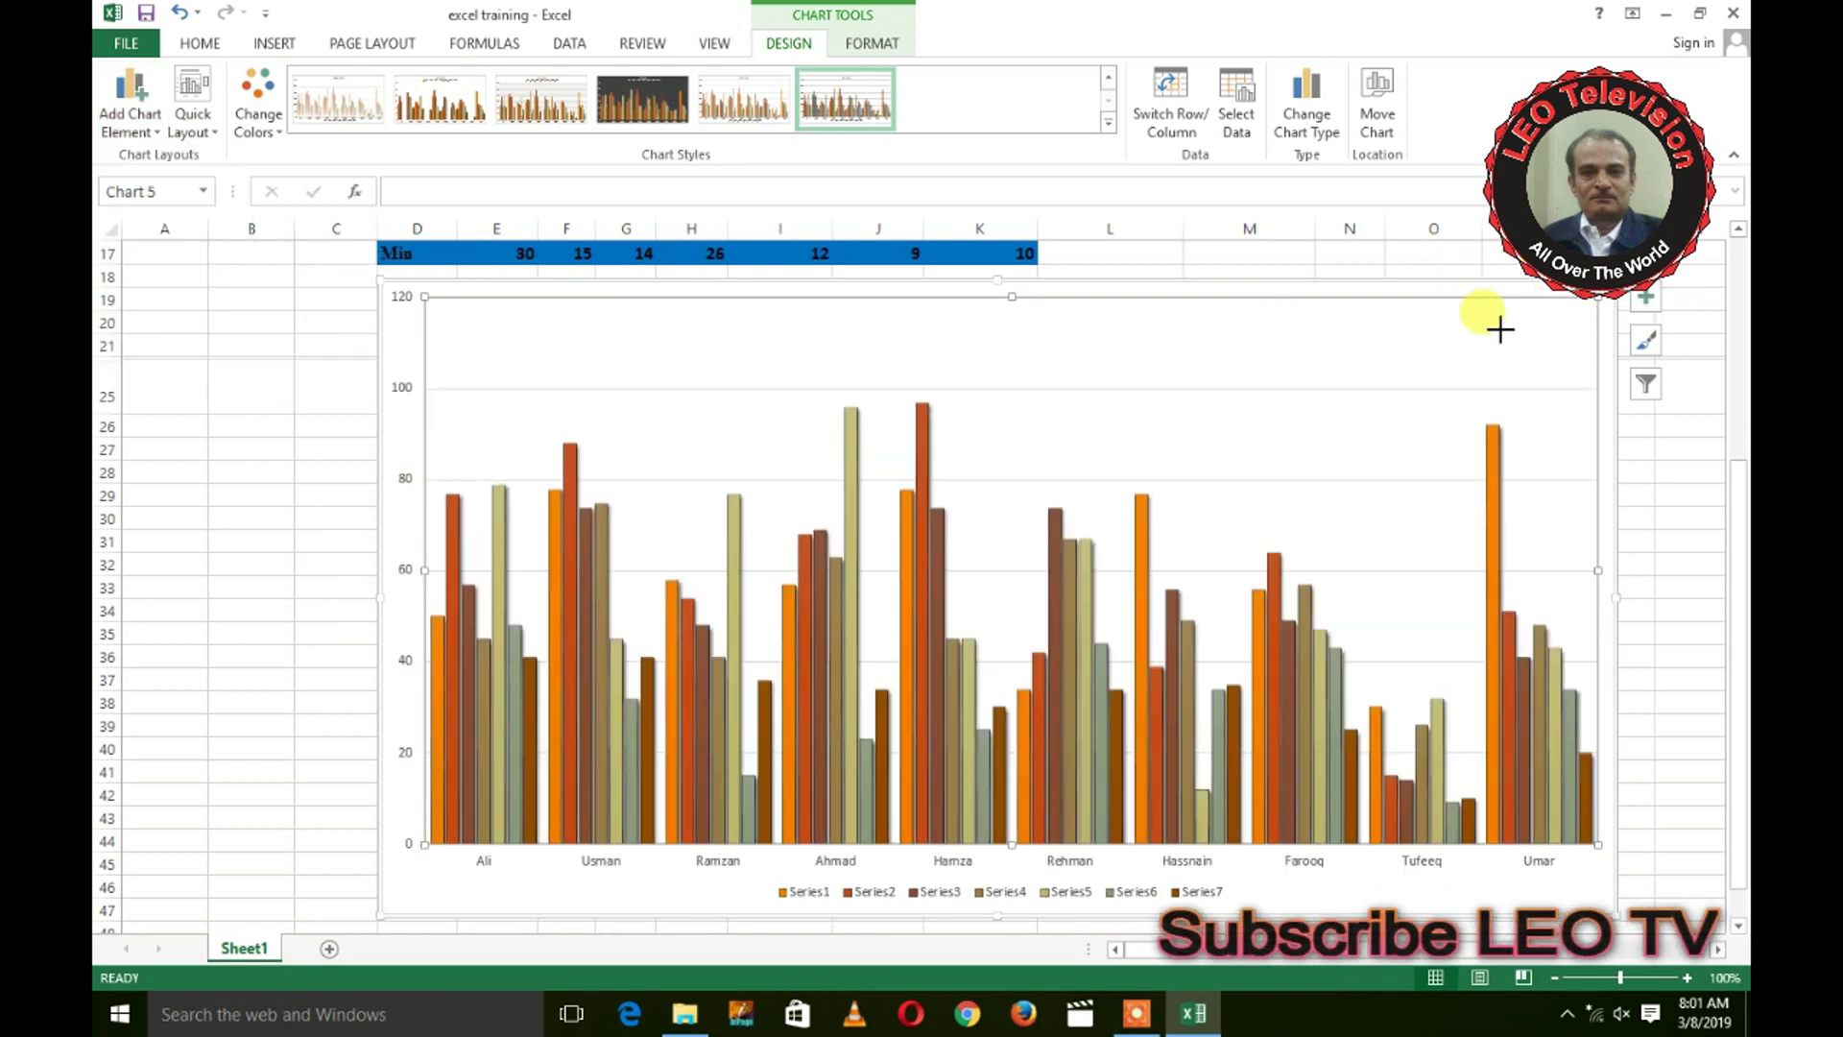
{"action": "left_click", "coordinate": [805, 665]}
{"action": "left_click_drag", "start_coordinate": [817, 679], "coordinate": [827, 696]}
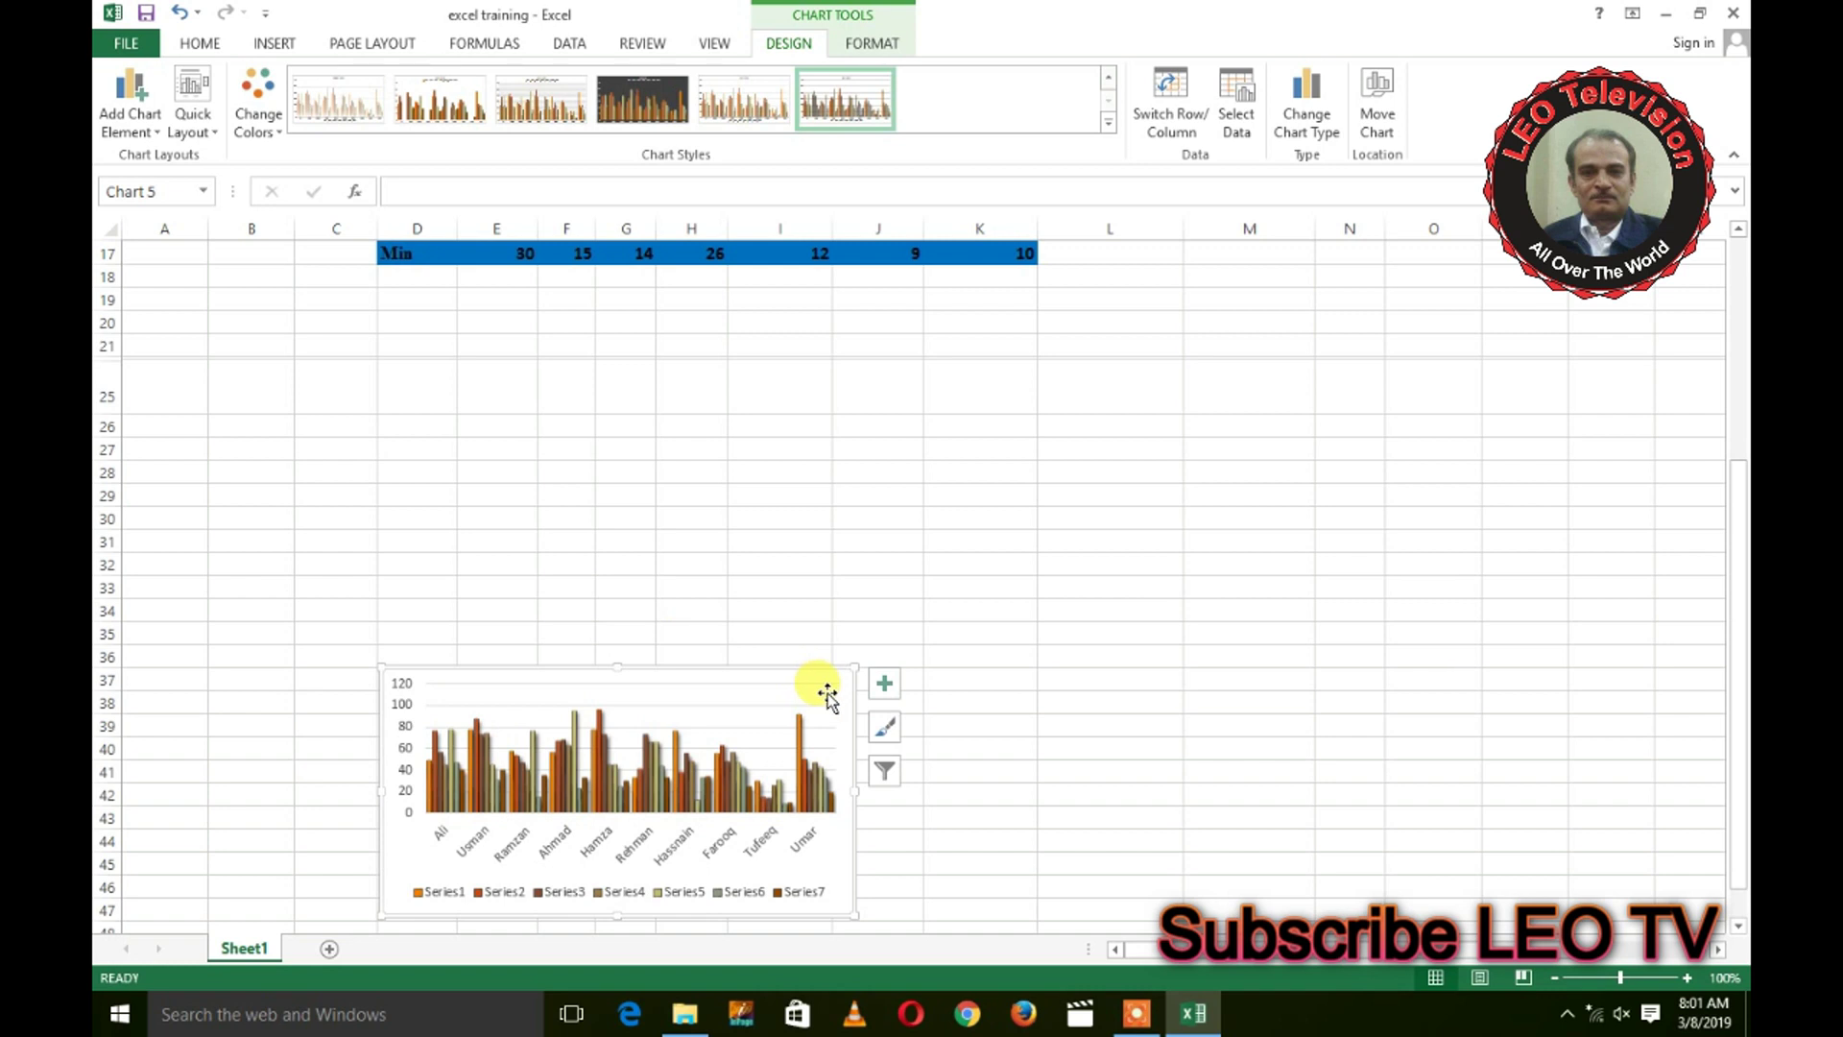
{"action": "mouse_move", "coordinate": [637, 667]}
{"action": "left_mouse_down"}
{"action": "mouse_move", "coordinate": [462, 330]}
{"action": "mouse_move", "coordinate": [380, 309]}
{"action": "left_mouse_up"}
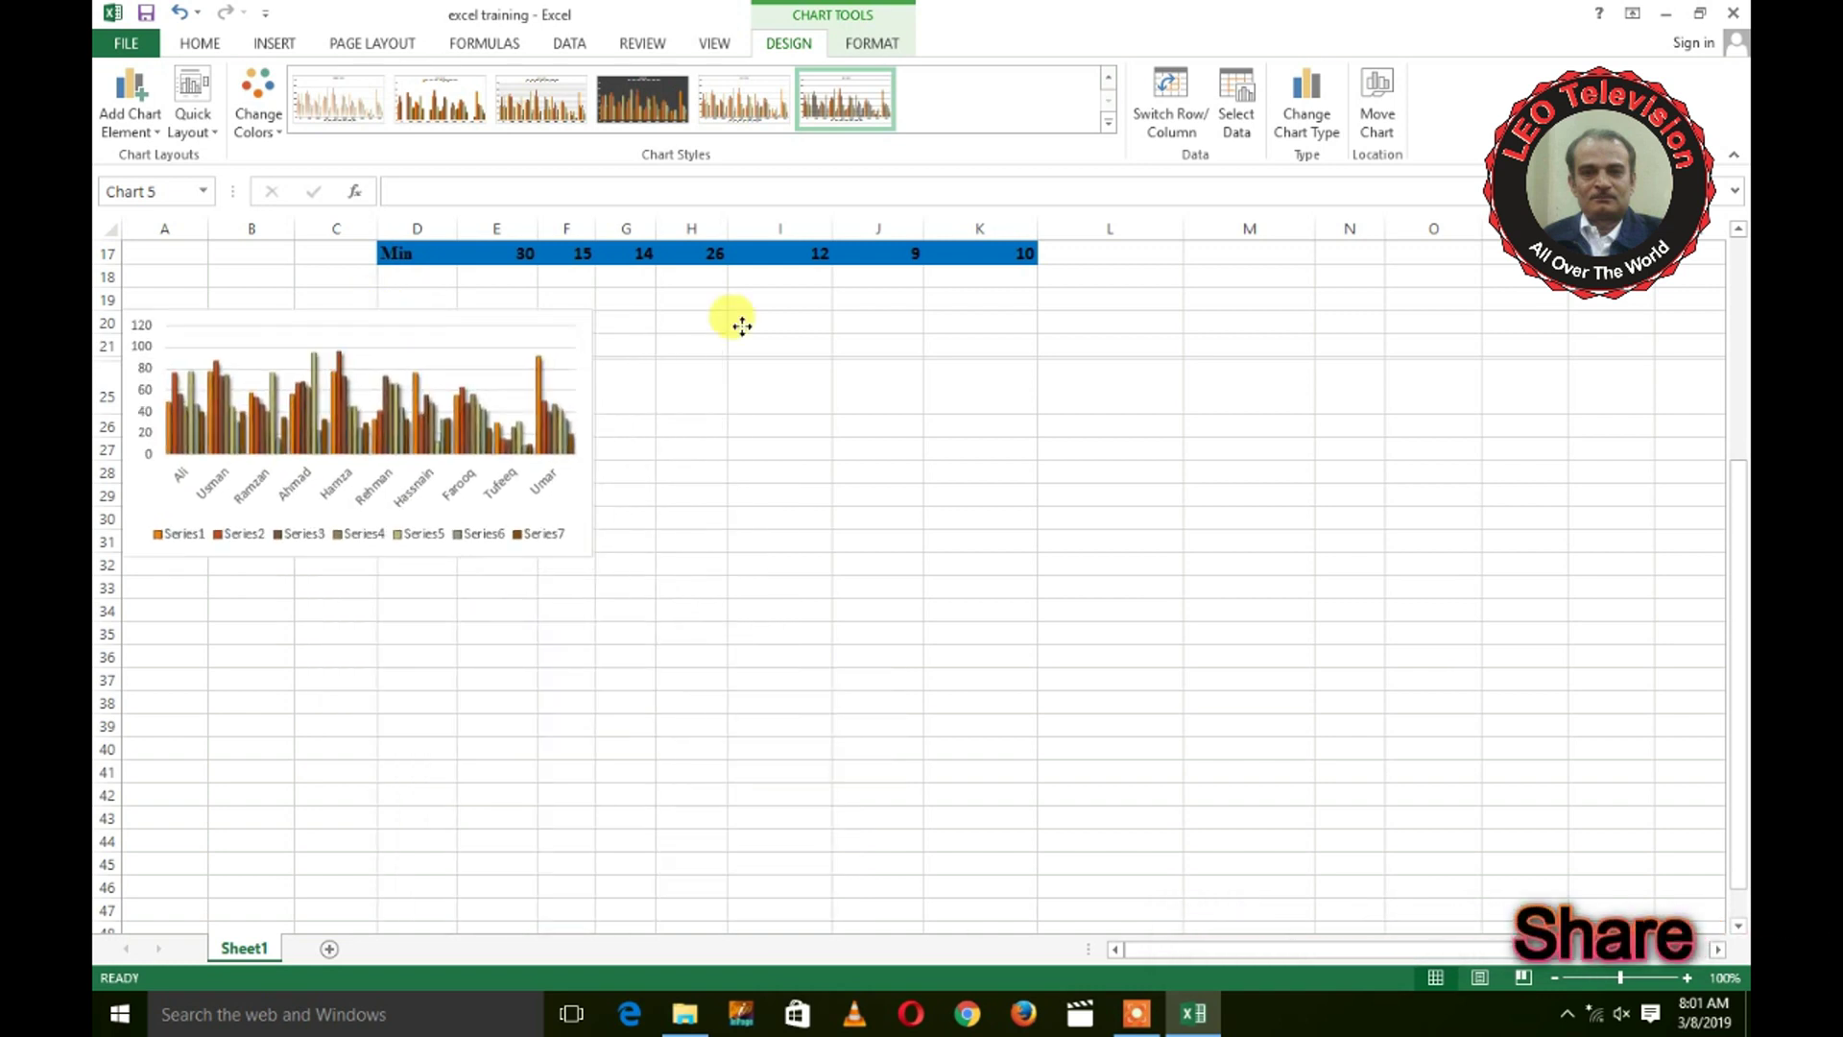
Step: Select Ali's name and marks in row 5 (D5:K5)
{"action": "scroll", "coordinate": [1735, 235], "scroll_direction": "up", "scroll_amount": 1}
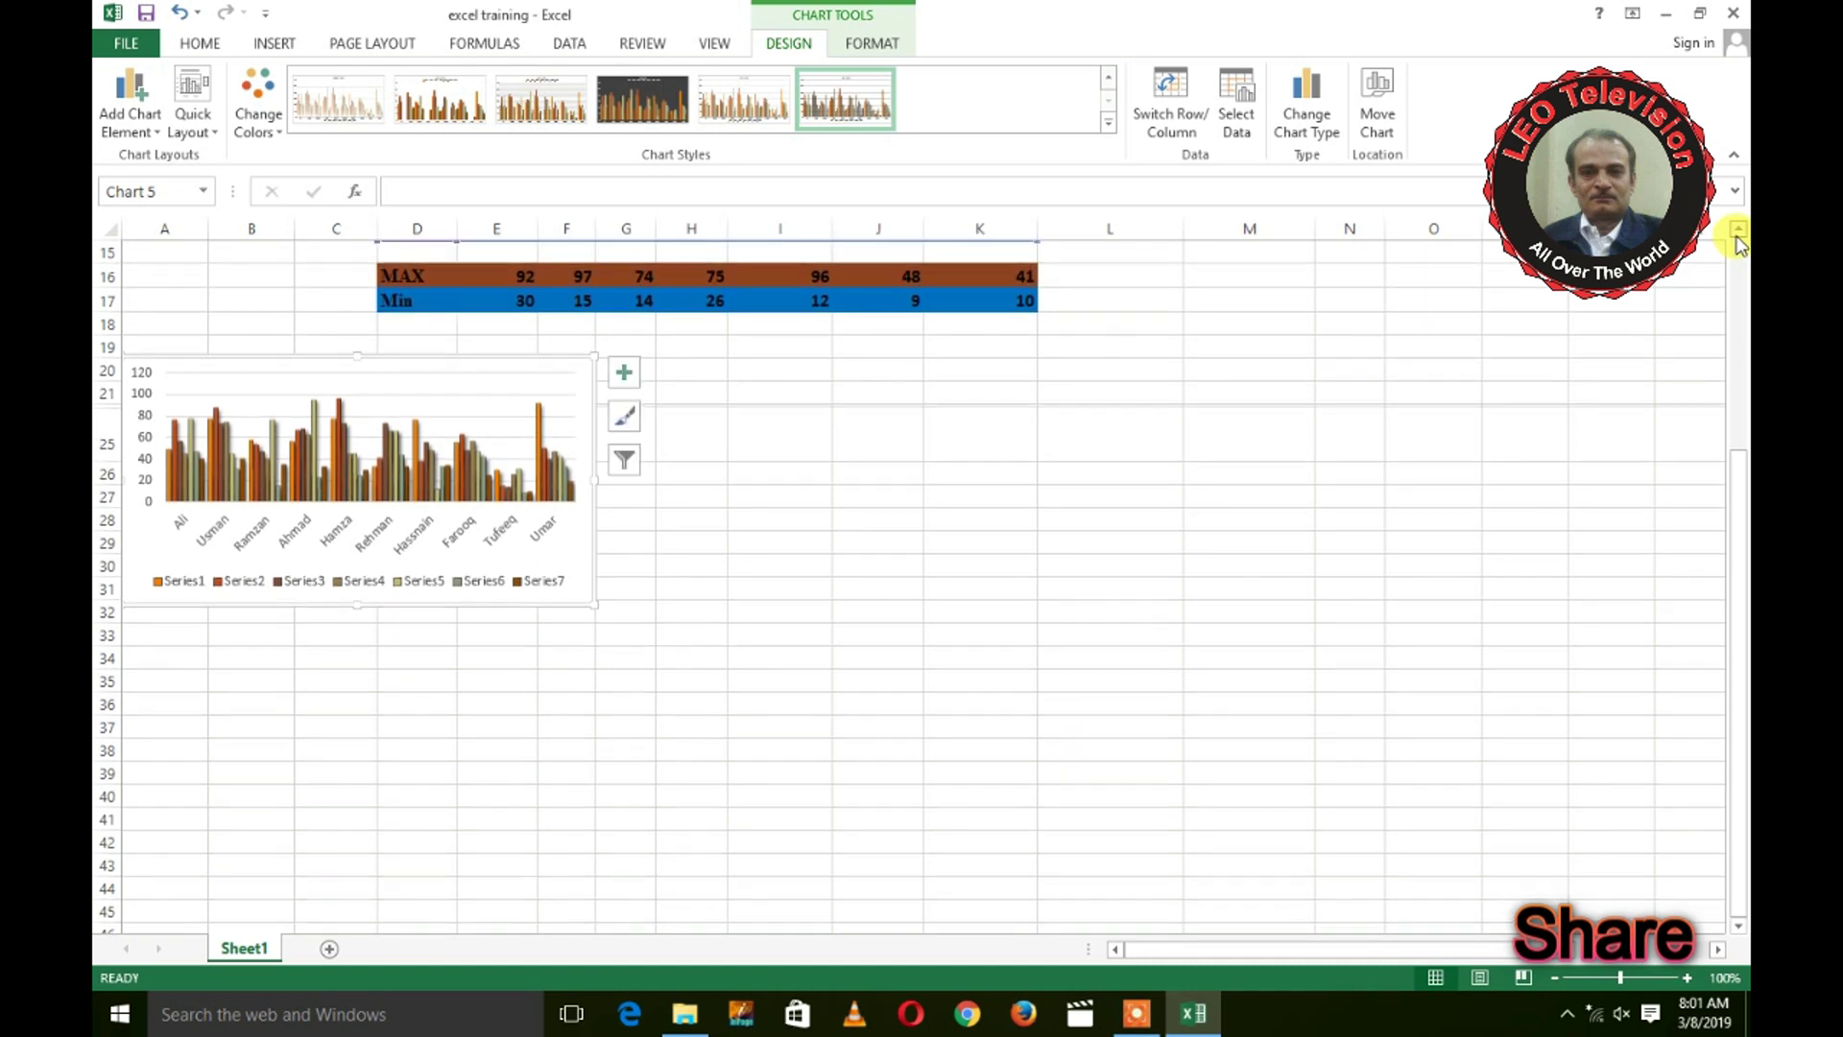
{"action": "scroll", "coordinate": [1632, 364], "scroll_direction": "up", "scroll_amount": 4}
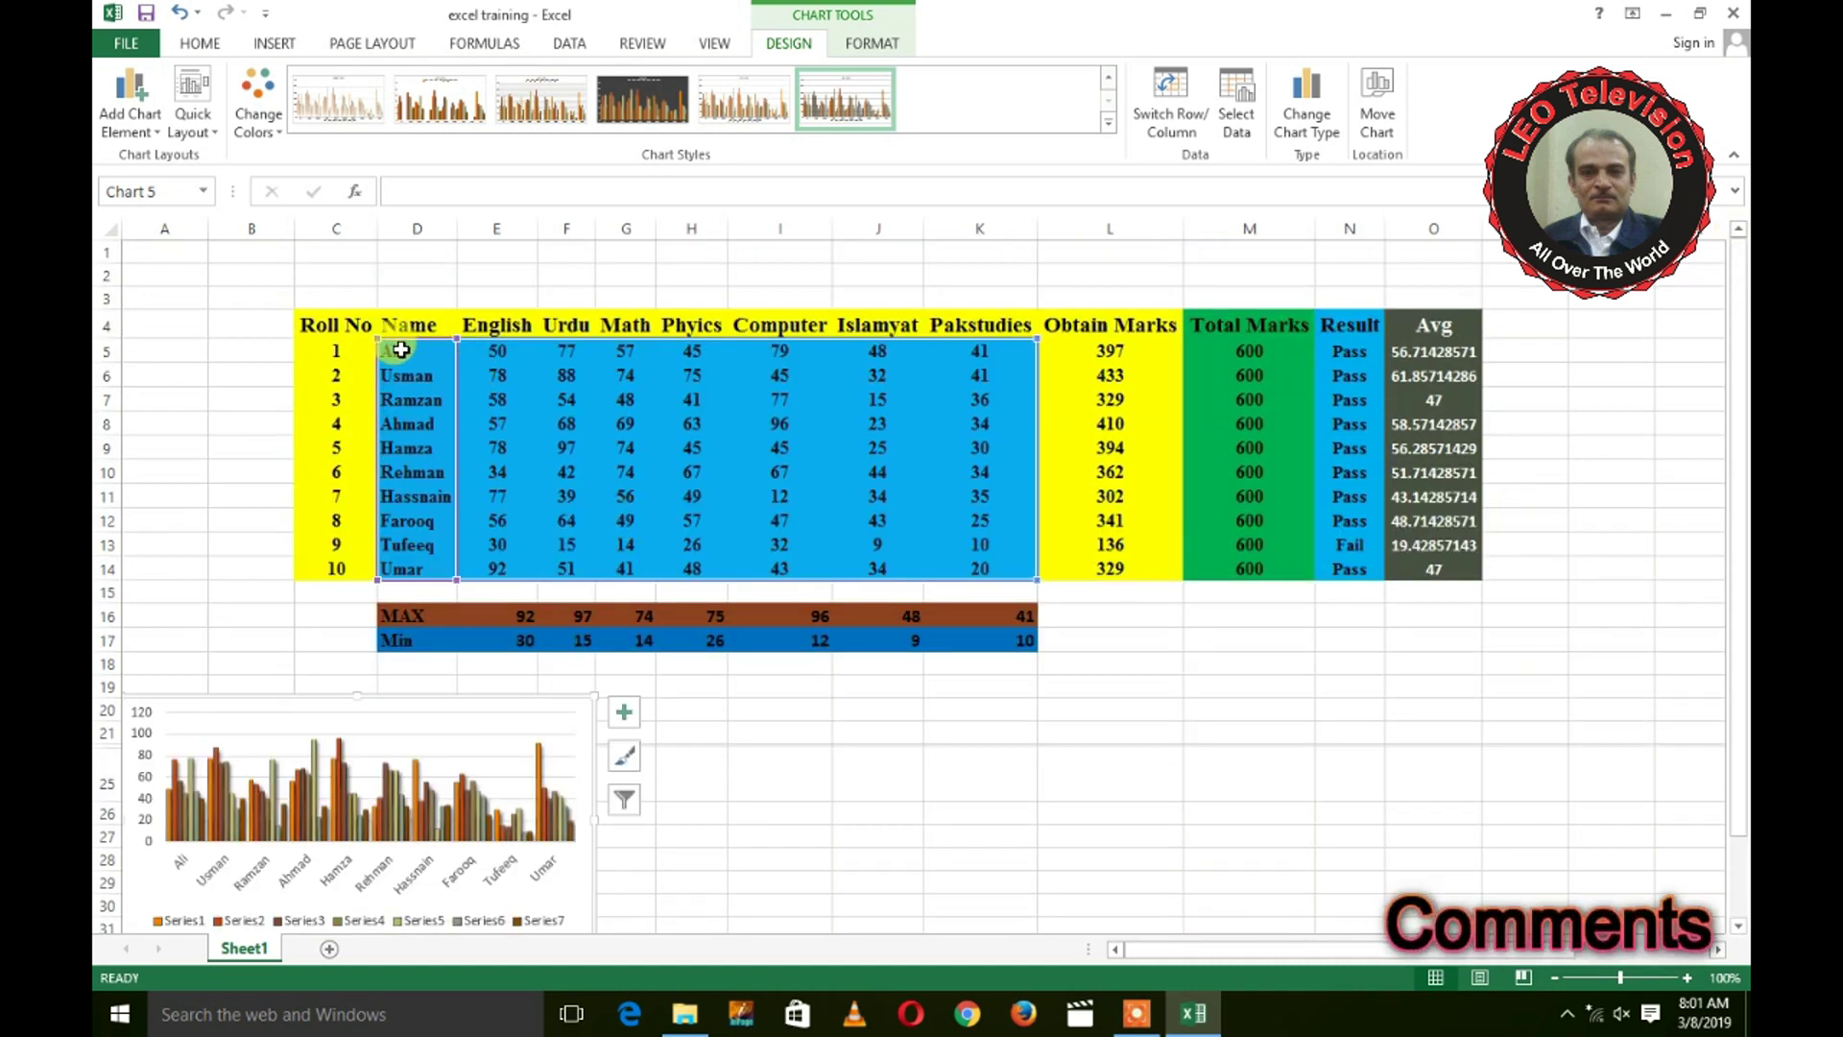
{"action": "left_click", "coordinate": [412, 352]}
{"action": "left_click", "coordinate": [168, 398]}
{"action": "left_click_drag", "start_coordinate": [423, 355], "coordinate": [977, 348]}
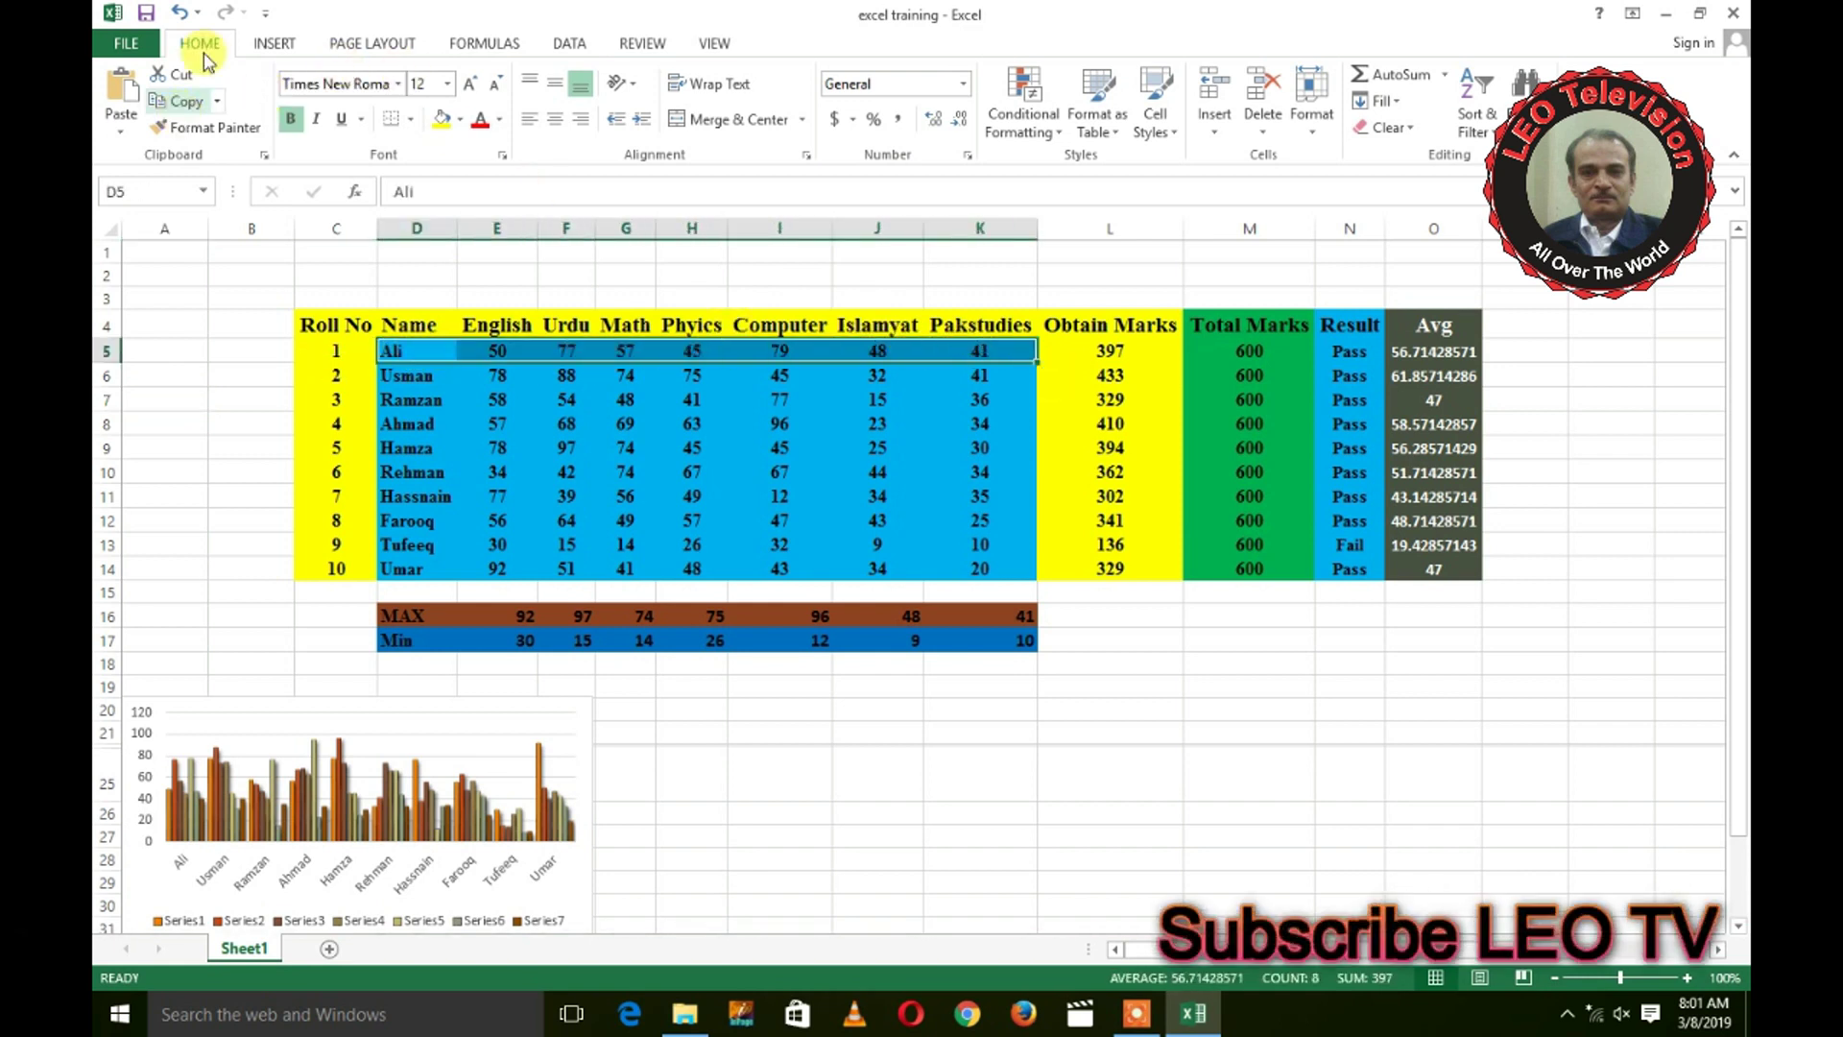
Step: Insert a recommended line chart of Ali's marks and place it at the lower right
{"action": "left_click", "coordinate": [306, 45]}
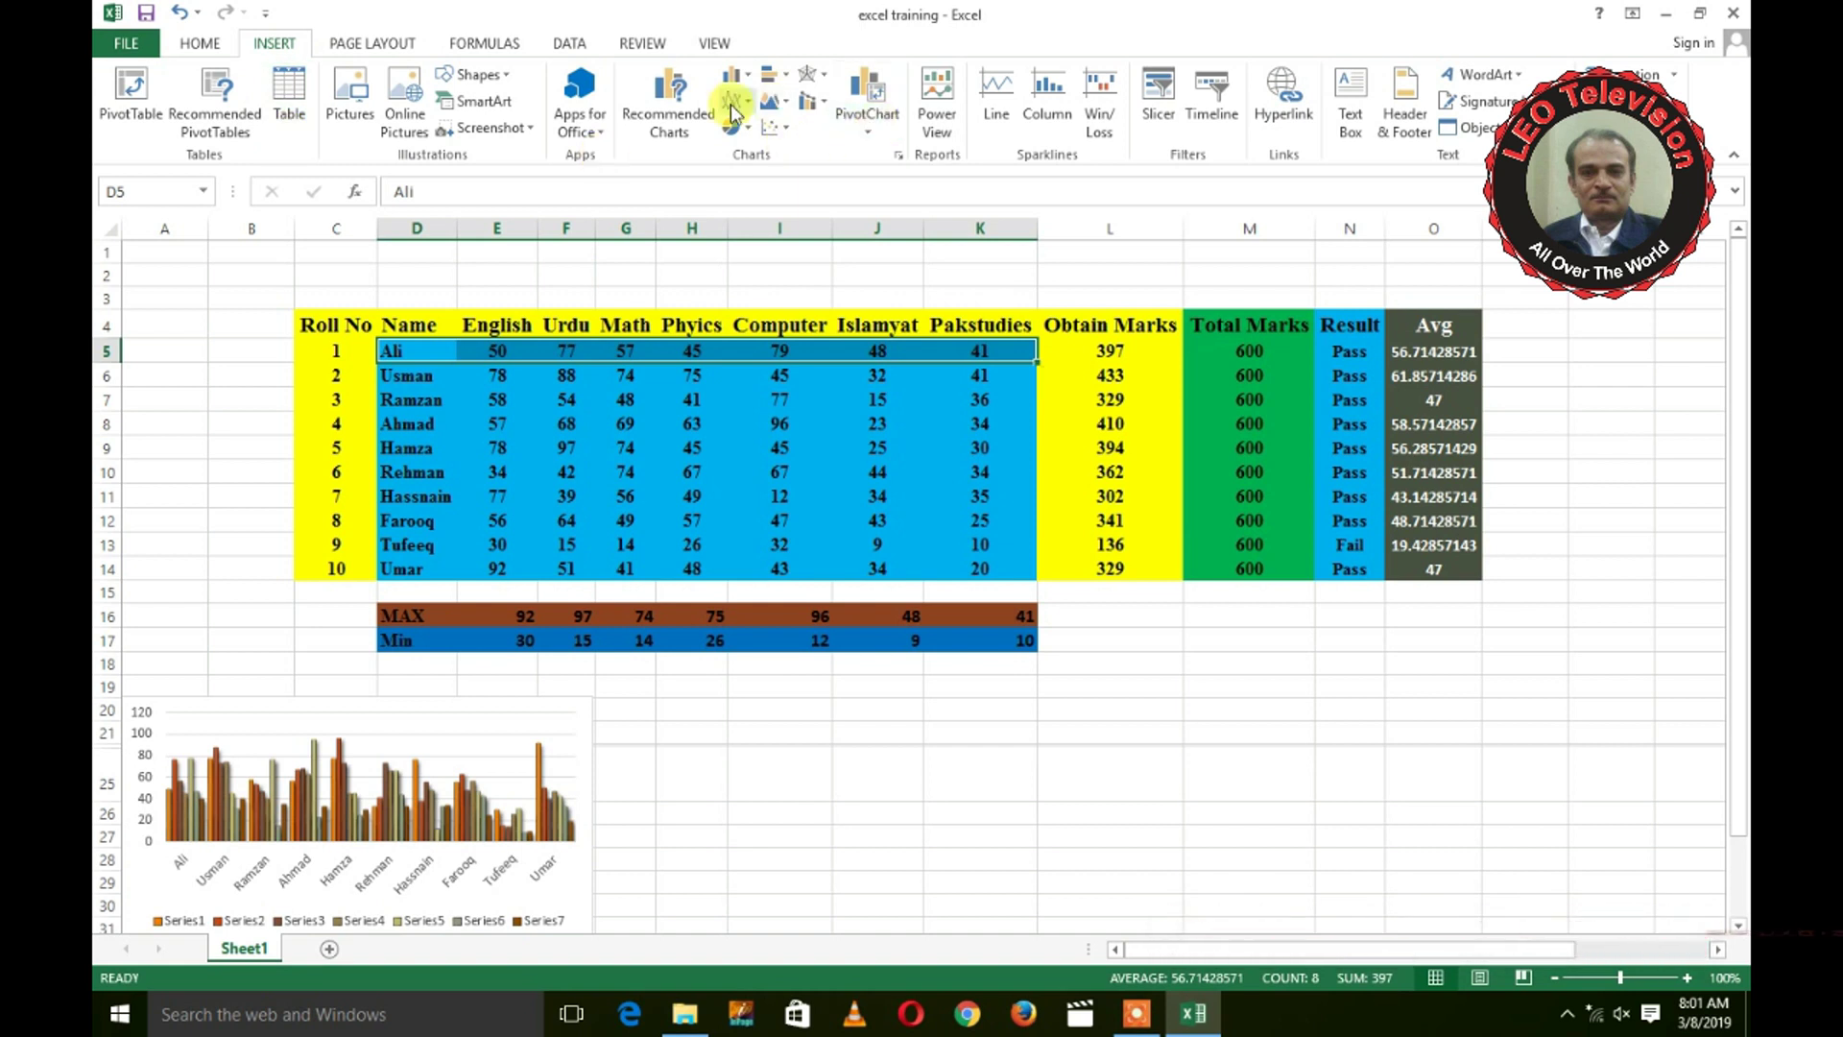
{"action": "left_click", "coordinate": [671, 90]}
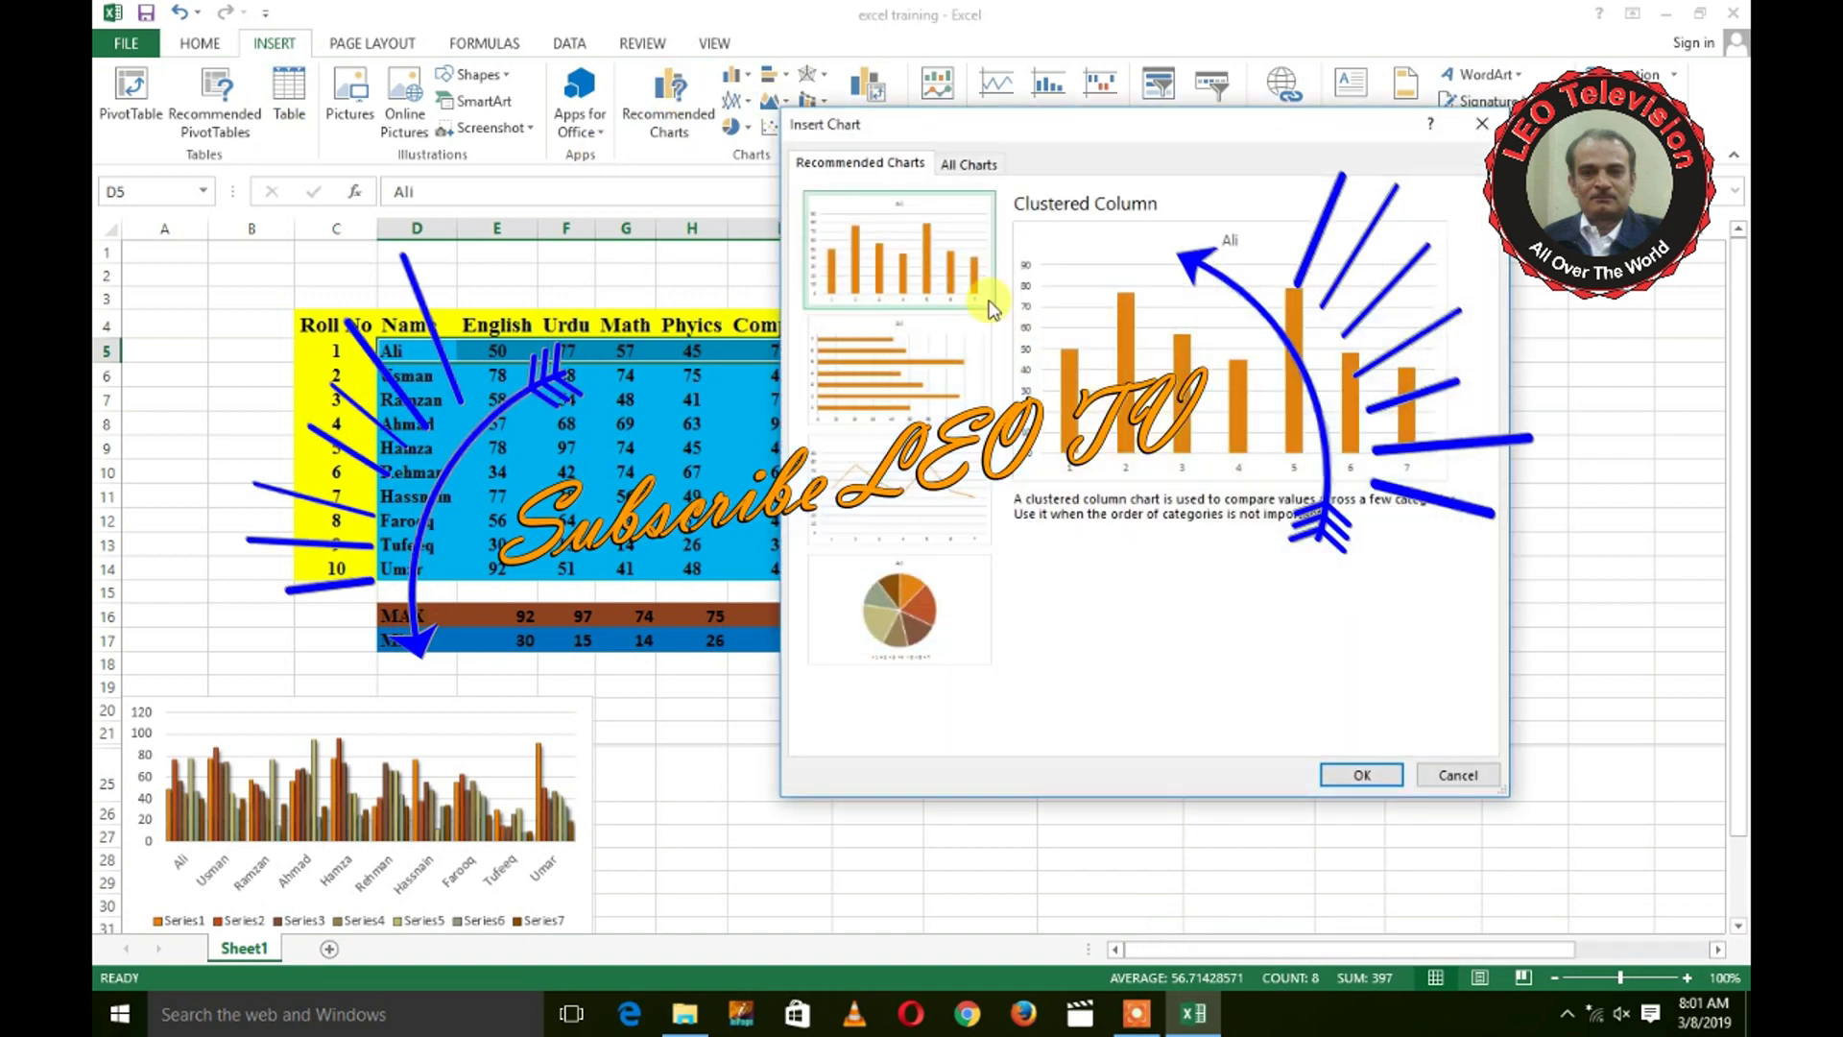
{"action": "left_click", "coordinate": [917, 520]}
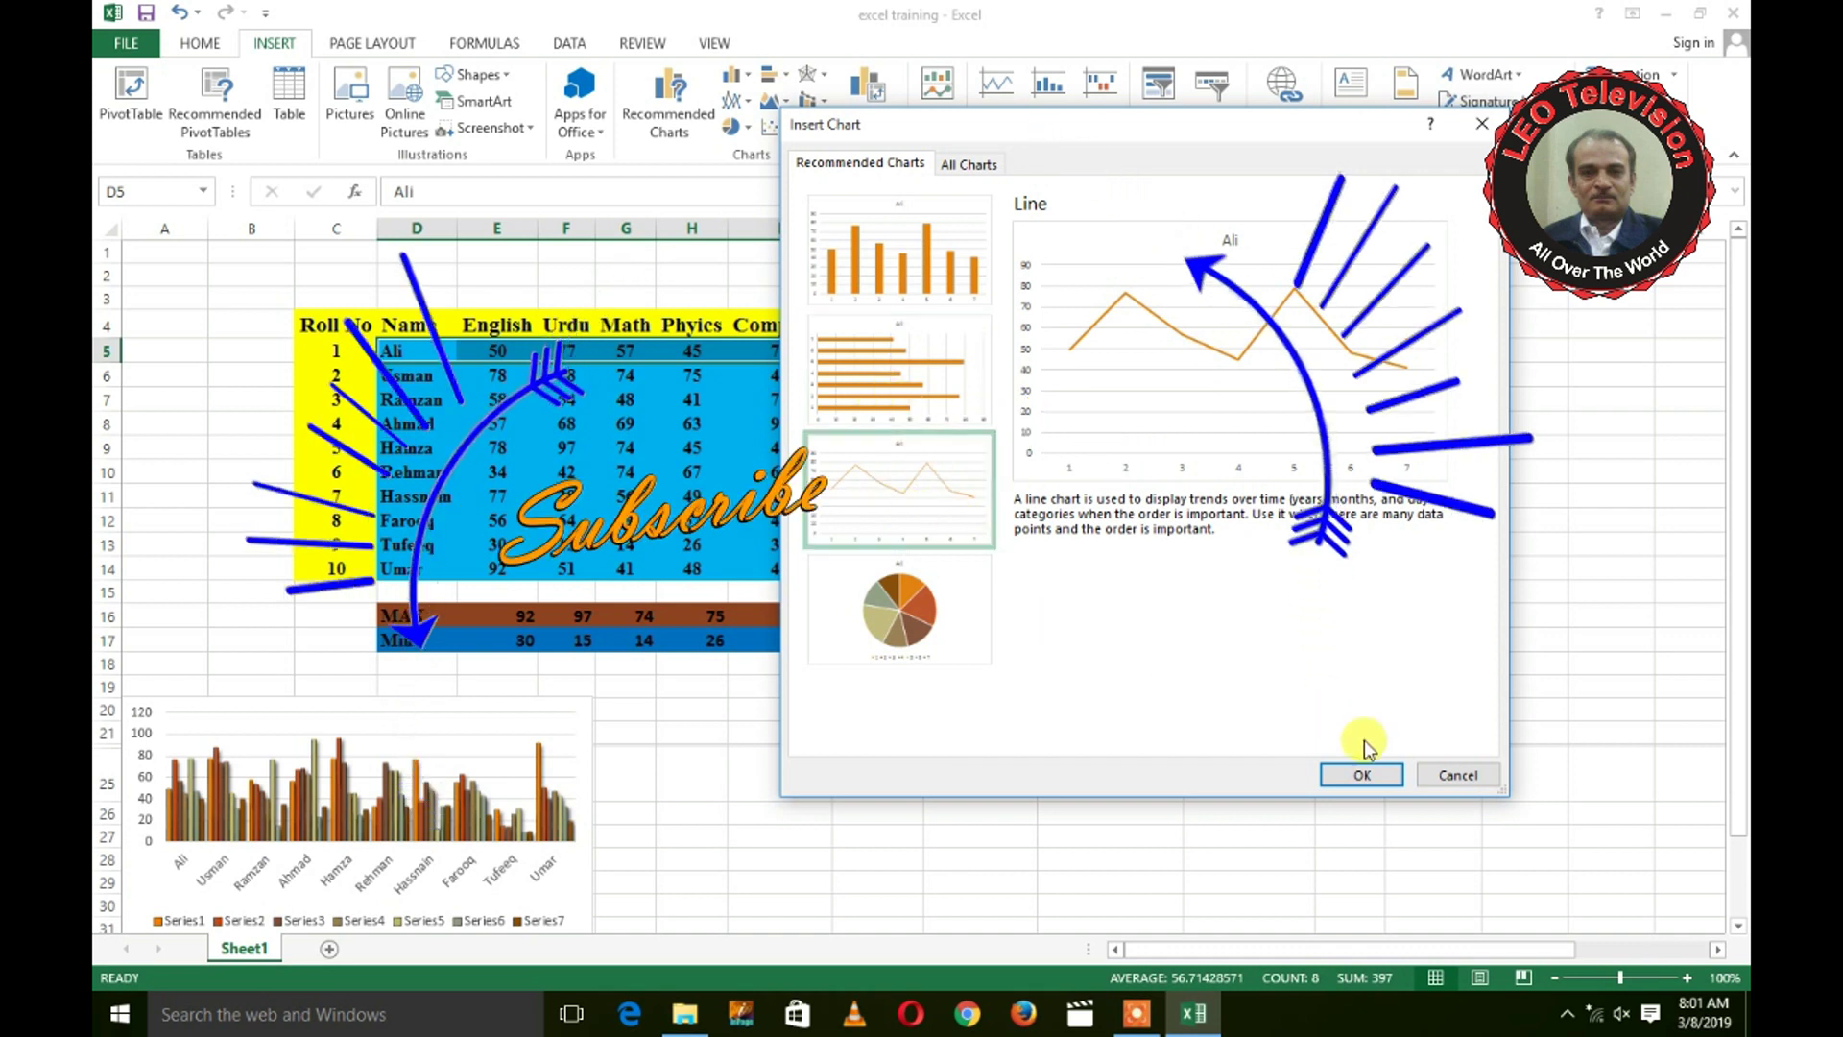
{"action": "left_click", "coordinate": [1363, 774]}
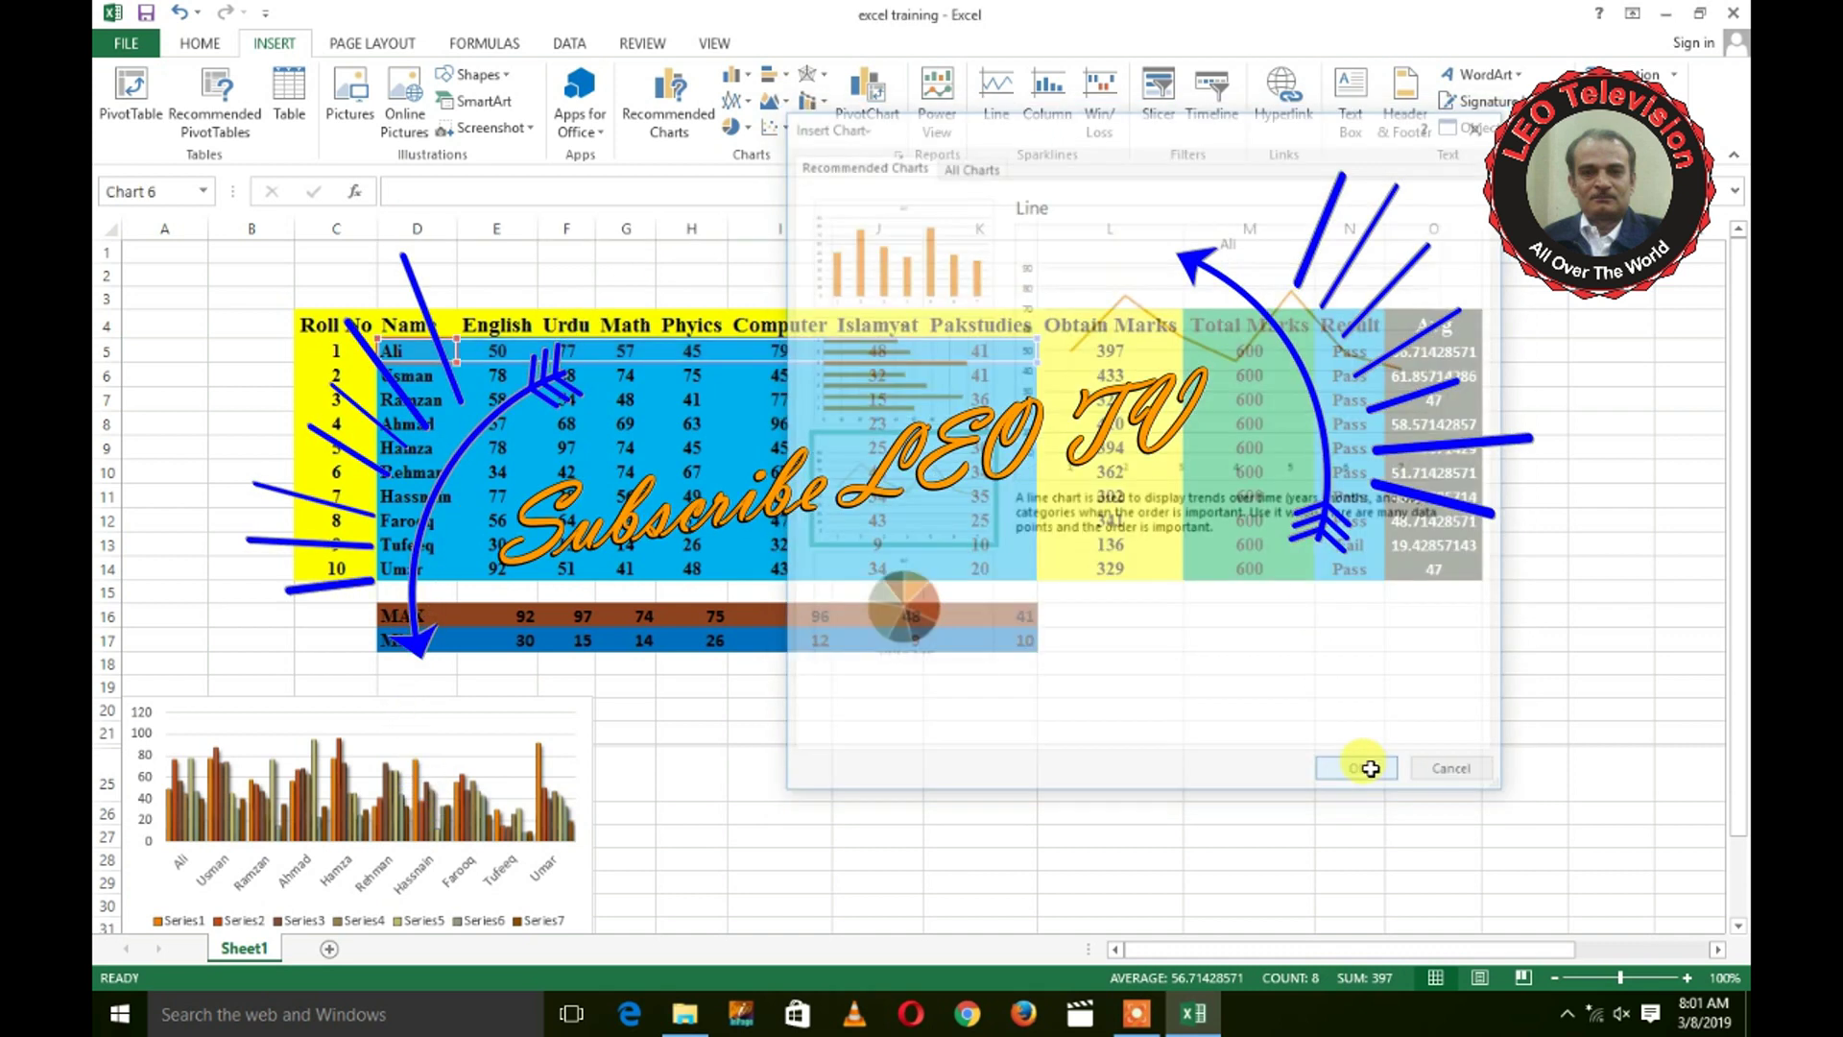
{"action": "left_click_drag", "start_coordinate": [980, 438], "coordinate": [1470, 595]}
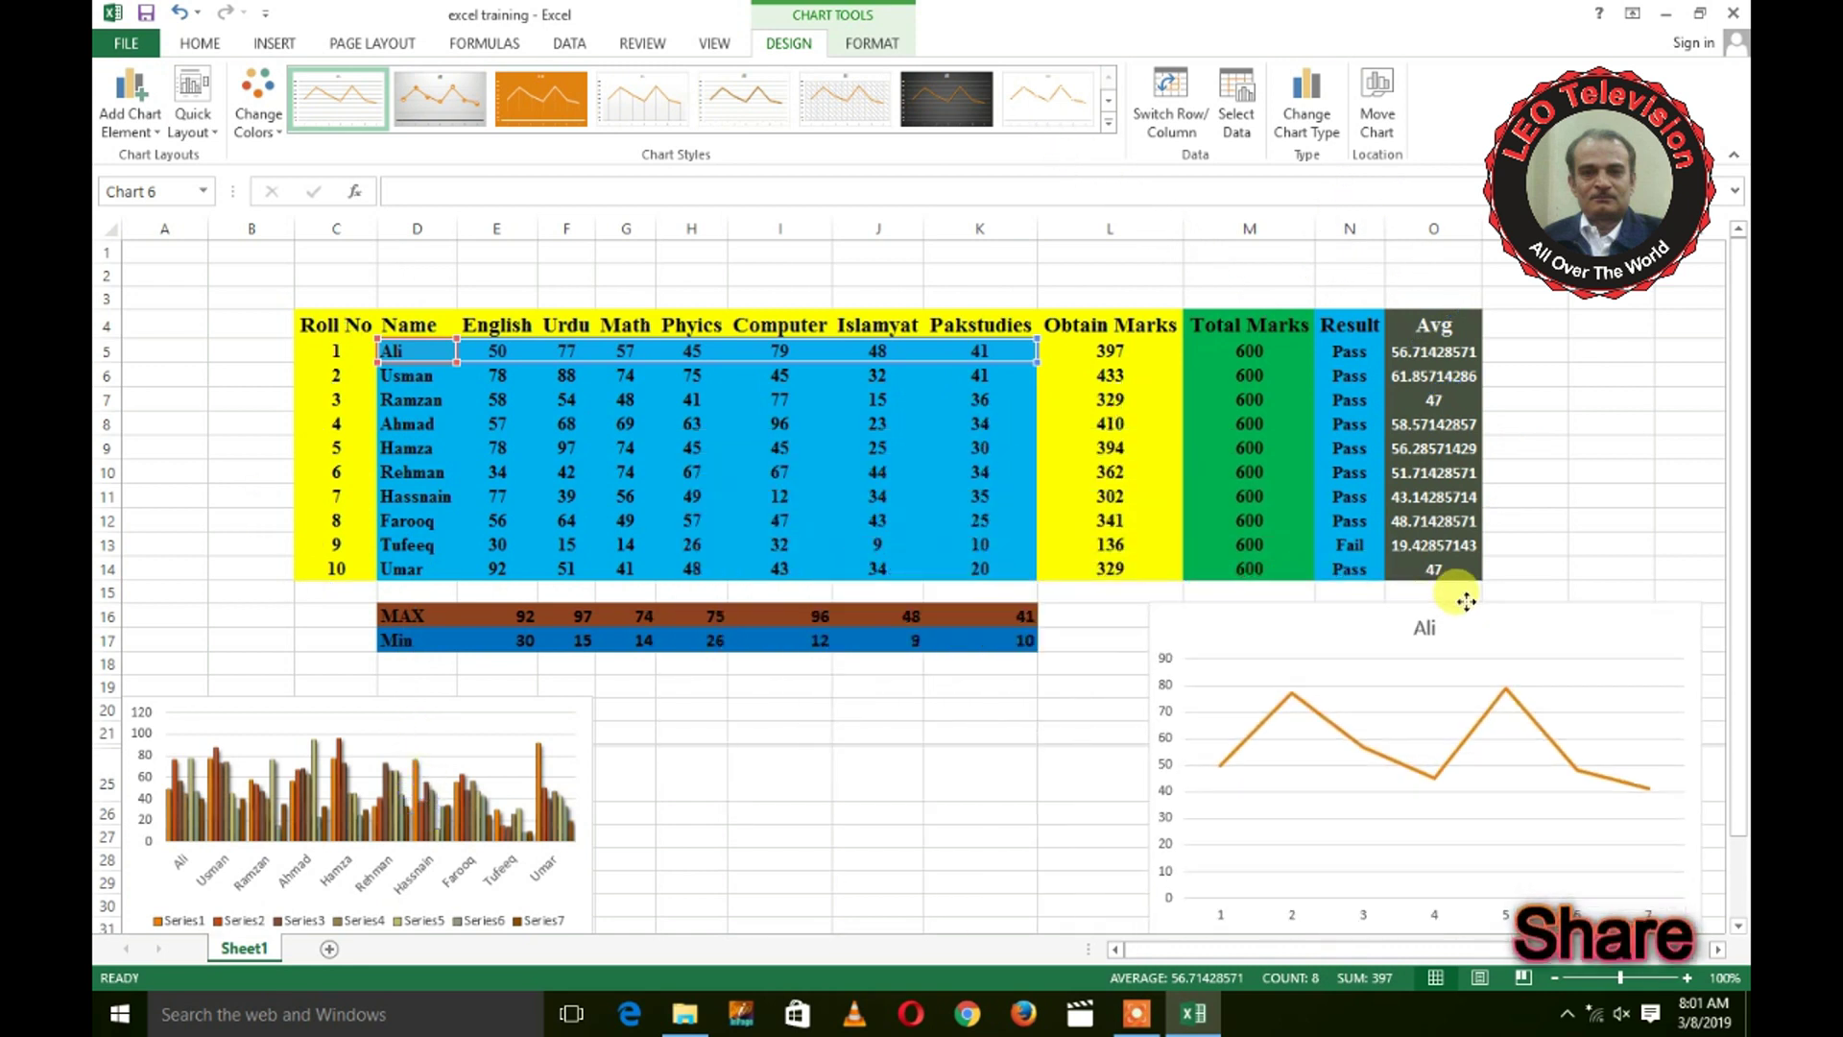
Step: Select Usman's name and marks in row 6 and browse the Insert Chart types
{"action": "left_click", "coordinate": [485, 385]}
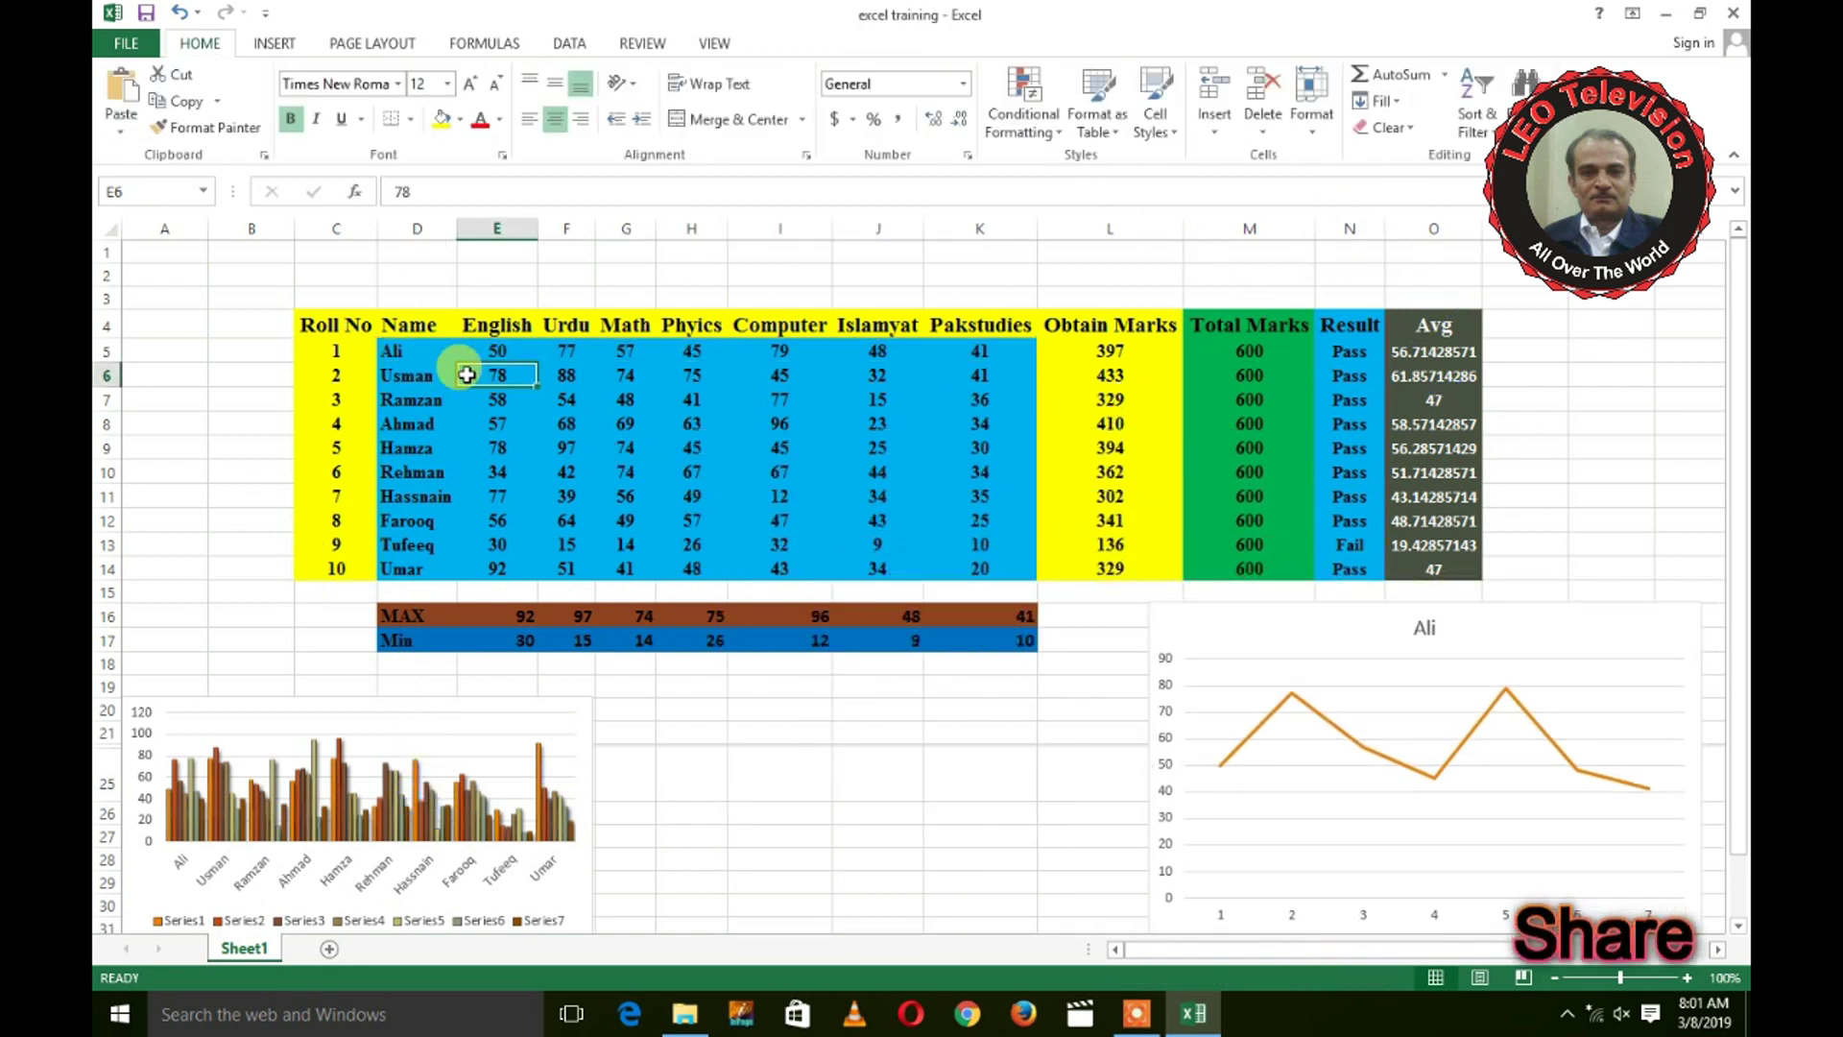
{"action": "left_click_drag", "start_coordinate": [408, 376], "coordinate": [979, 374]}
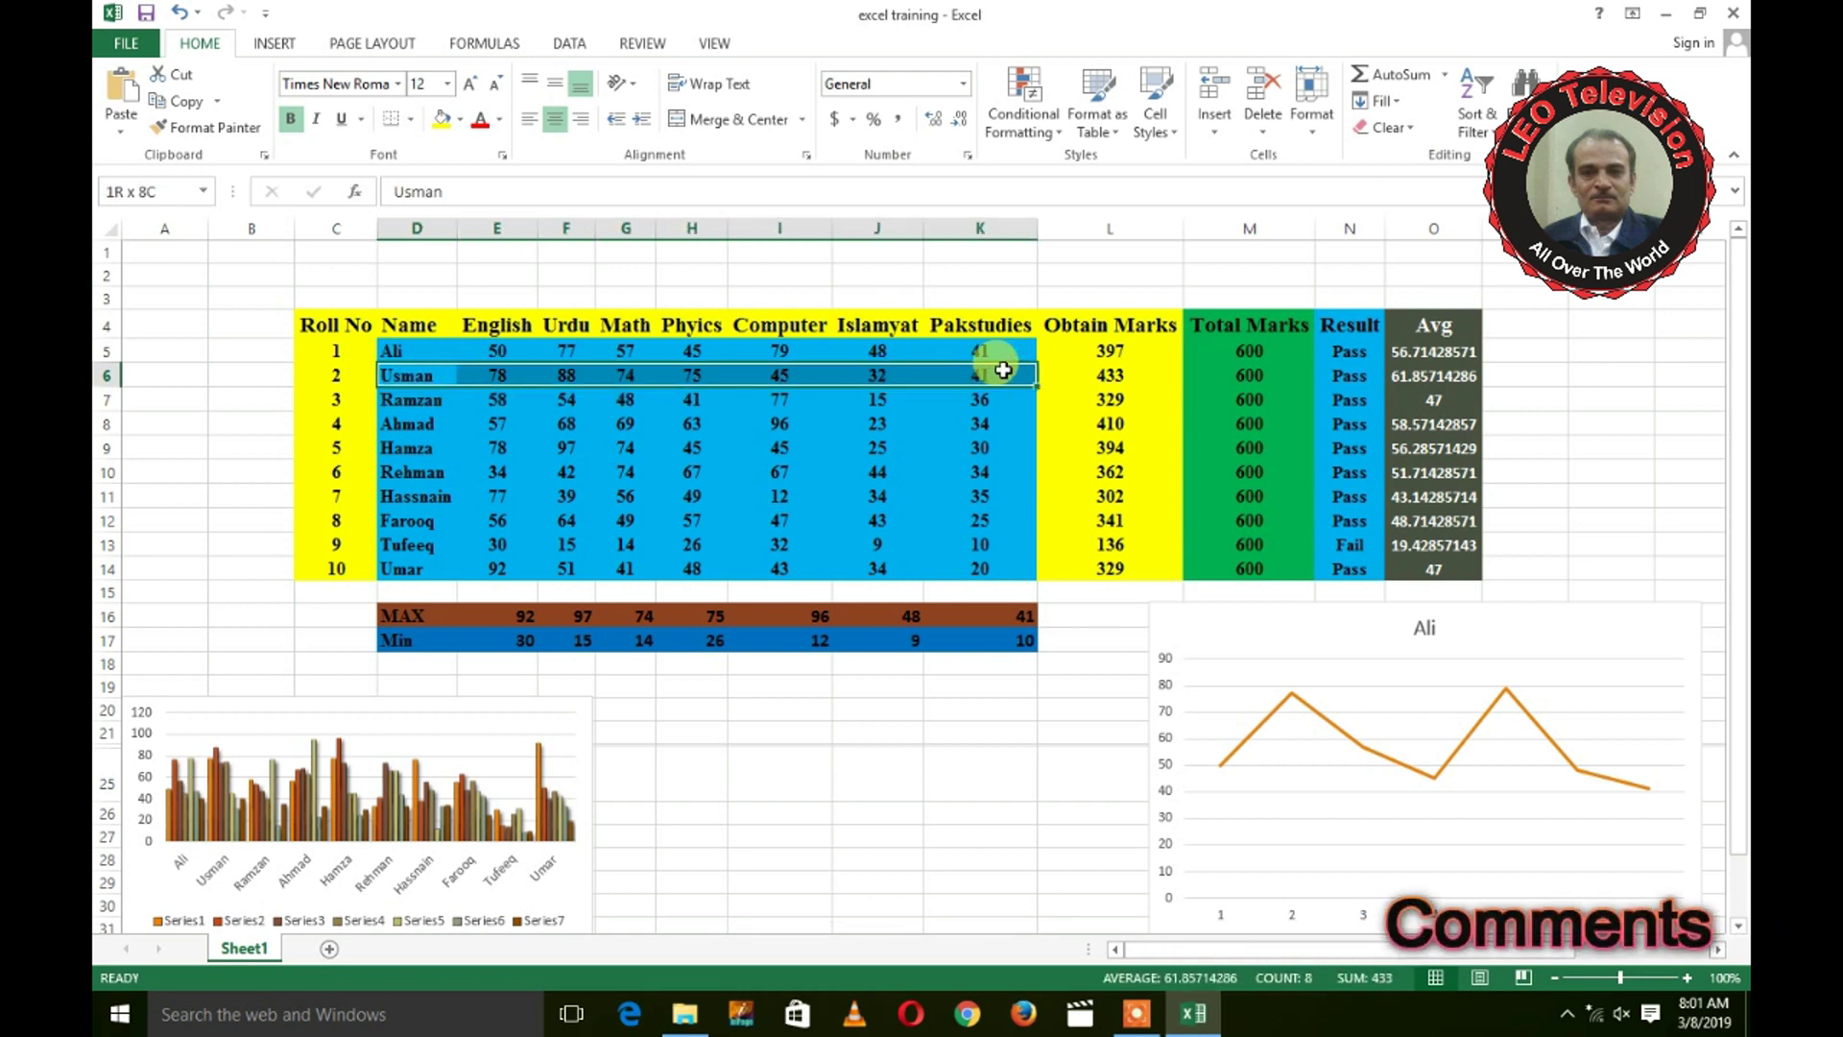
{"action": "left_click", "coordinate": [274, 44]}
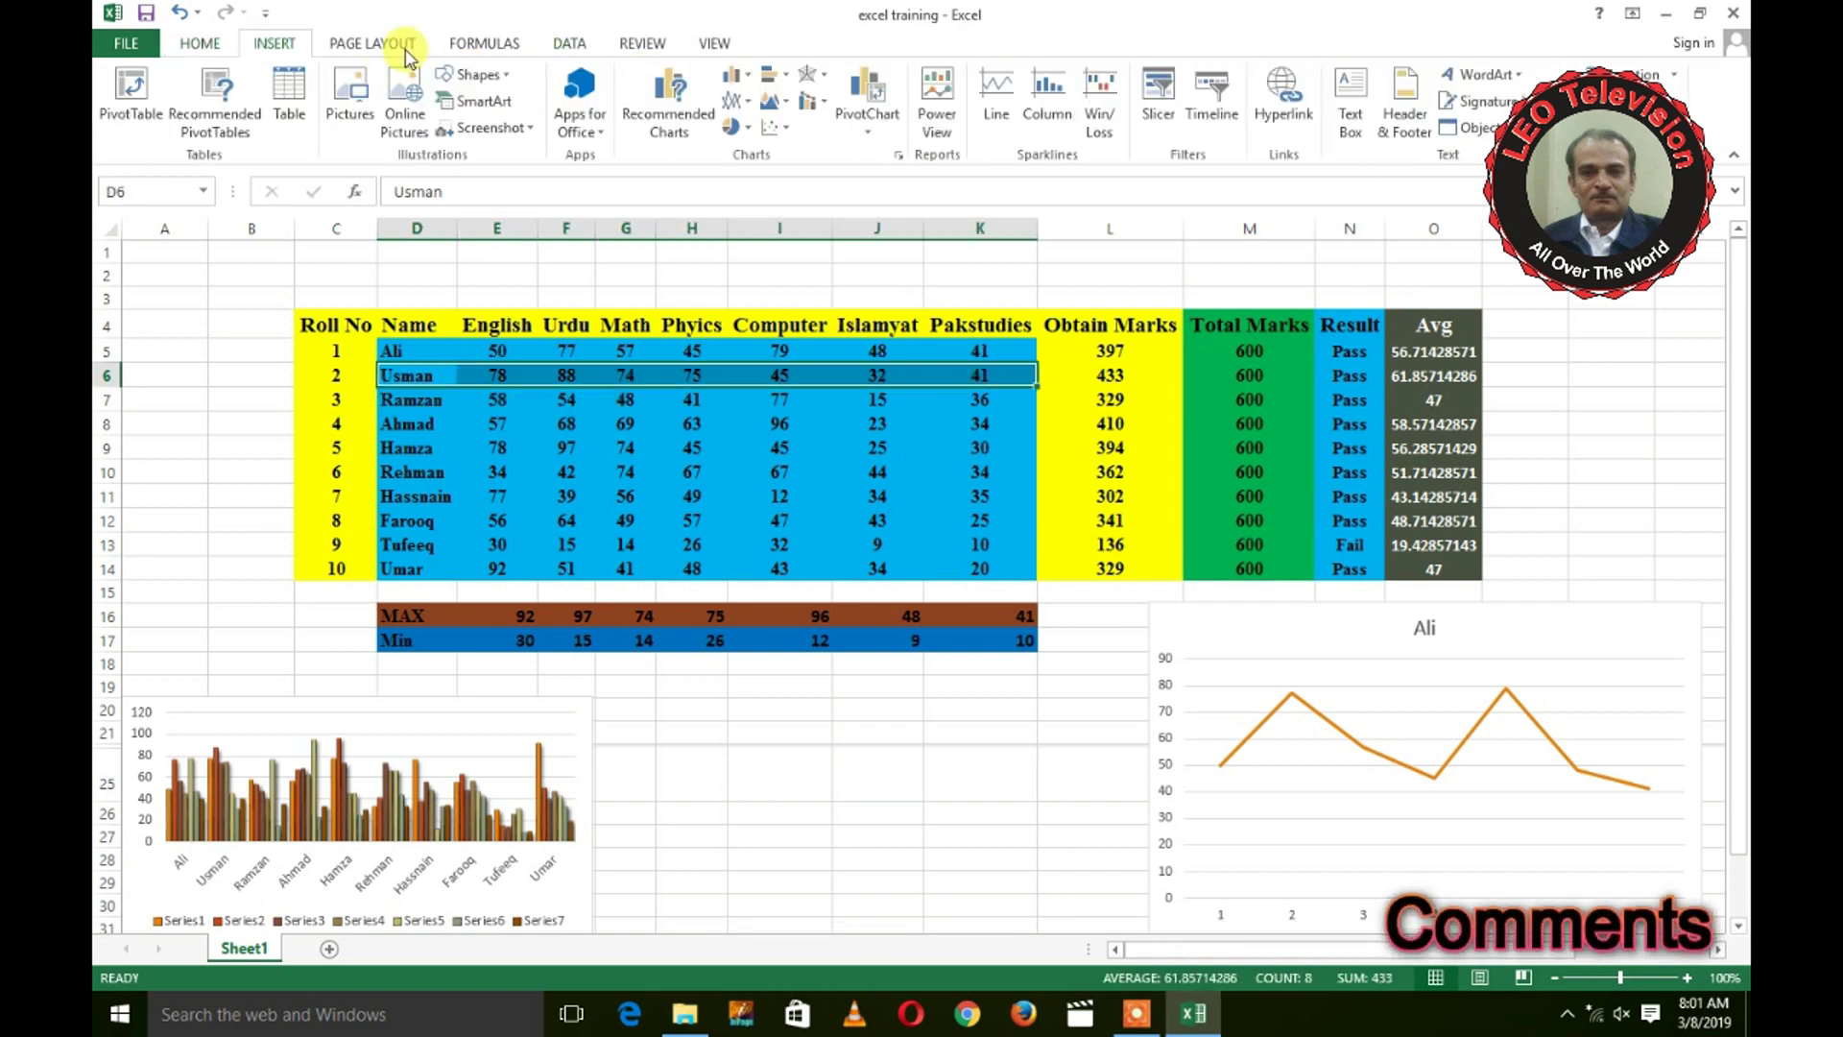
{"action": "left_click", "coordinate": [669, 96]}
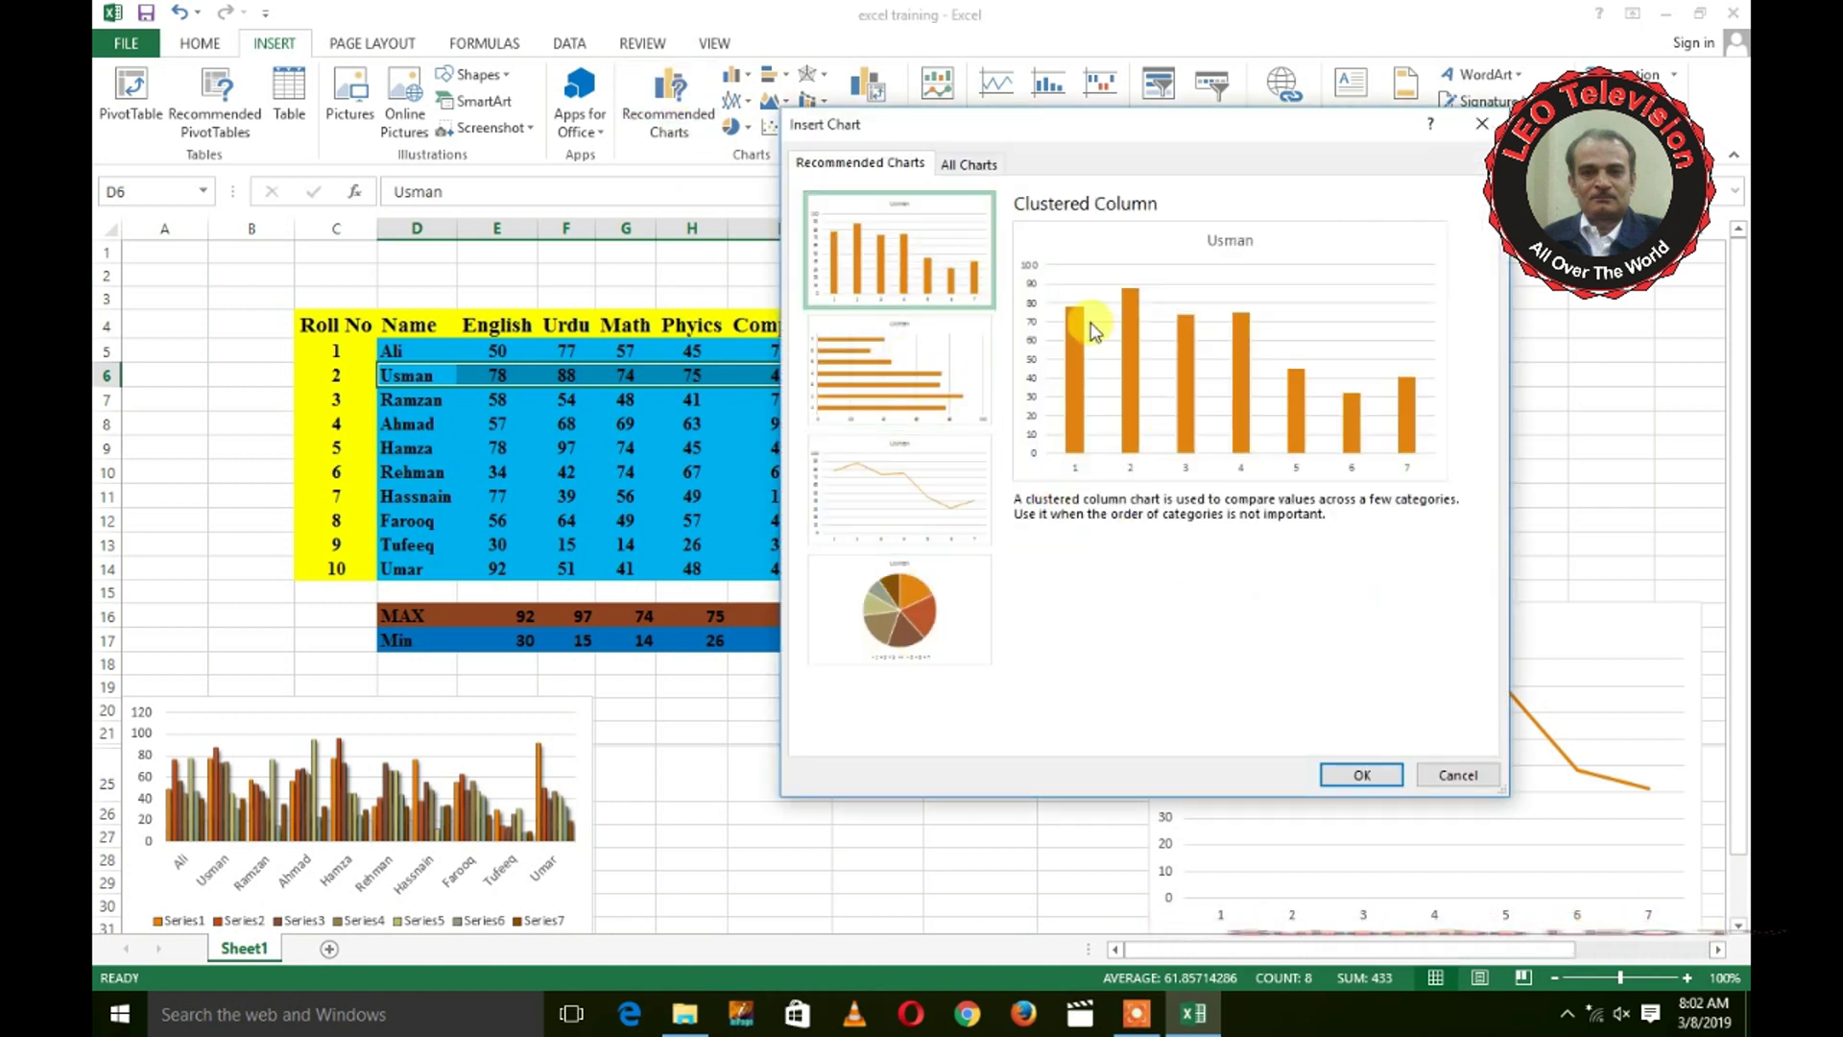
{"action": "left_click", "coordinate": [952, 166]}
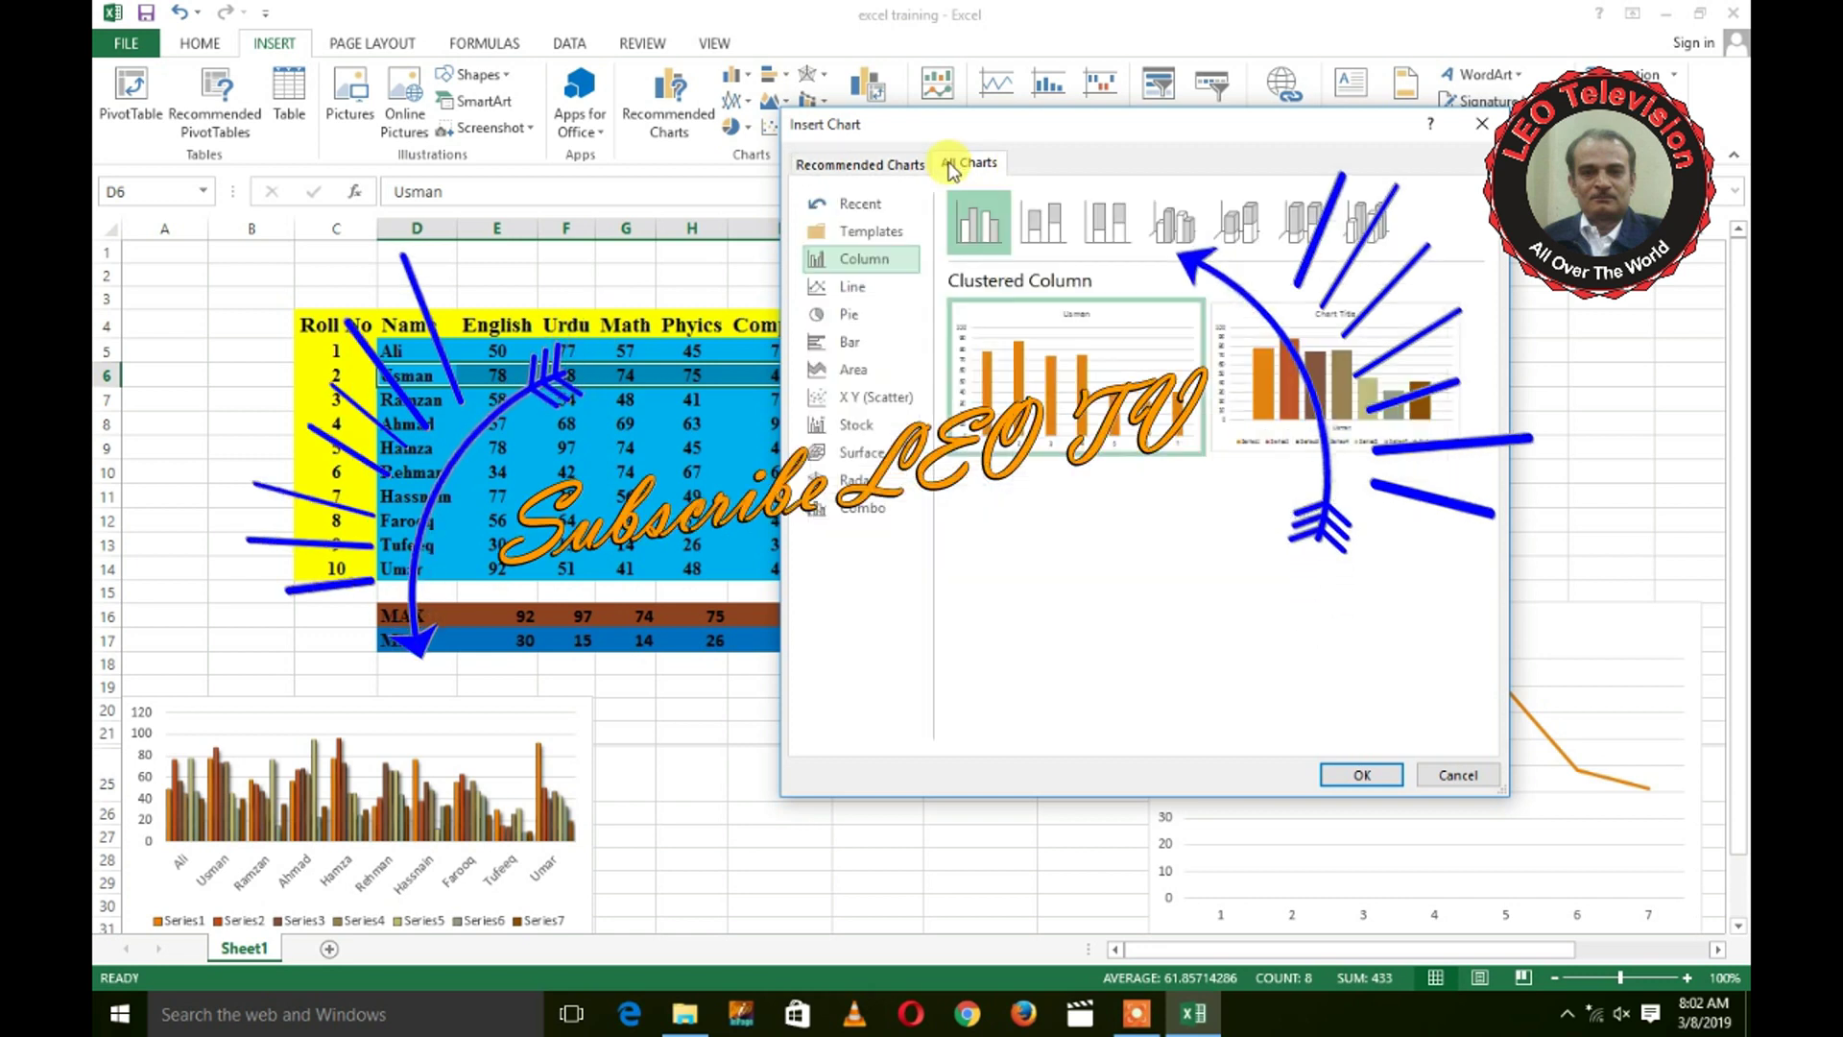
{"action": "left_click", "coordinate": [859, 165]}
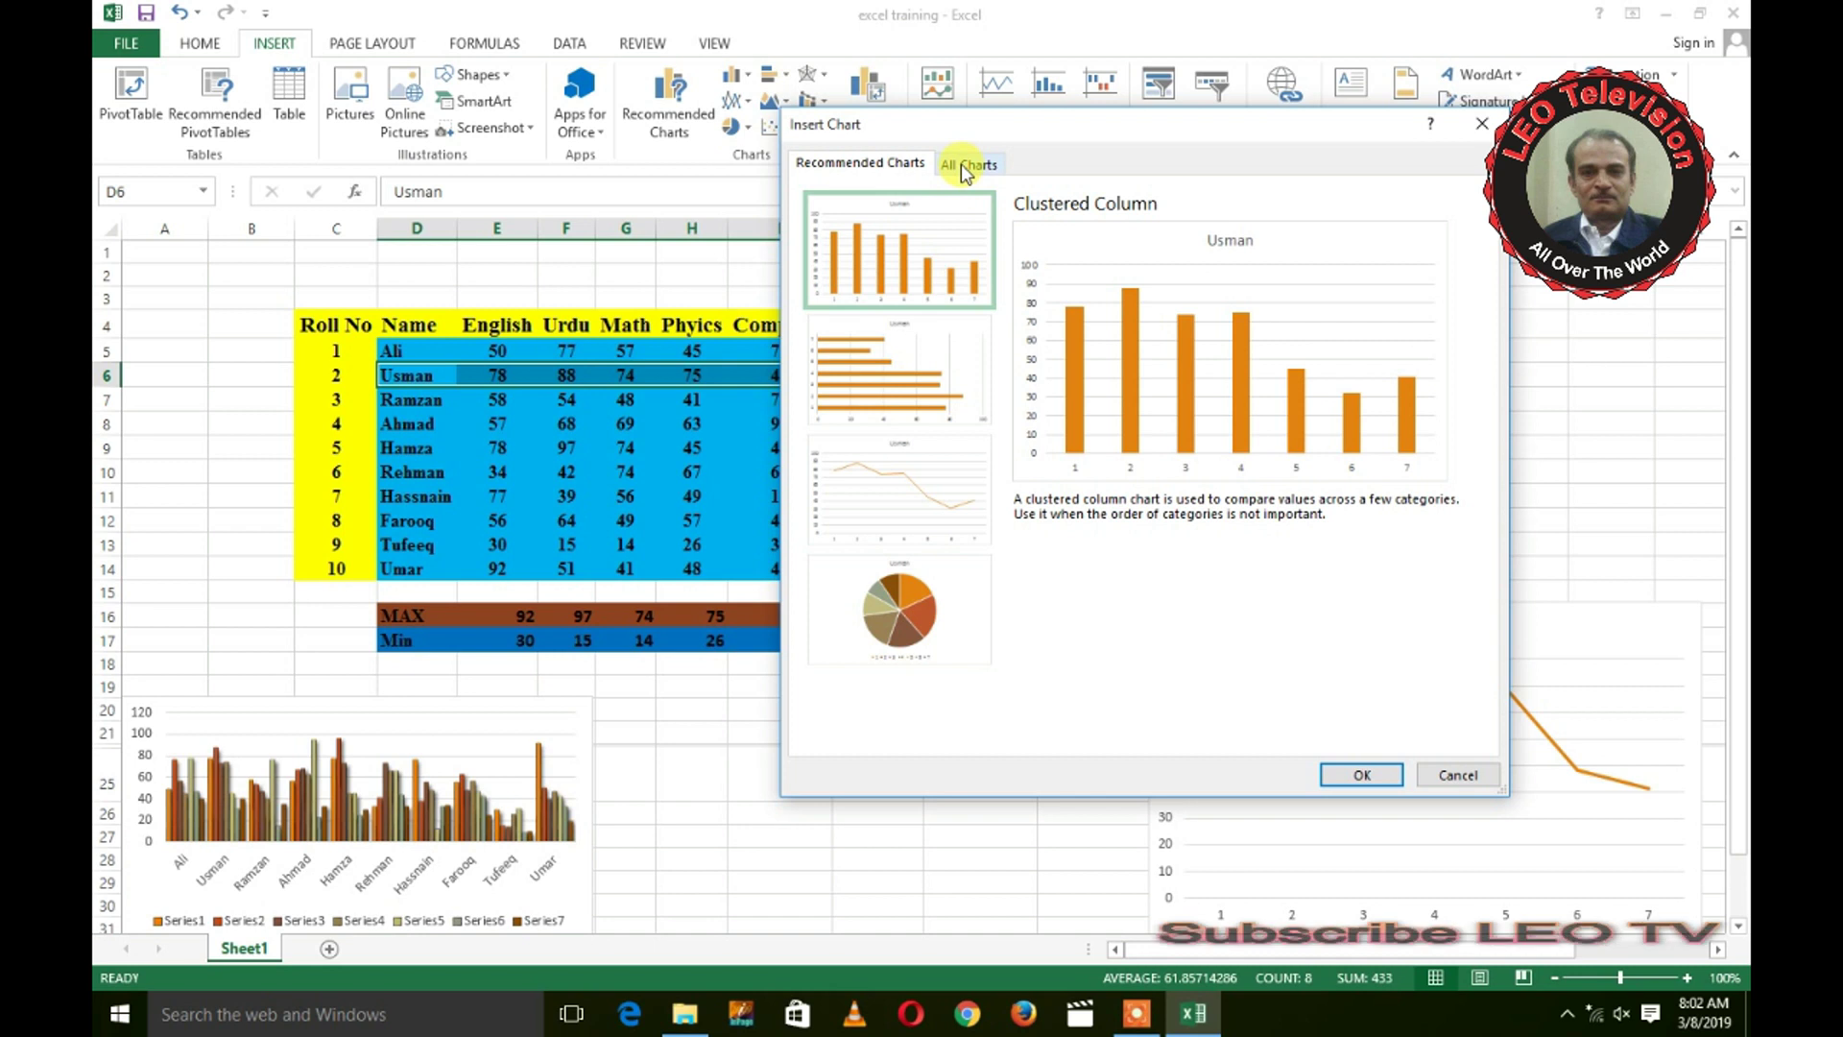
{"action": "left_click", "coordinate": [964, 165]}
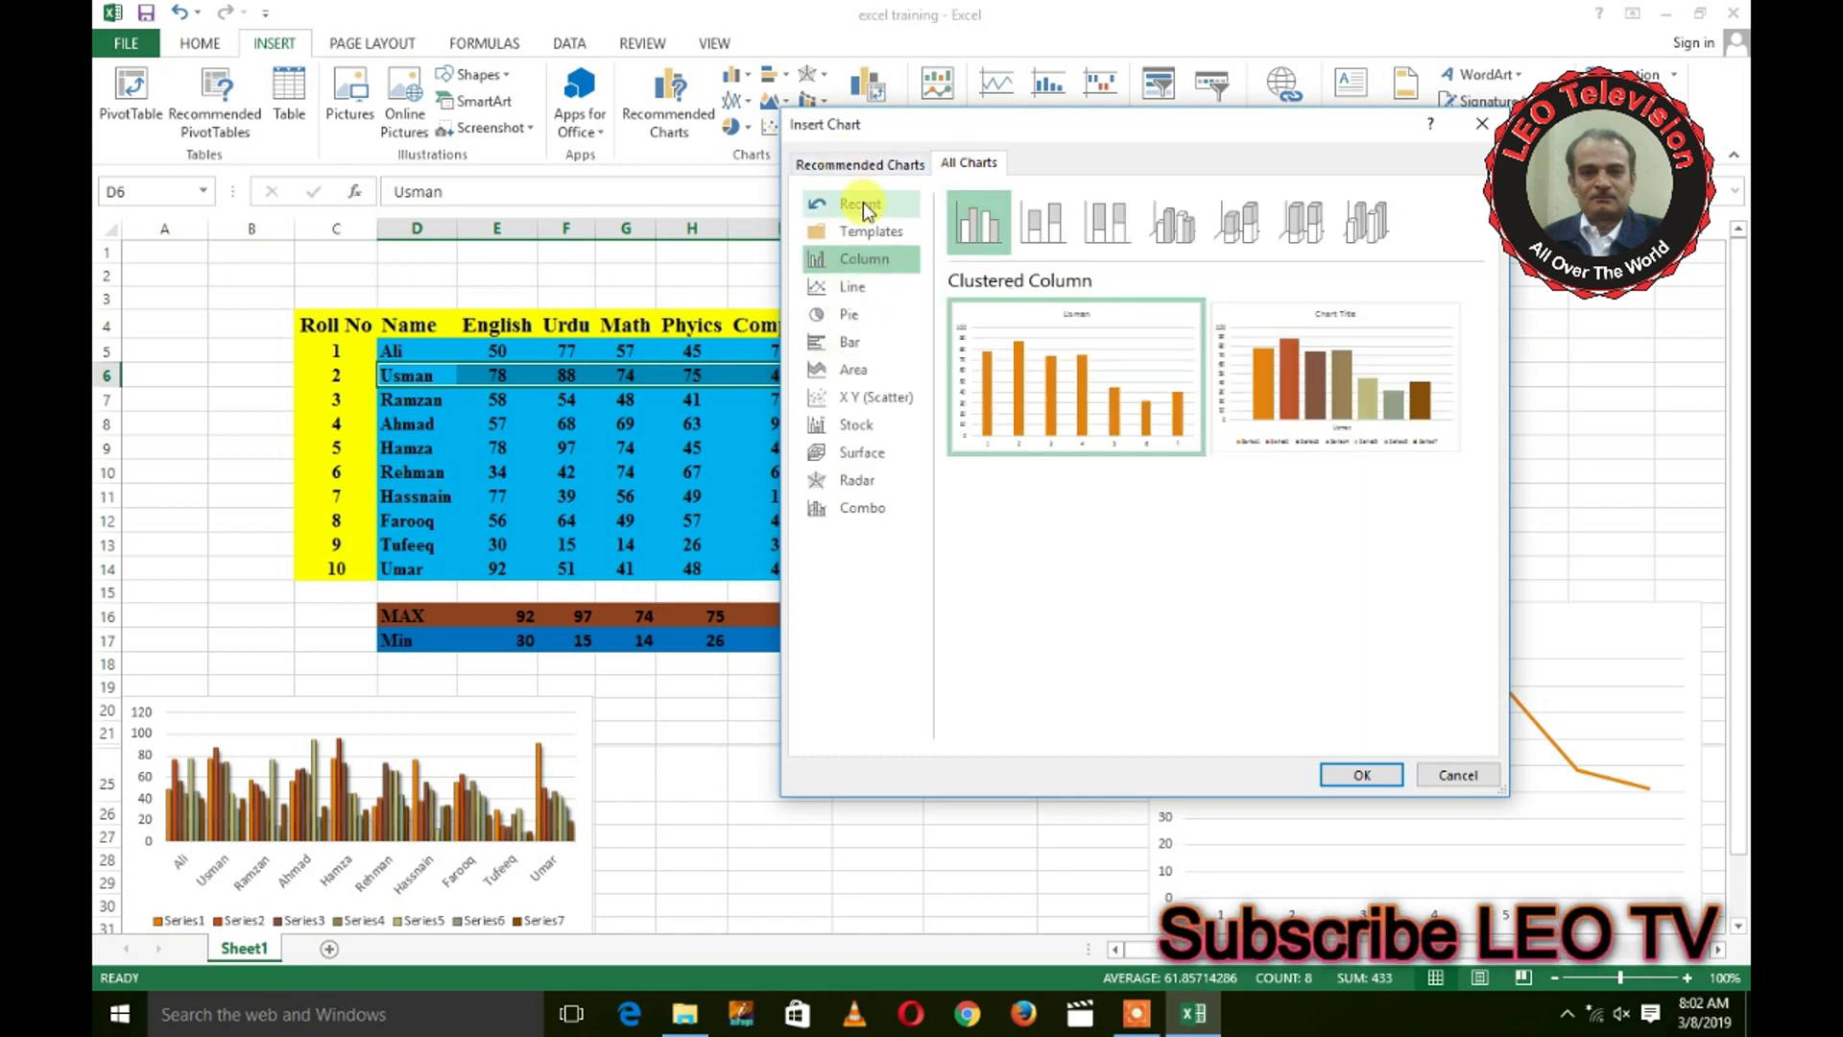
{"action": "left_click", "coordinate": [871, 231]}
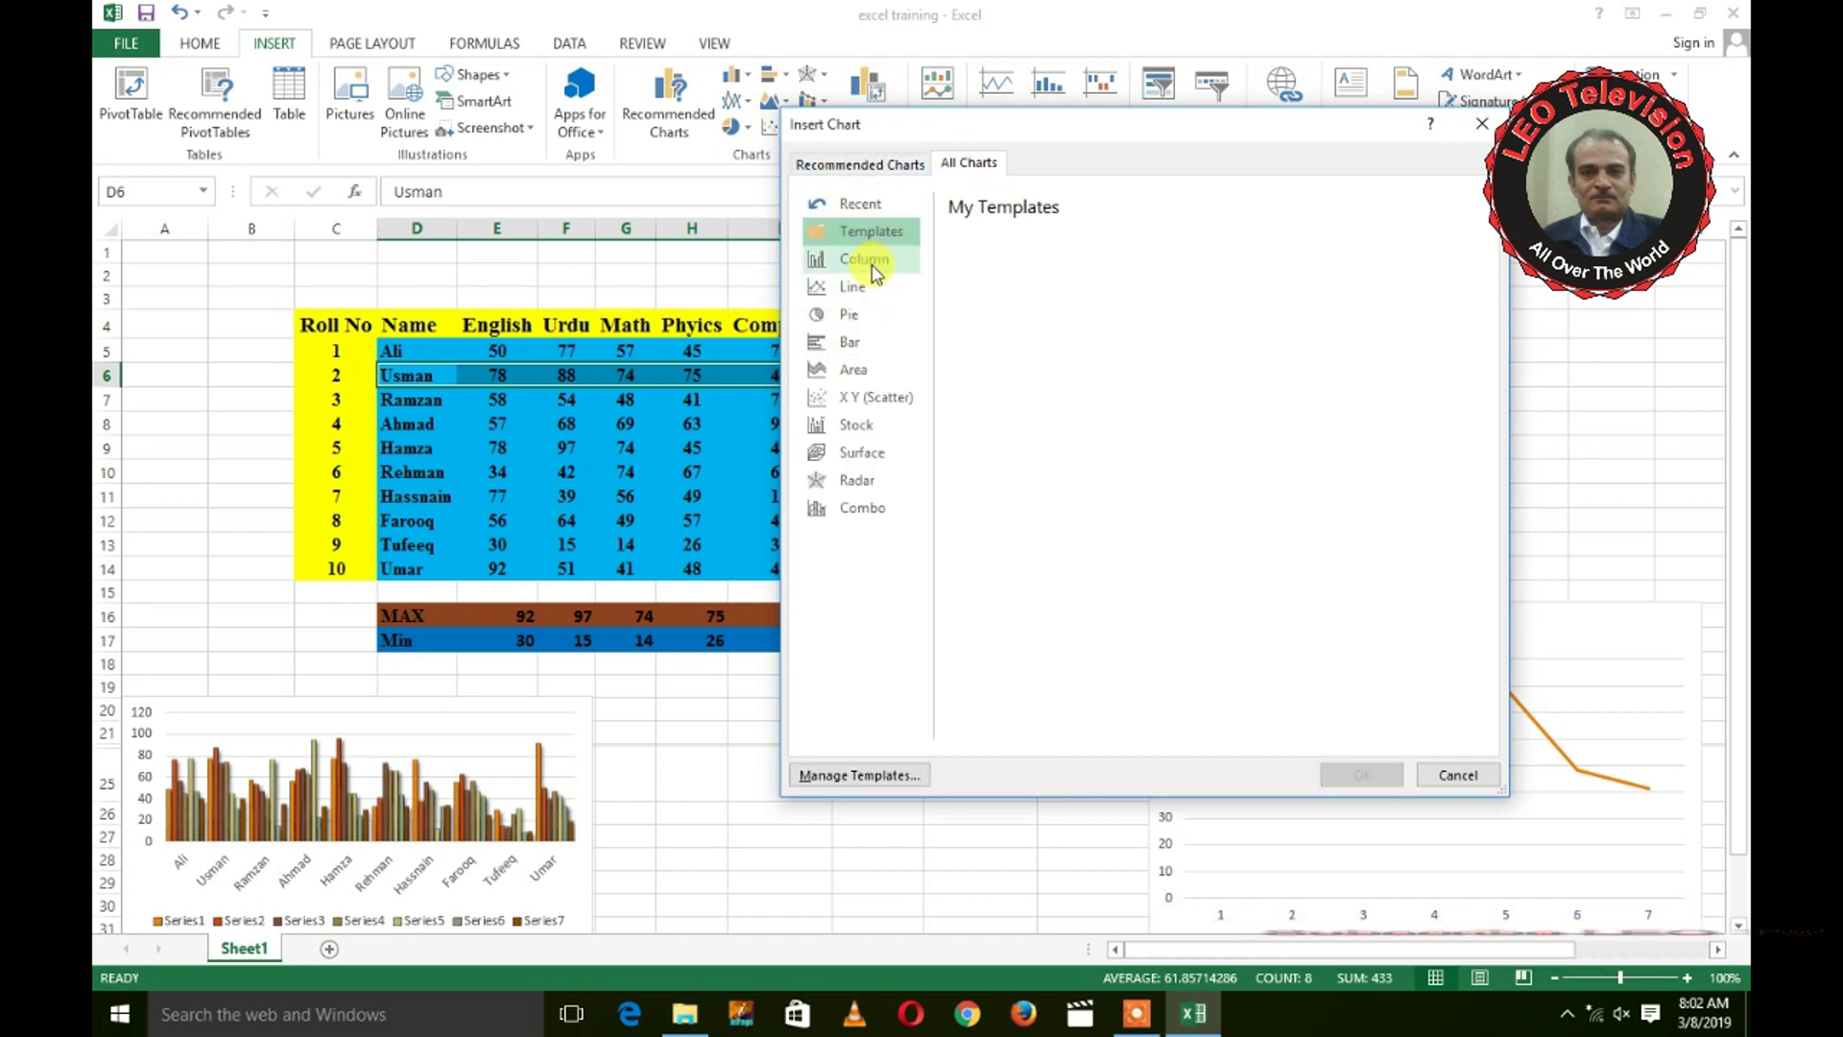
{"action": "left_click", "coordinate": [873, 263]}
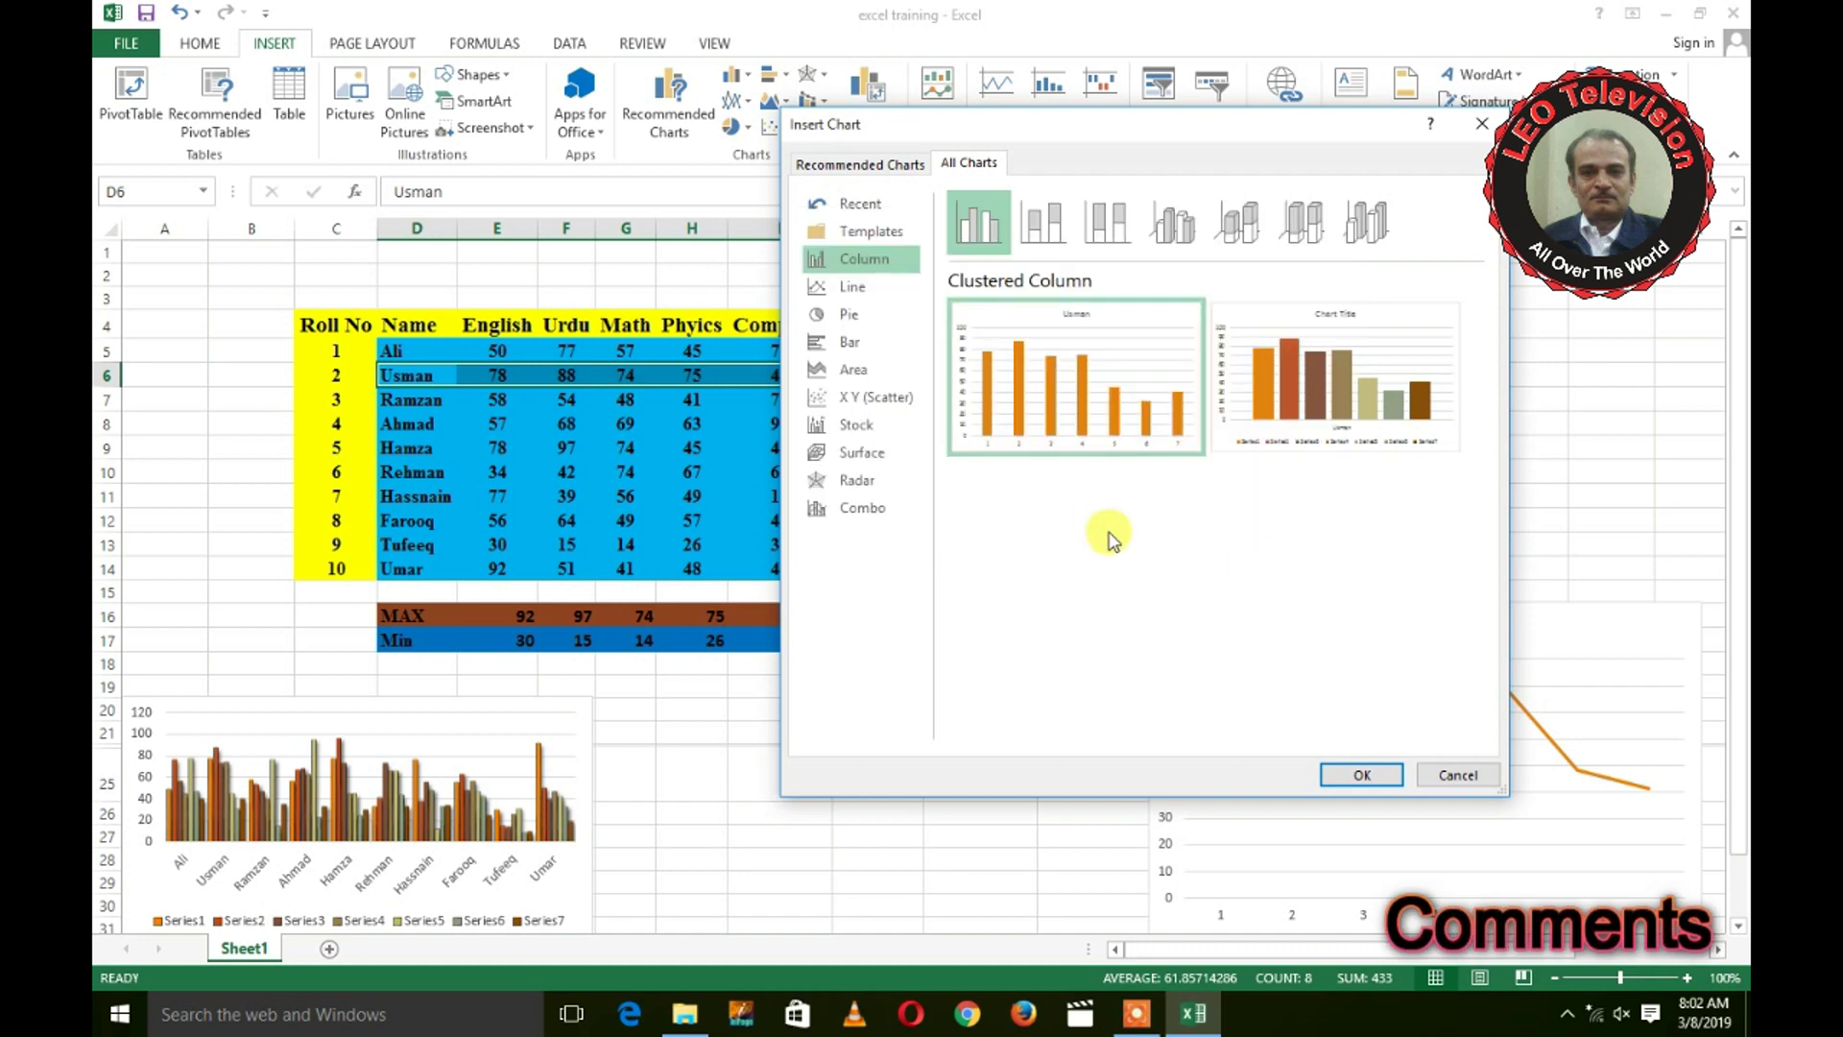
Step: Insert a 3-D Clustered Column chart of Usman's marks
{"action": "left_click", "coordinate": [857, 287]}
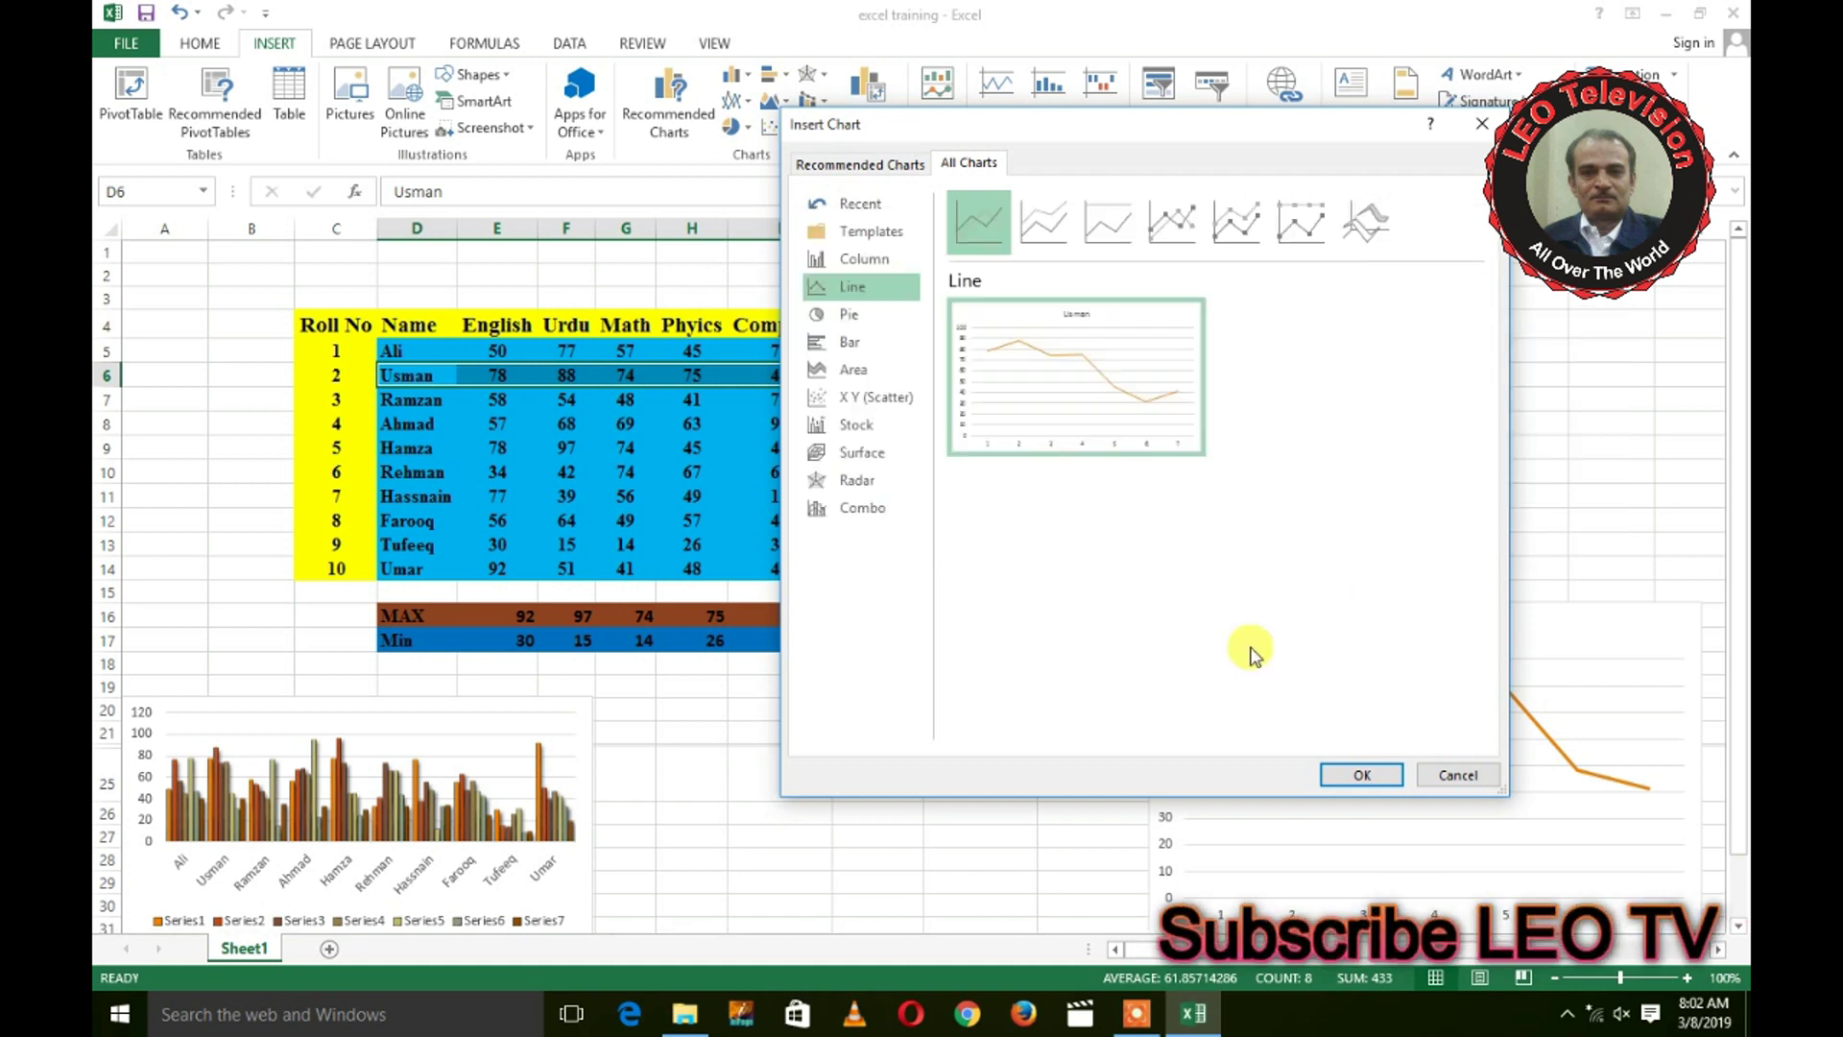
{"action": "left_click", "coordinate": [868, 233]}
{"action": "left_click", "coordinate": [864, 259]}
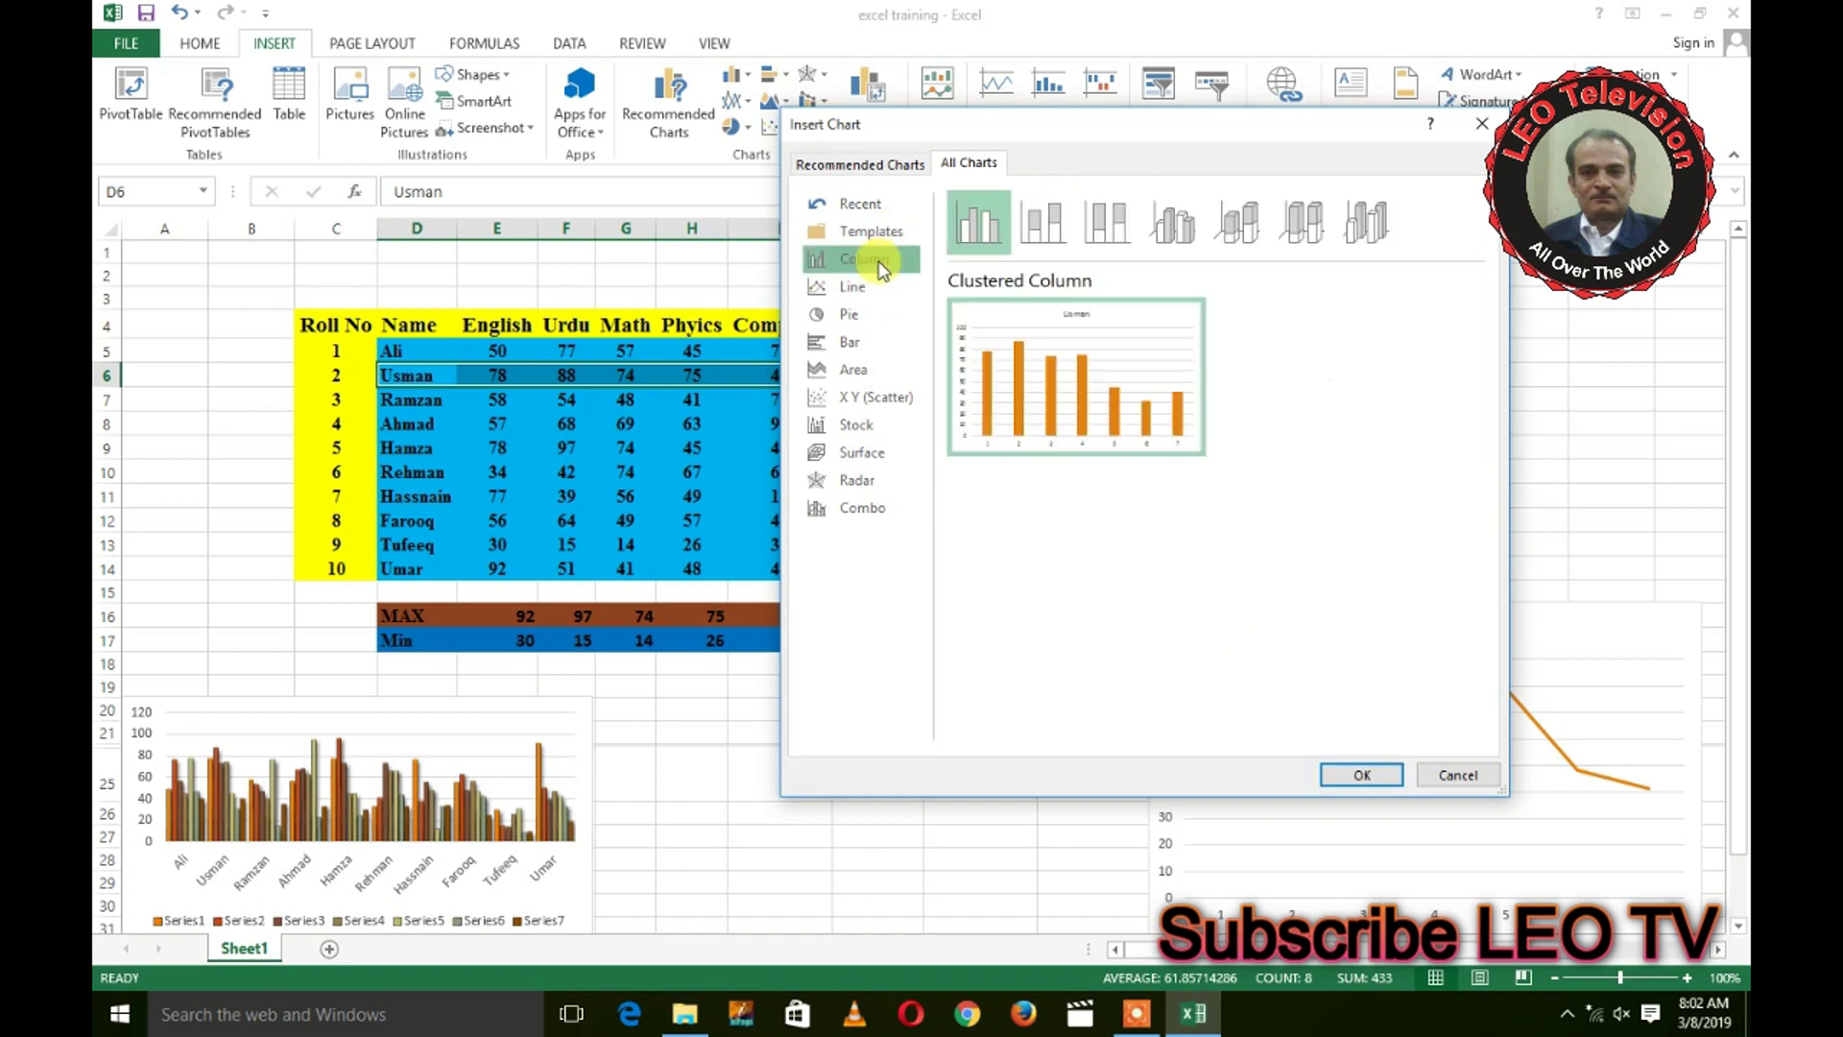
{"action": "left_click", "coordinate": [1047, 227]}
{"action": "left_click", "coordinate": [1106, 227]}
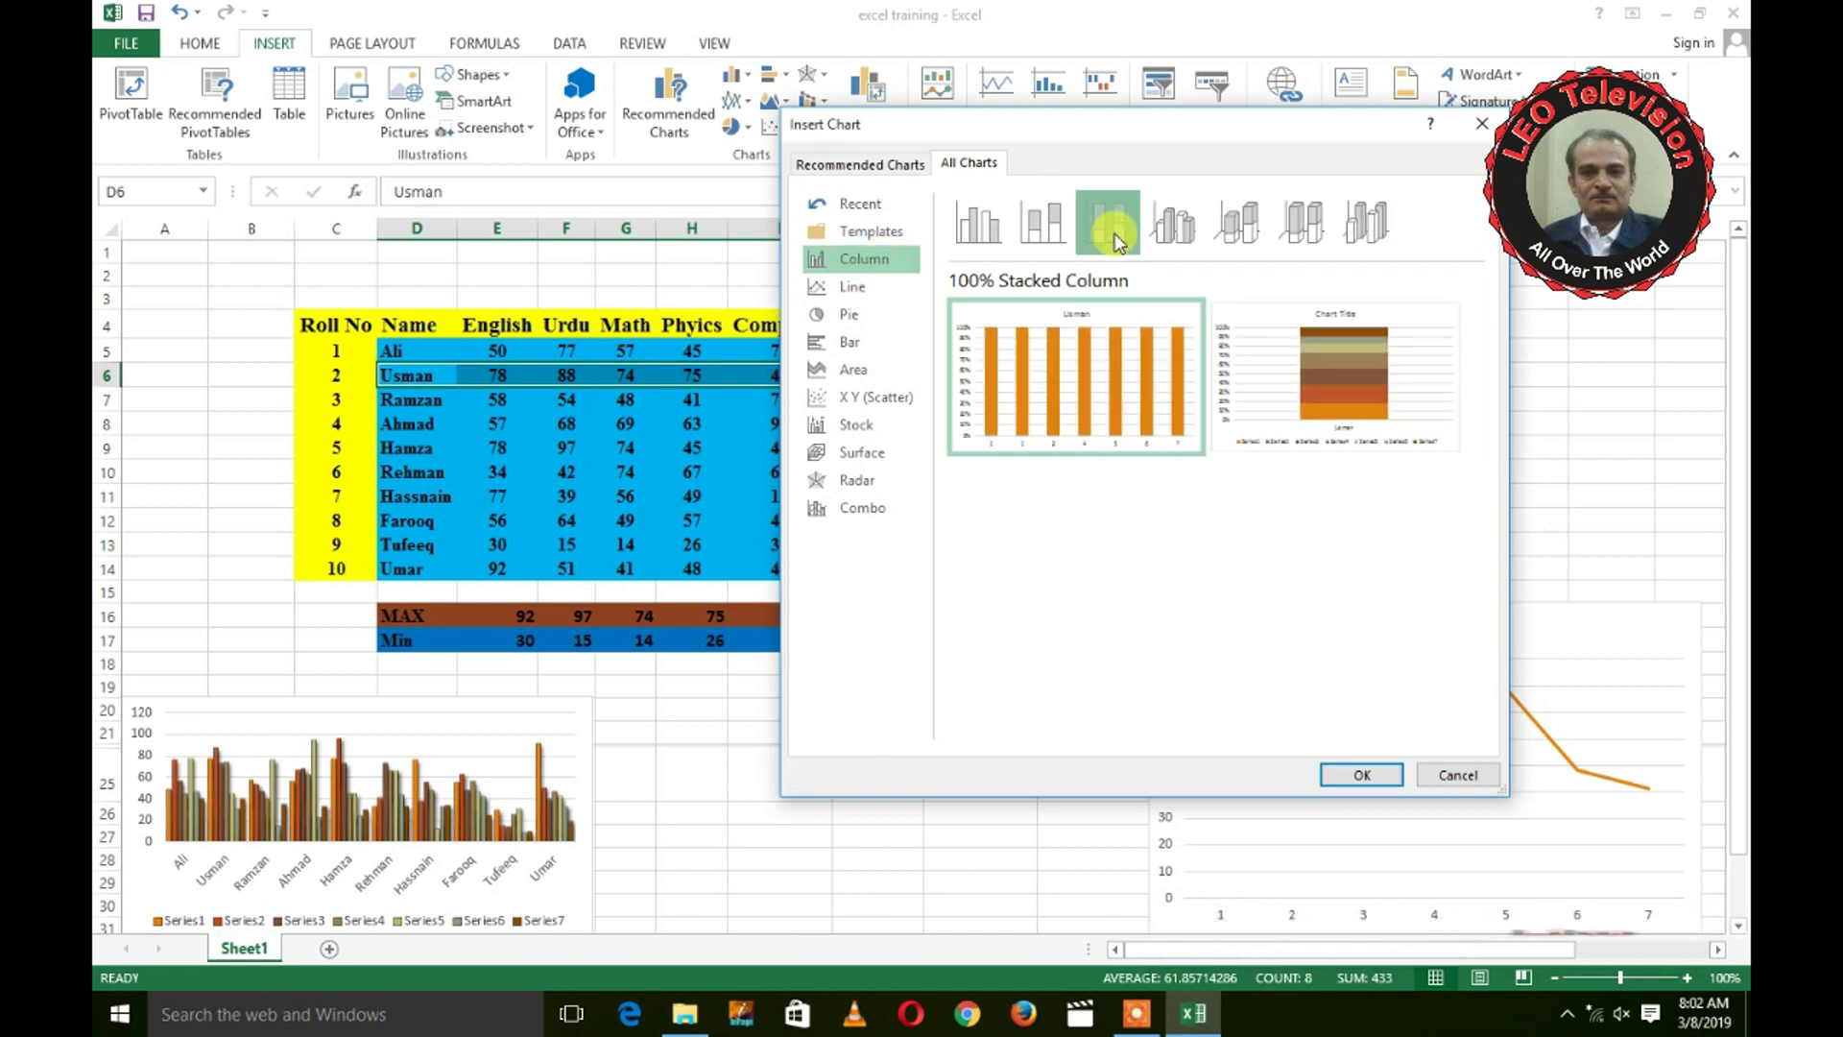
{"action": "left_click", "coordinate": [1184, 238]}
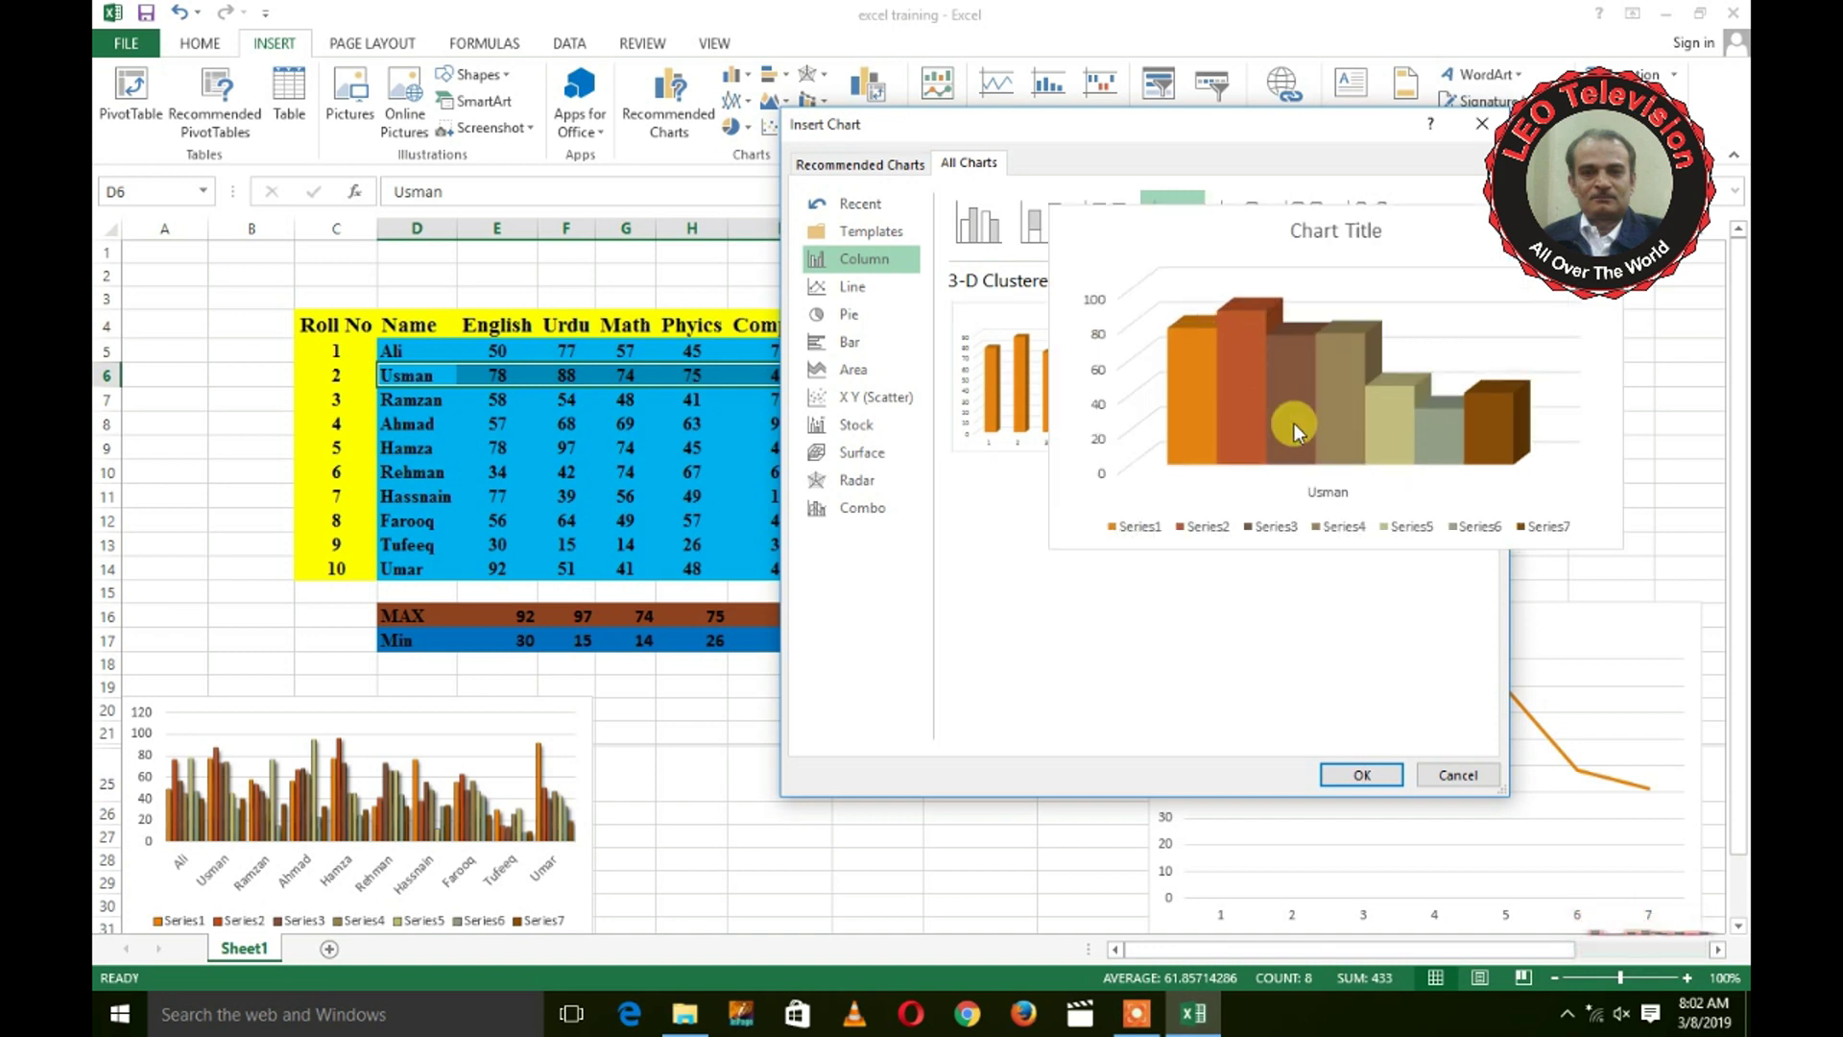
{"action": "left_click", "coordinate": [1361, 777]}
{"action": "left_click", "coordinate": [531, 789]}
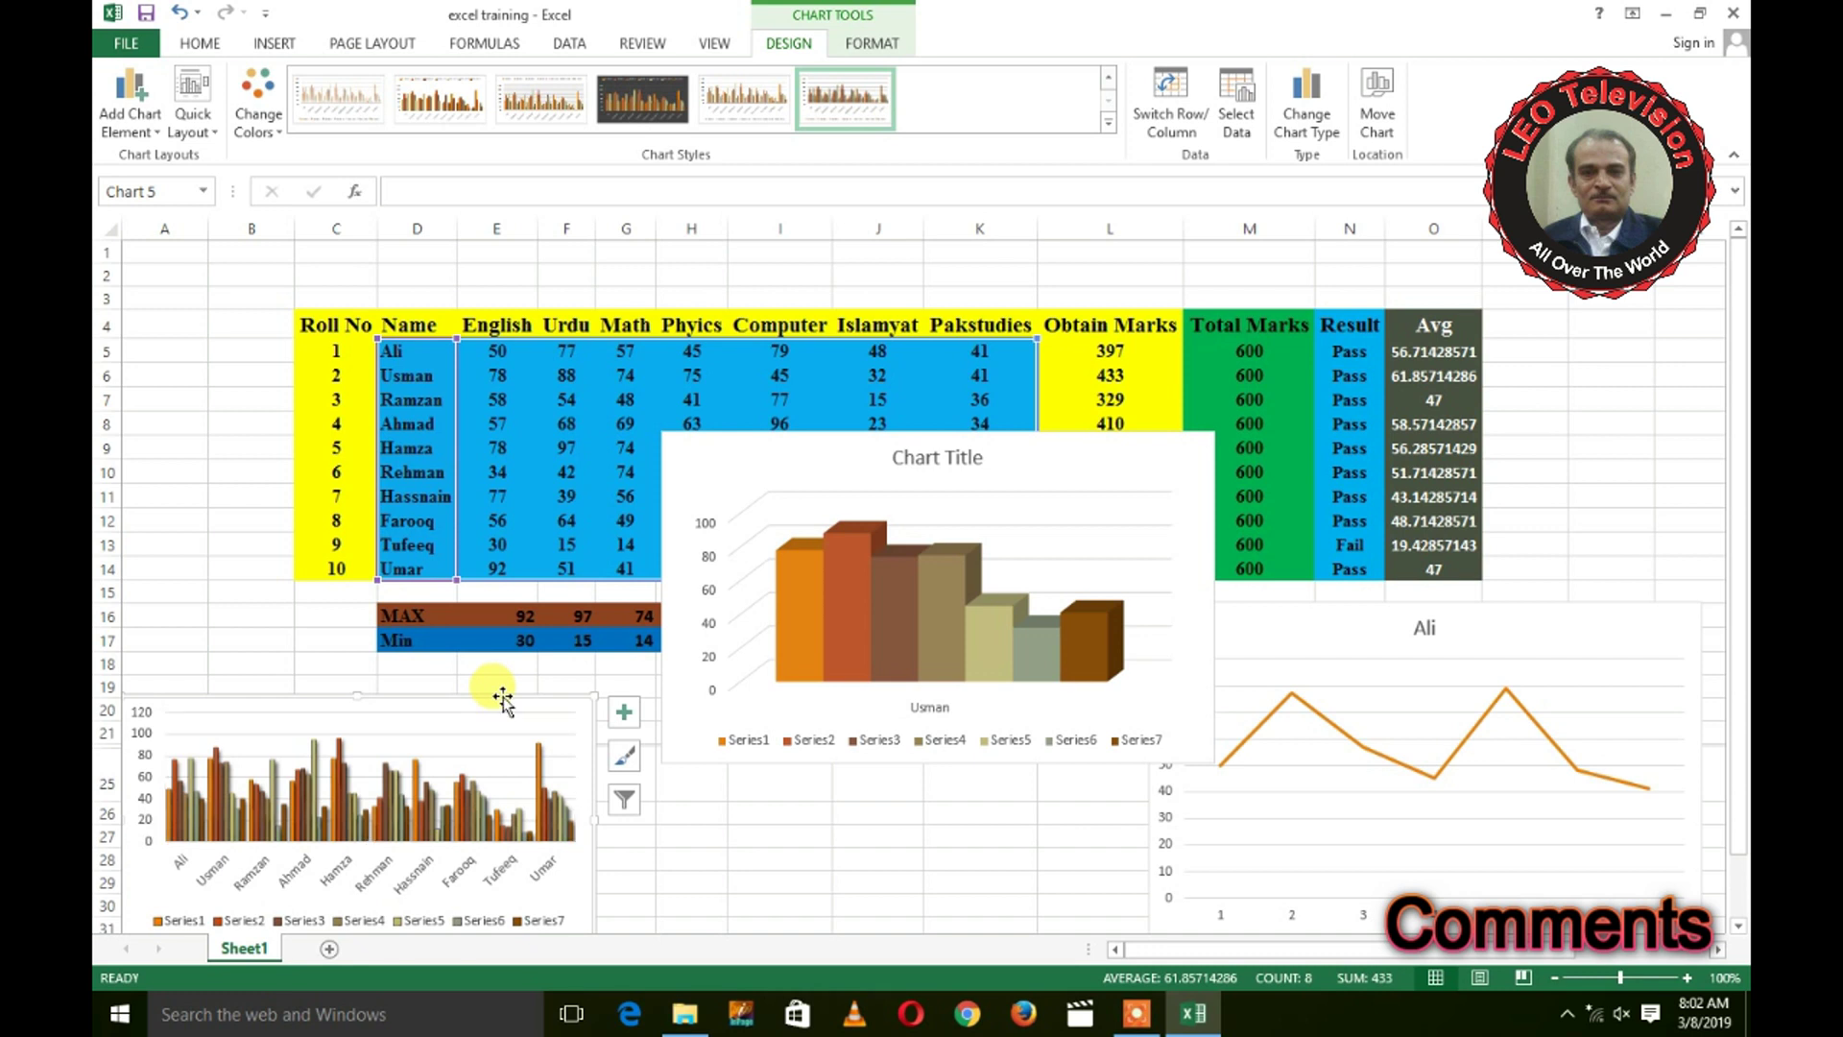
Step: Delete the old ten-student column chart below the marks table
{"action": "right_click", "coordinate": [502, 697]}
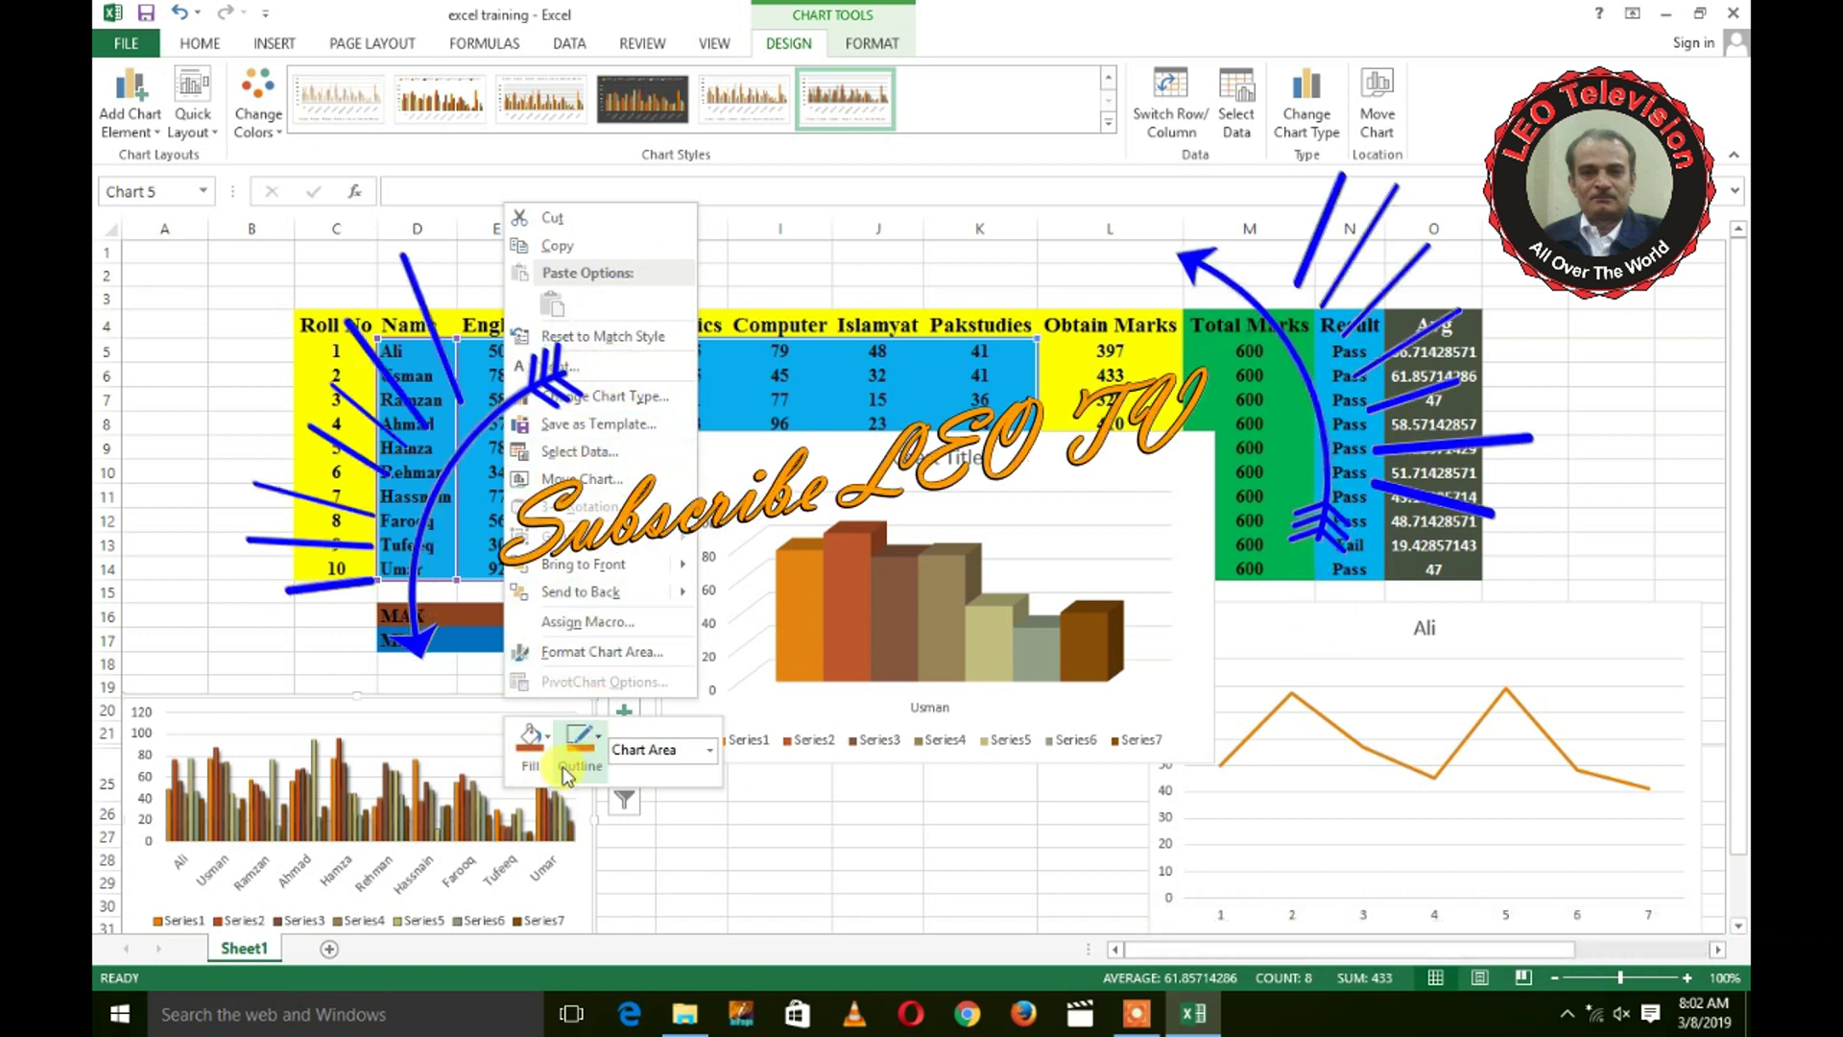
{"action": "left_click", "coordinate": [349, 694]}
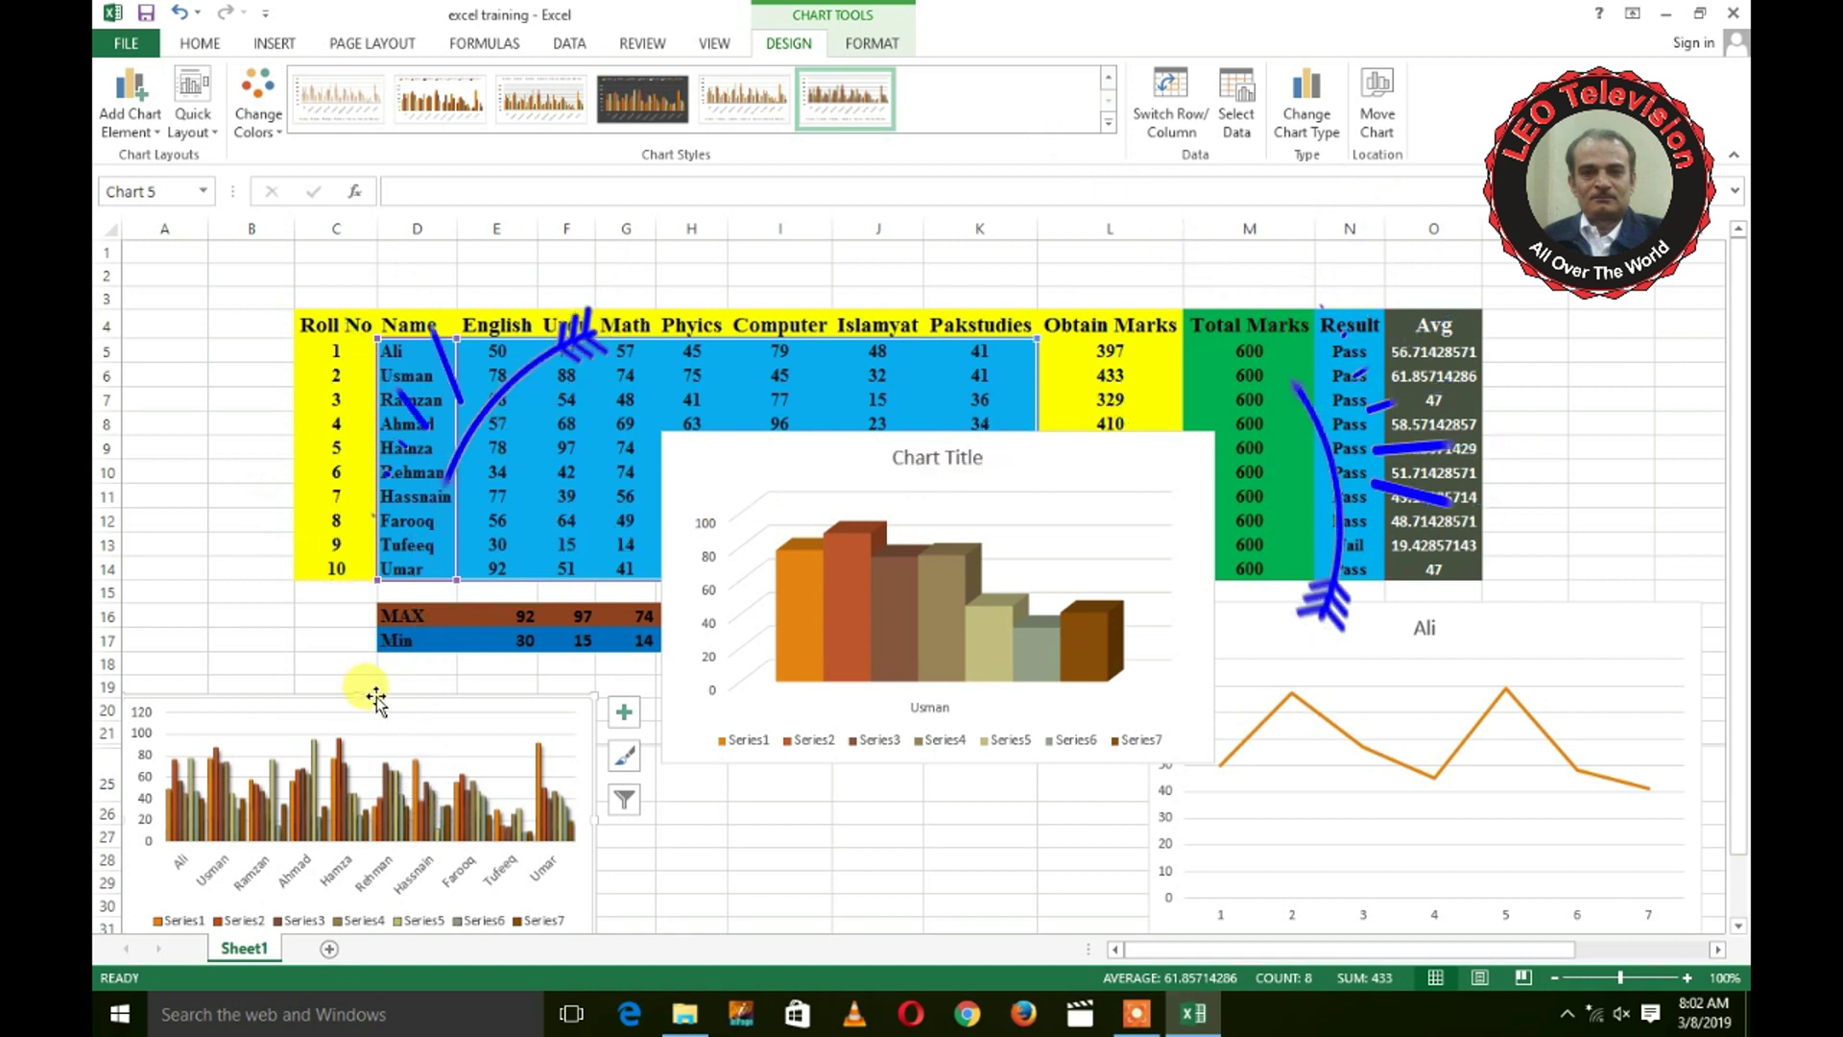
{"action": "key", "text": "Delete"}
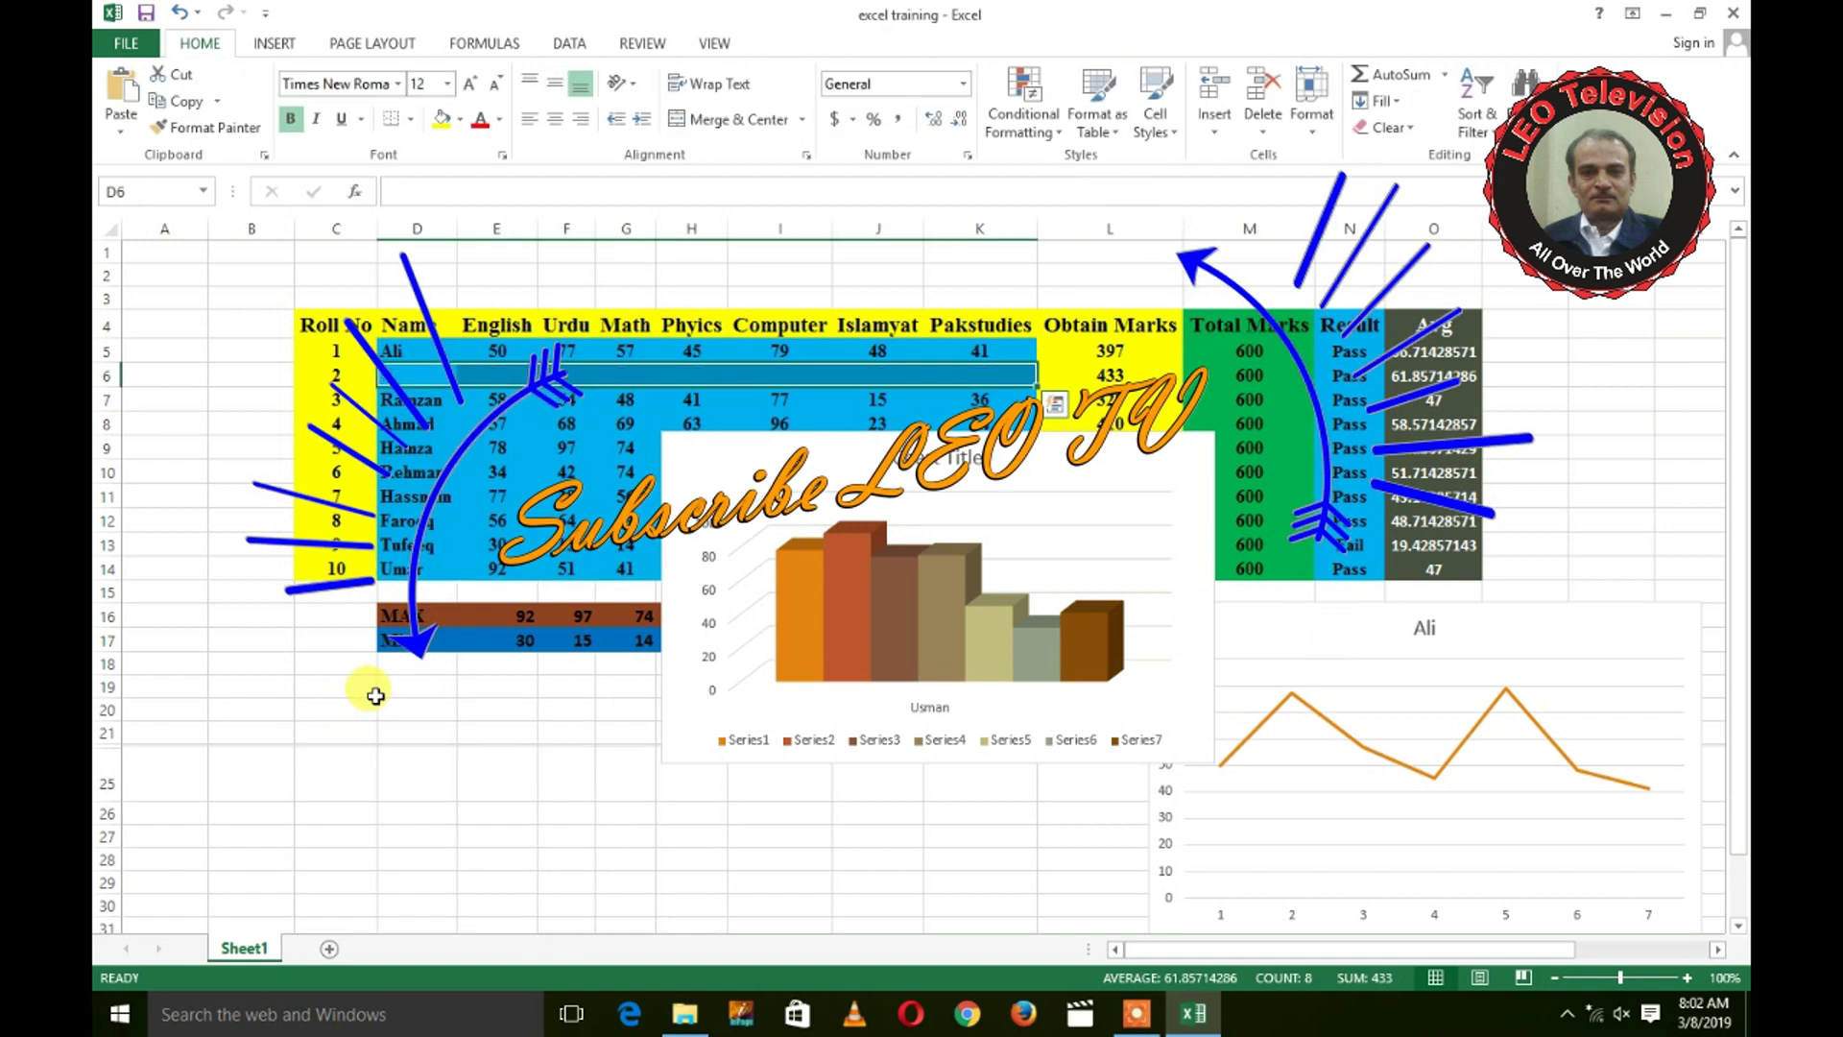
Step: Restore the cleared Usman row and move the 3-D chart to the lower left
{"action": "left_click", "coordinate": [979, 447]}
{"action": "left_click", "coordinate": [983, 439]}
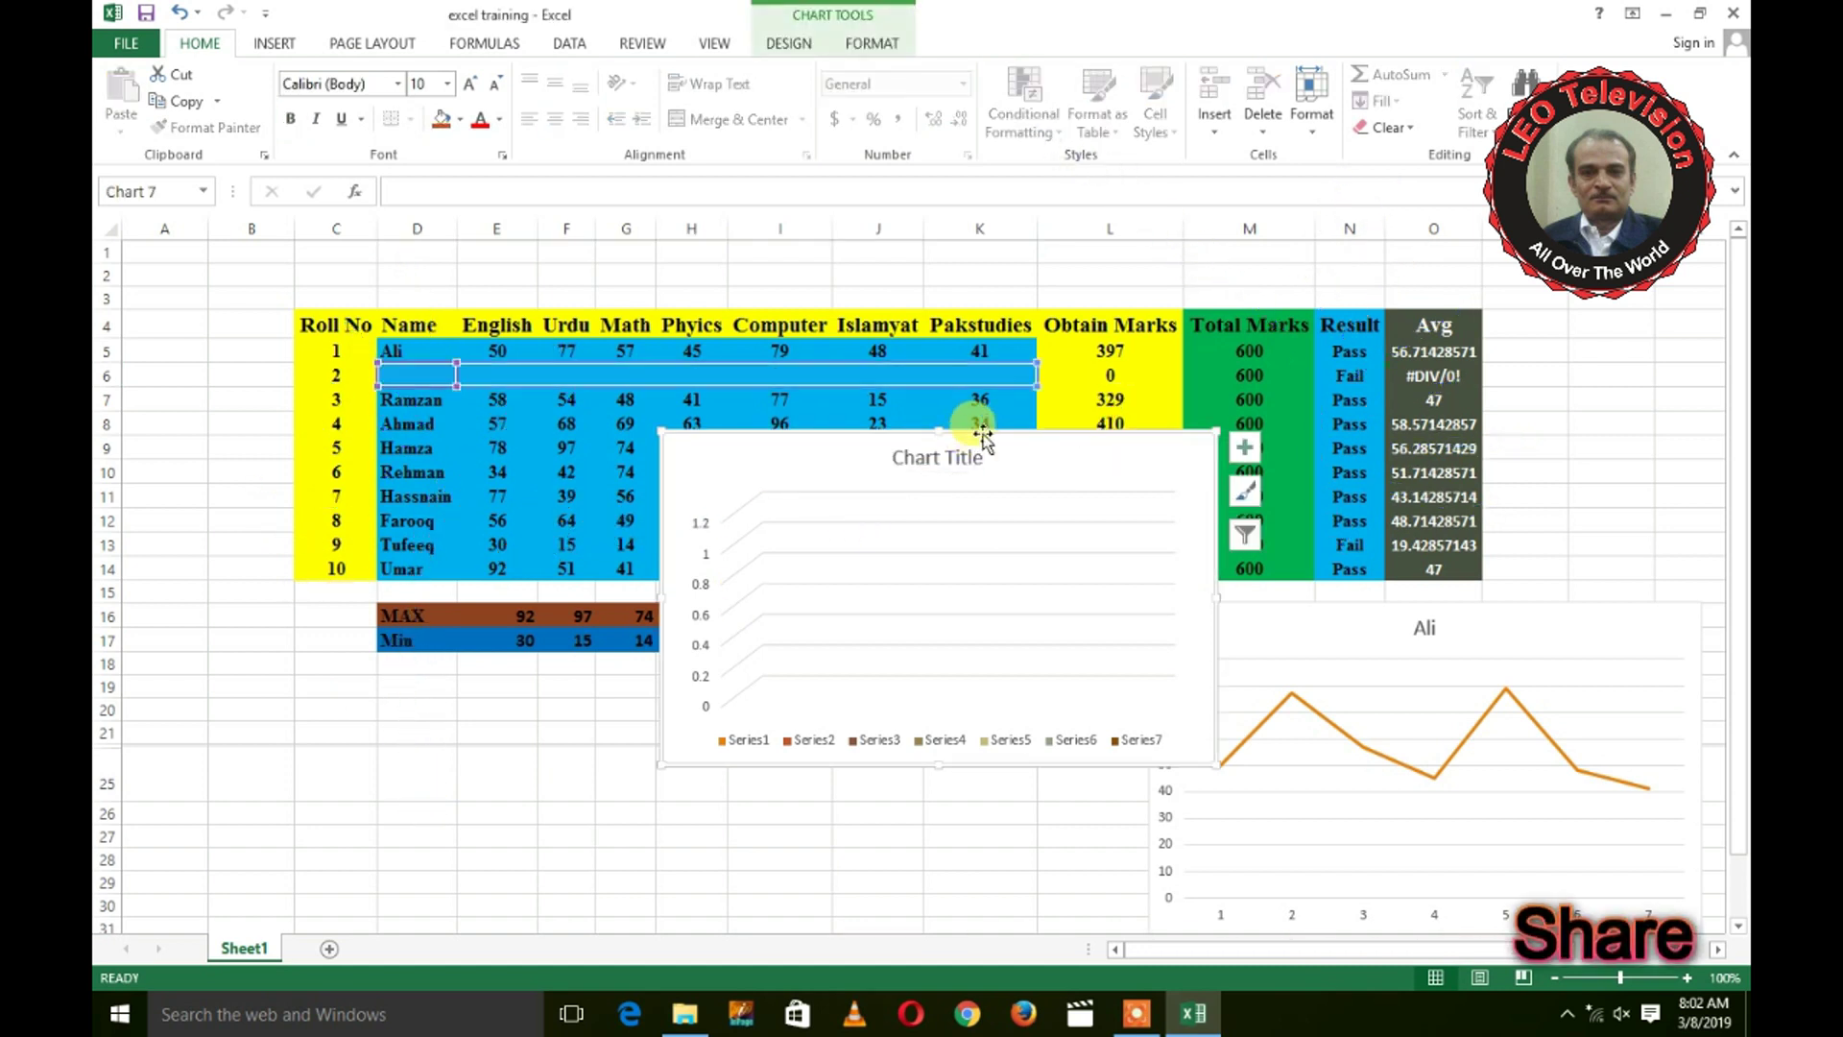
{"action": "key", "text": "ctrl+z"}
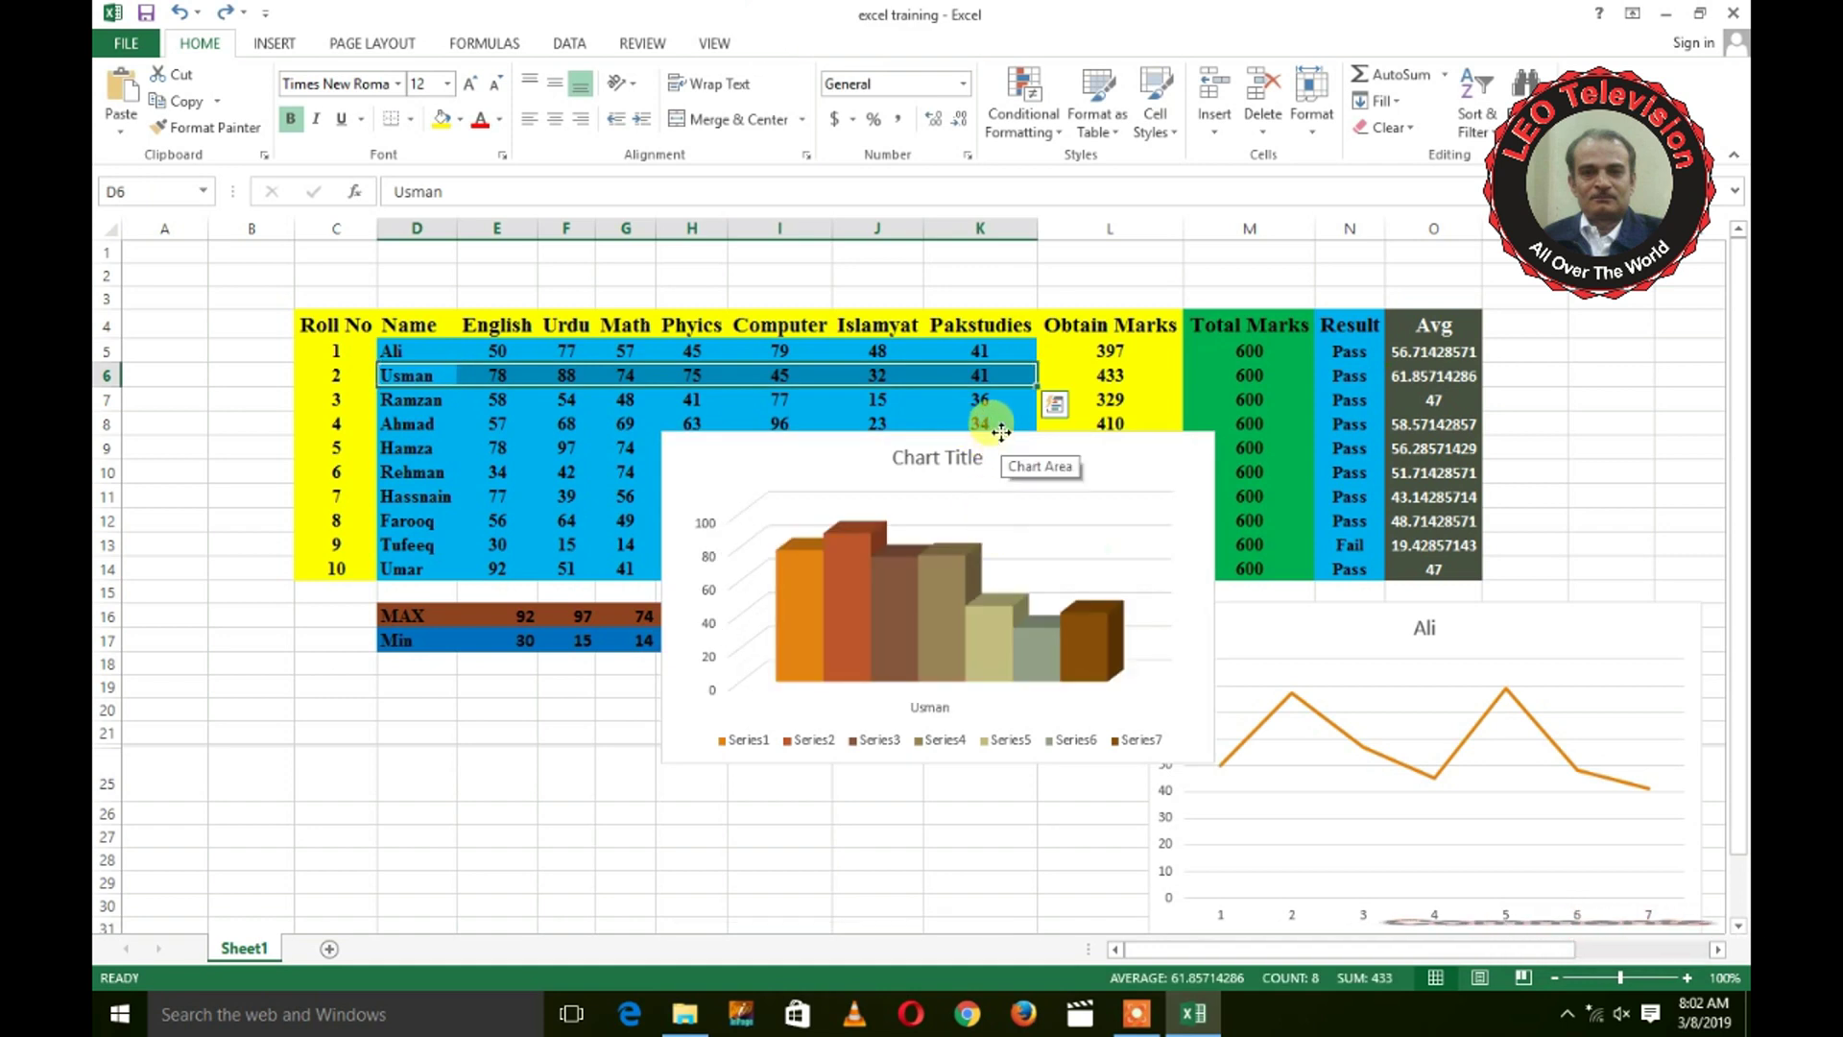
{"action": "left_click_drag", "start_coordinate": [1001, 432], "coordinate": [470, 675]}
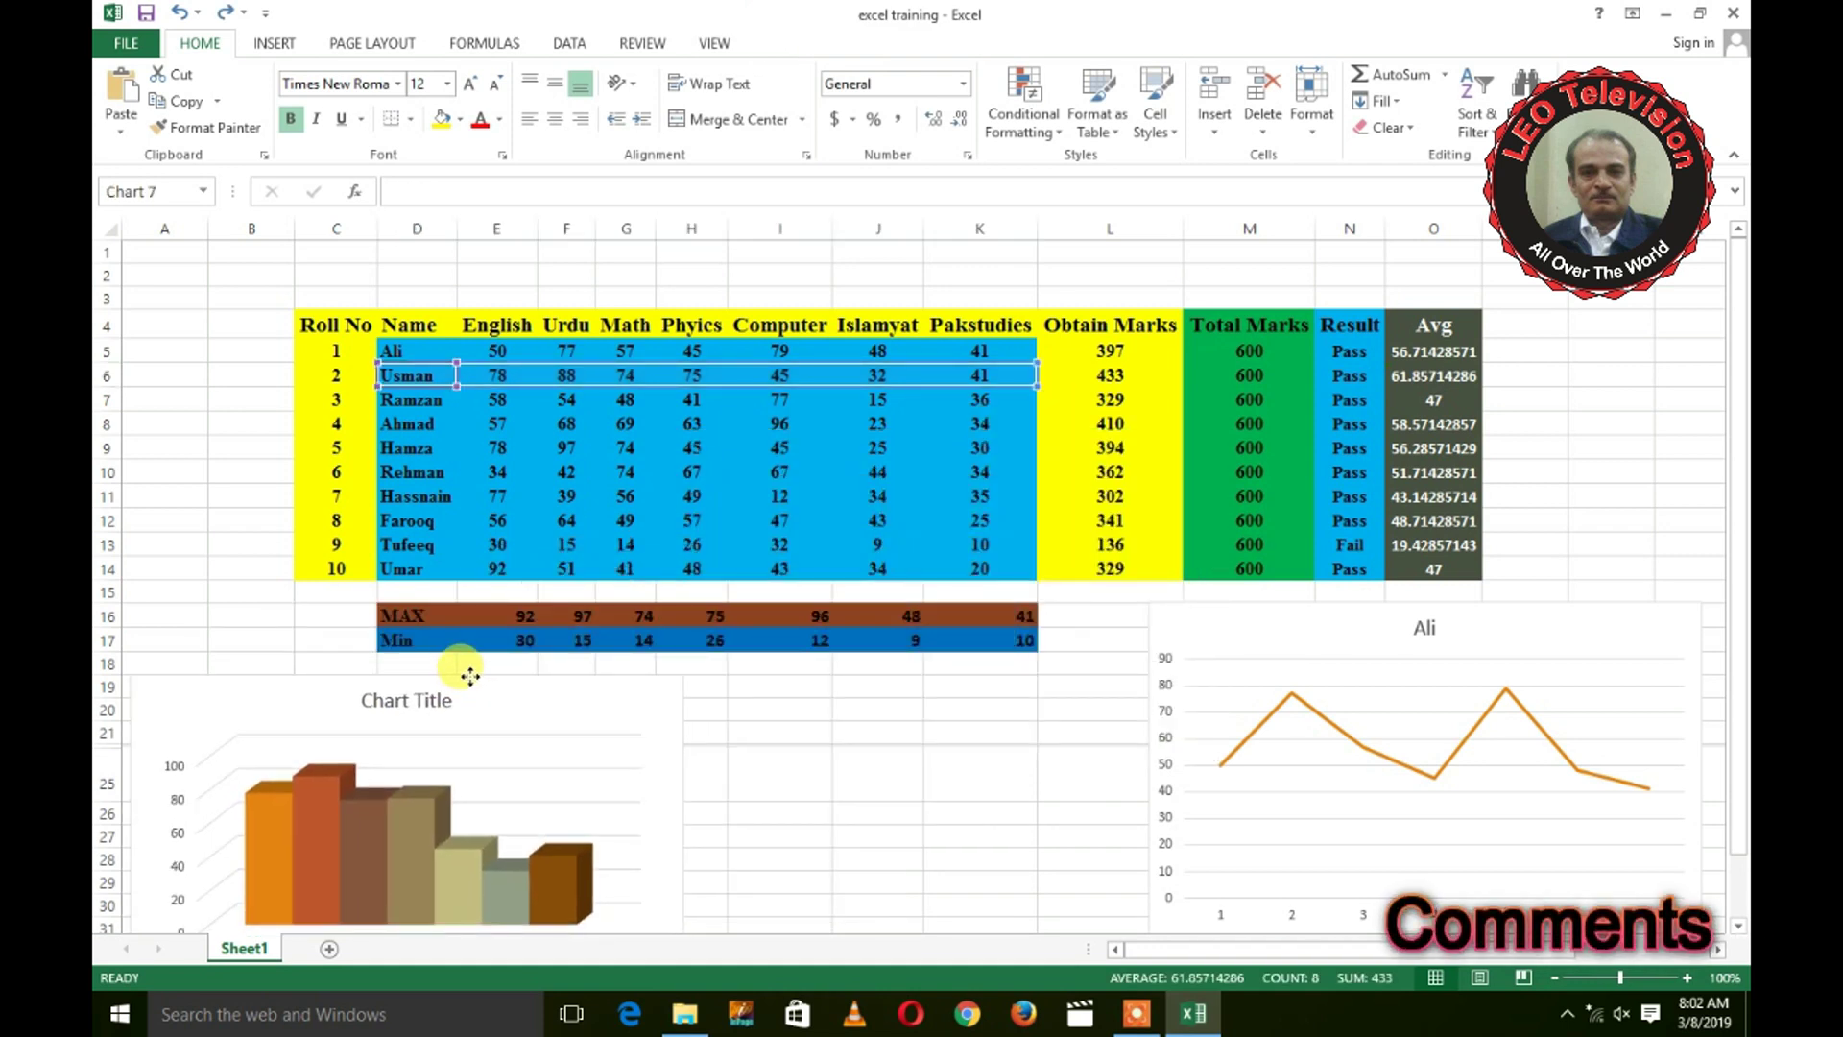
Step: Place Ali's line chart beside the 3-D chart, then select the Ramzan, Ahmad and Hamza rows (D7:K9)
{"action": "left_click", "coordinate": [1296, 607]}
{"action": "left_click_drag", "start_coordinate": [1295, 607], "coordinate": [836, 673]}
{"action": "left_click_drag", "start_coordinate": [1739, 403], "coordinate": [1742, 532]}
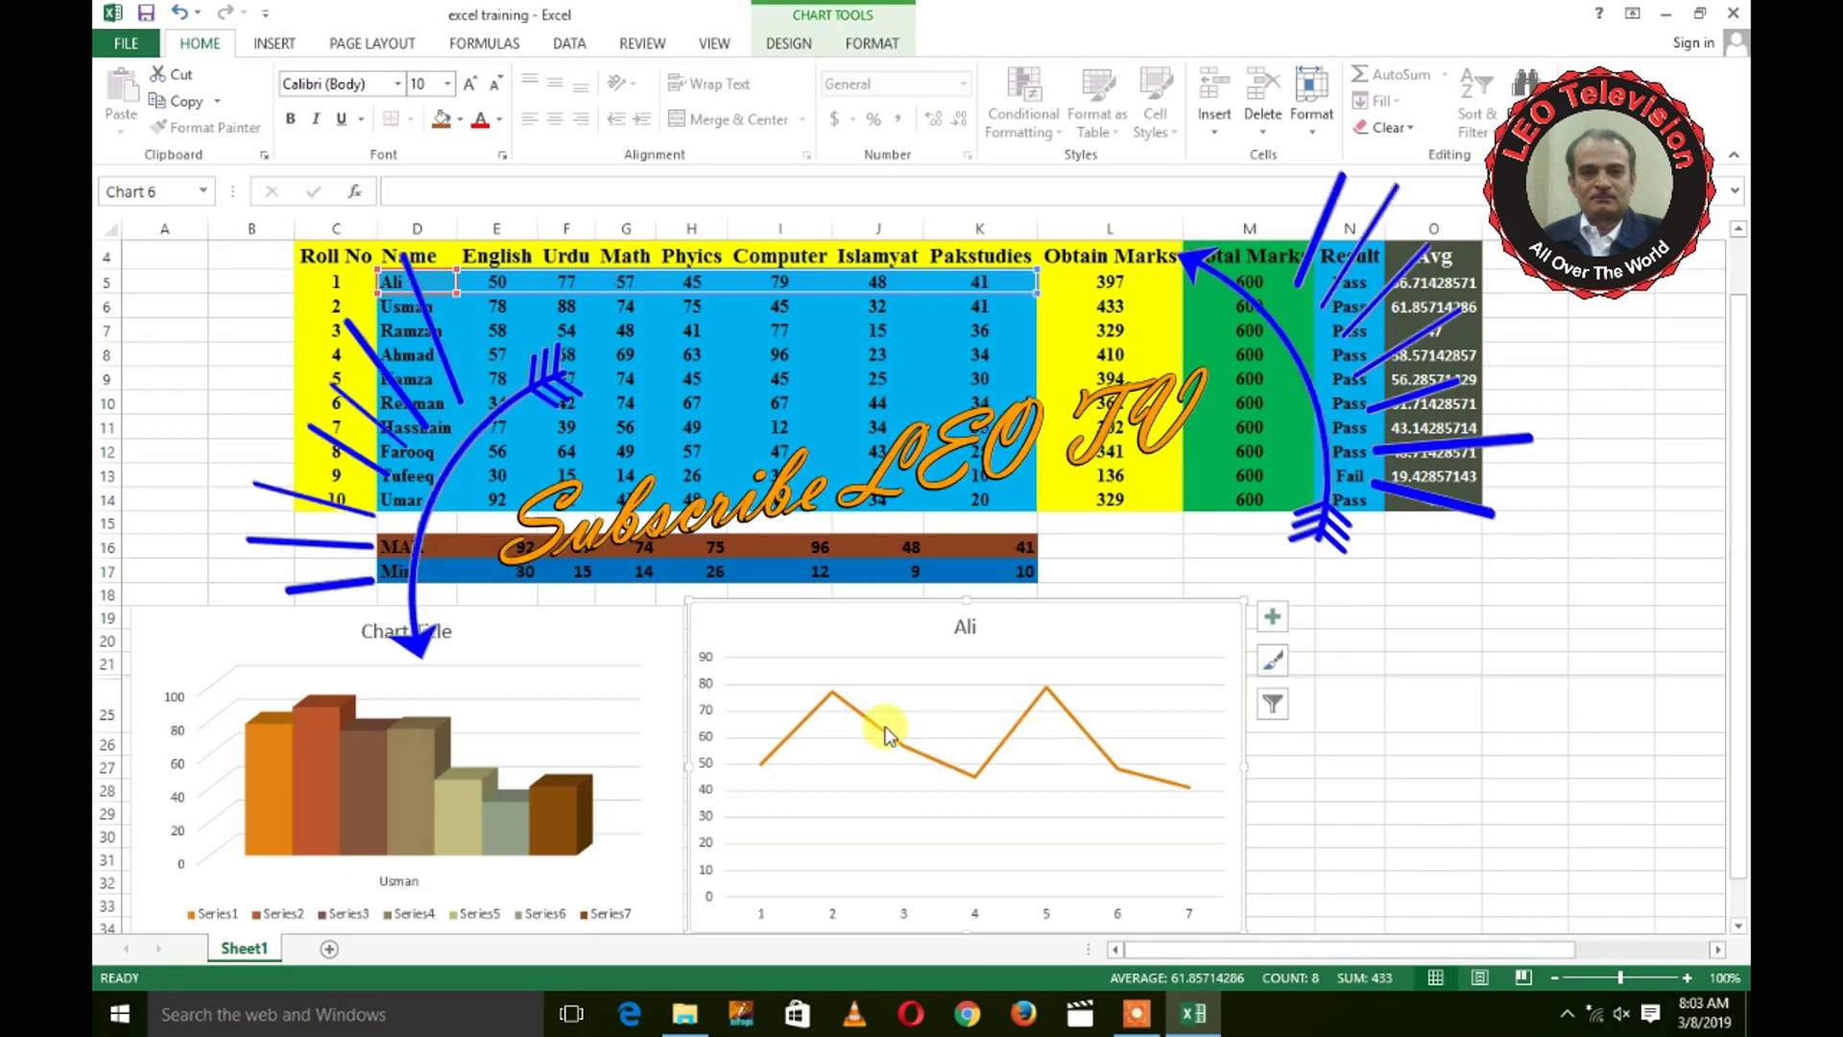
{"action": "mouse_move", "coordinate": [424, 331]}
{"action": "left_mouse_down"}
{"action": "mouse_move", "coordinate": [981, 324]}
{"action": "mouse_move", "coordinate": [967, 372]}
{"action": "left_mouse_up"}
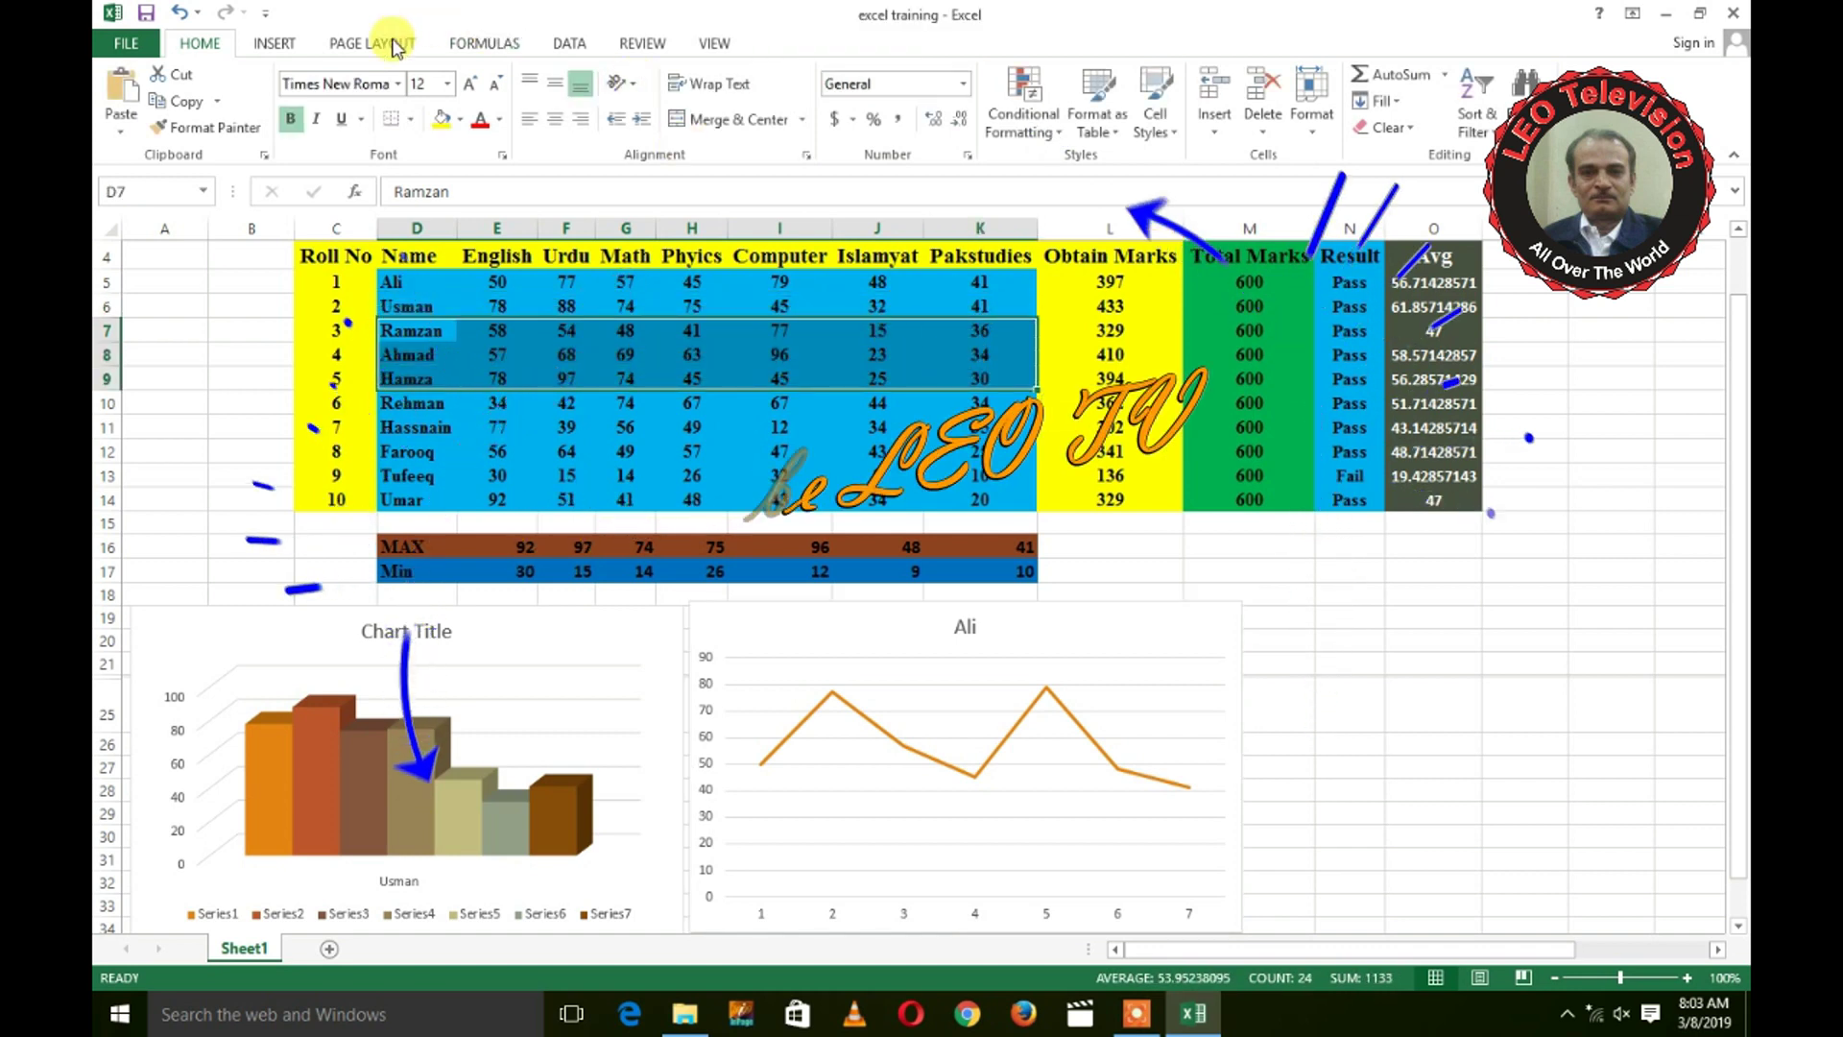
Step: Preview every chart type in the All Charts list, from pie through radar and combo
{"action": "left_click", "coordinate": [275, 44]}
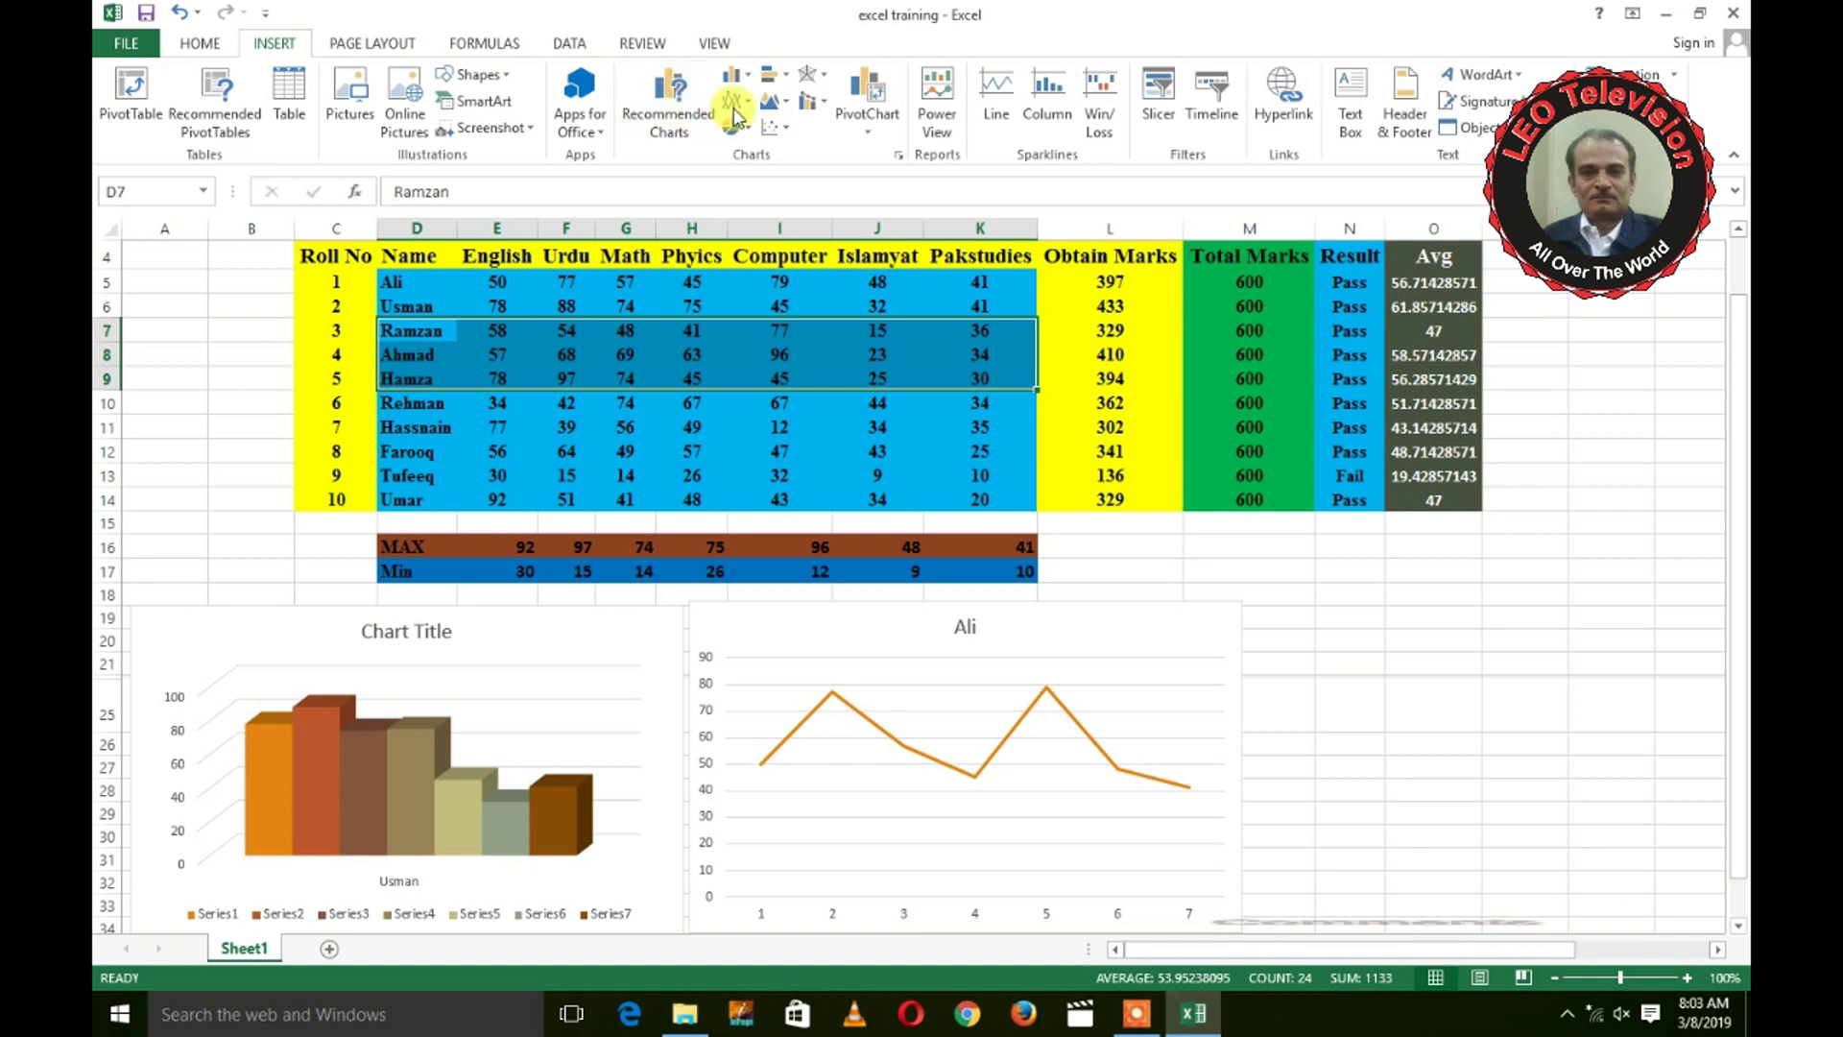
{"action": "left_click", "coordinate": [701, 110]}
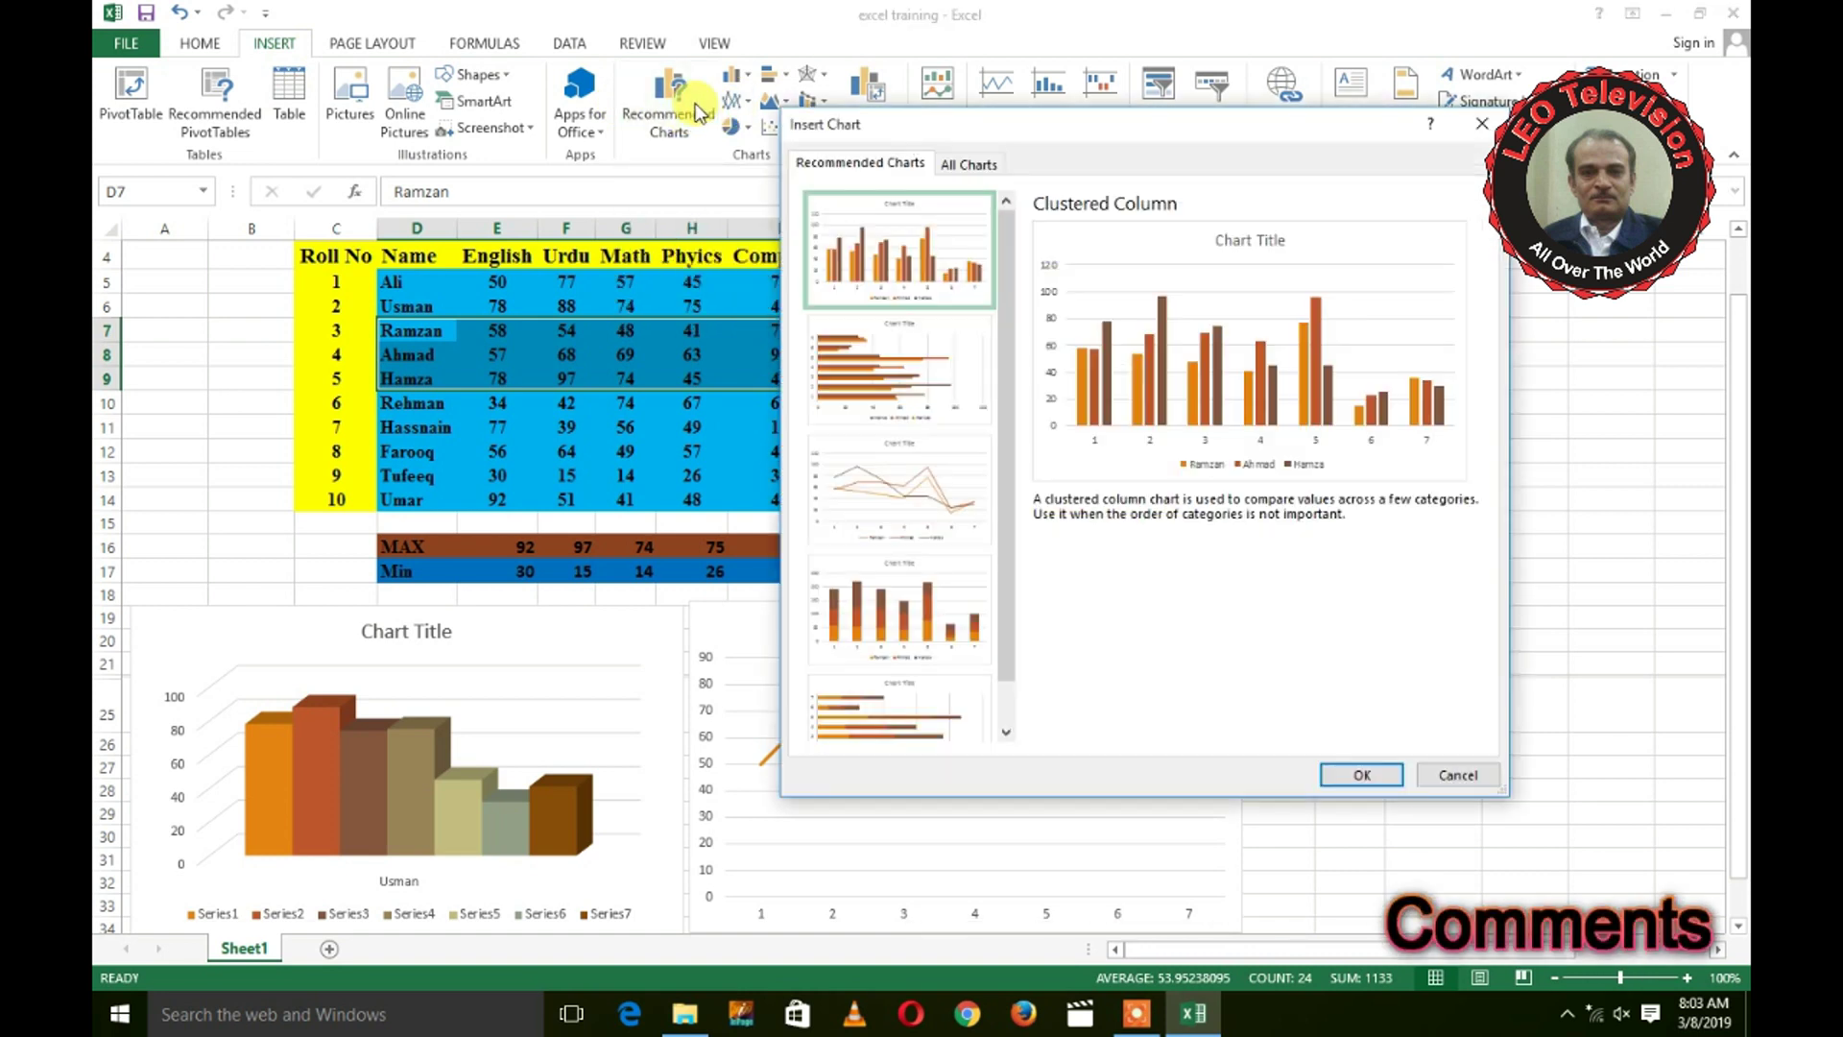
{"action": "left_click", "coordinate": [971, 164]}
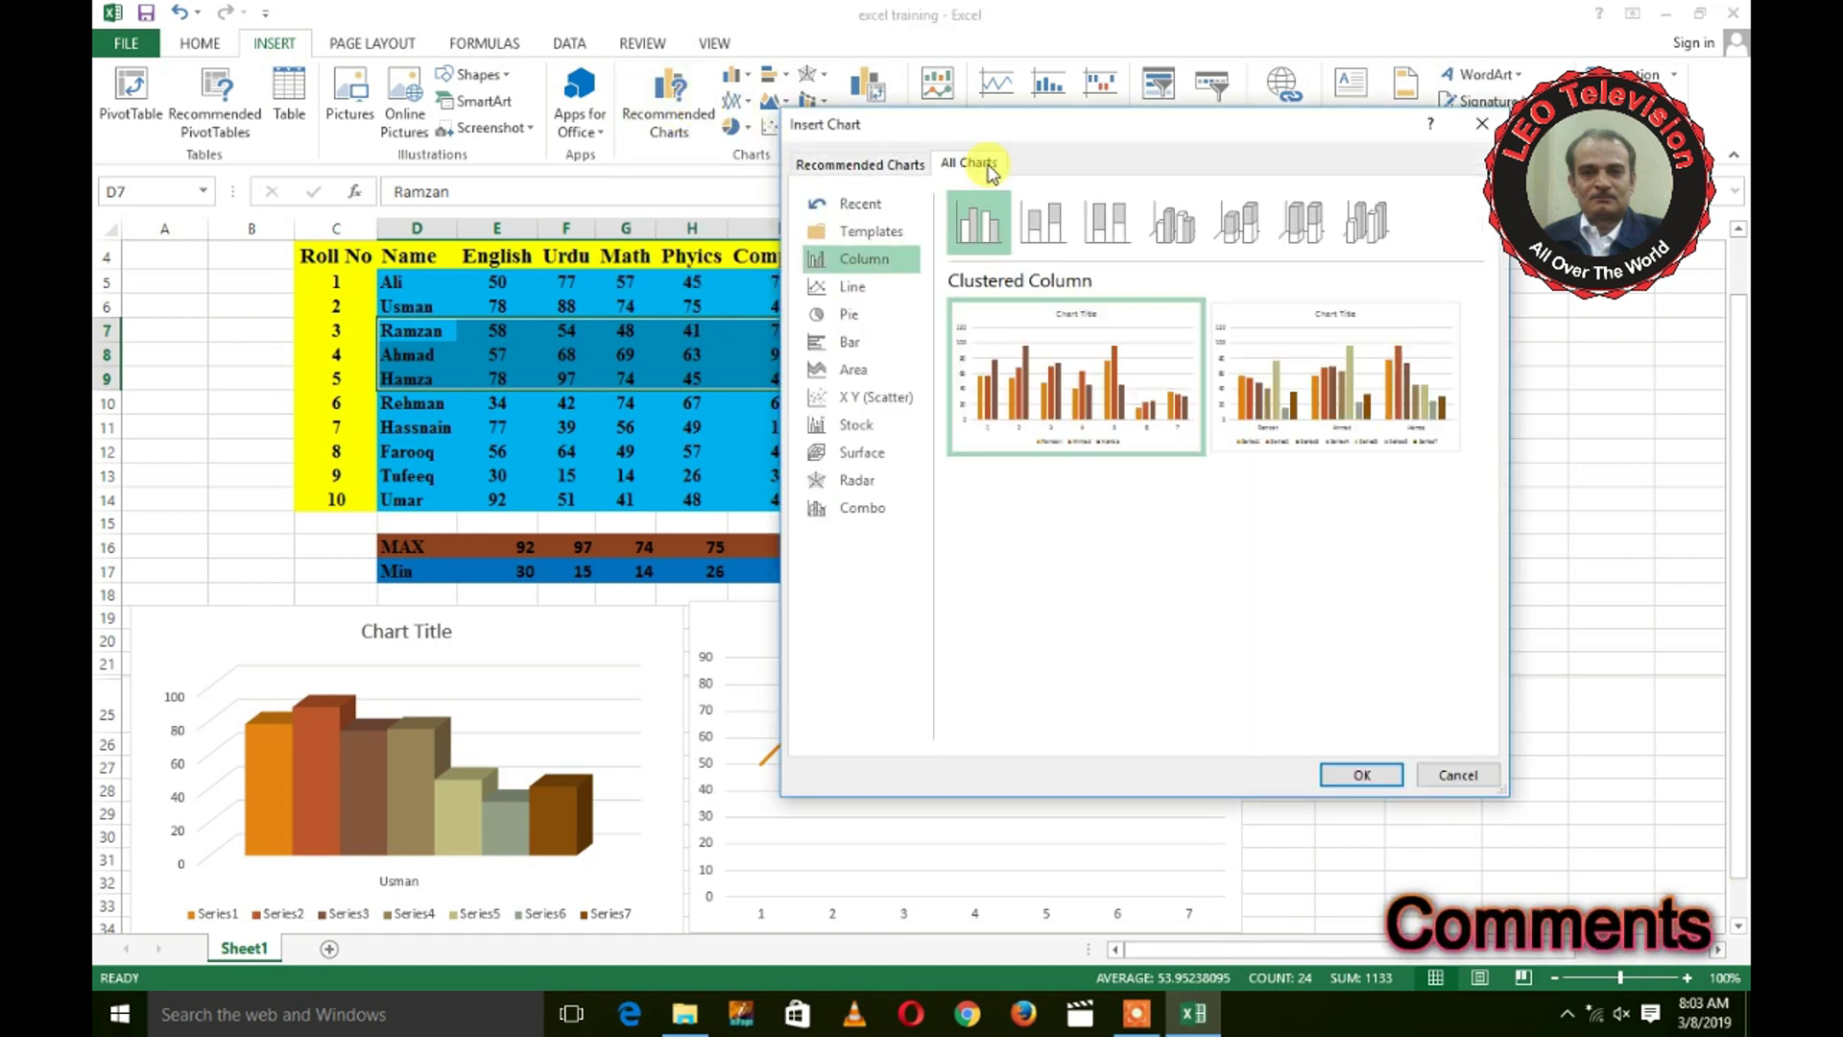
{"action": "left_click", "coordinate": [850, 320]}
{"action": "left_click", "coordinate": [854, 293]}
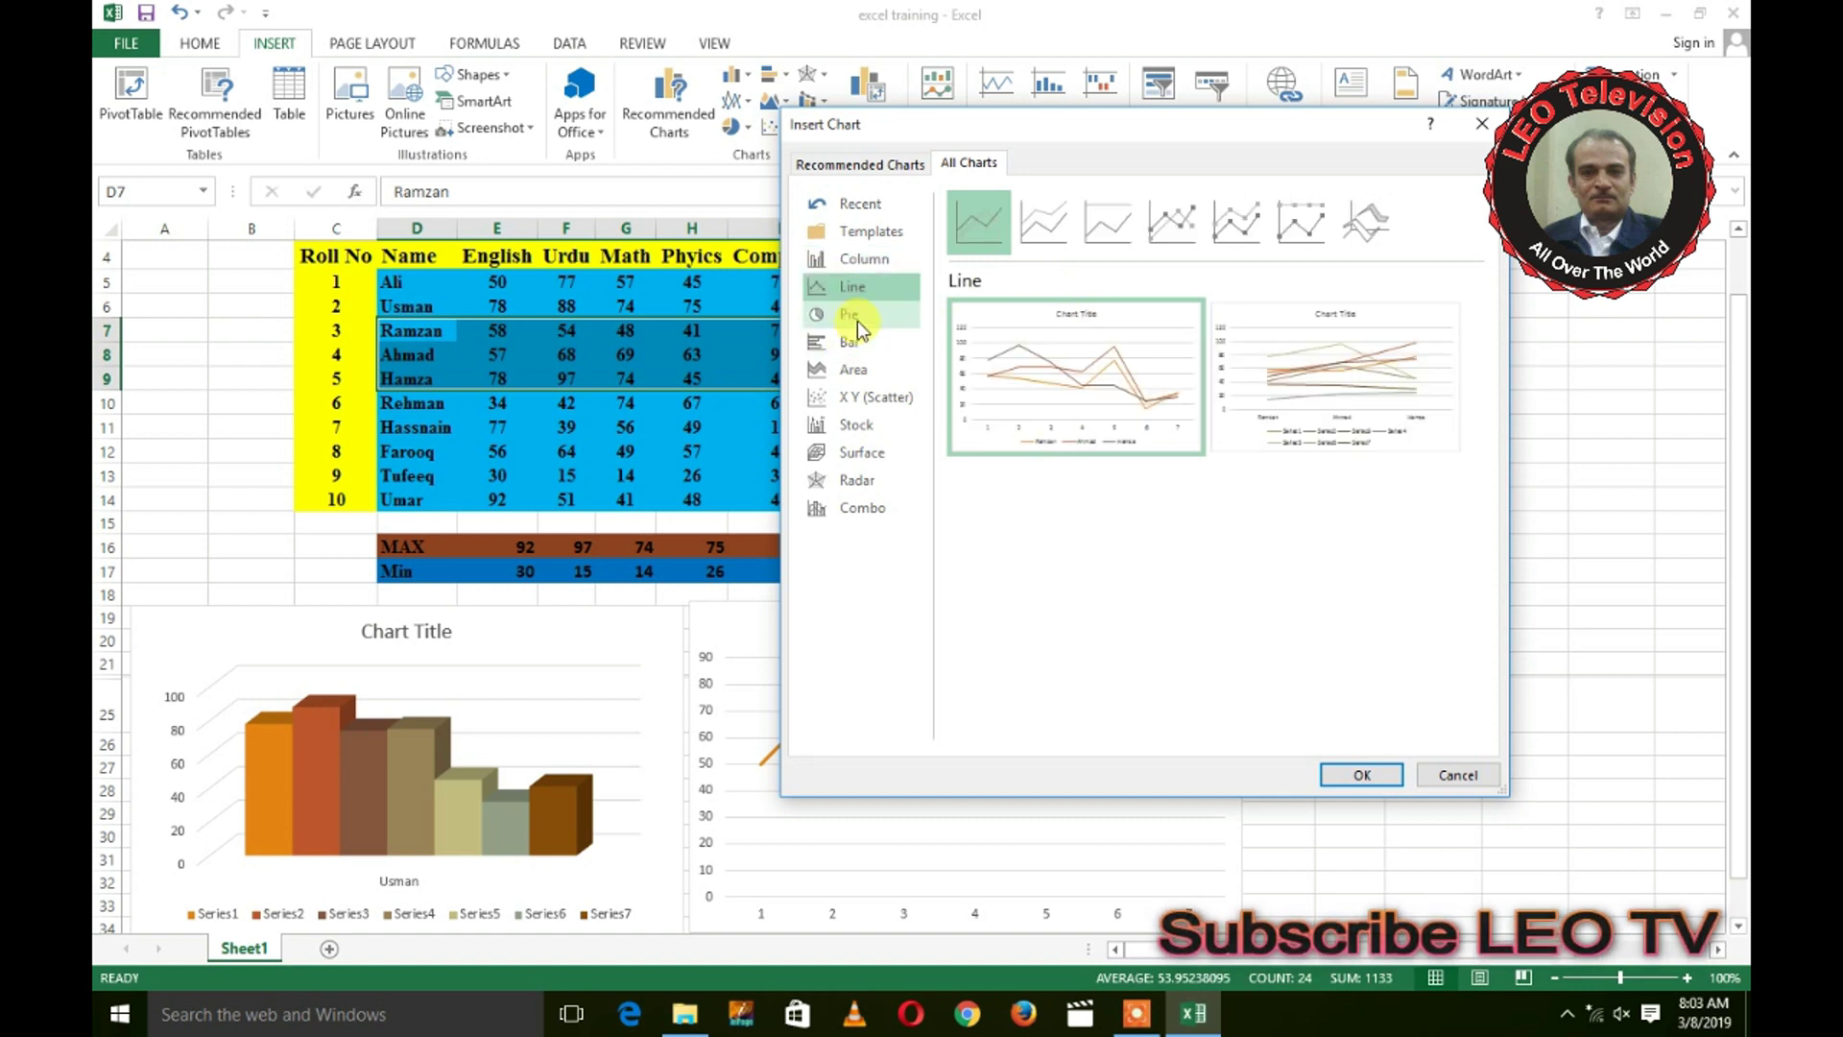
{"action": "left_click", "coordinate": [859, 343]}
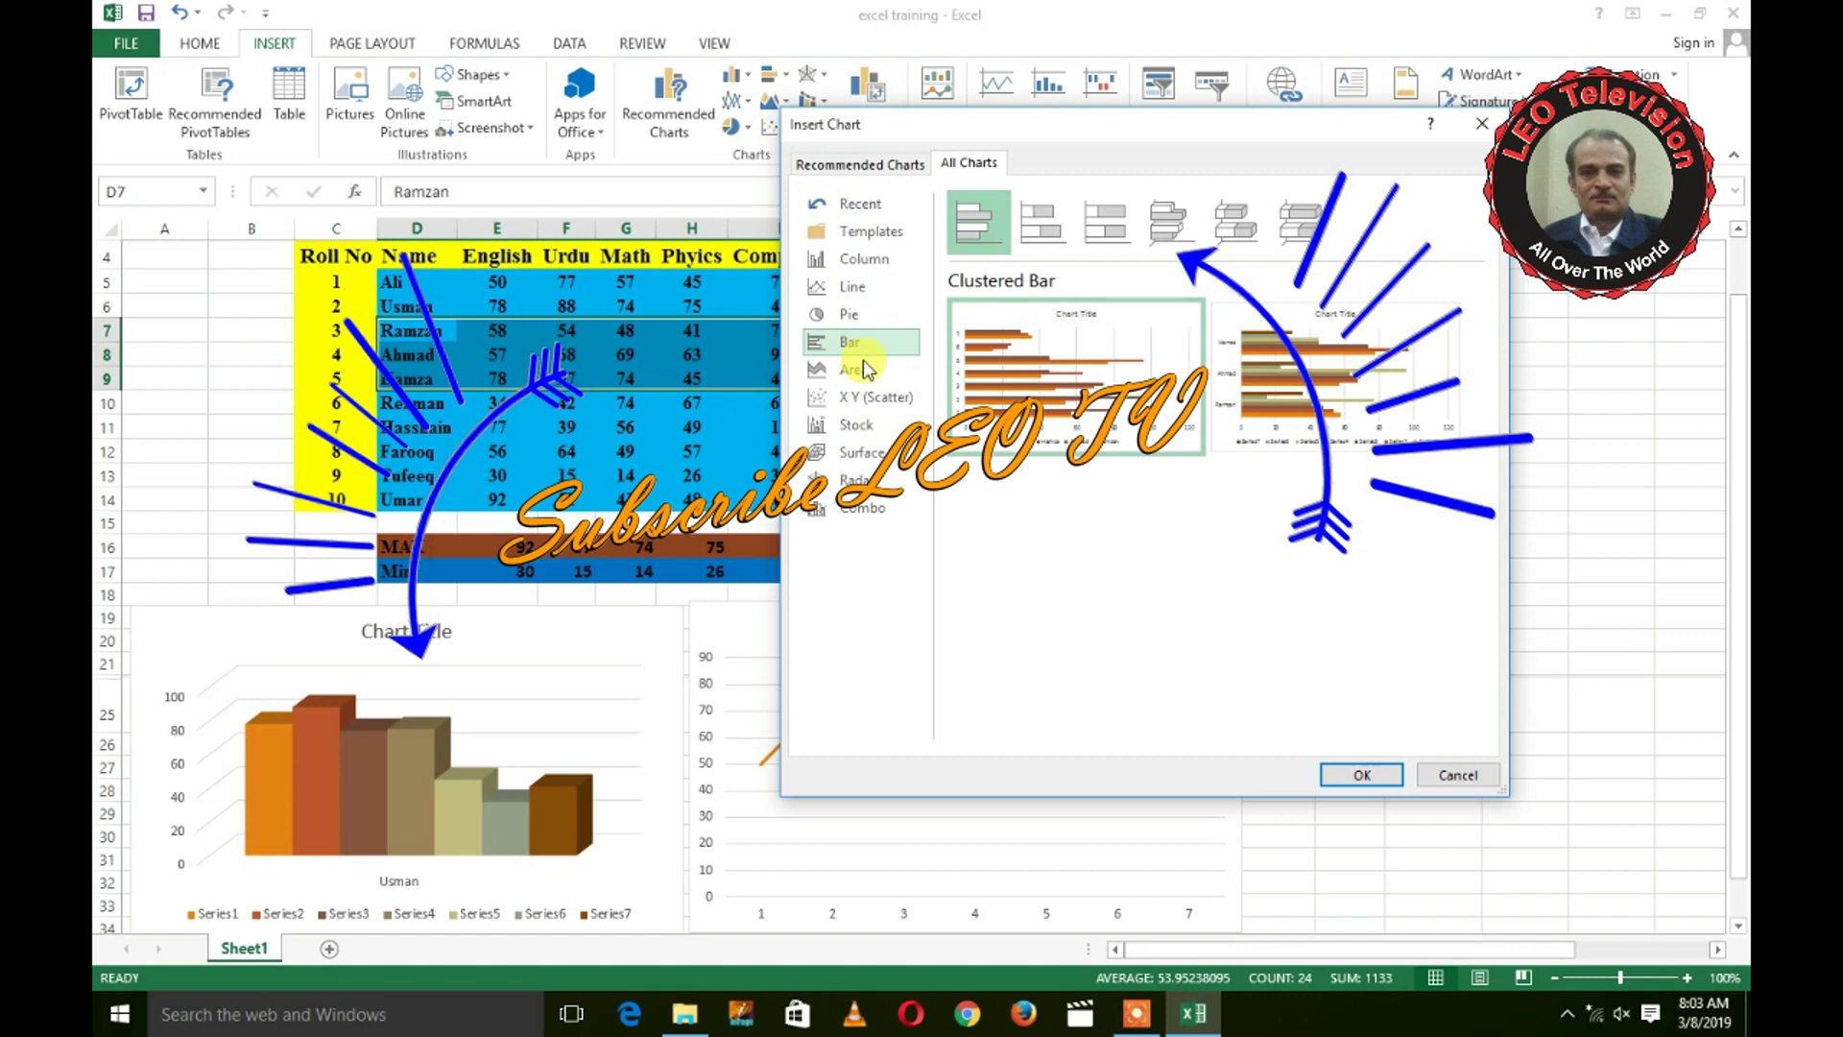
{"action": "left_click", "coordinate": [860, 371]}
{"action": "left_click", "coordinate": [862, 392]}
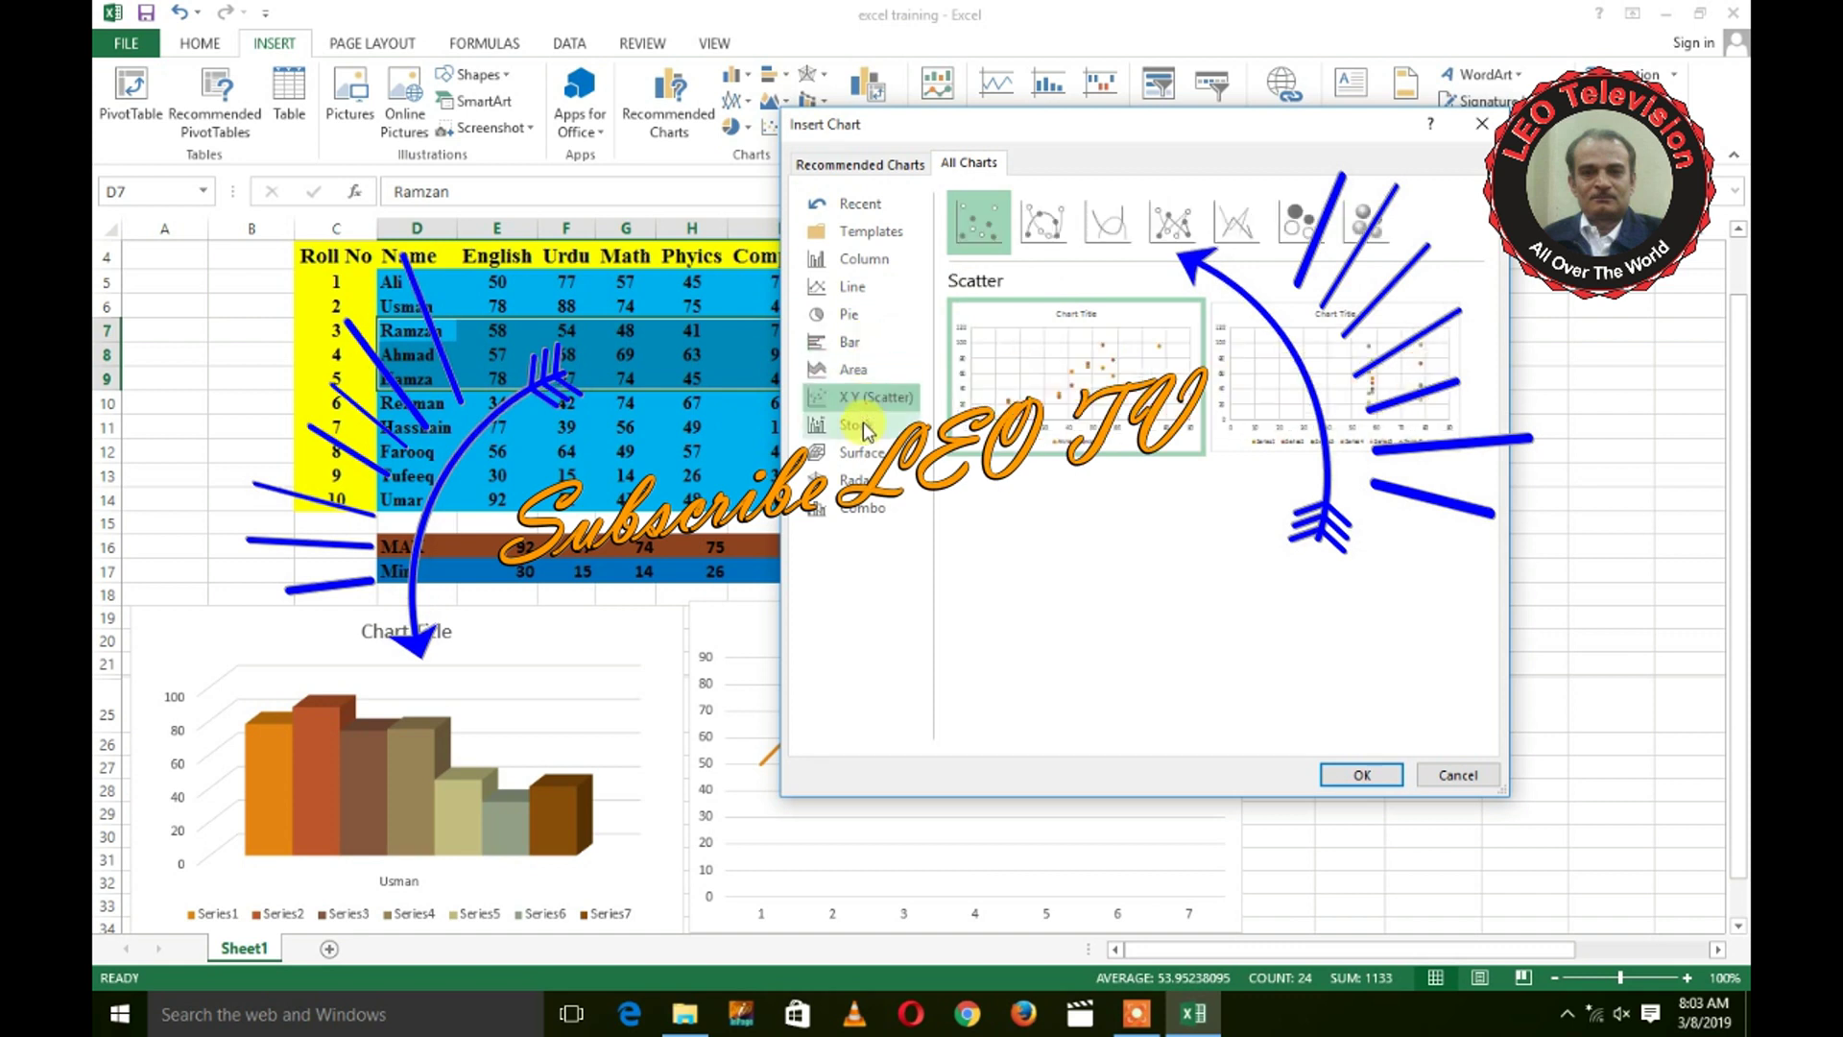
{"action": "left_click", "coordinate": [862, 427]}
{"action": "left_click", "coordinate": [864, 453]}
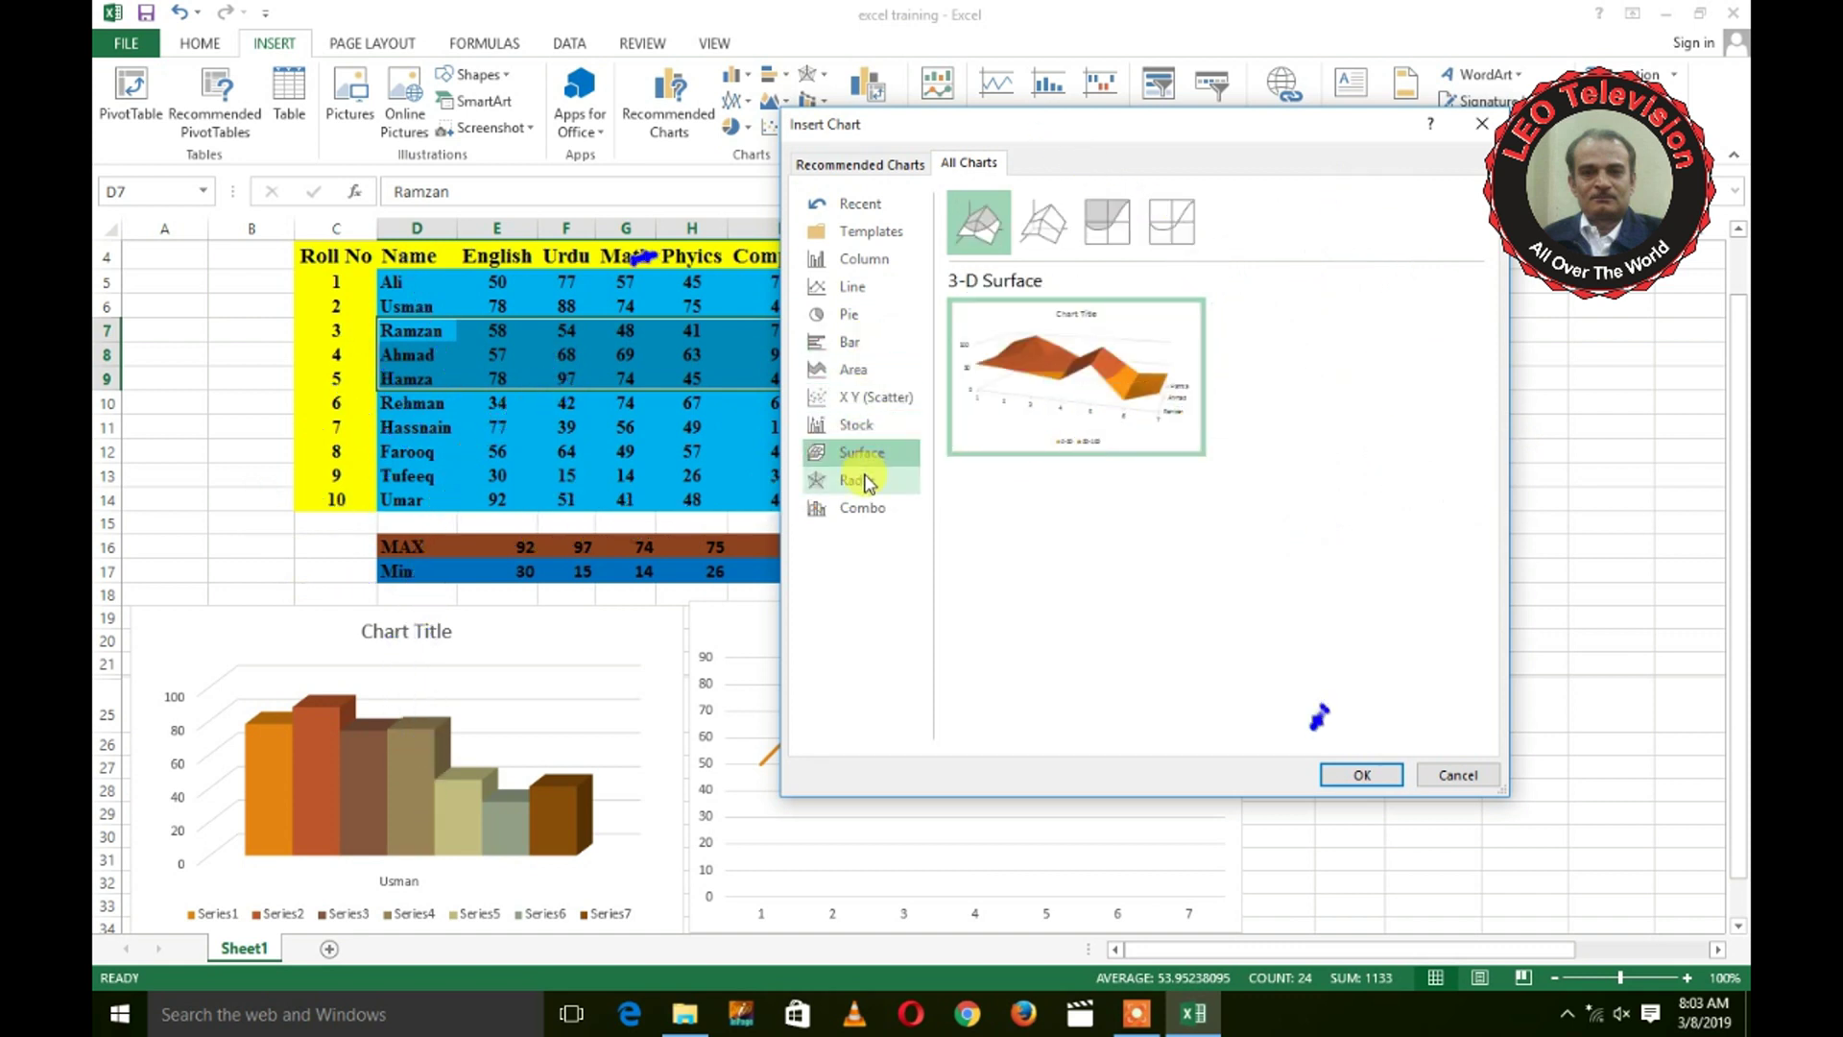
{"action": "left_click", "coordinate": [867, 482]}
{"action": "left_click", "coordinate": [868, 514]}
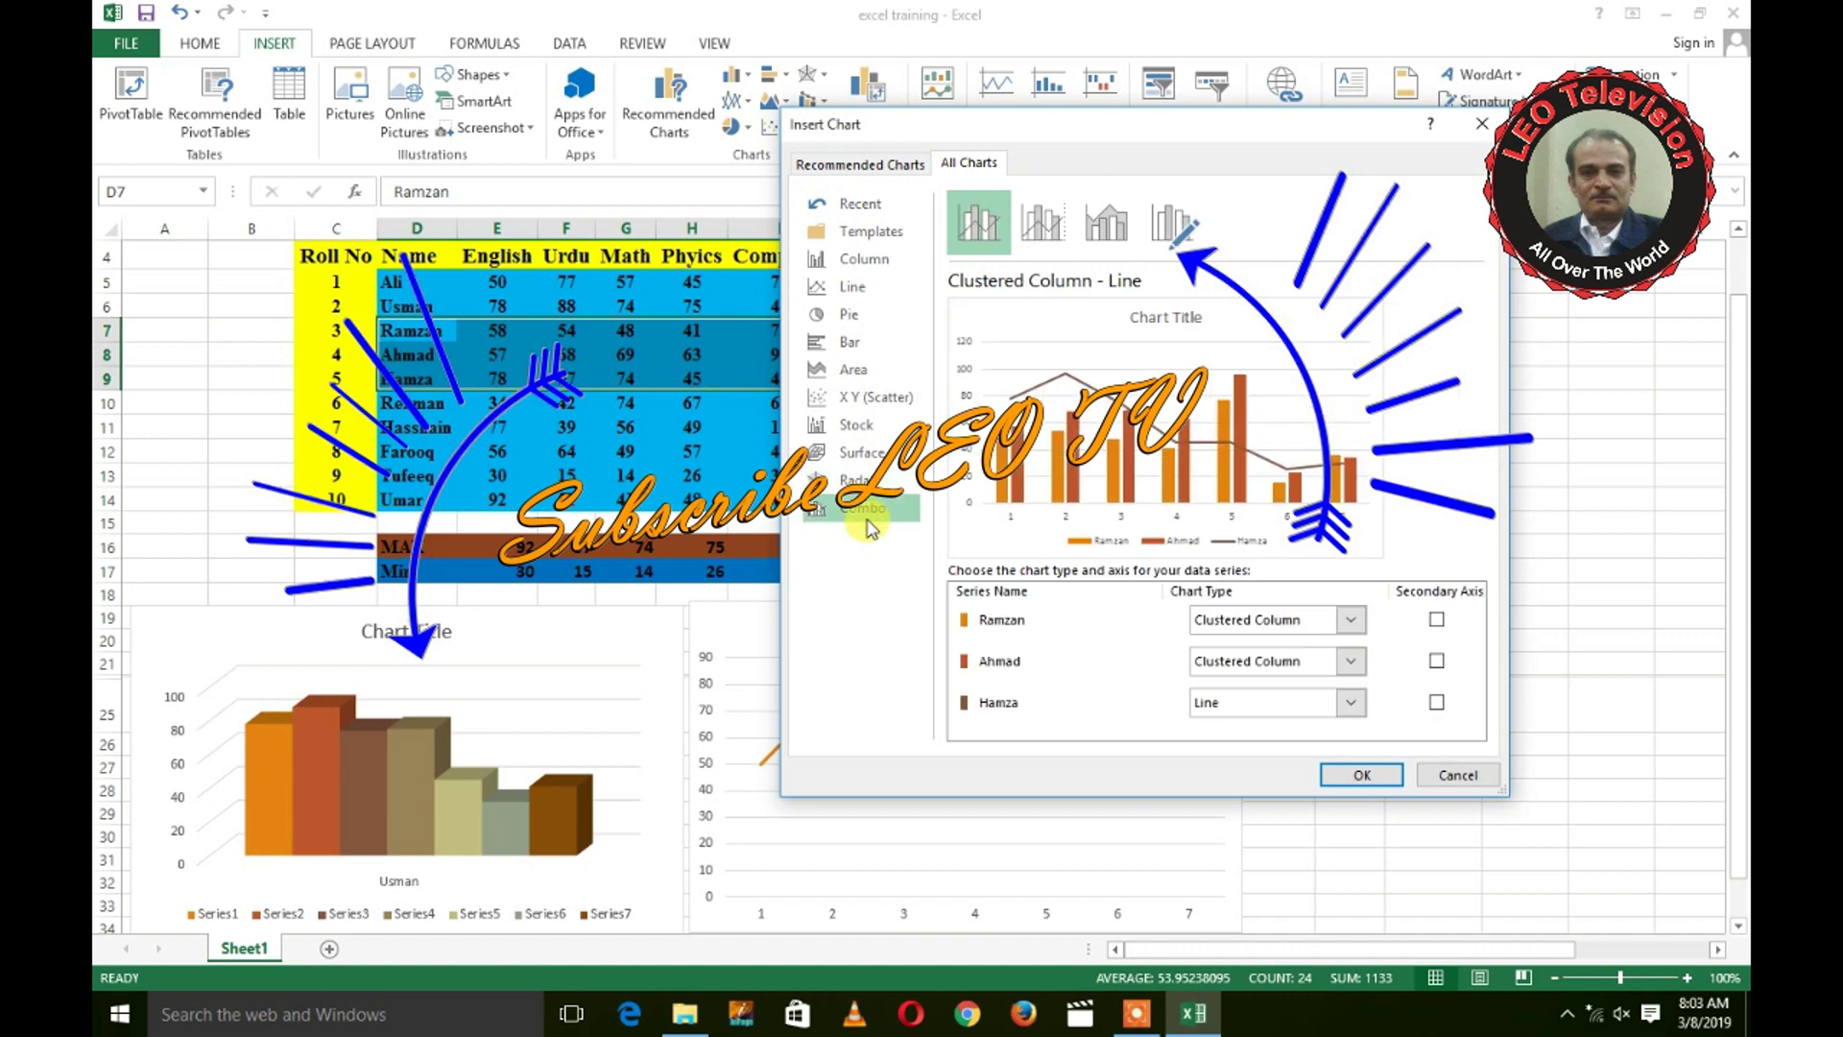
Step: Compare line and column variants, then insert a Clustered Column chart of the three students
{"action": "left_click", "coordinate": [861, 290]}
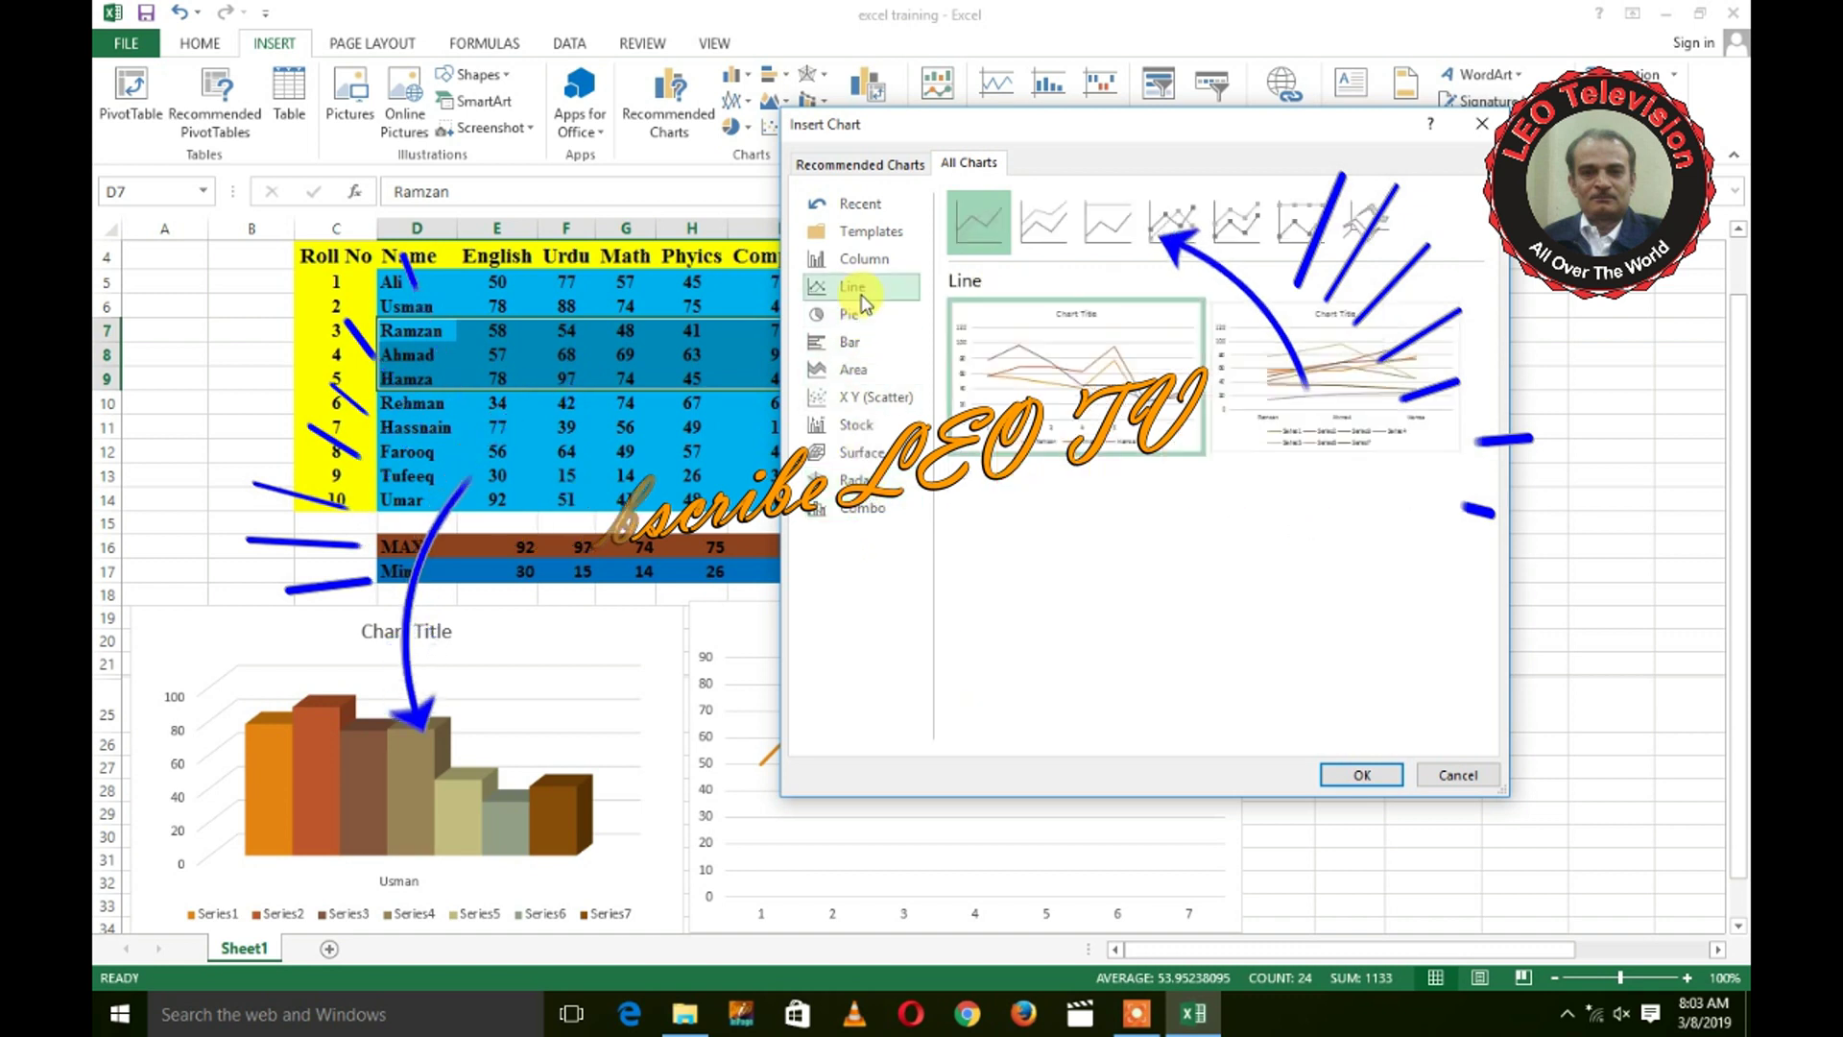
{"action": "left_click", "coordinate": [1232, 220]}
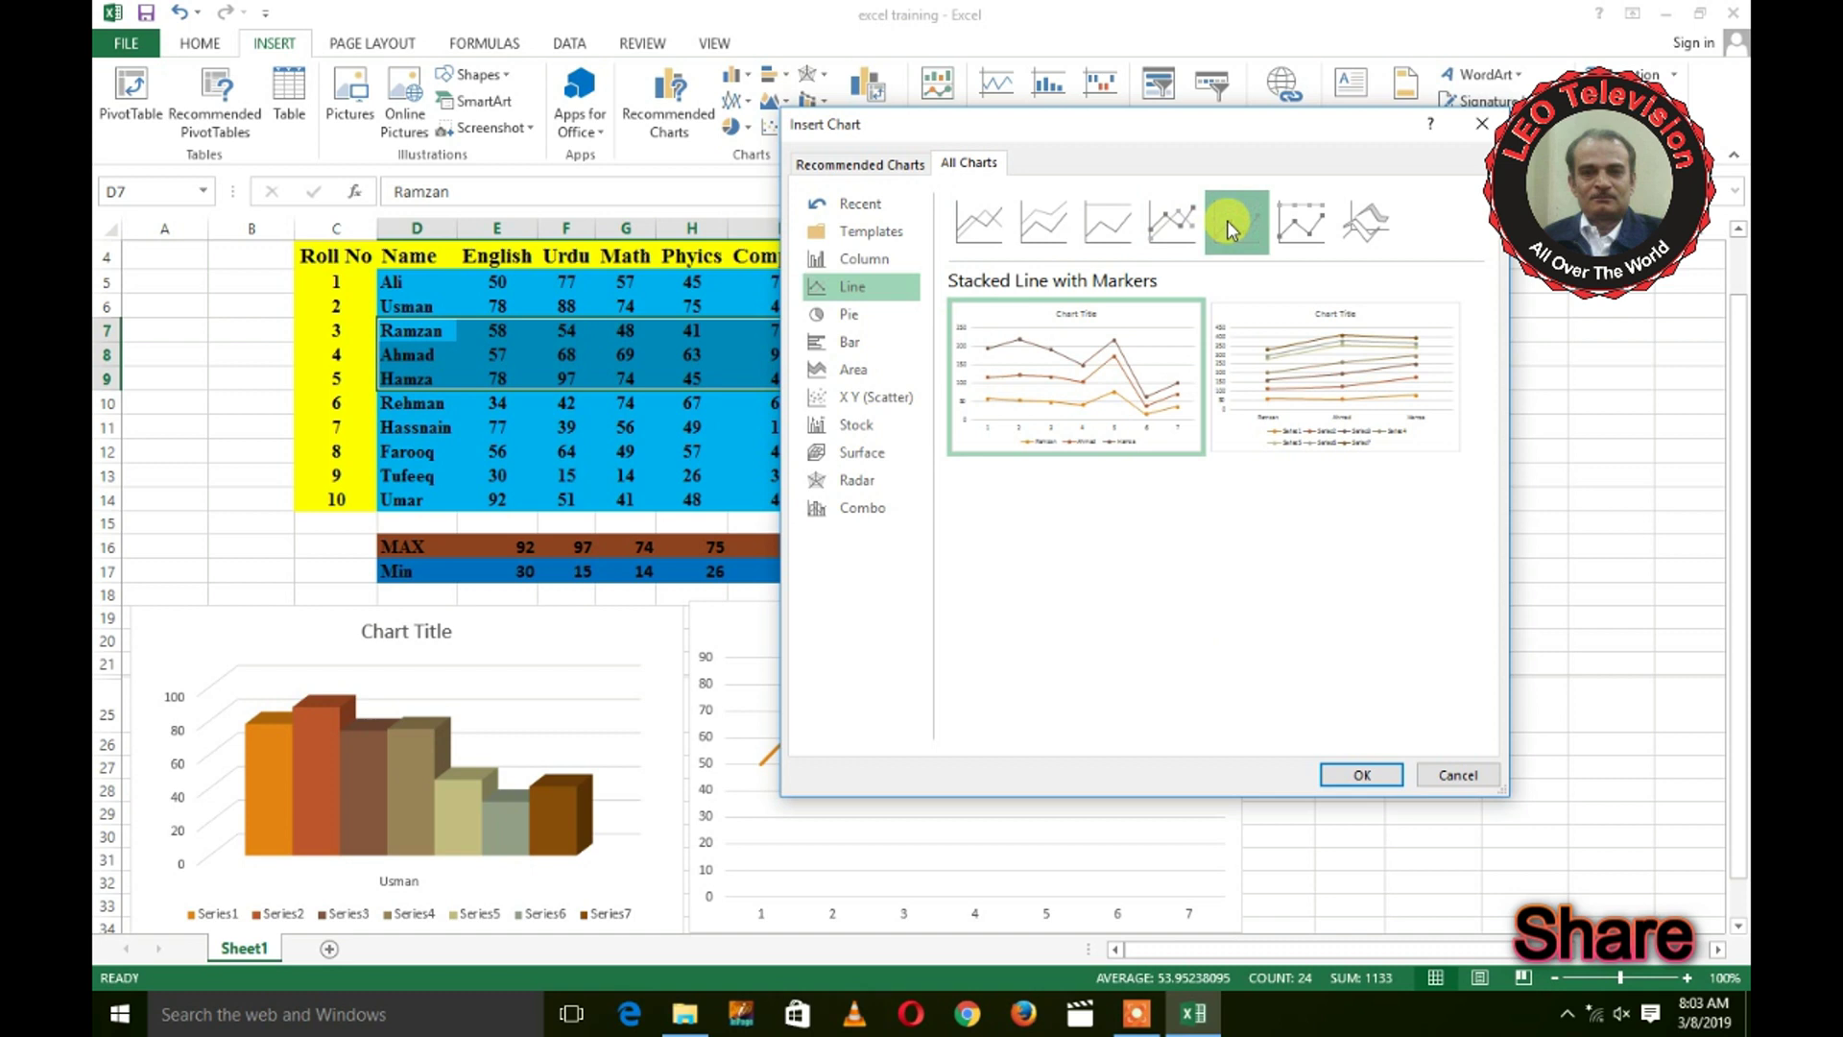
{"action": "left_click", "coordinate": [1157, 222]}
{"action": "mouse_move", "coordinate": [1075, 377]}
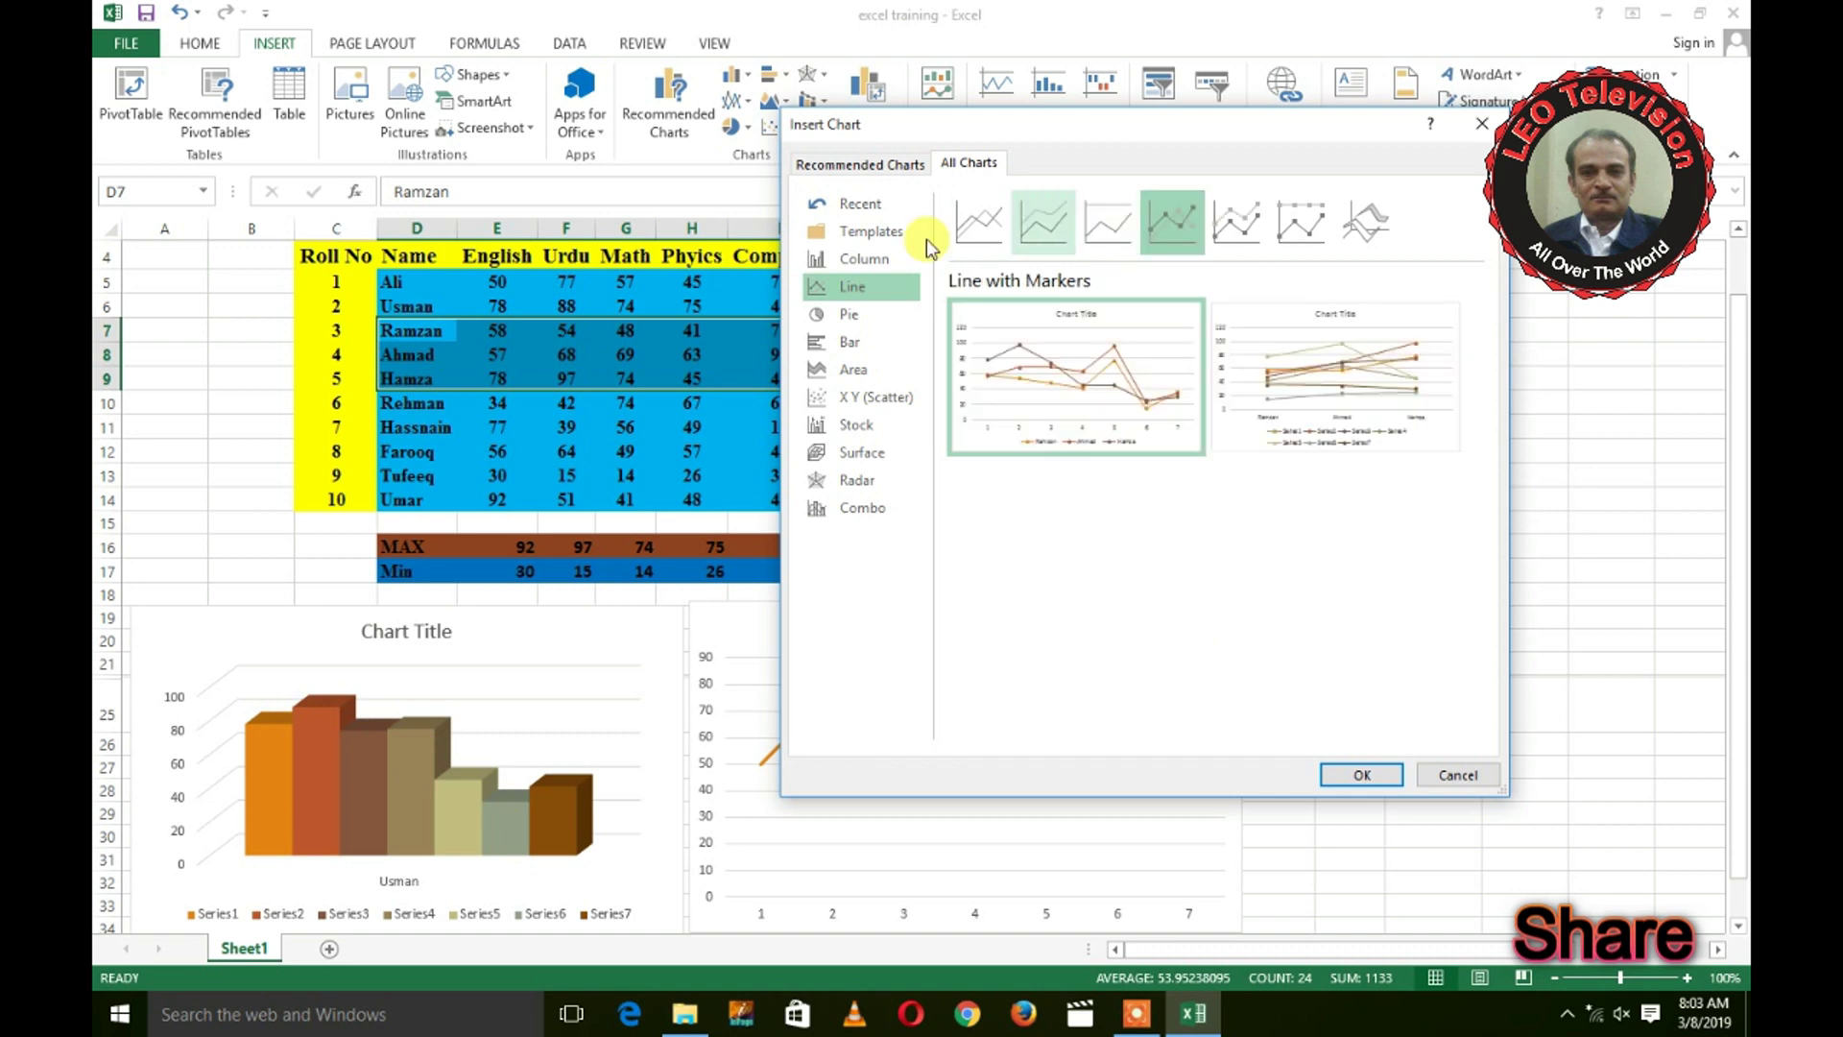
{"action": "left_click", "coordinate": [862, 258]}
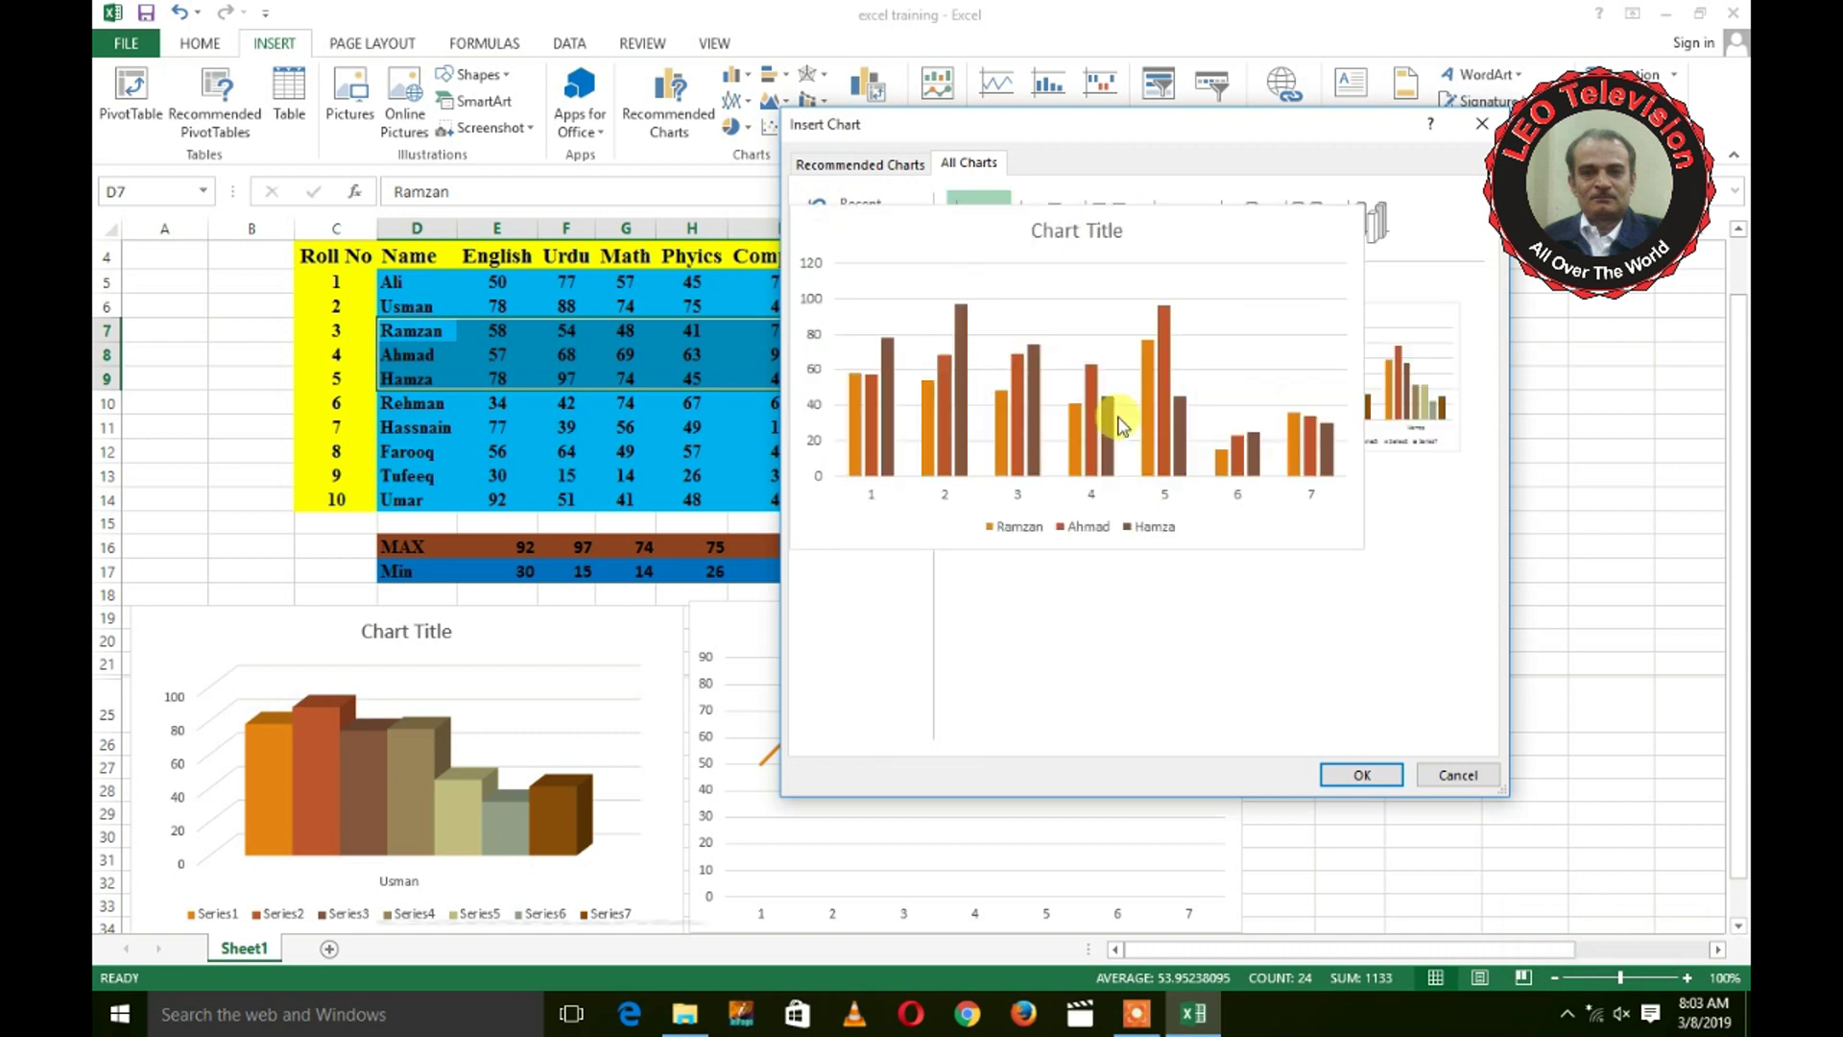
{"action": "left_click", "coordinate": [1365, 226]}
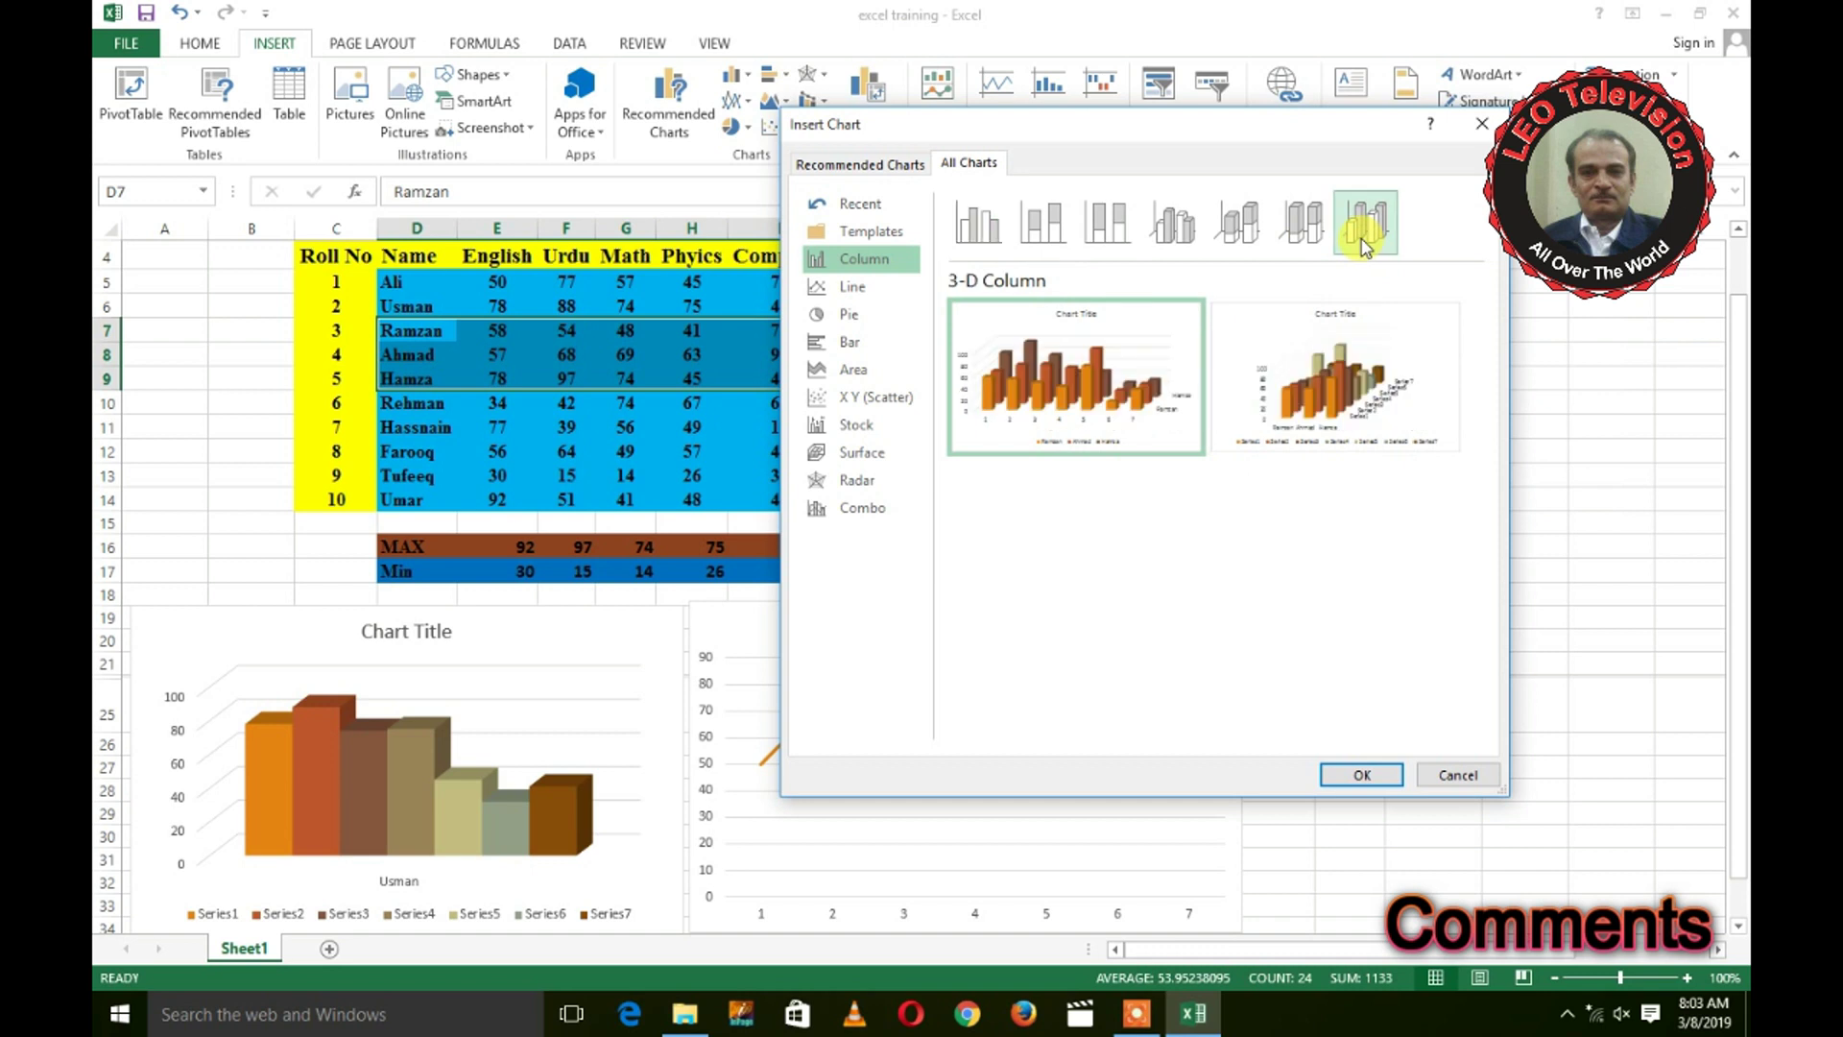
{"action": "left_click", "coordinate": [1279, 235]}
{"action": "left_click", "coordinate": [1238, 226]}
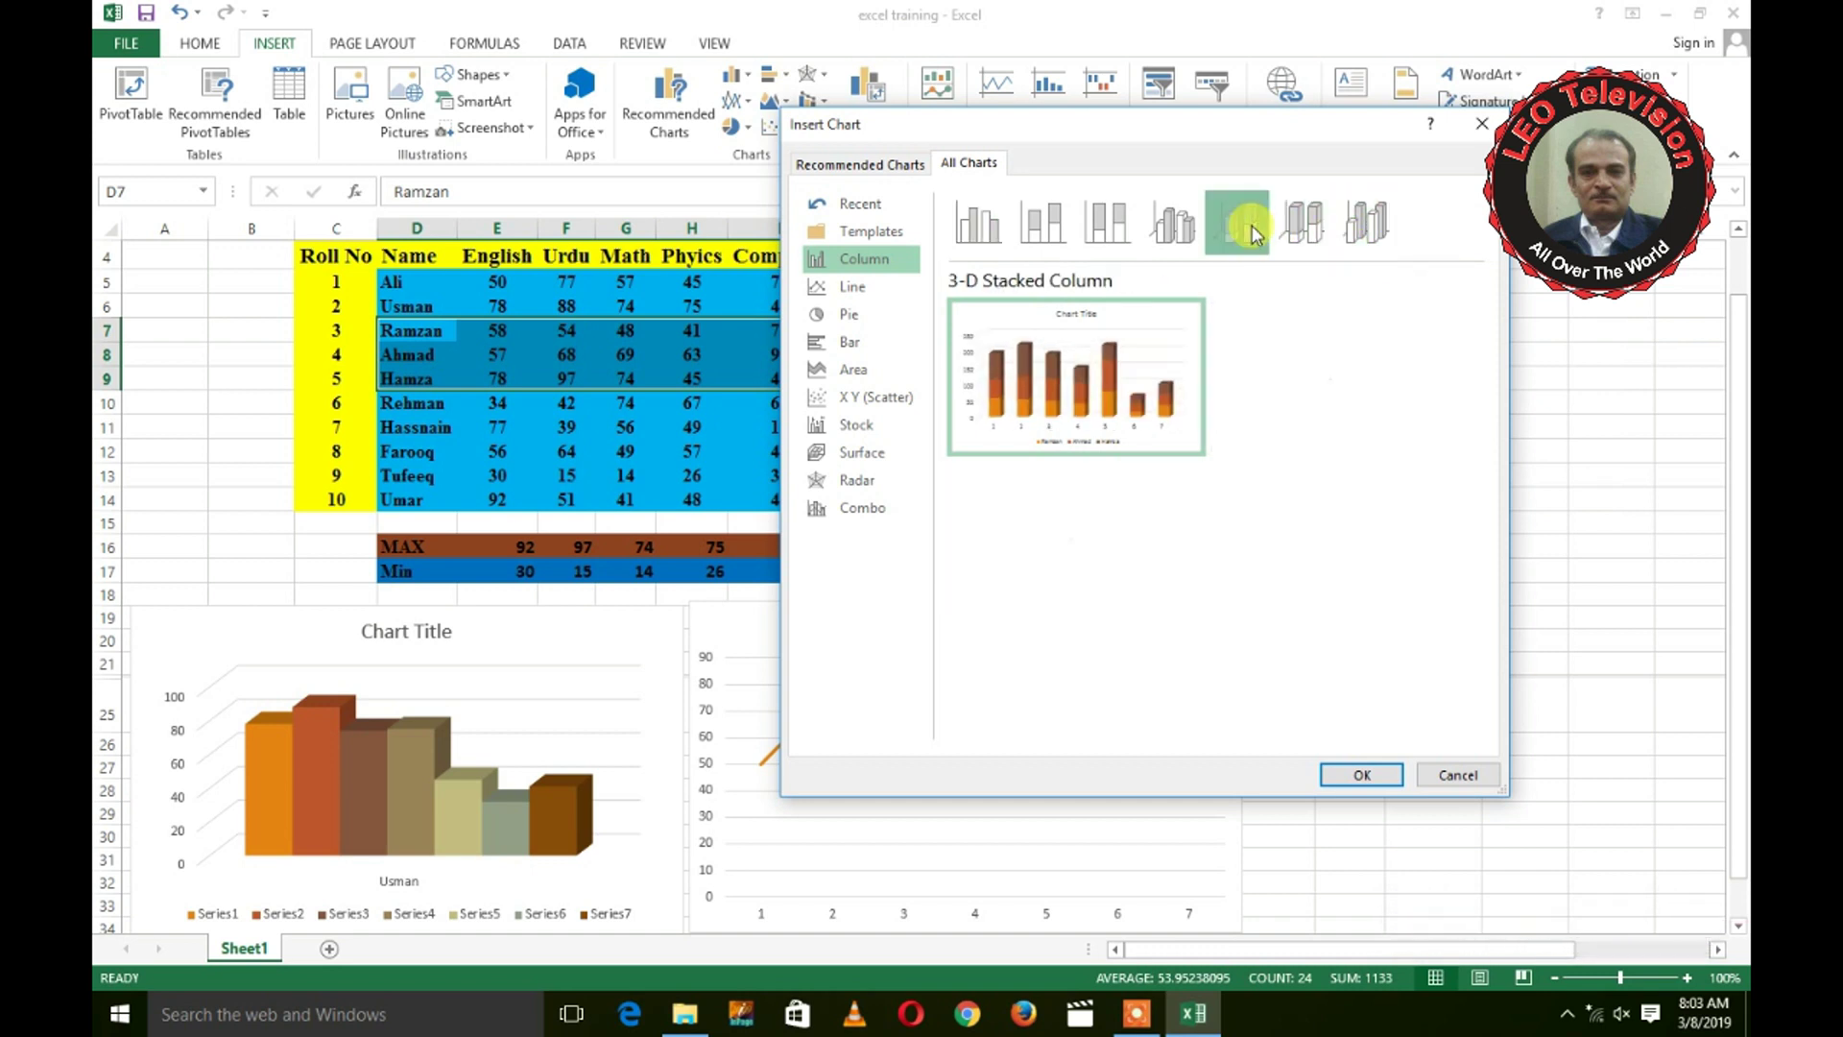
{"action": "left_click", "coordinate": [1187, 231]}
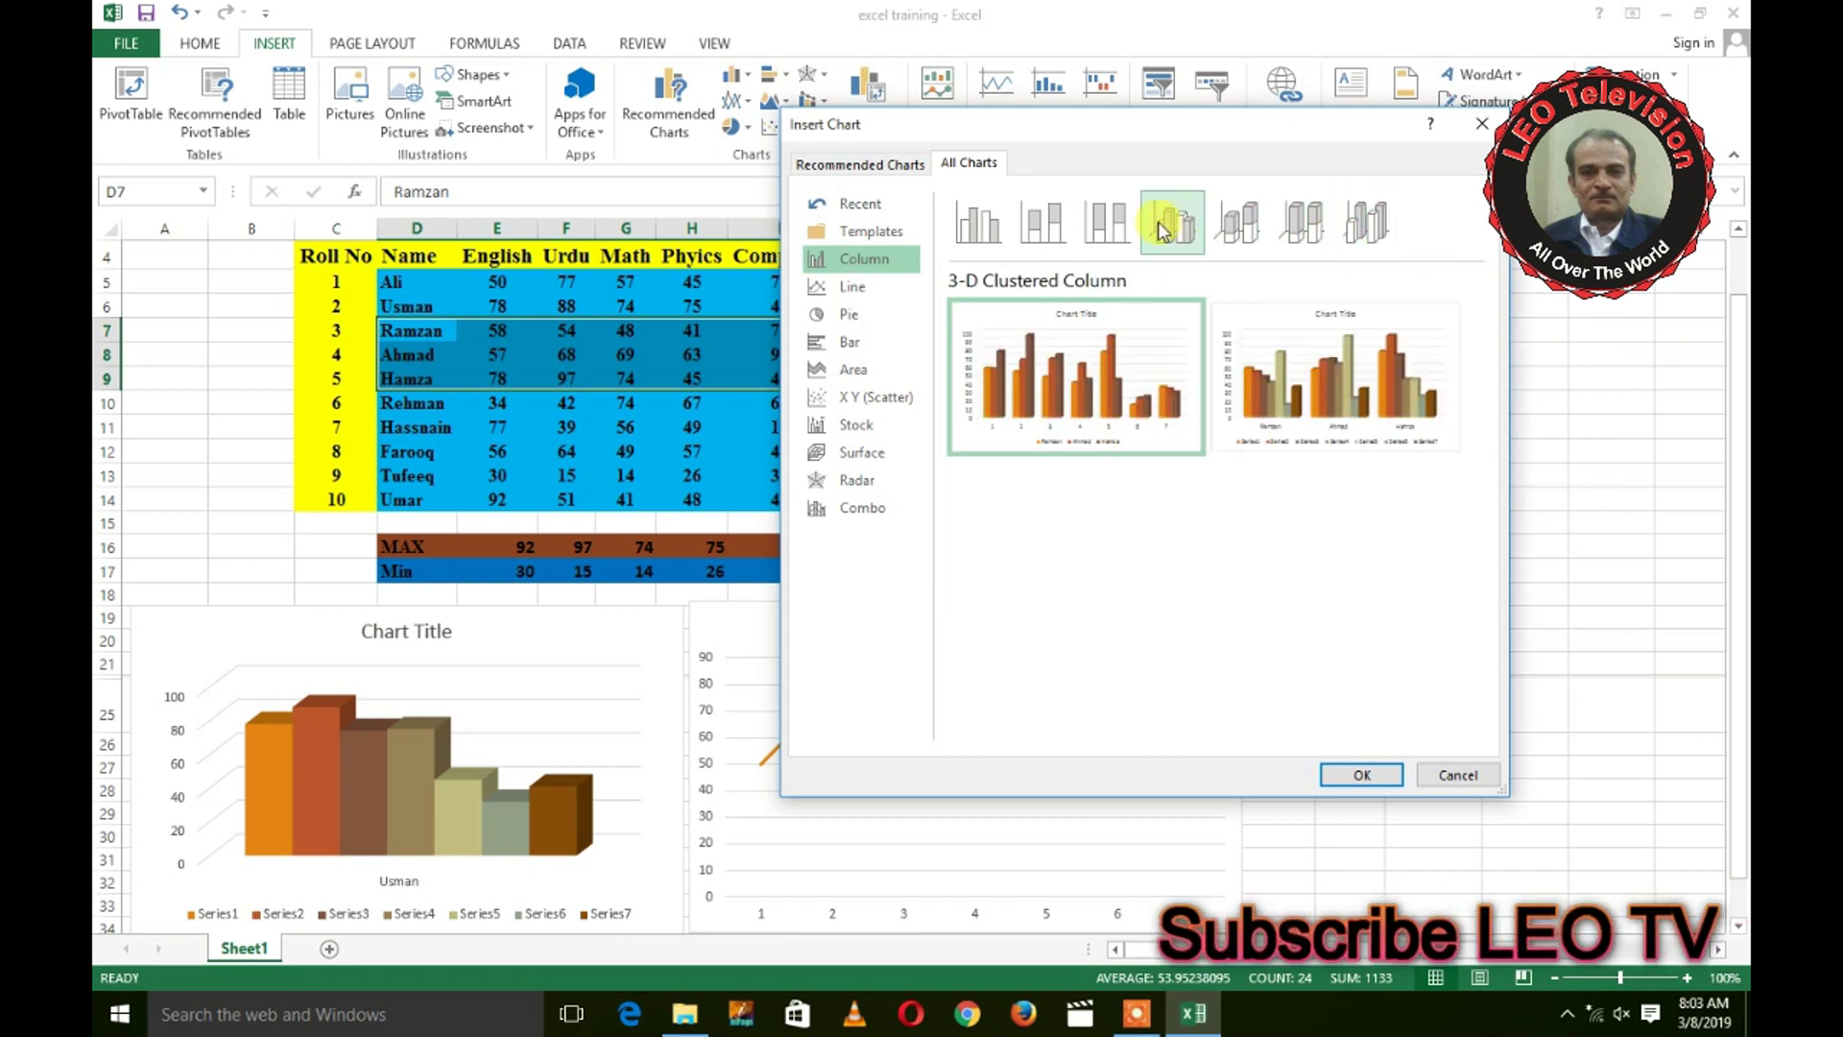
{"action": "left_click", "coordinate": [1106, 230]}
{"action": "left_click", "coordinate": [978, 223]}
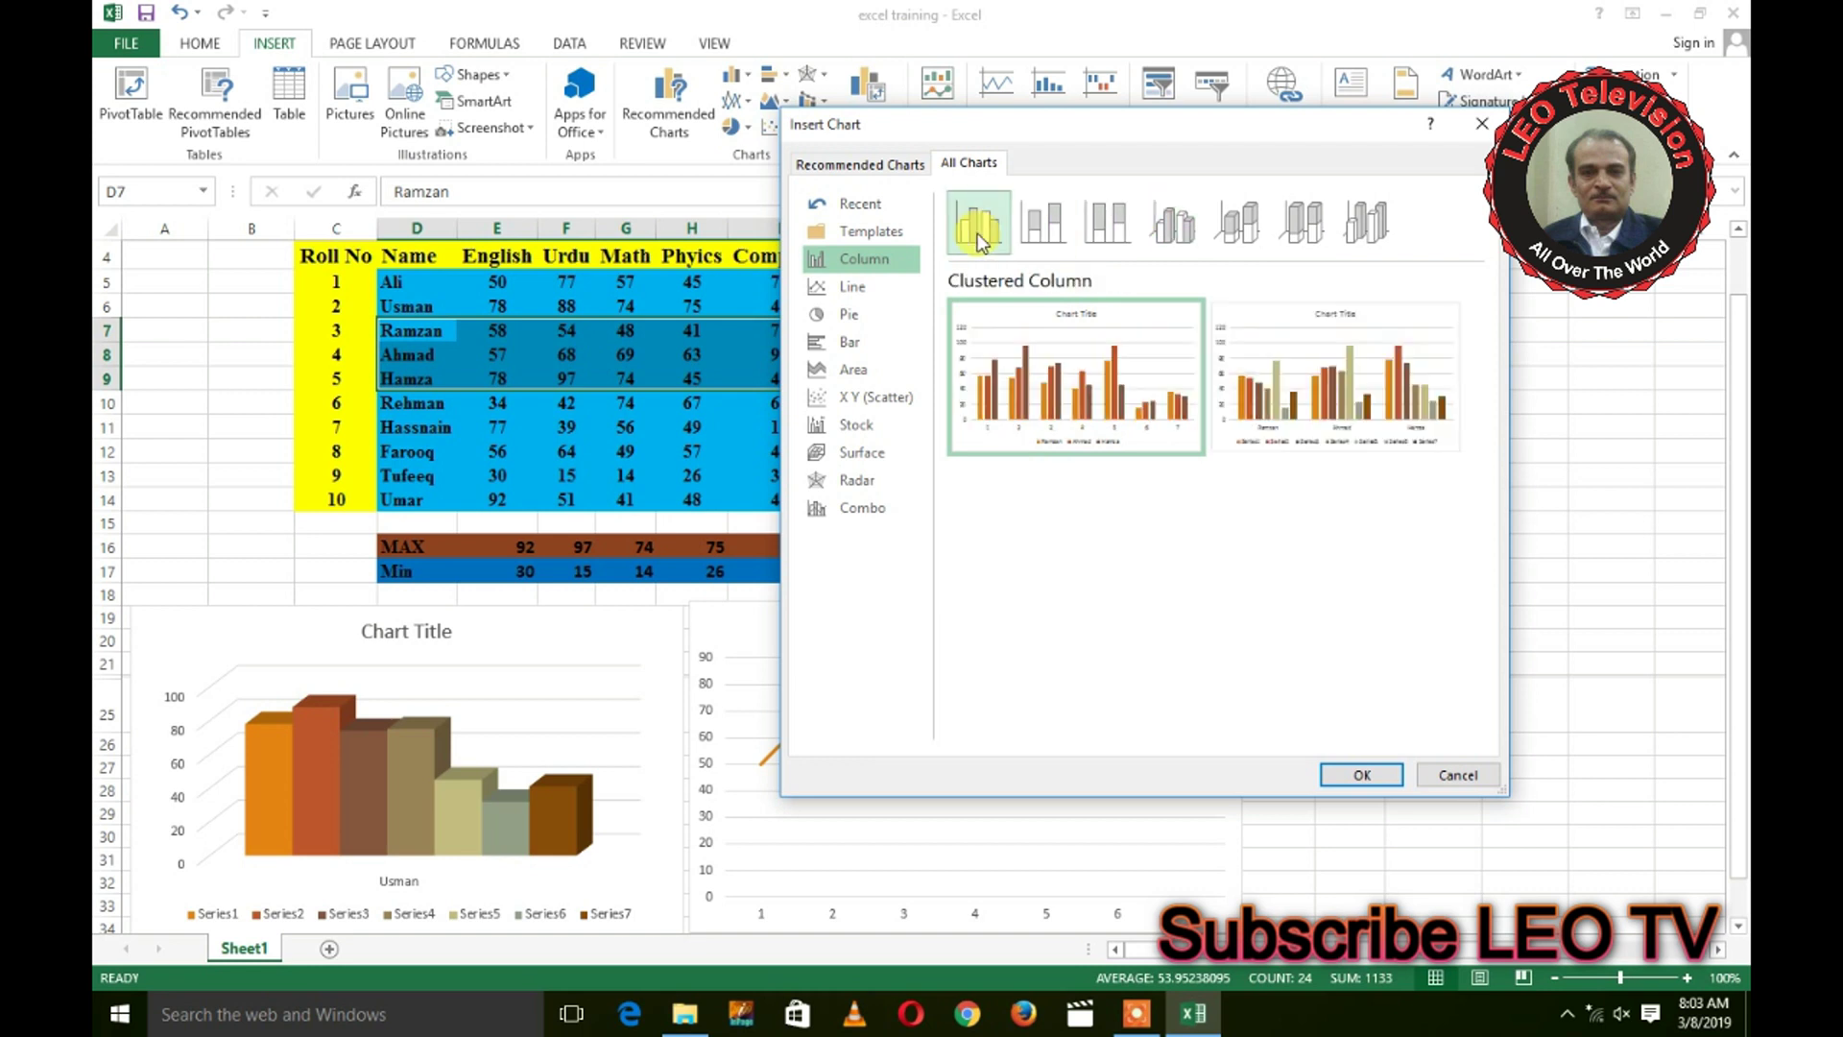
{"action": "mouse_move", "coordinate": [1334, 377]}
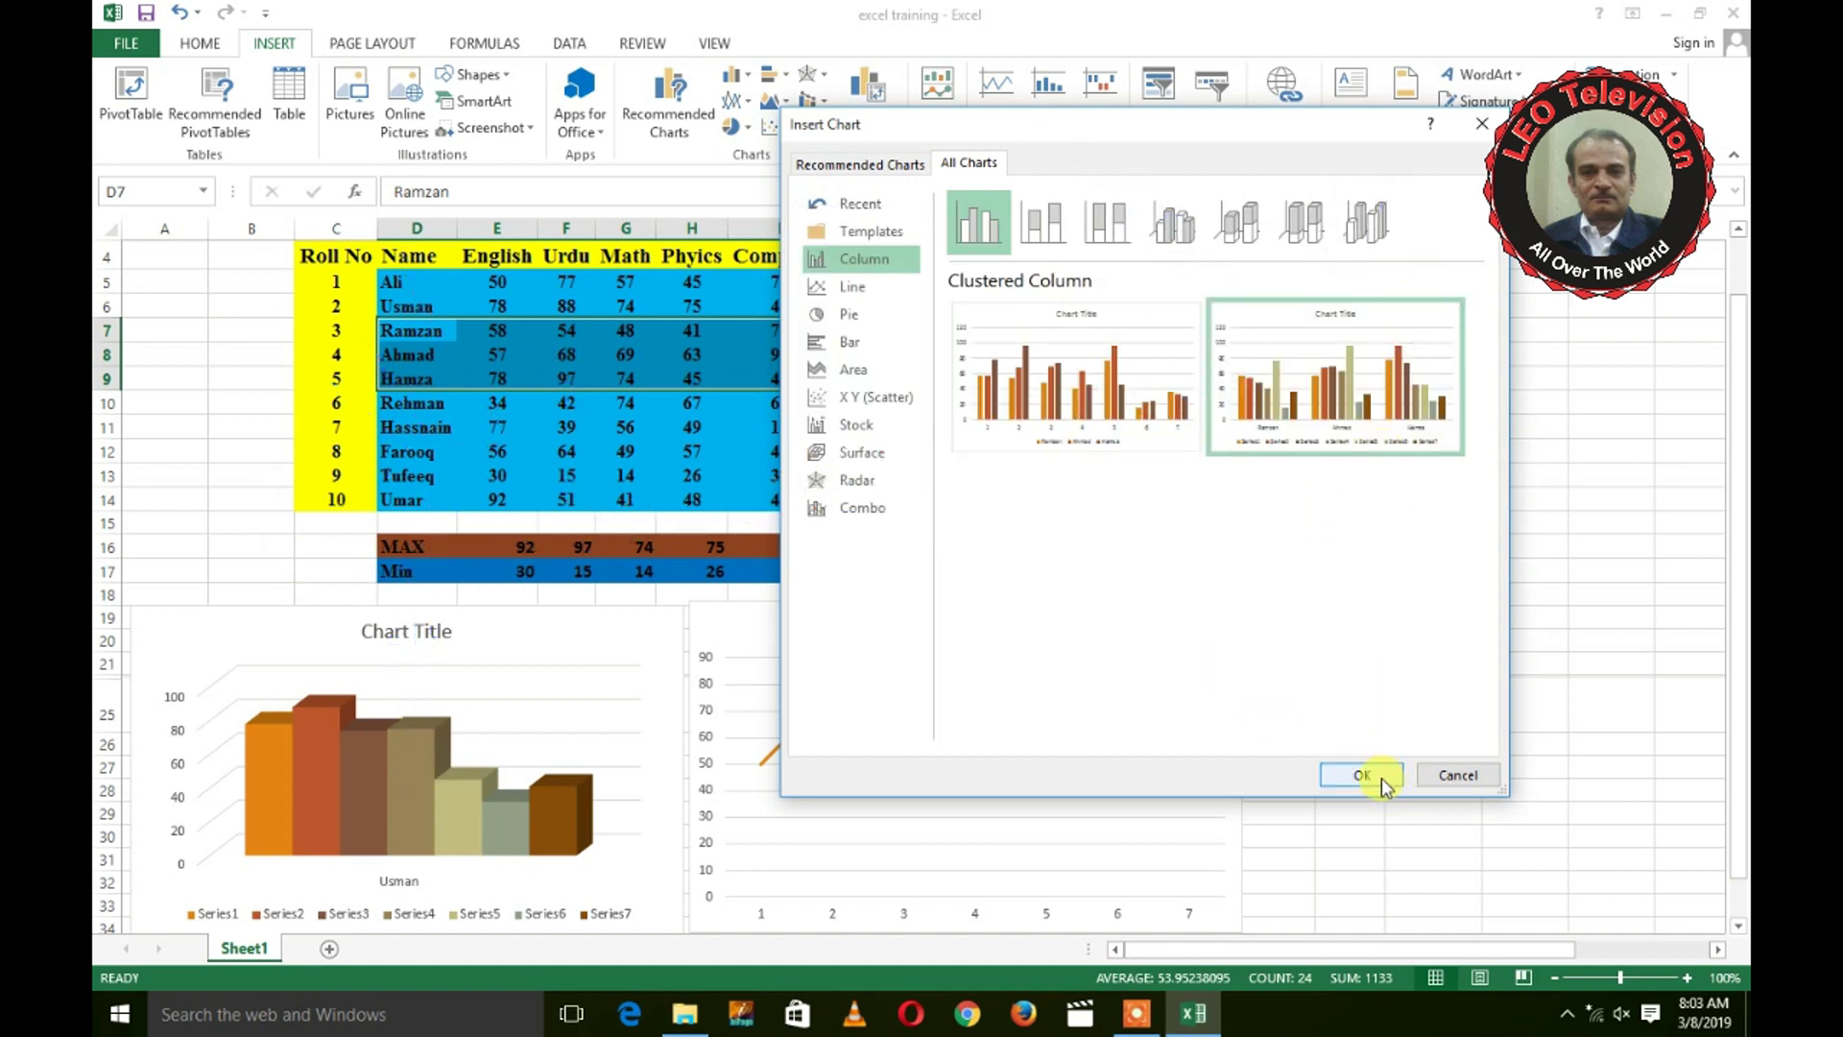
{"action": "left_click", "coordinate": [1366, 774]}
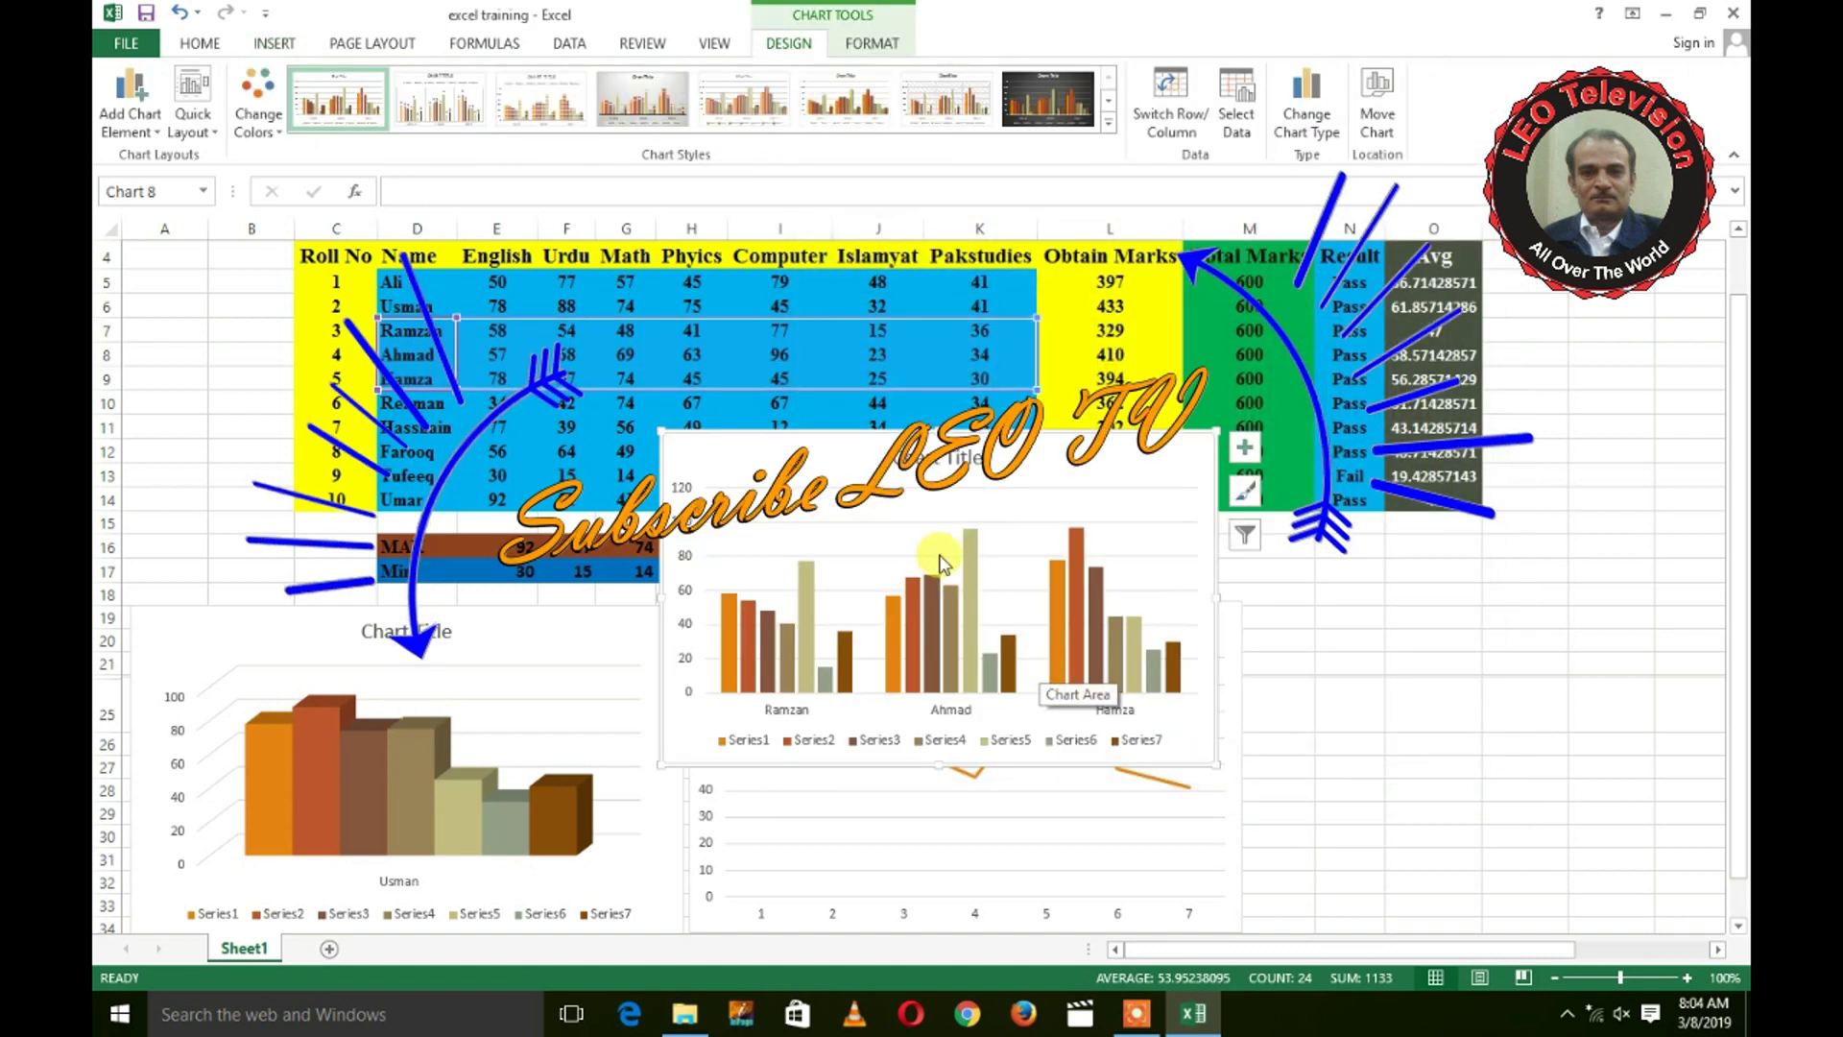
Step: Zoom out to 86% and place the new column chart below Usman's 3-D chart
{"action": "mouse_move", "coordinate": [960, 433]}
{"action": "left_mouse_down"}
{"action": "mouse_move", "coordinate": [1565, 606]}
{"action": "mouse_move", "coordinate": [1560, 590]}
{"action": "left_mouse_up"}
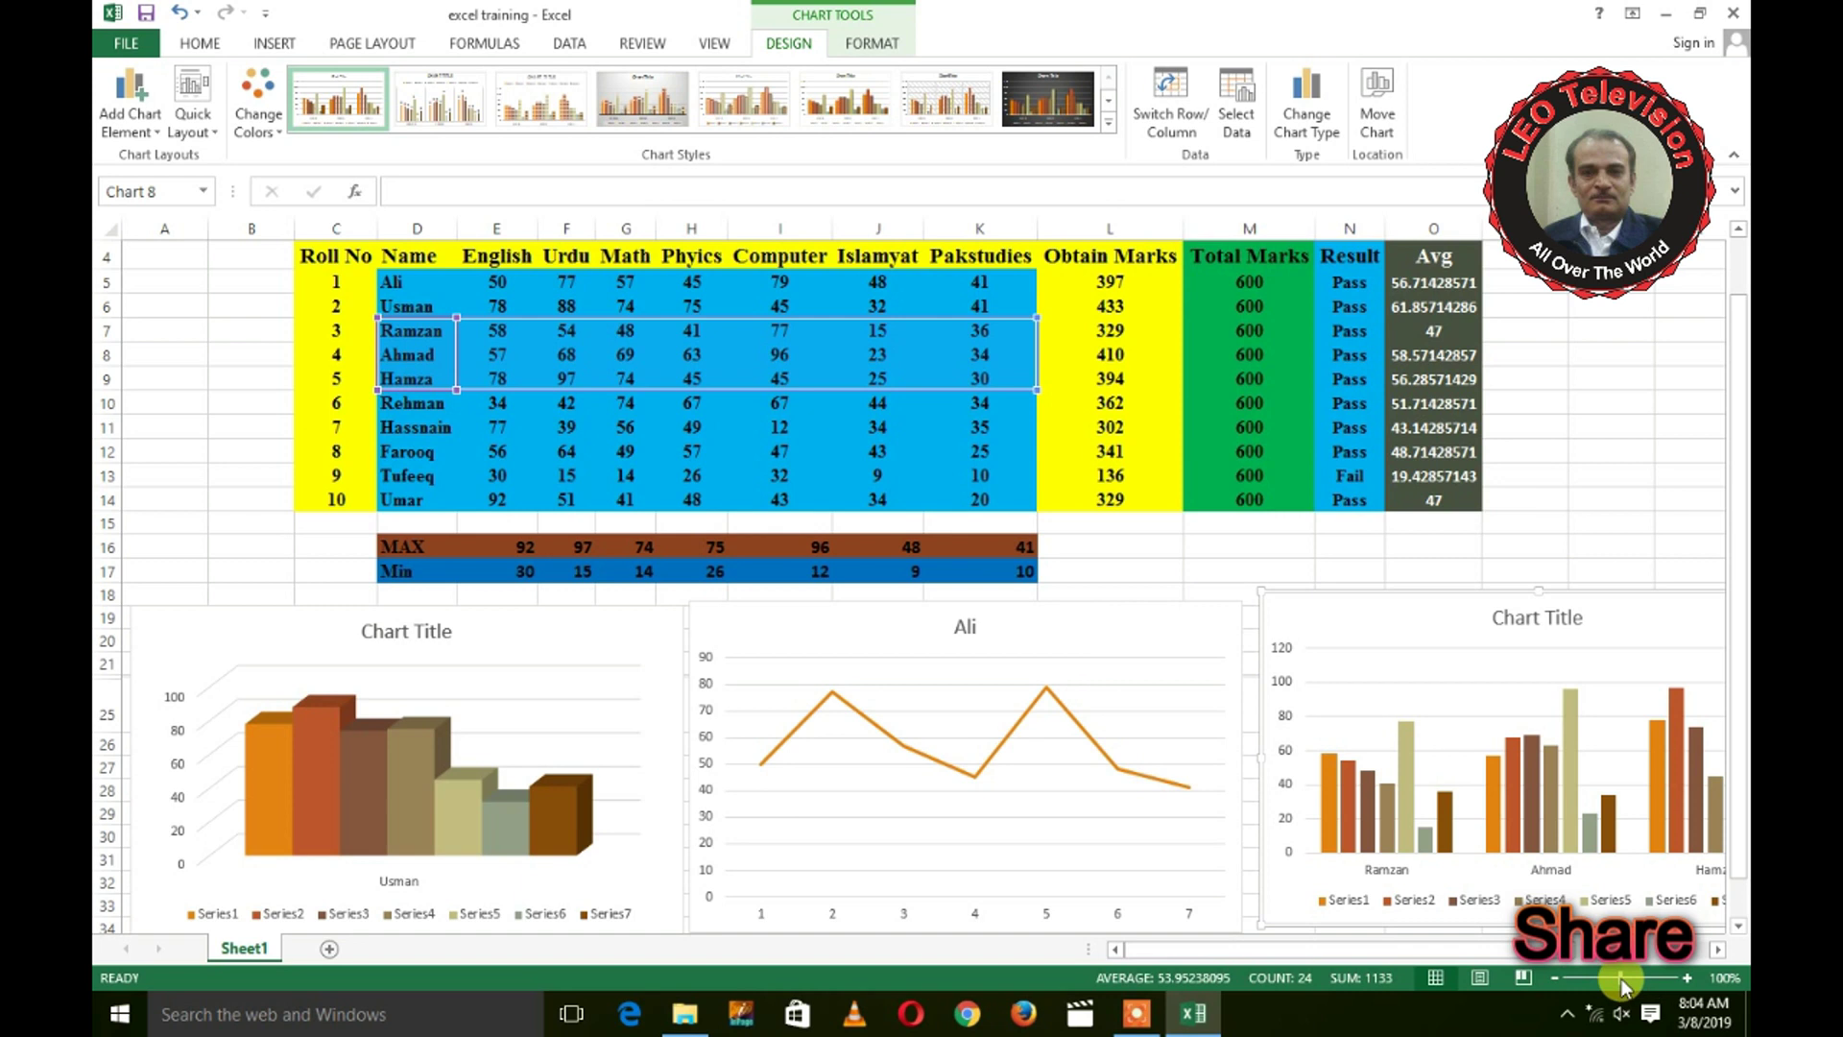
{"action": "left_click_drag", "start_coordinate": [1614, 977], "coordinate": [1614, 979]}
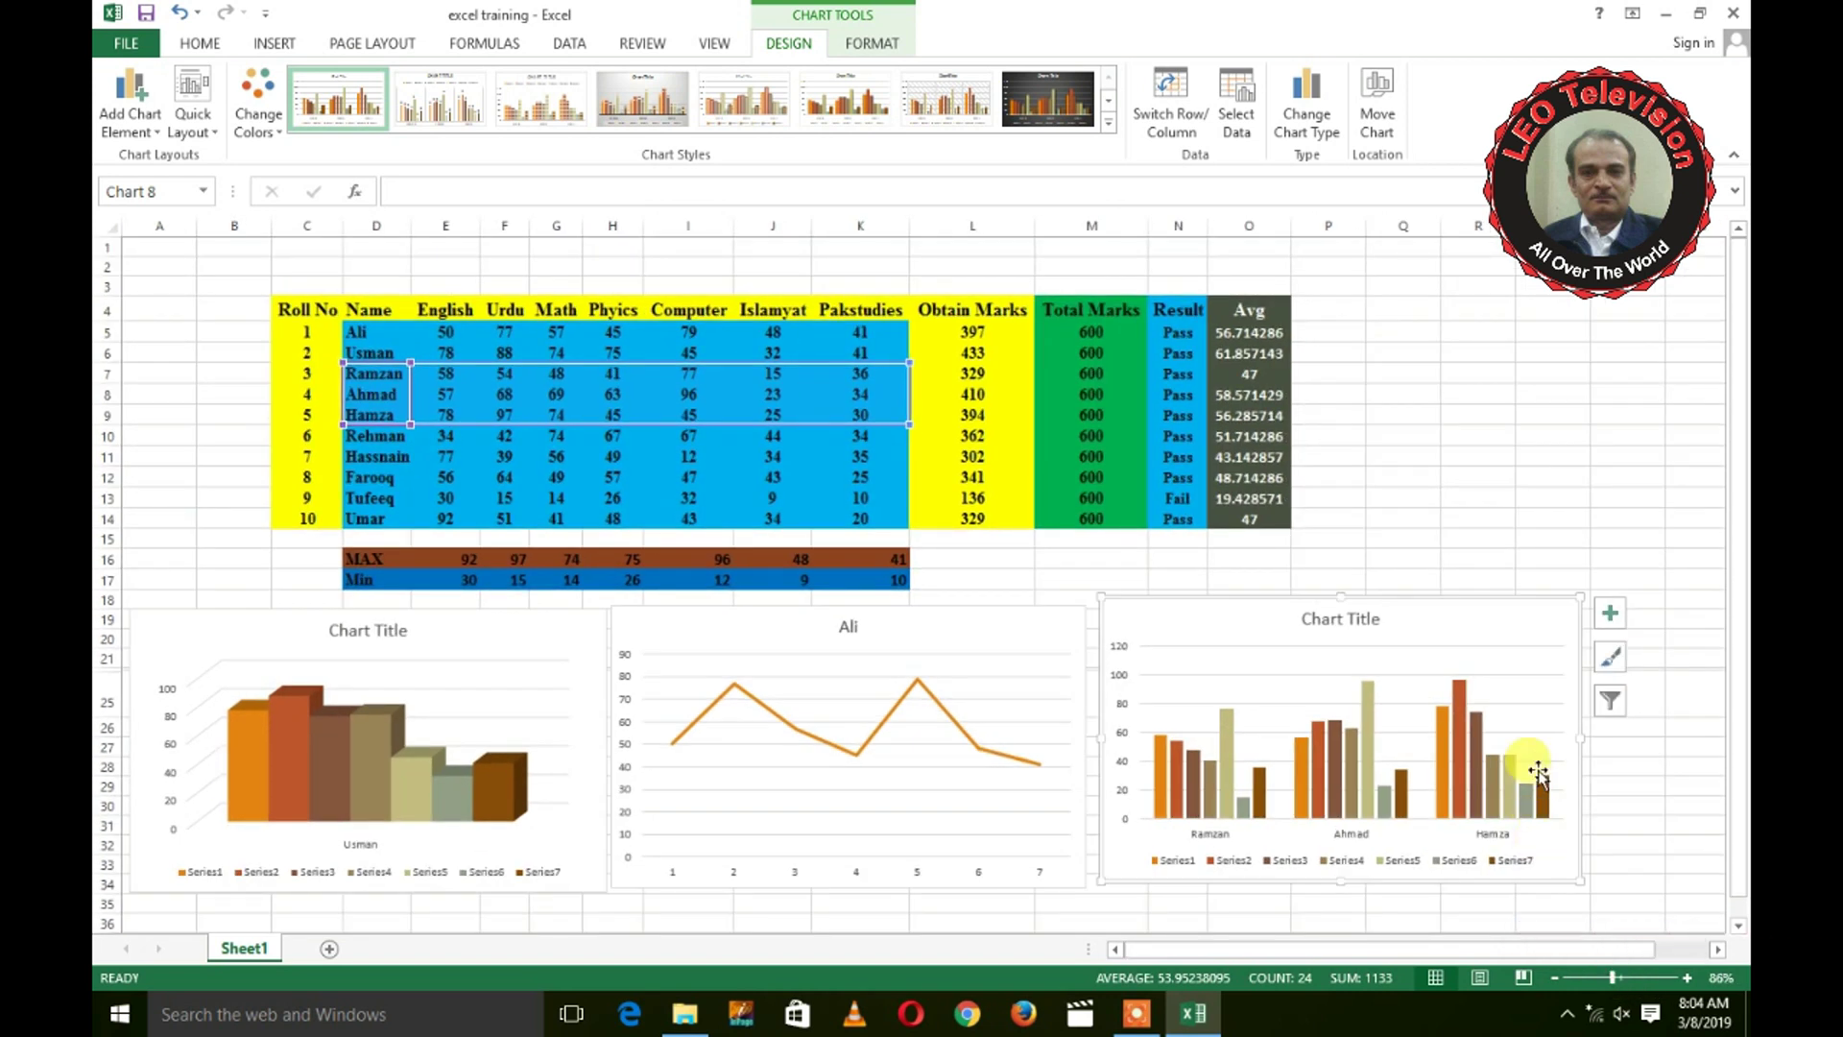
{"action": "left_click", "coordinate": [1739, 926]}
{"action": "left_click", "coordinate": [1738, 927]}
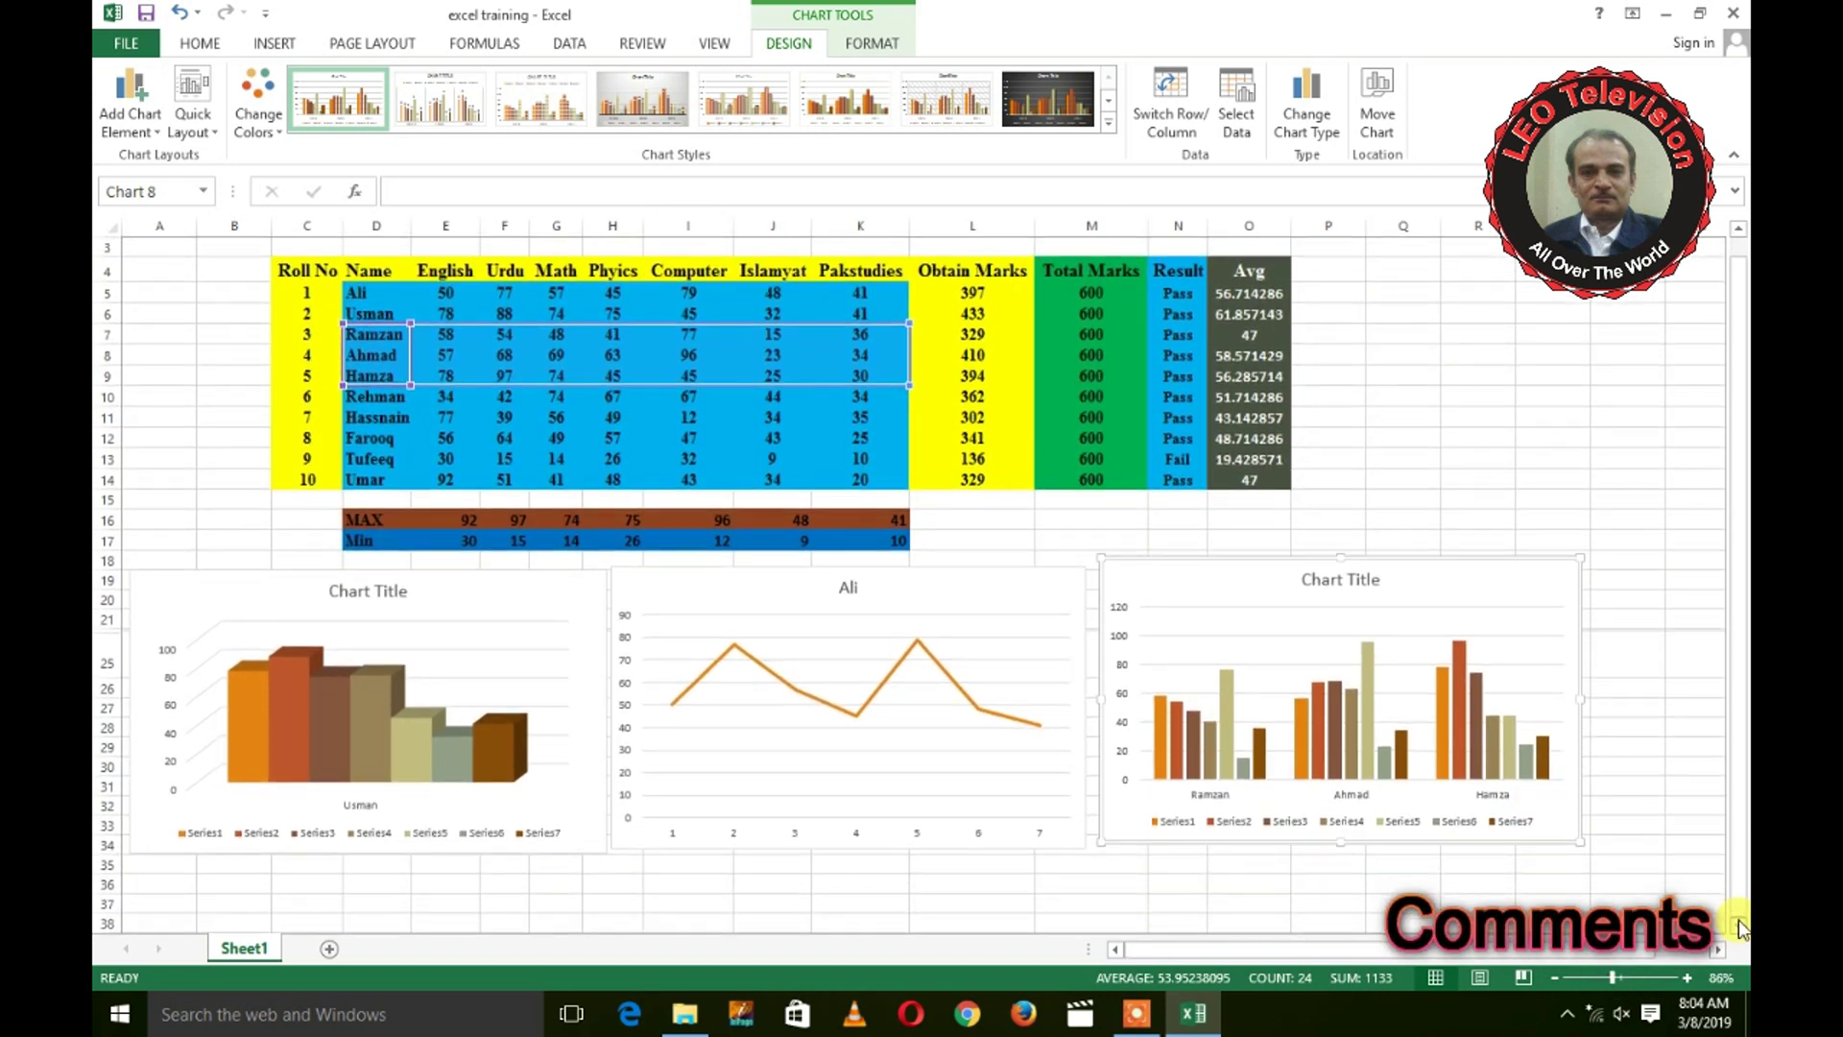
{"action": "scroll", "coordinate": [1319, 765], "scroll_direction": "down", "scroll_amount": 2}
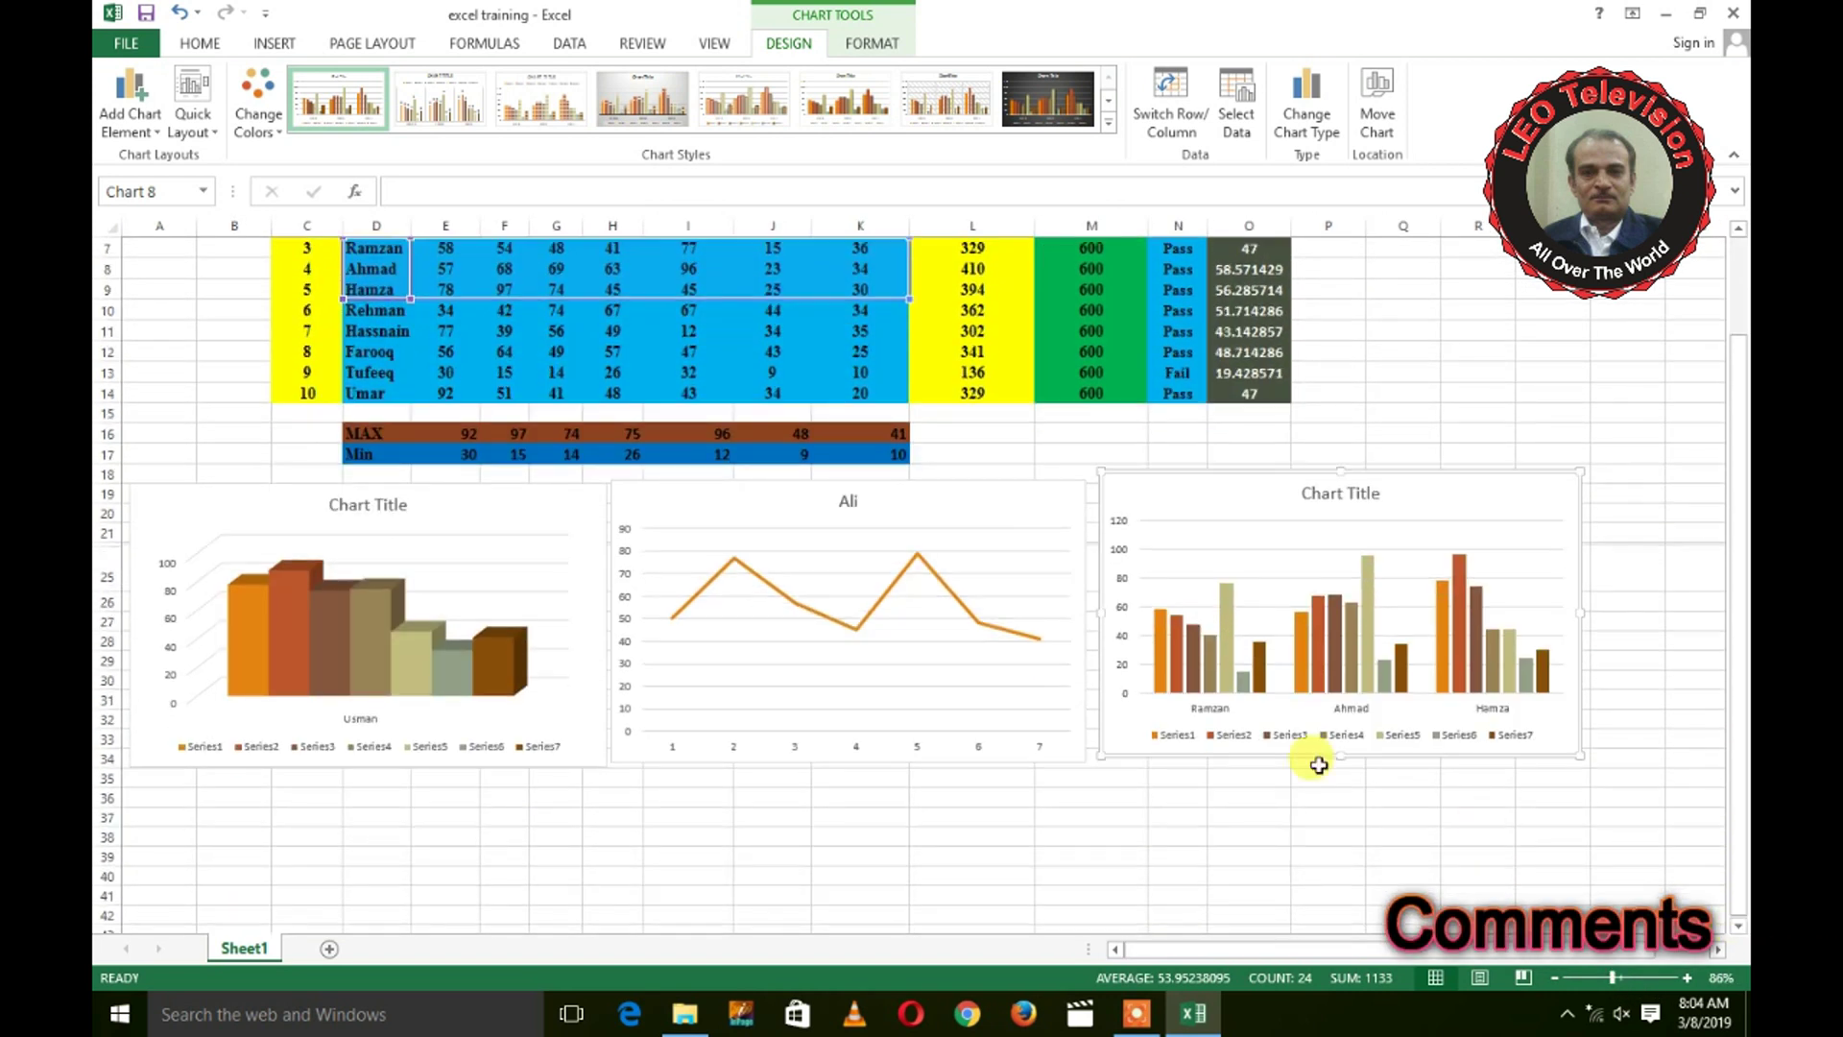
{"action": "left_click", "coordinate": [1320, 662]}
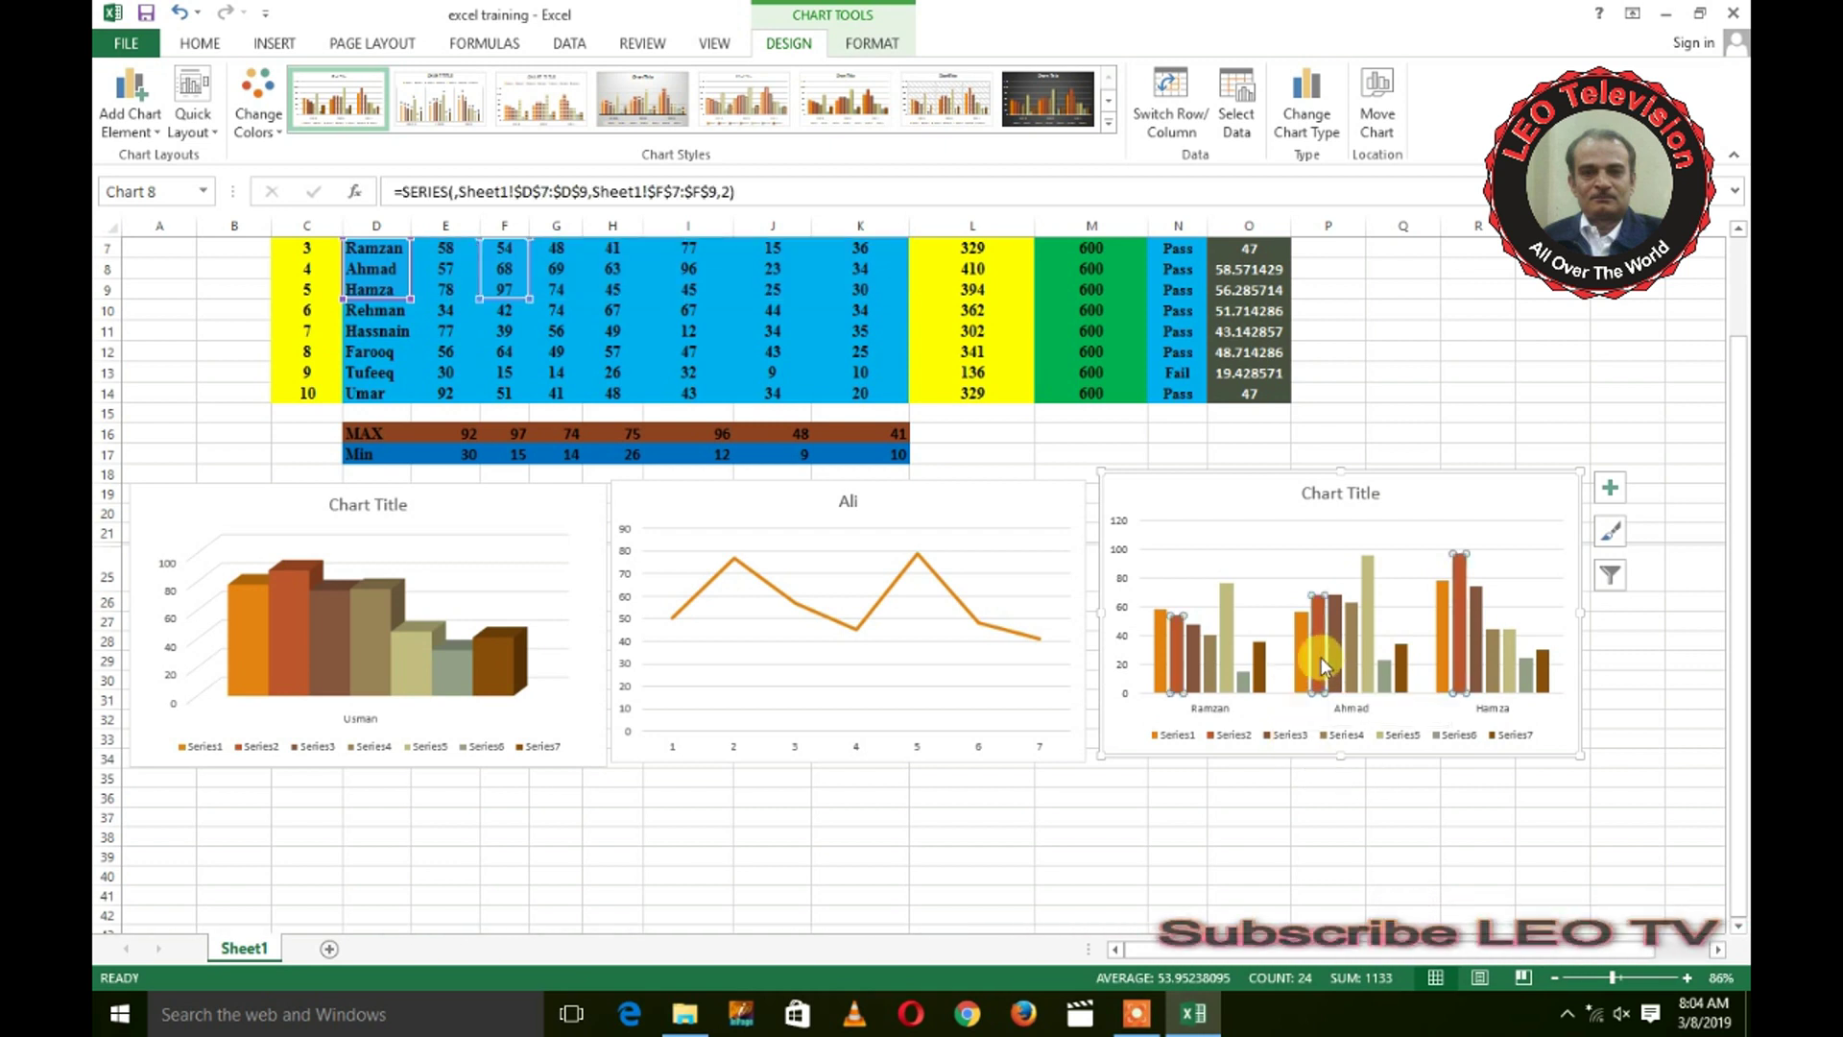
{"action": "left_click", "coordinate": [1302, 480]}
{"action": "mouse_move", "coordinate": [1319, 485]}
{"action": "left_mouse_down"}
{"action": "mouse_move", "coordinate": [1321, 679]}
{"action": "mouse_move", "coordinate": [366, 826]}
{"action": "left_mouse_up"}
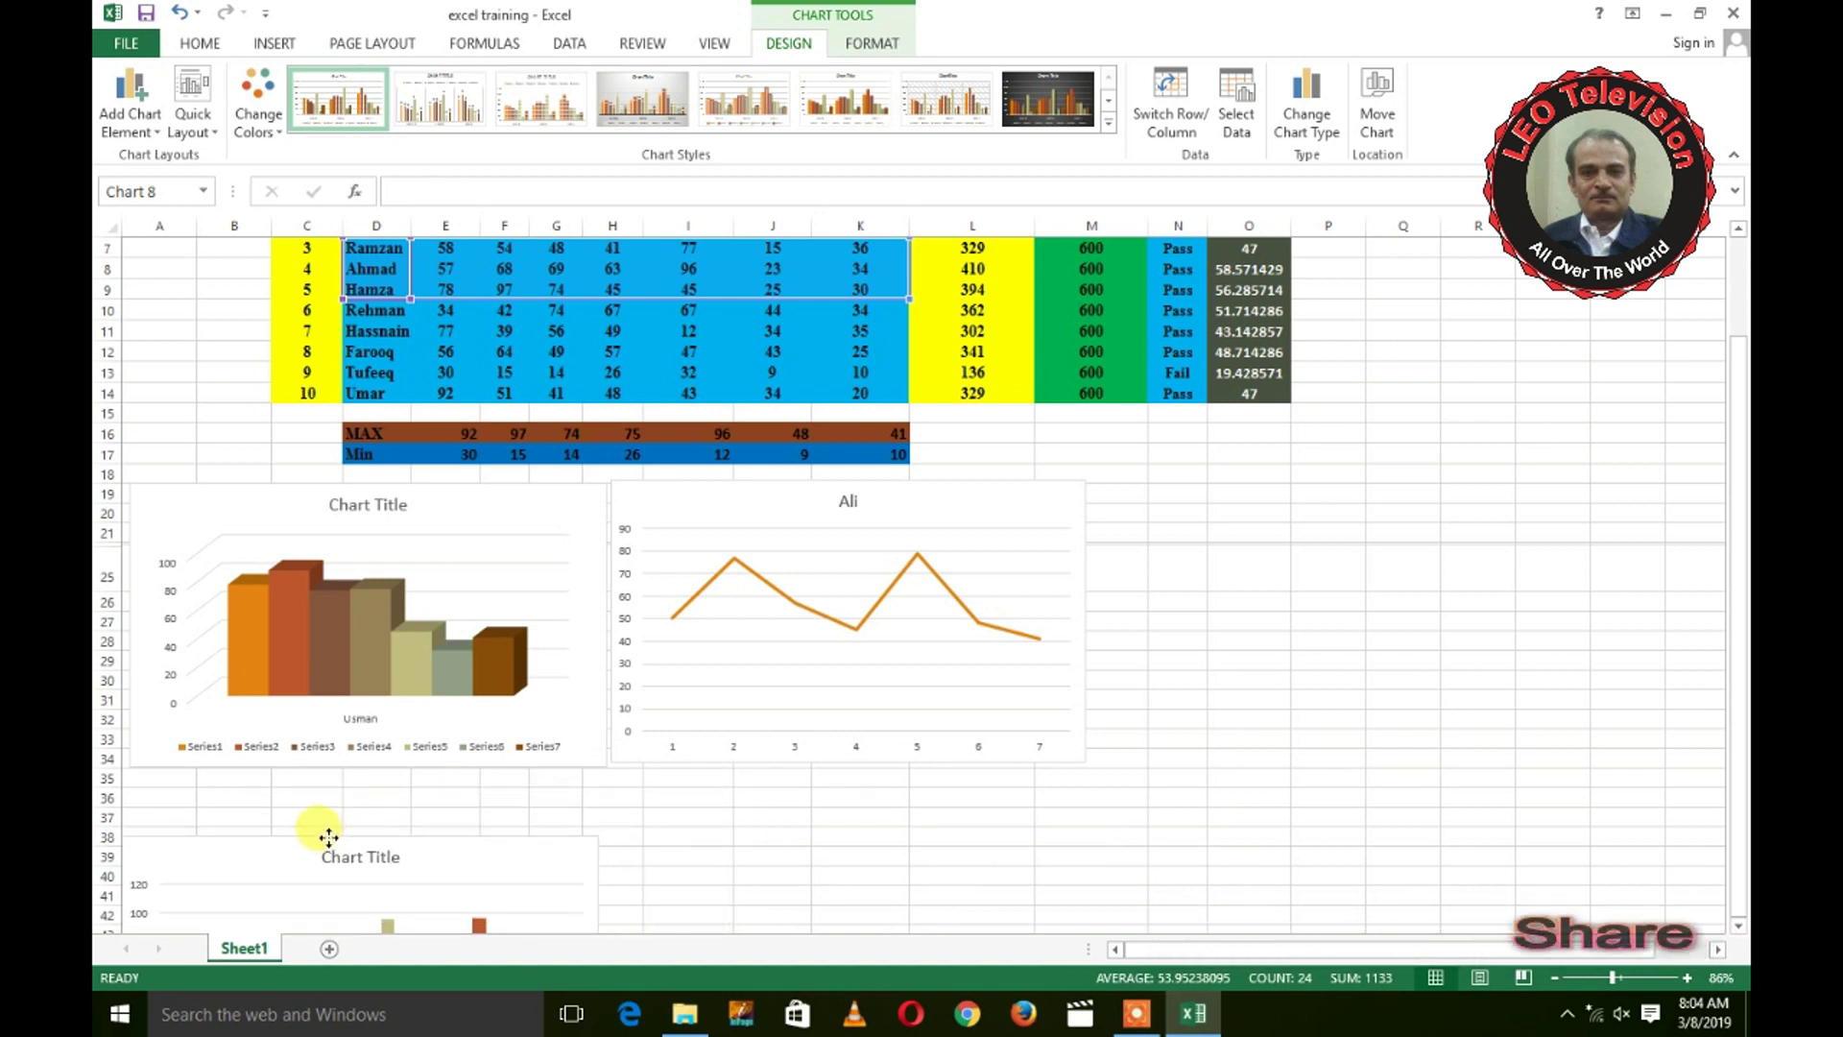
{"action": "left_click_drag", "start_coordinate": [365, 826], "coordinate": [335, 833]}
{"action": "scroll", "coordinate": [673, 783], "scroll_direction": "down", "scroll_amount": 3}
{"action": "scroll", "coordinate": [740, 732], "scroll_direction": "down", "scroll_amount": 3}
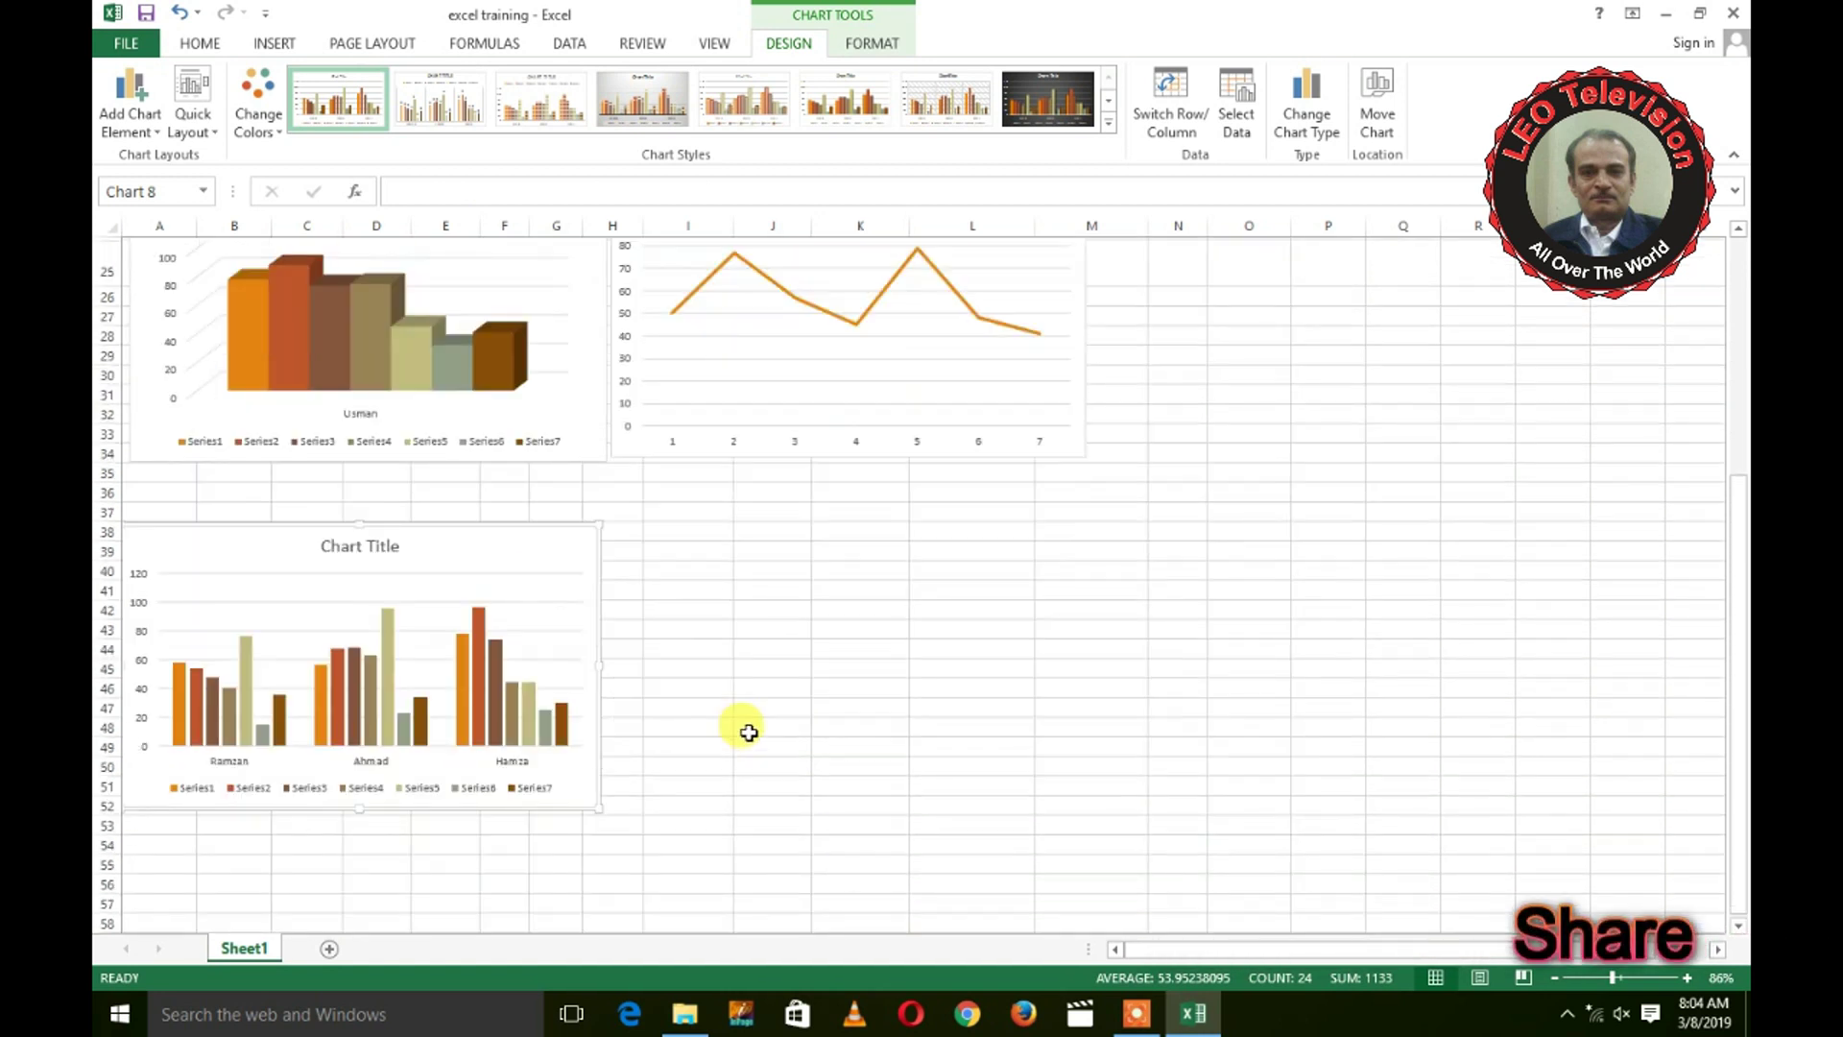
Step: Enlarge the Ramzan–Ahmad–Hamza chart and move Ali's line chart up beside Usman's chart
{"action": "left_click", "coordinate": [802, 321]}
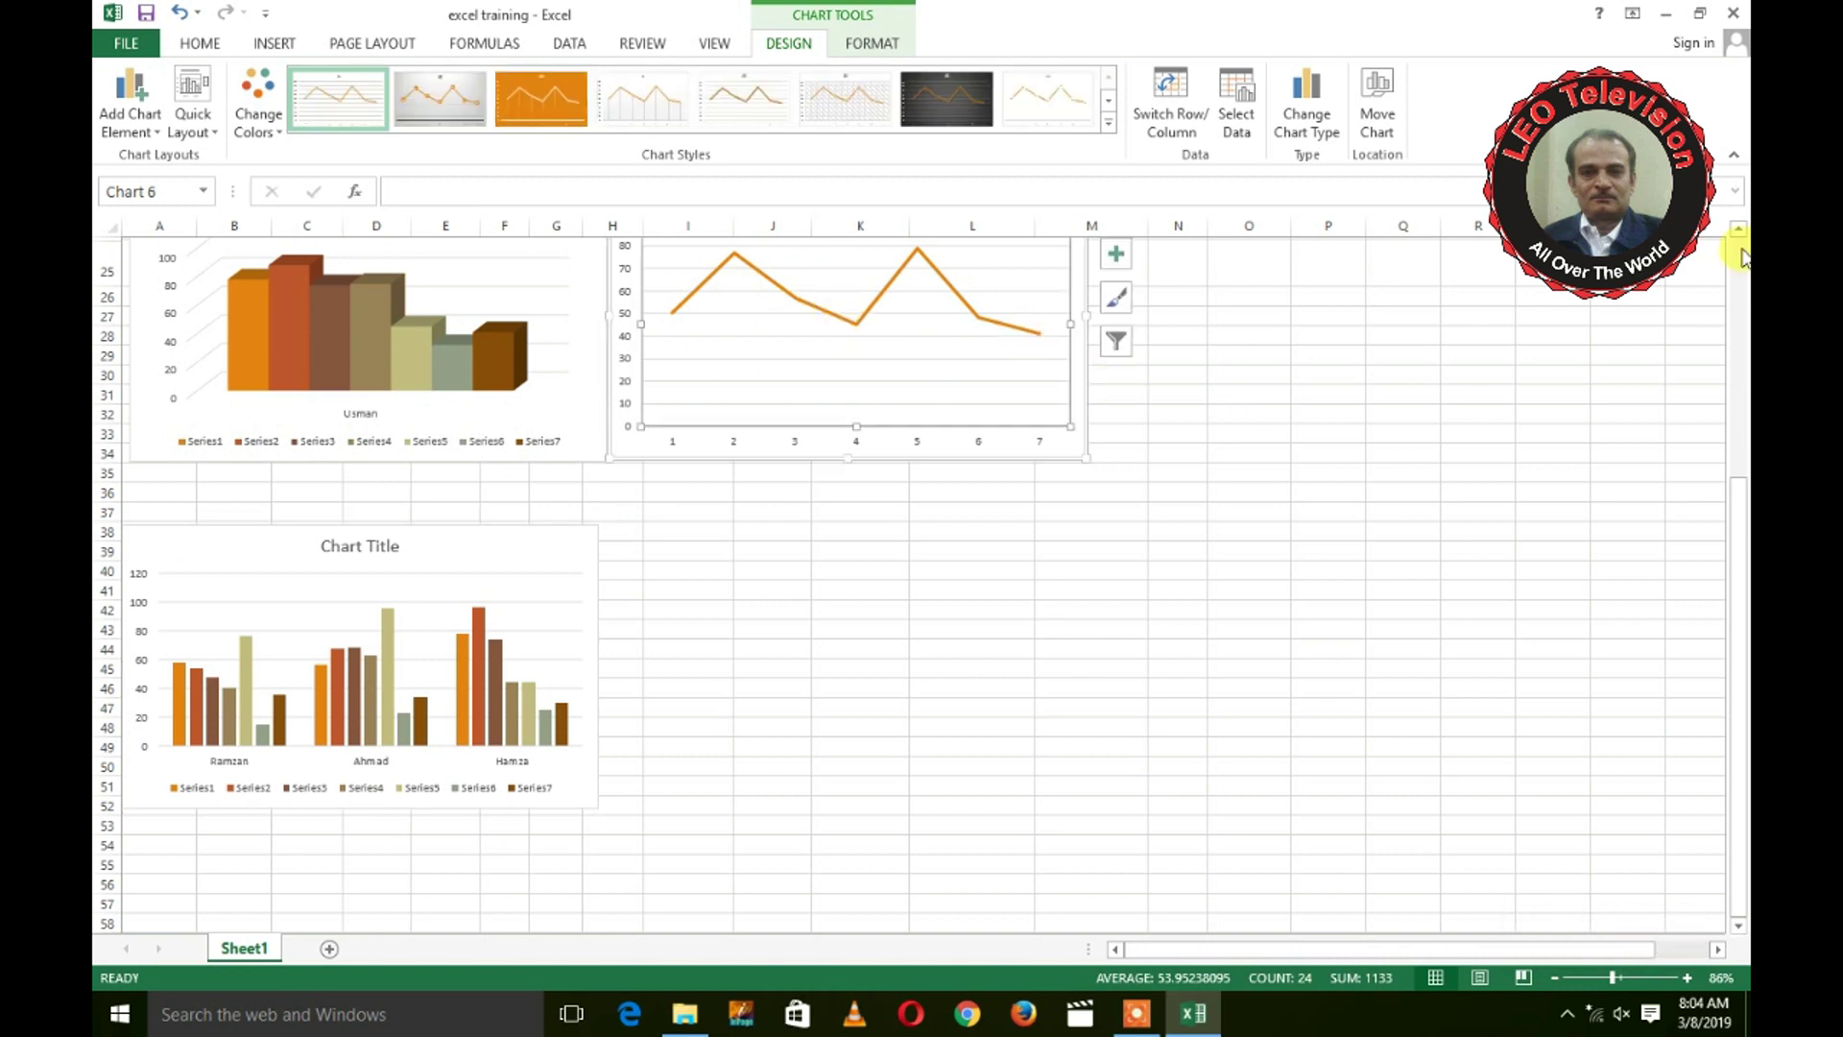
{"action": "scroll", "coordinate": [1329, 388], "scroll_direction": "up", "scroll_amount": 3}
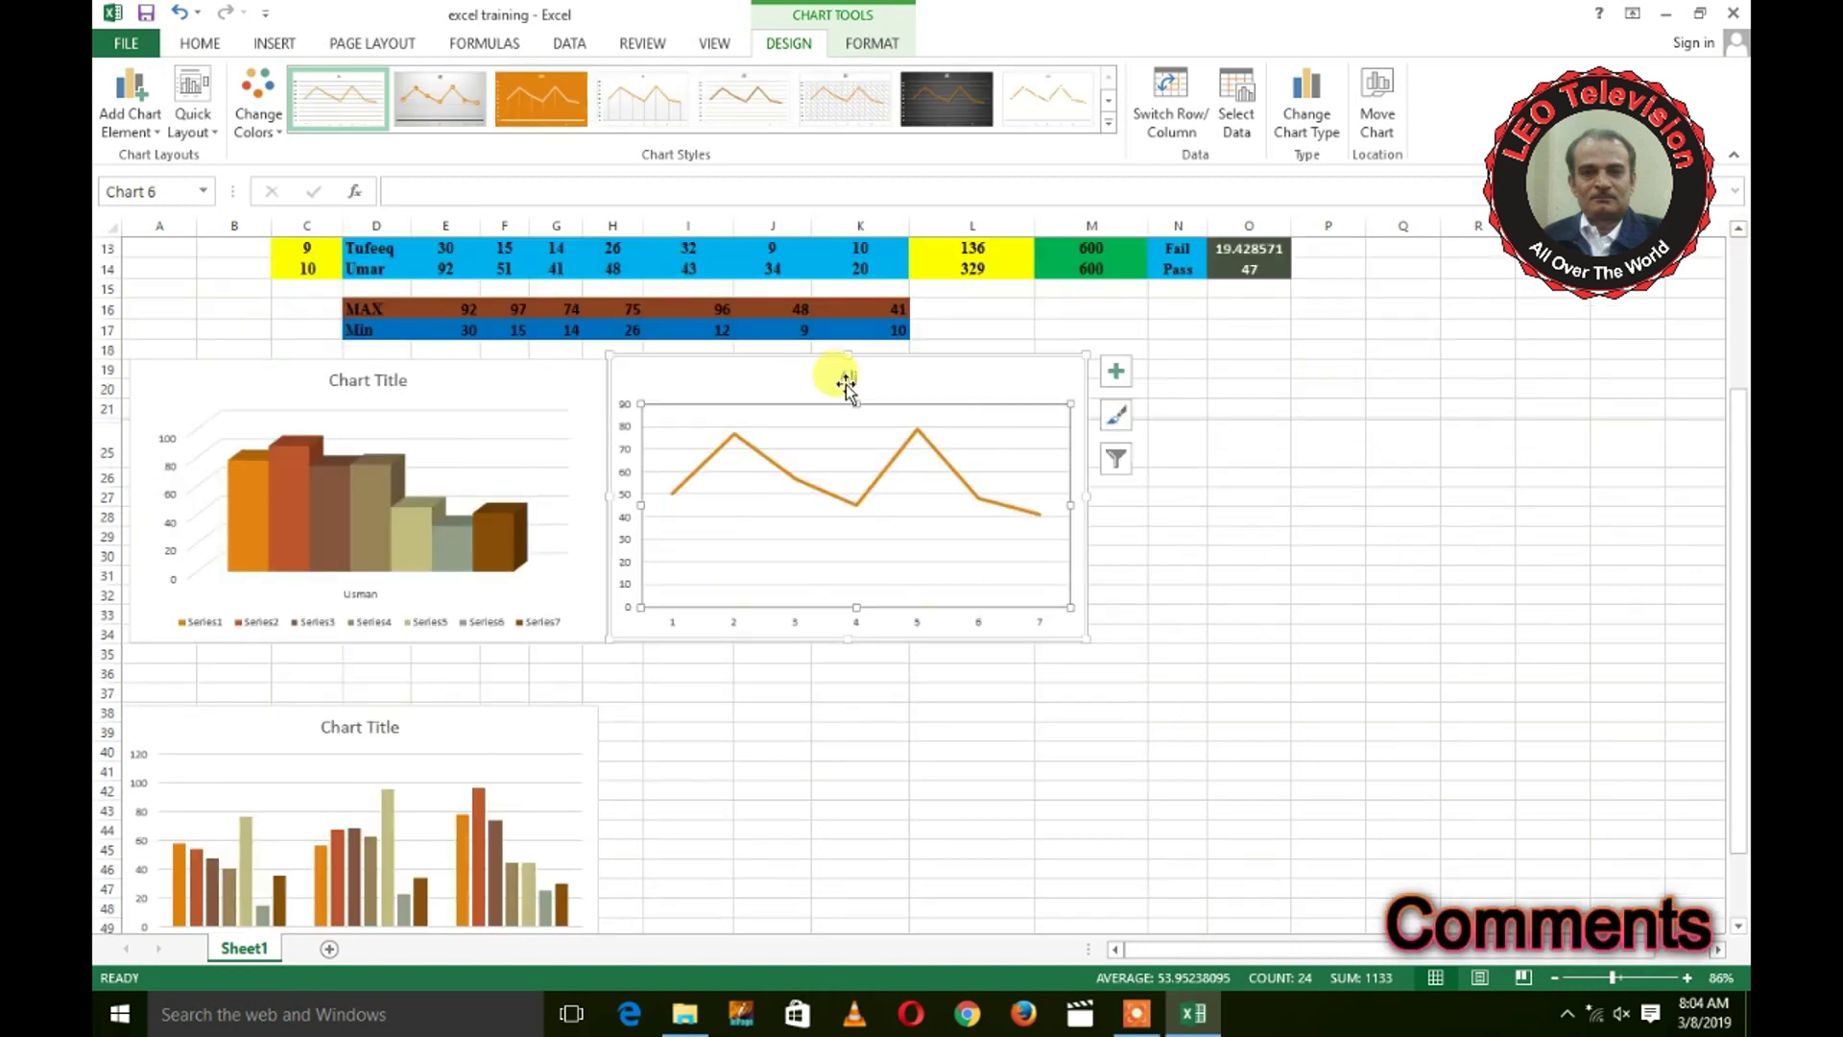
{"action": "left_click_drag", "start_coordinate": [881, 357], "coordinate": [1150, 558]}
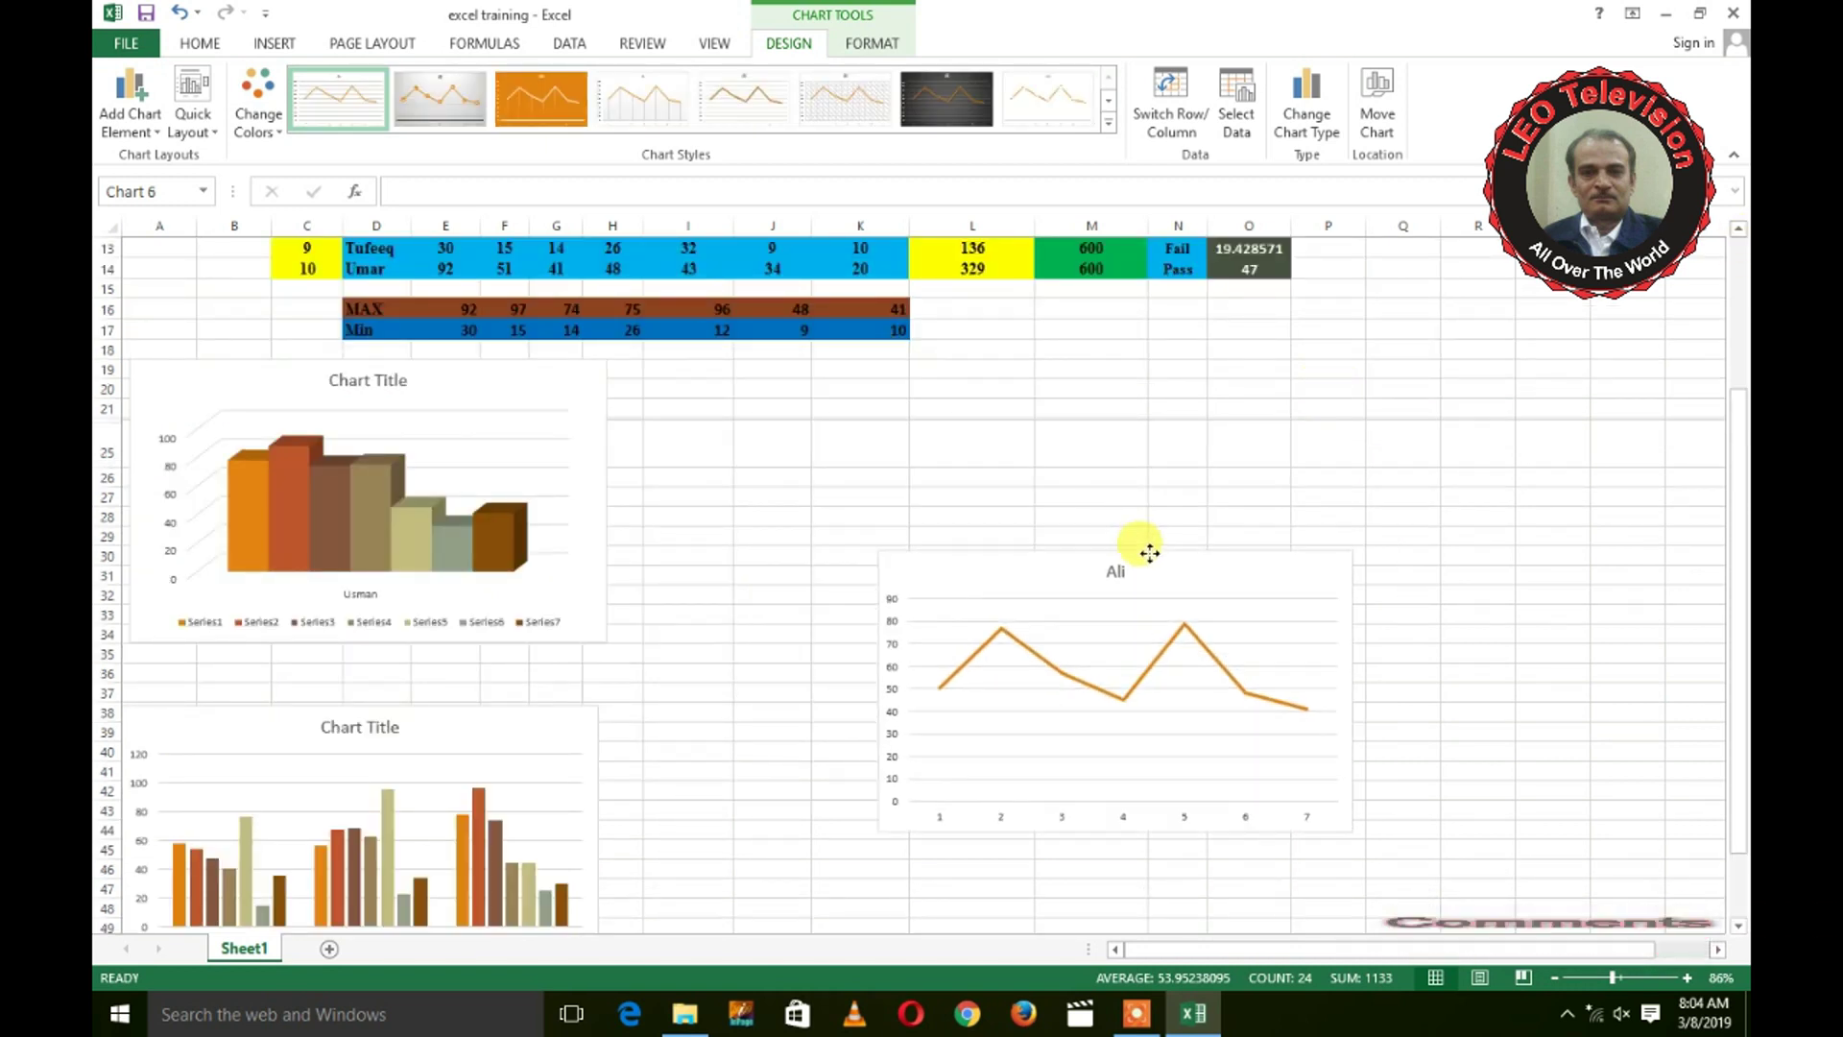
{"action": "scroll", "coordinate": [1142, 592], "scroll_direction": "down", "scroll_amount": 2}
{"action": "scroll", "coordinate": [1142, 592], "scroll_direction": "down", "scroll_amount": 1}
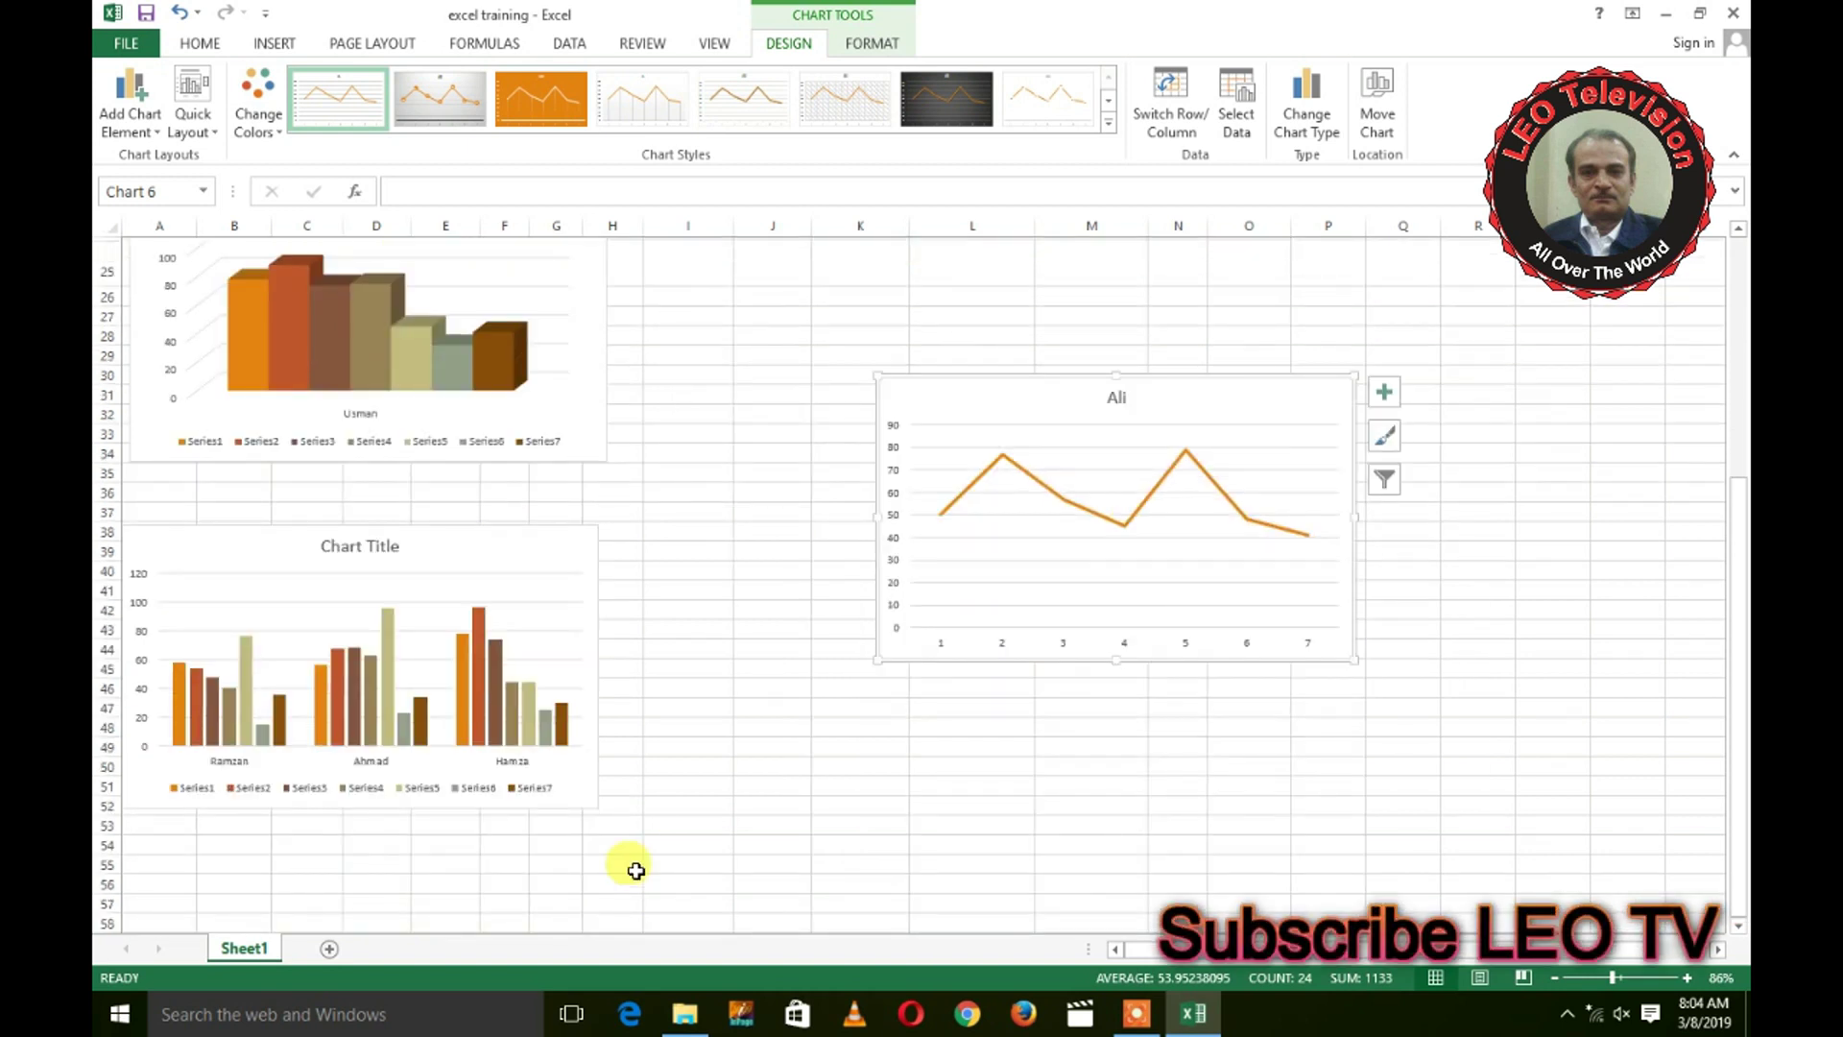
{"action": "left_click", "coordinate": [569, 811]}
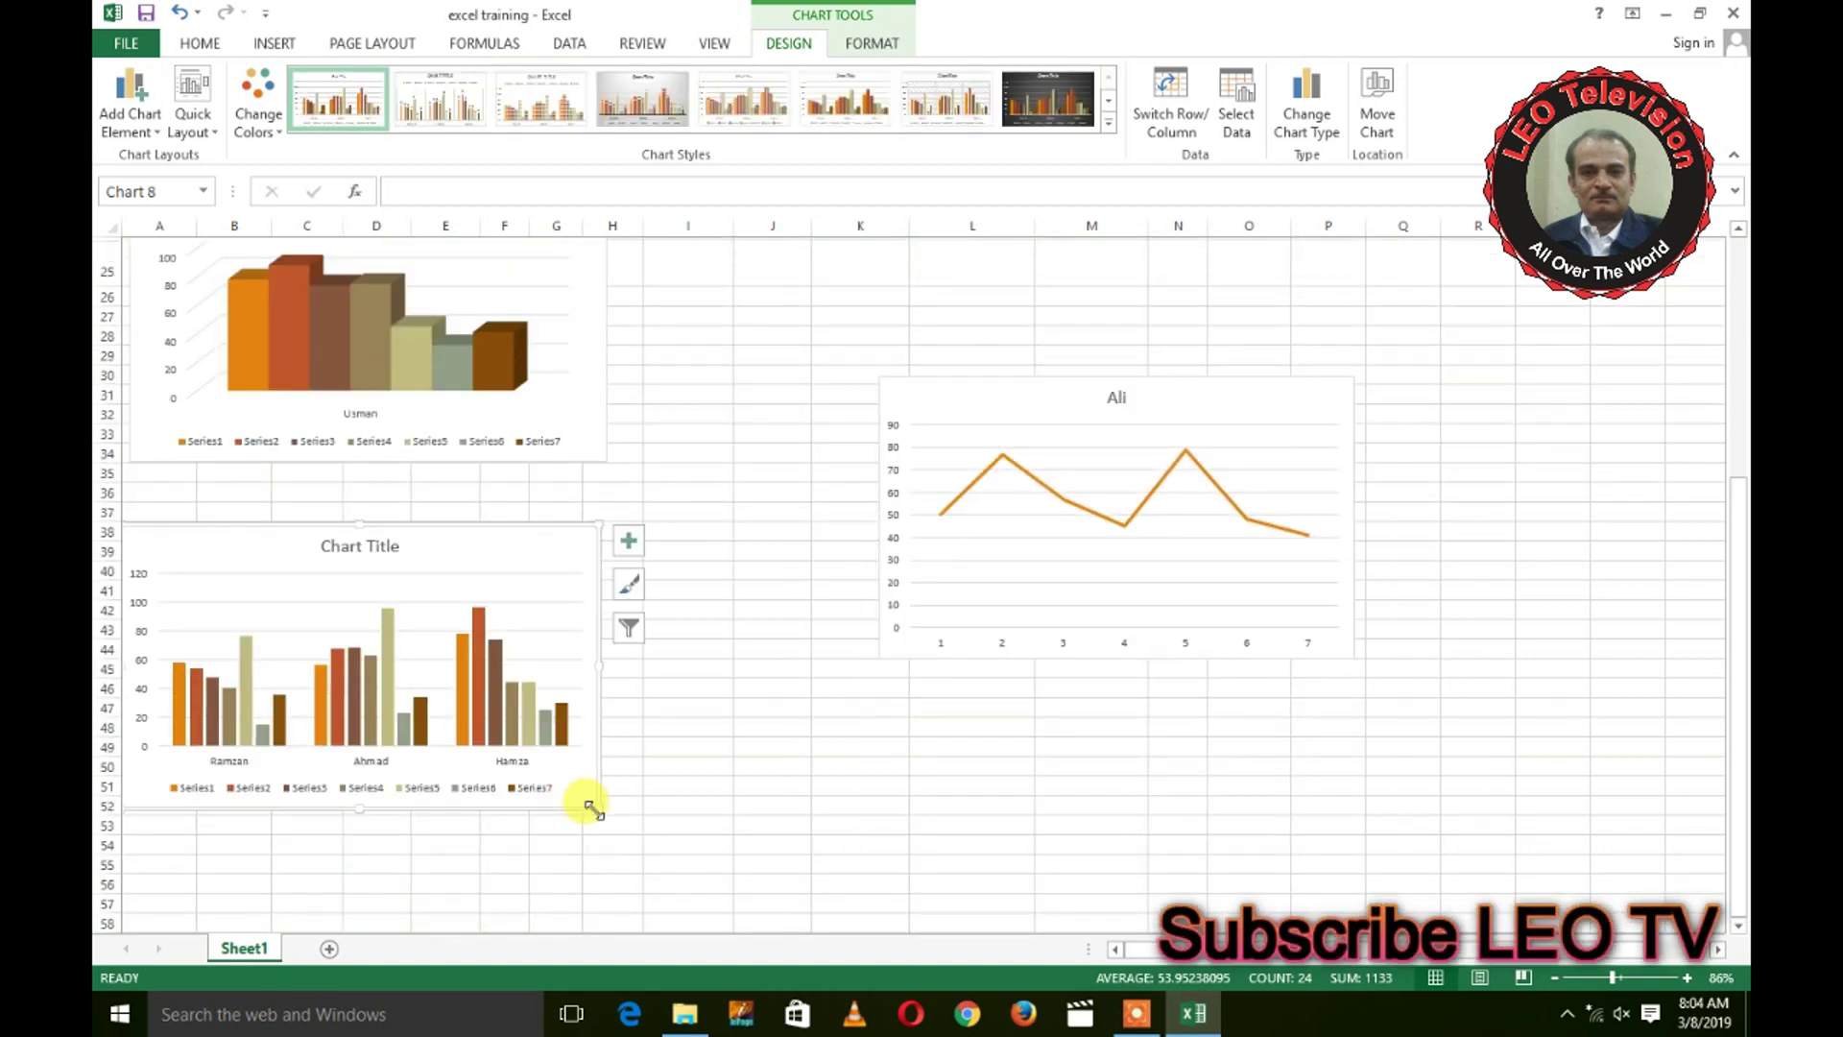
{"action": "scroll", "coordinate": [927, 936], "scroll_direction": "down", "scroll_amount": 1}
{"action": "left_click_drag", "start_coordinate": [927, 936], "coordinate": [927, 936]}
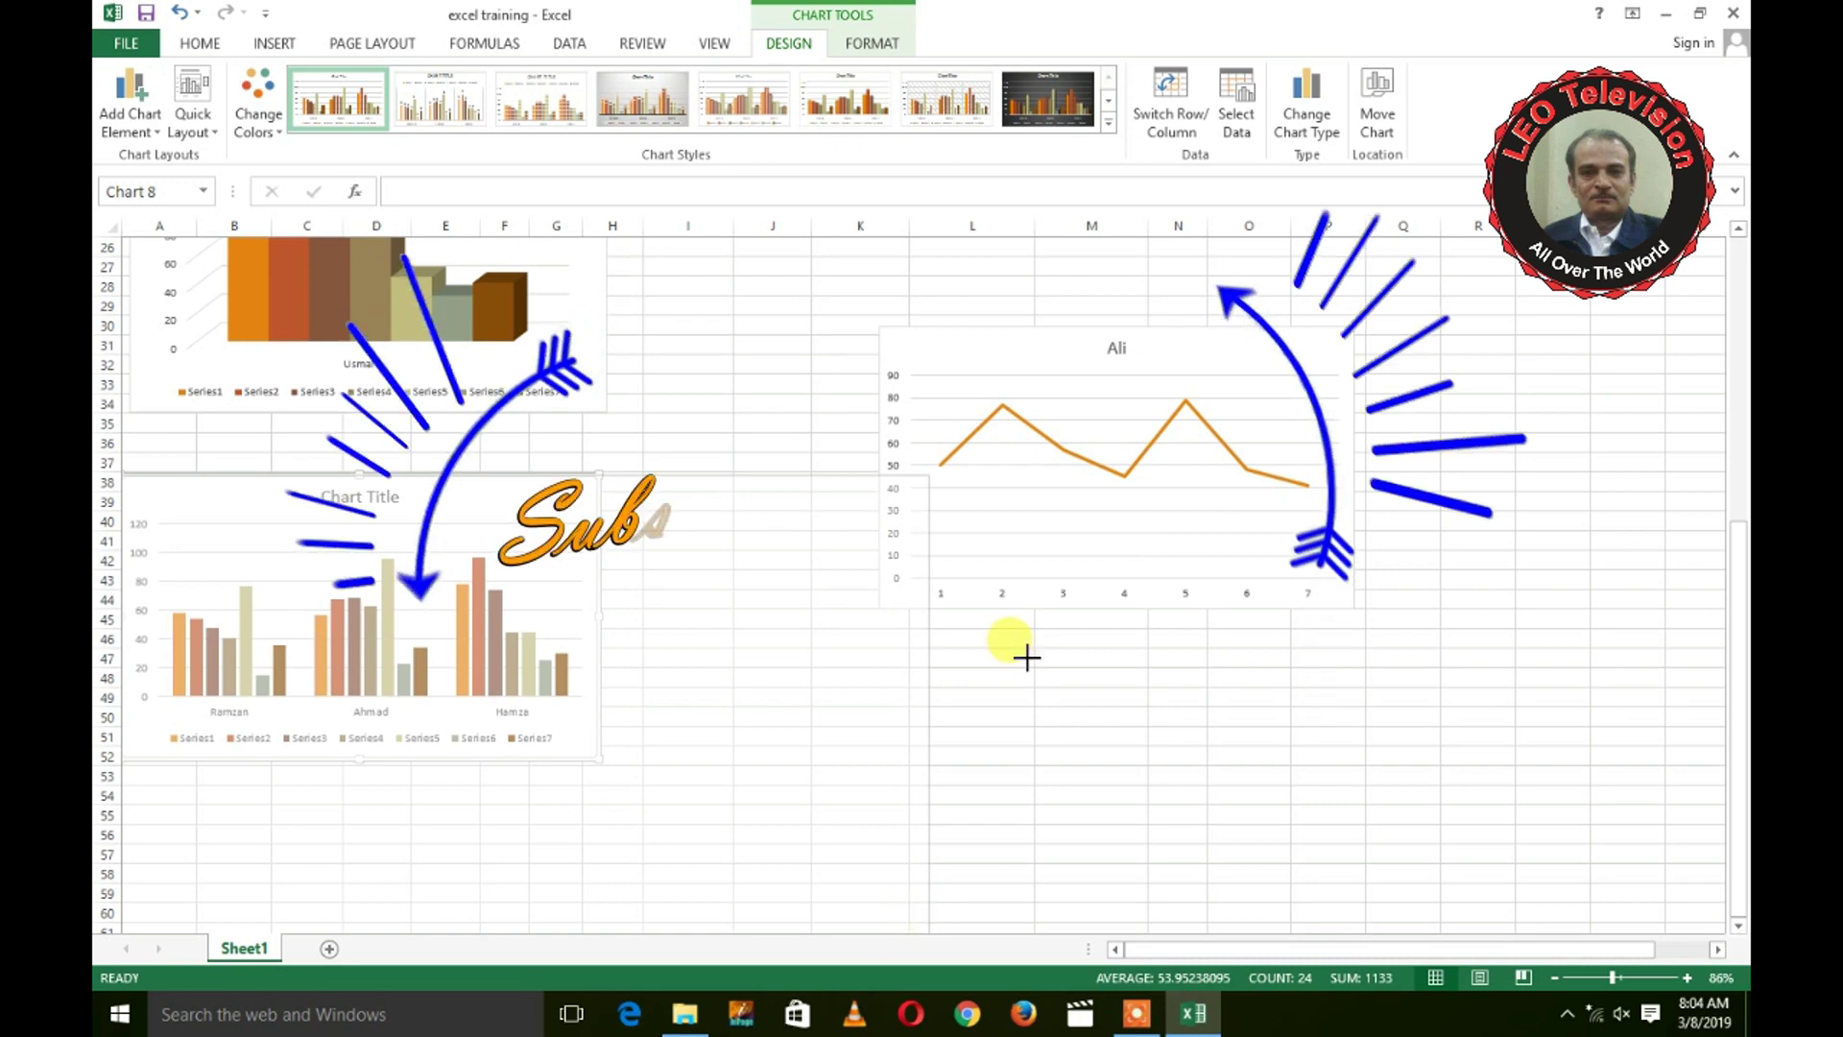
{"action": "left_click_drag", "start_coordinate": [1071, 295], "coordinate": [729, 190]}
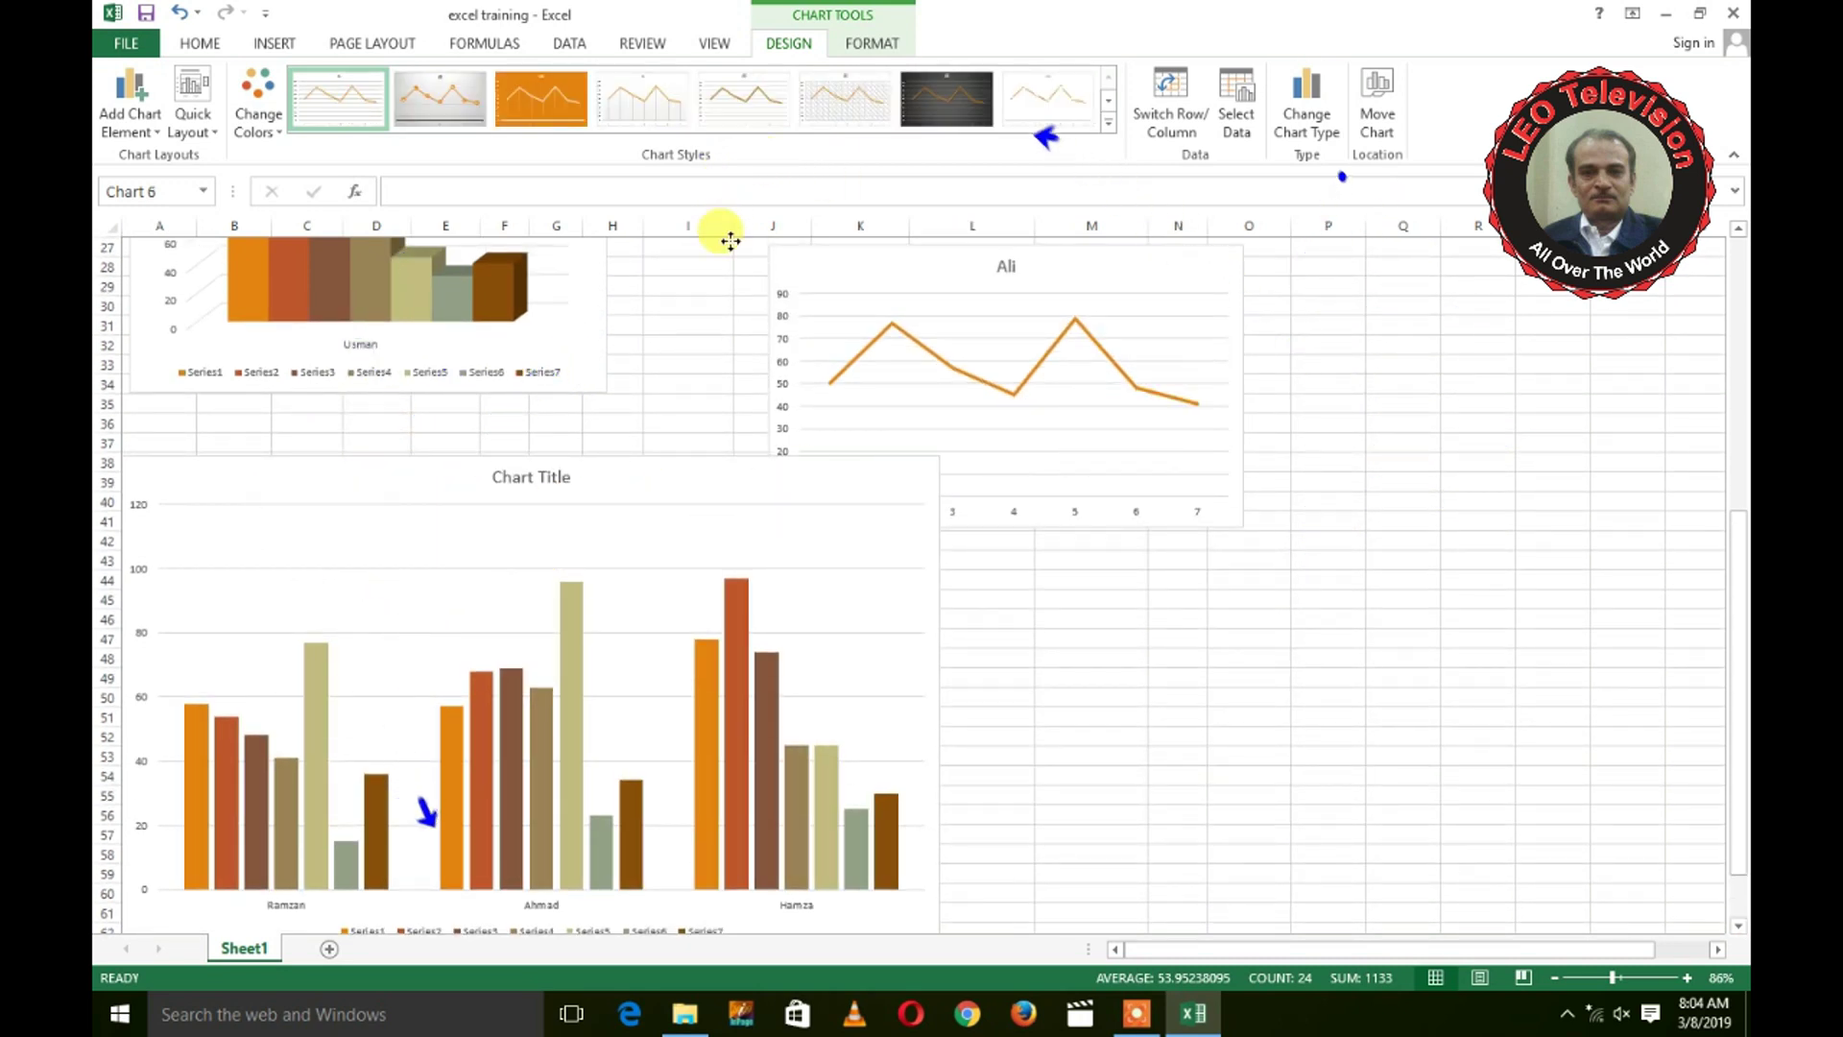
{"action": "mouse_move", "coordinate": [730, 190]}
{"action": "left_mouse_down"}
{"action": "mouse_move", "coordinate": [851, 334]}
{"action": "mouse_move", "coordinate": [824, 327]}
{"action": "left_mouse_up"}
Step: Nudge the large Ramzan–Ahmad–Hamza column chart slightly to the right
{"action": "left_click", "coordinate": [1268, 552]}
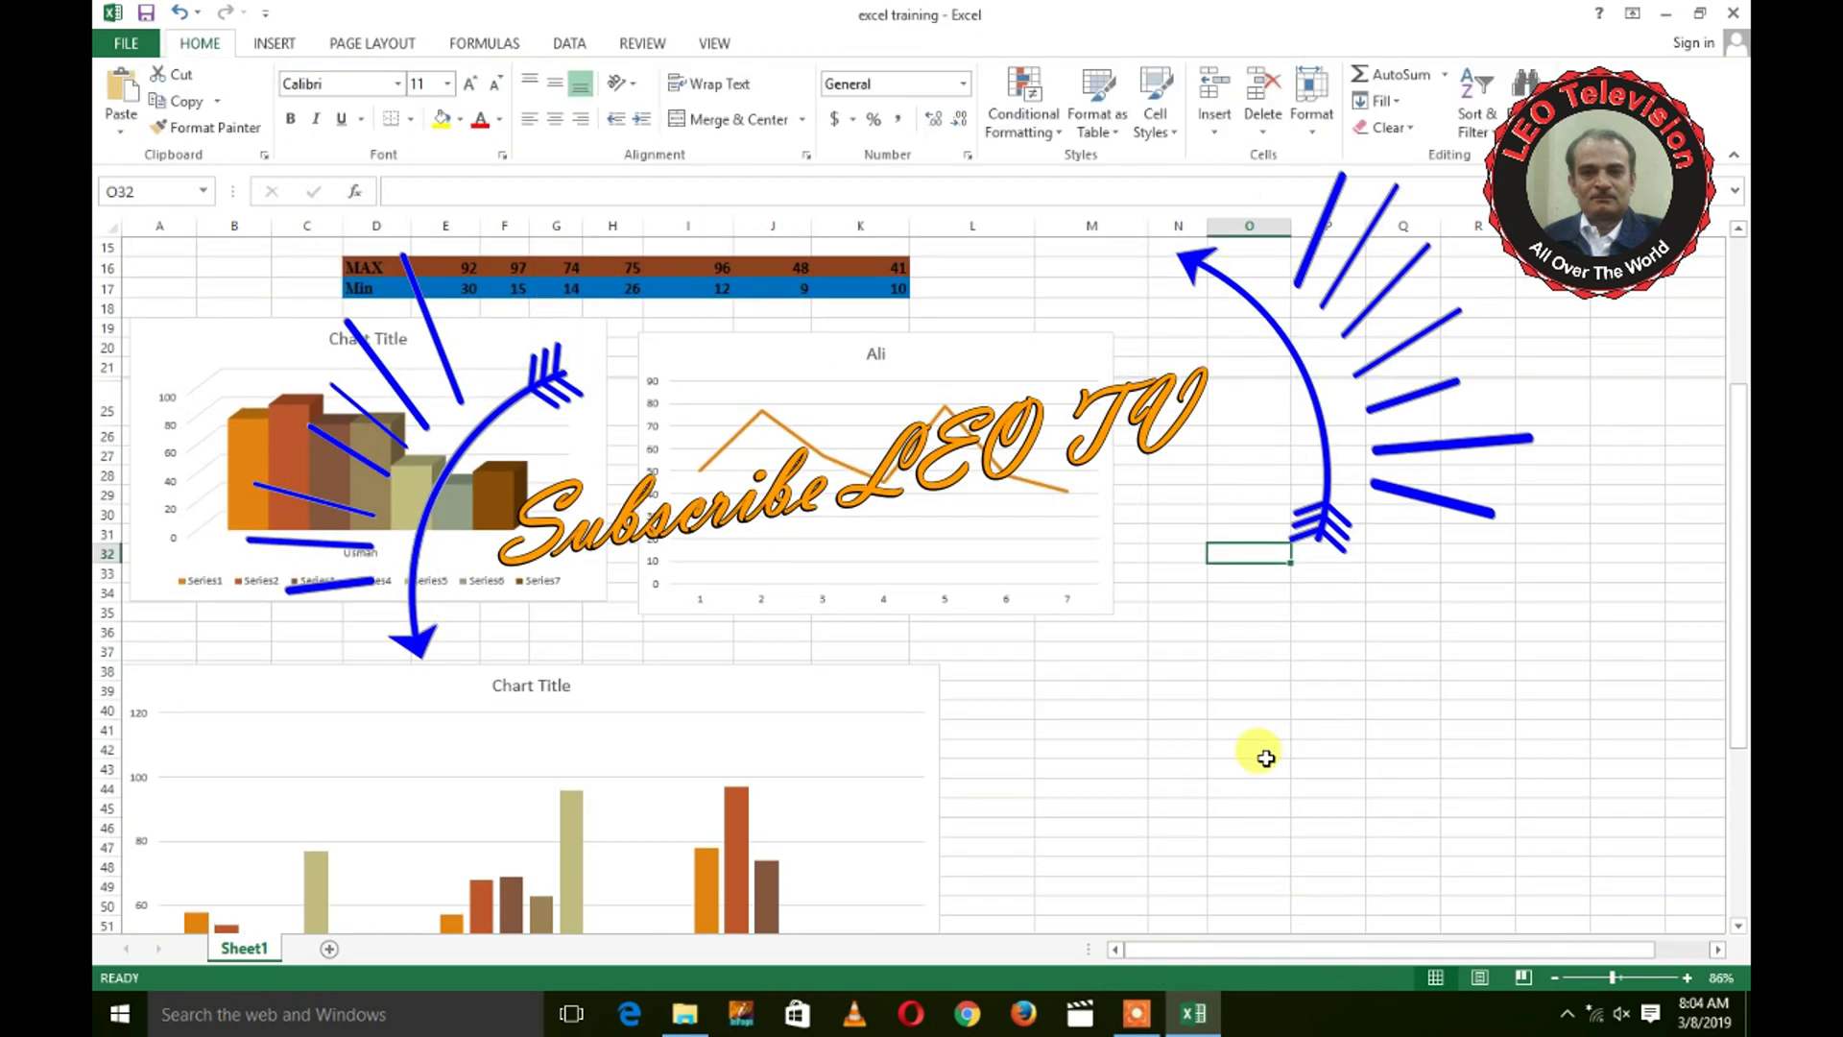
{"action": "scroll", "coordinate": [1248, 748], "scroll_direction": "down", "scroll_amount": 2}
{"action": "scroll", "coordinate": [1230, 742], "scroll_direction": "down", "scroll_amount": 4}
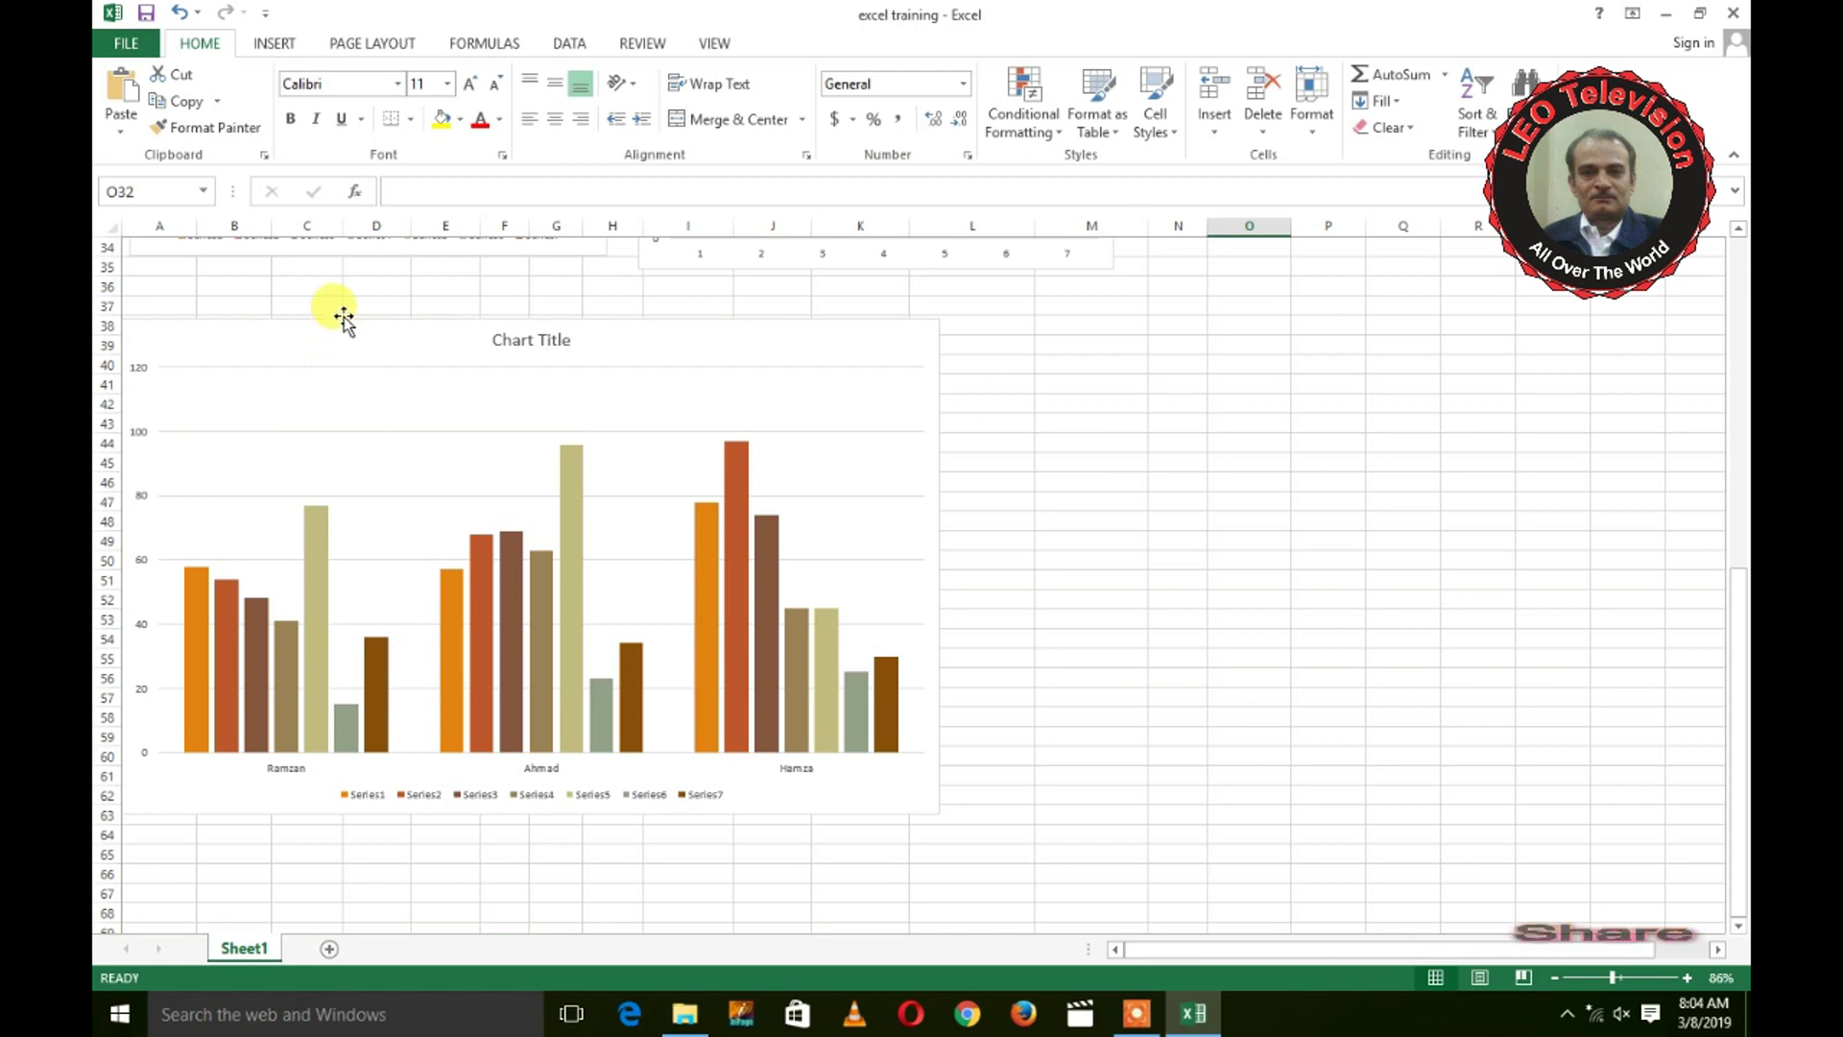
{"action": "left_click_drag", "start_coordinate": [344, 316], "coordinate": [403, 319]}
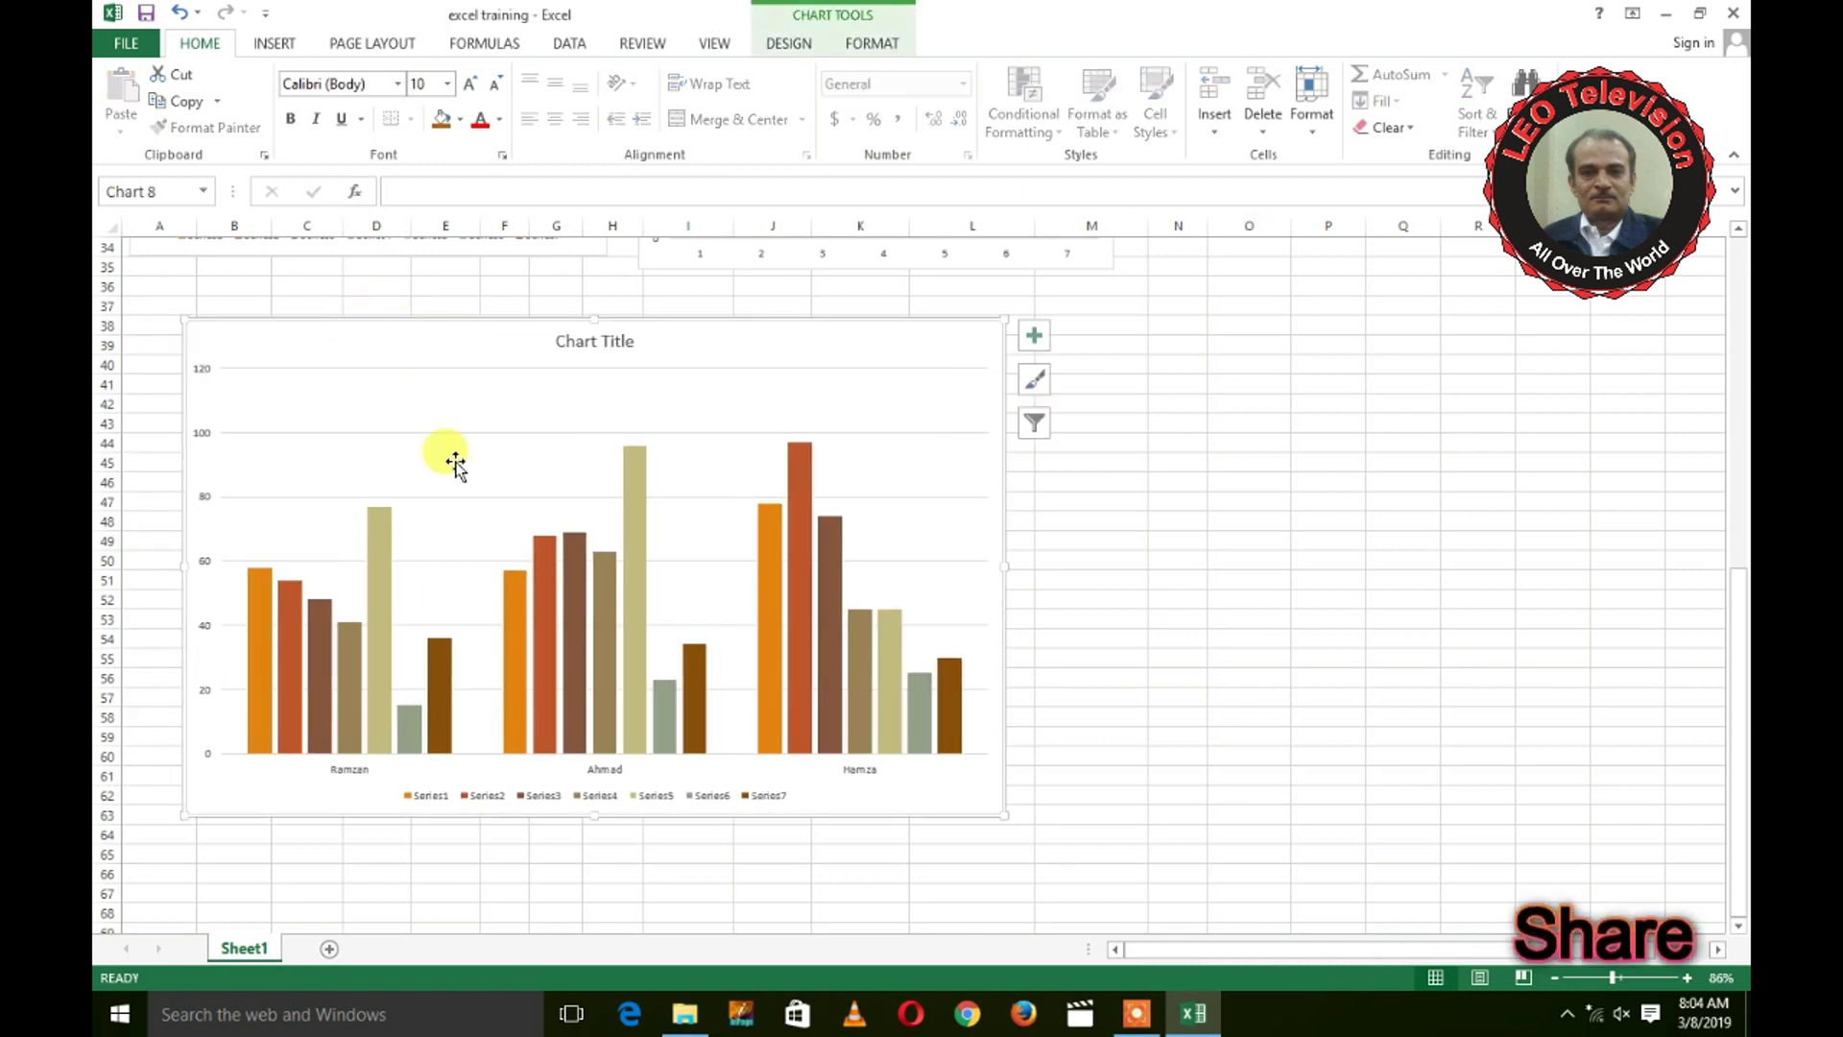
Step: Select the Series7 and Series4 bars, then reselect the whole chart with the Insert ribbon showing
{"action": "left_click", "coordinate": [431, 664]}
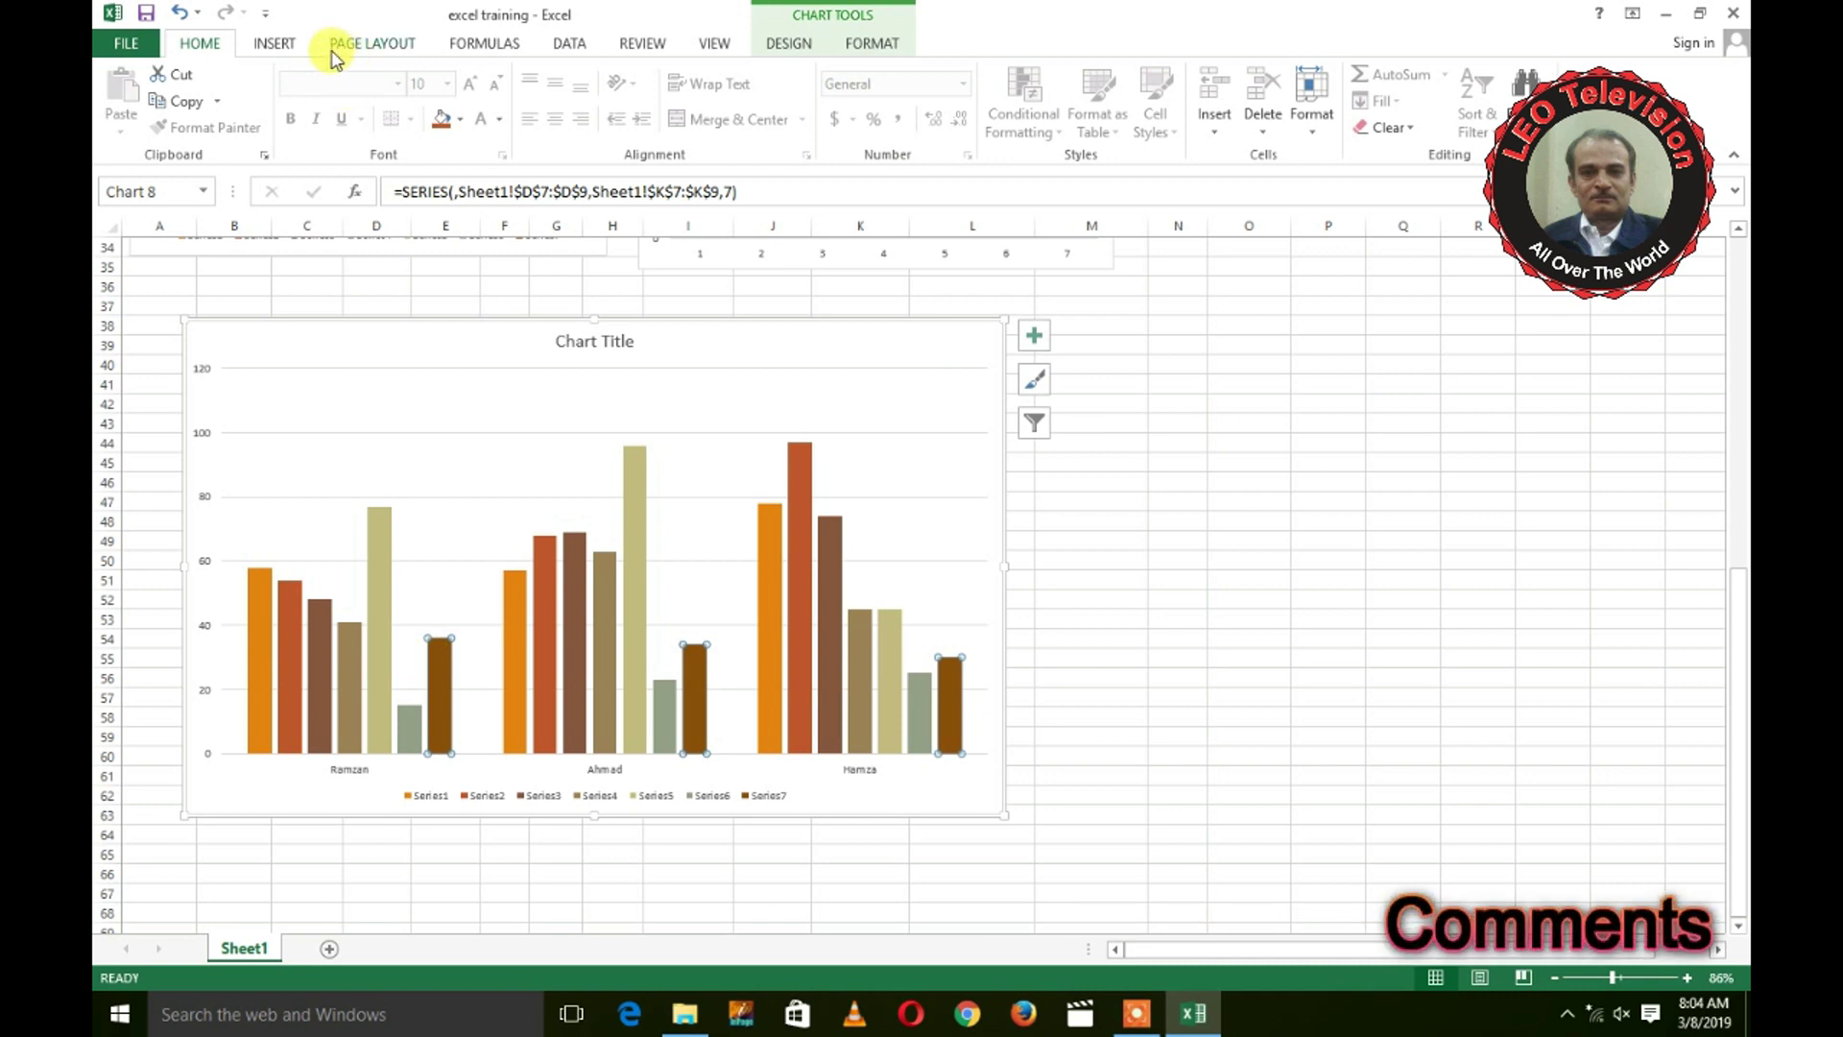
{"action": "left_click", "coordinate": [354, 656]}
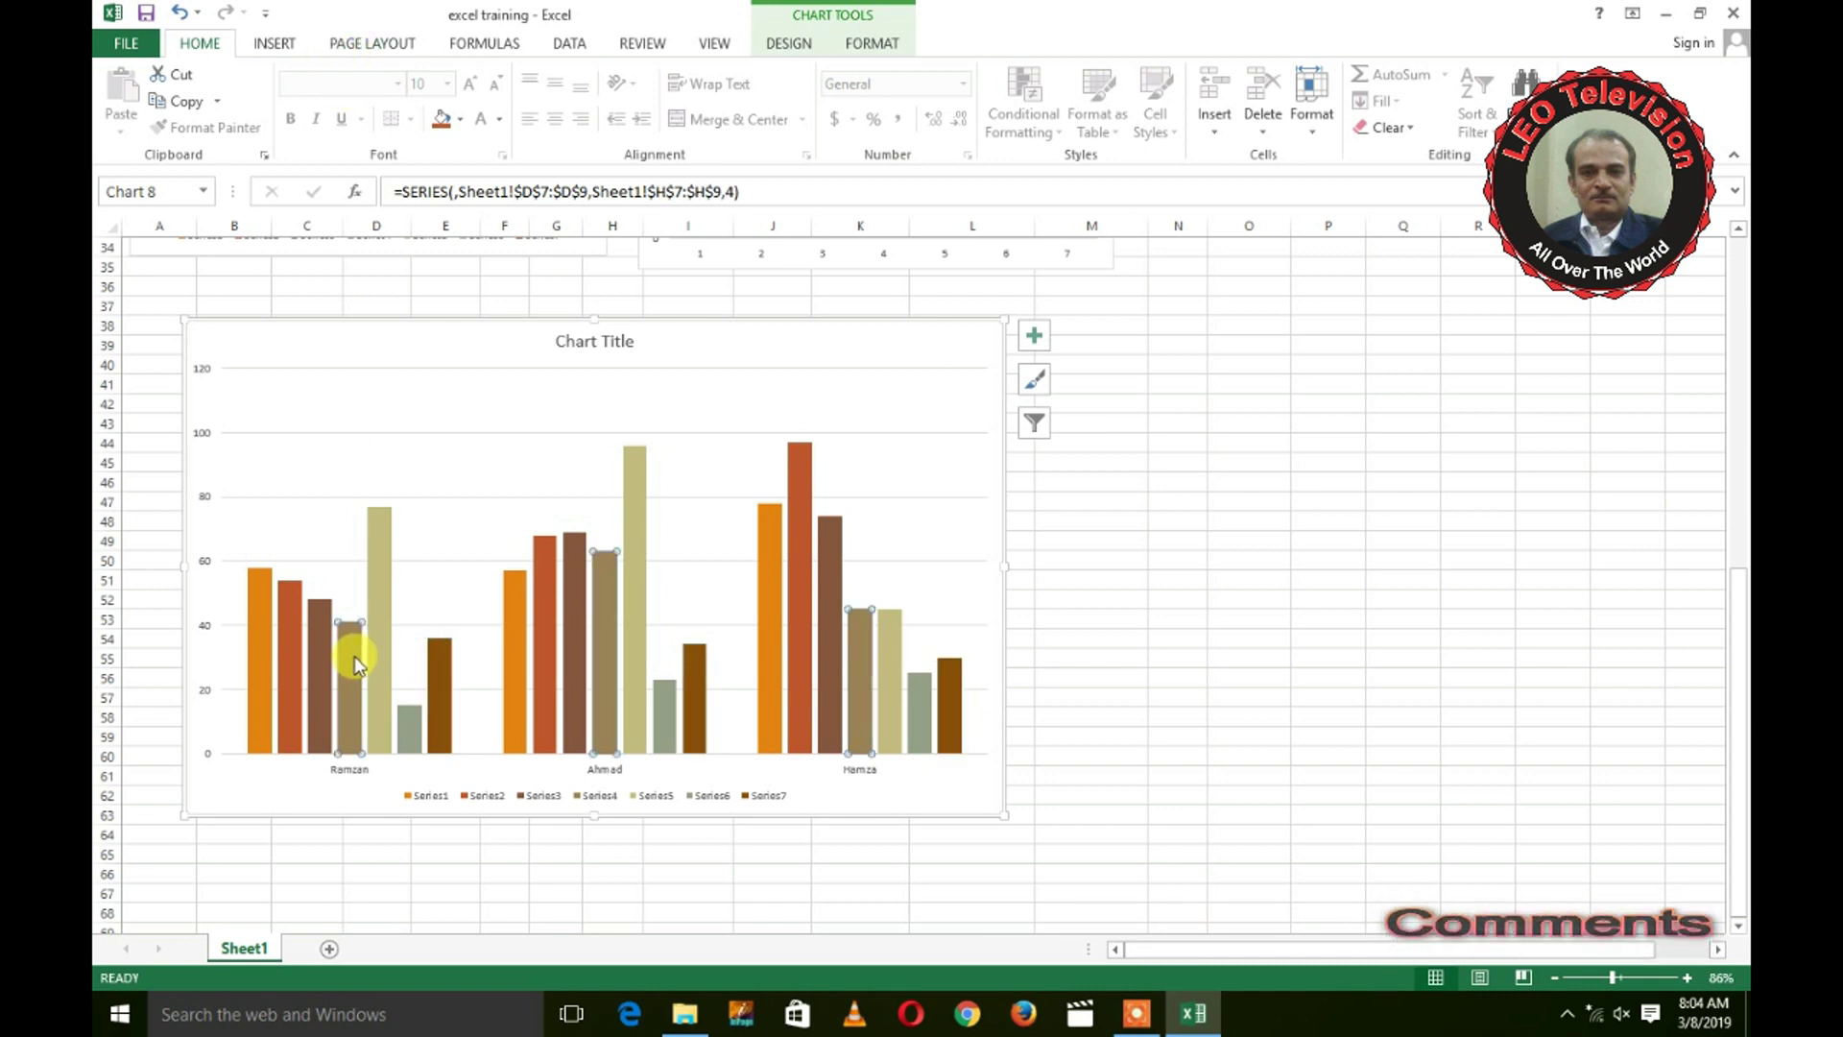
{"action": "left_click", "coordinate": [295, 55]}
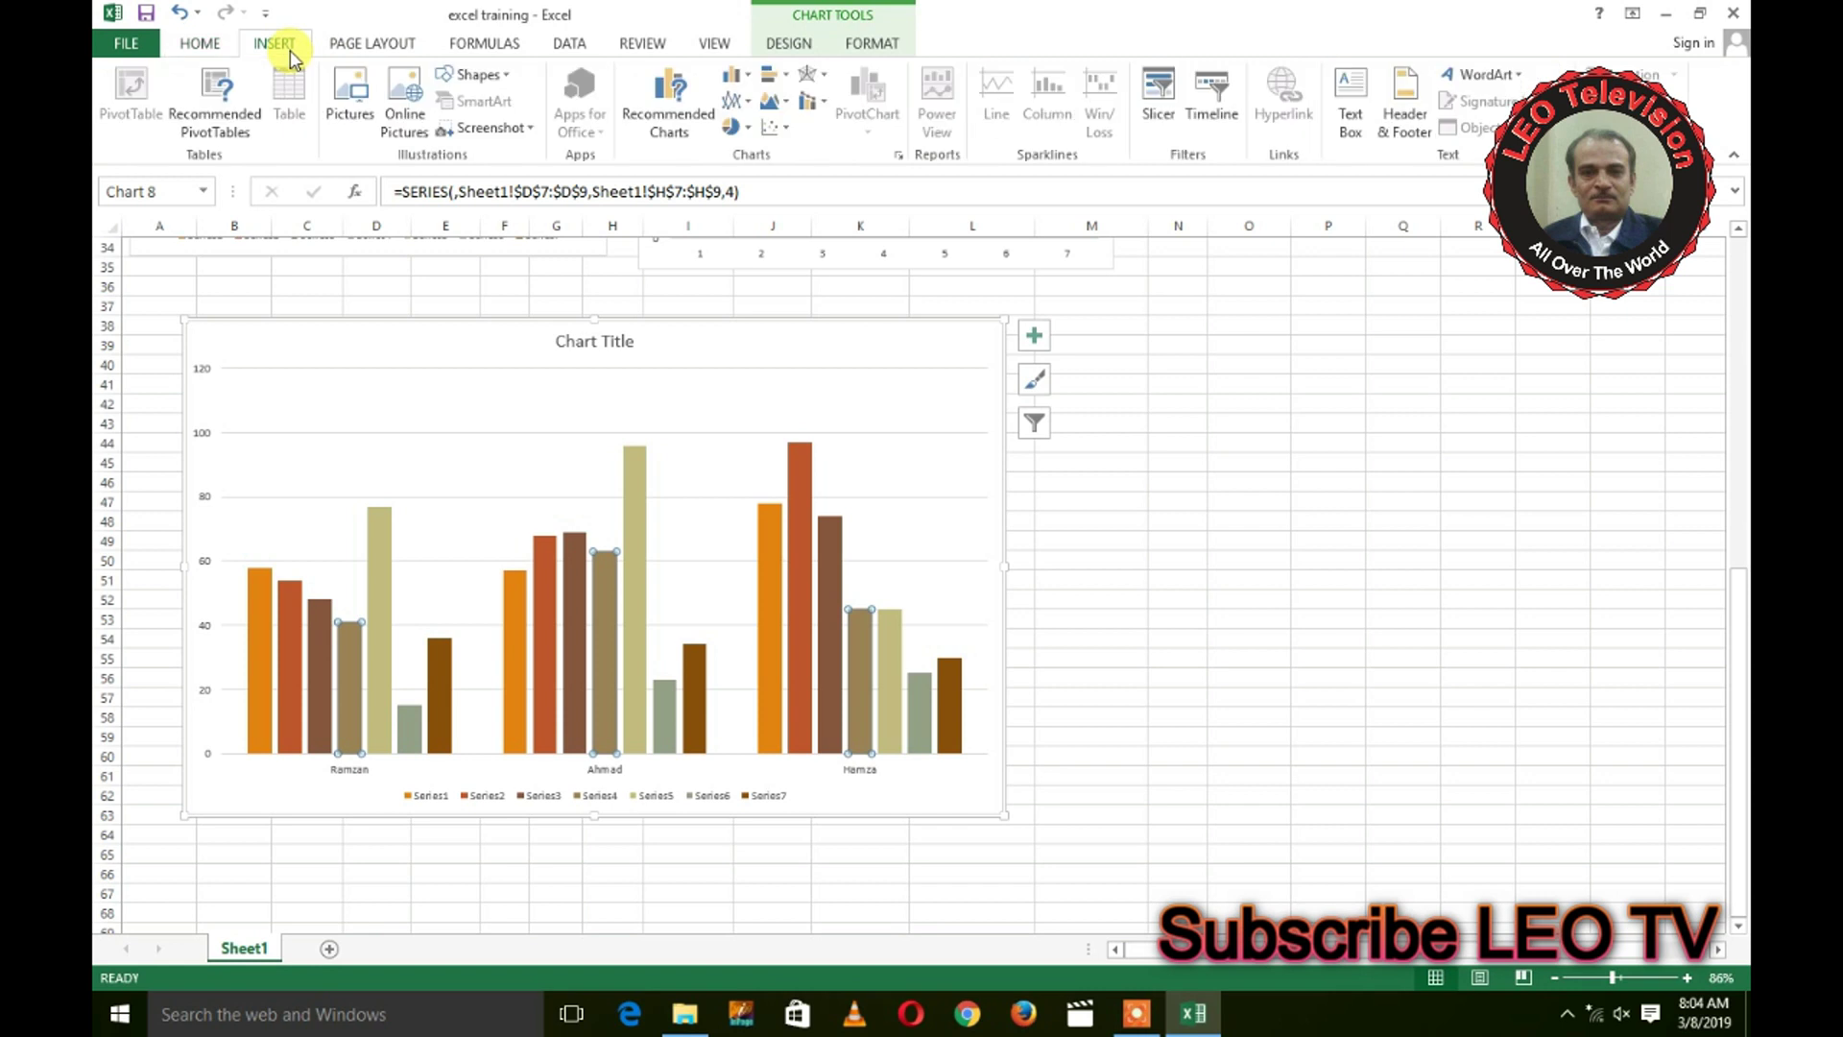
{"action": "left_click", "coordinate": [361, 319]}
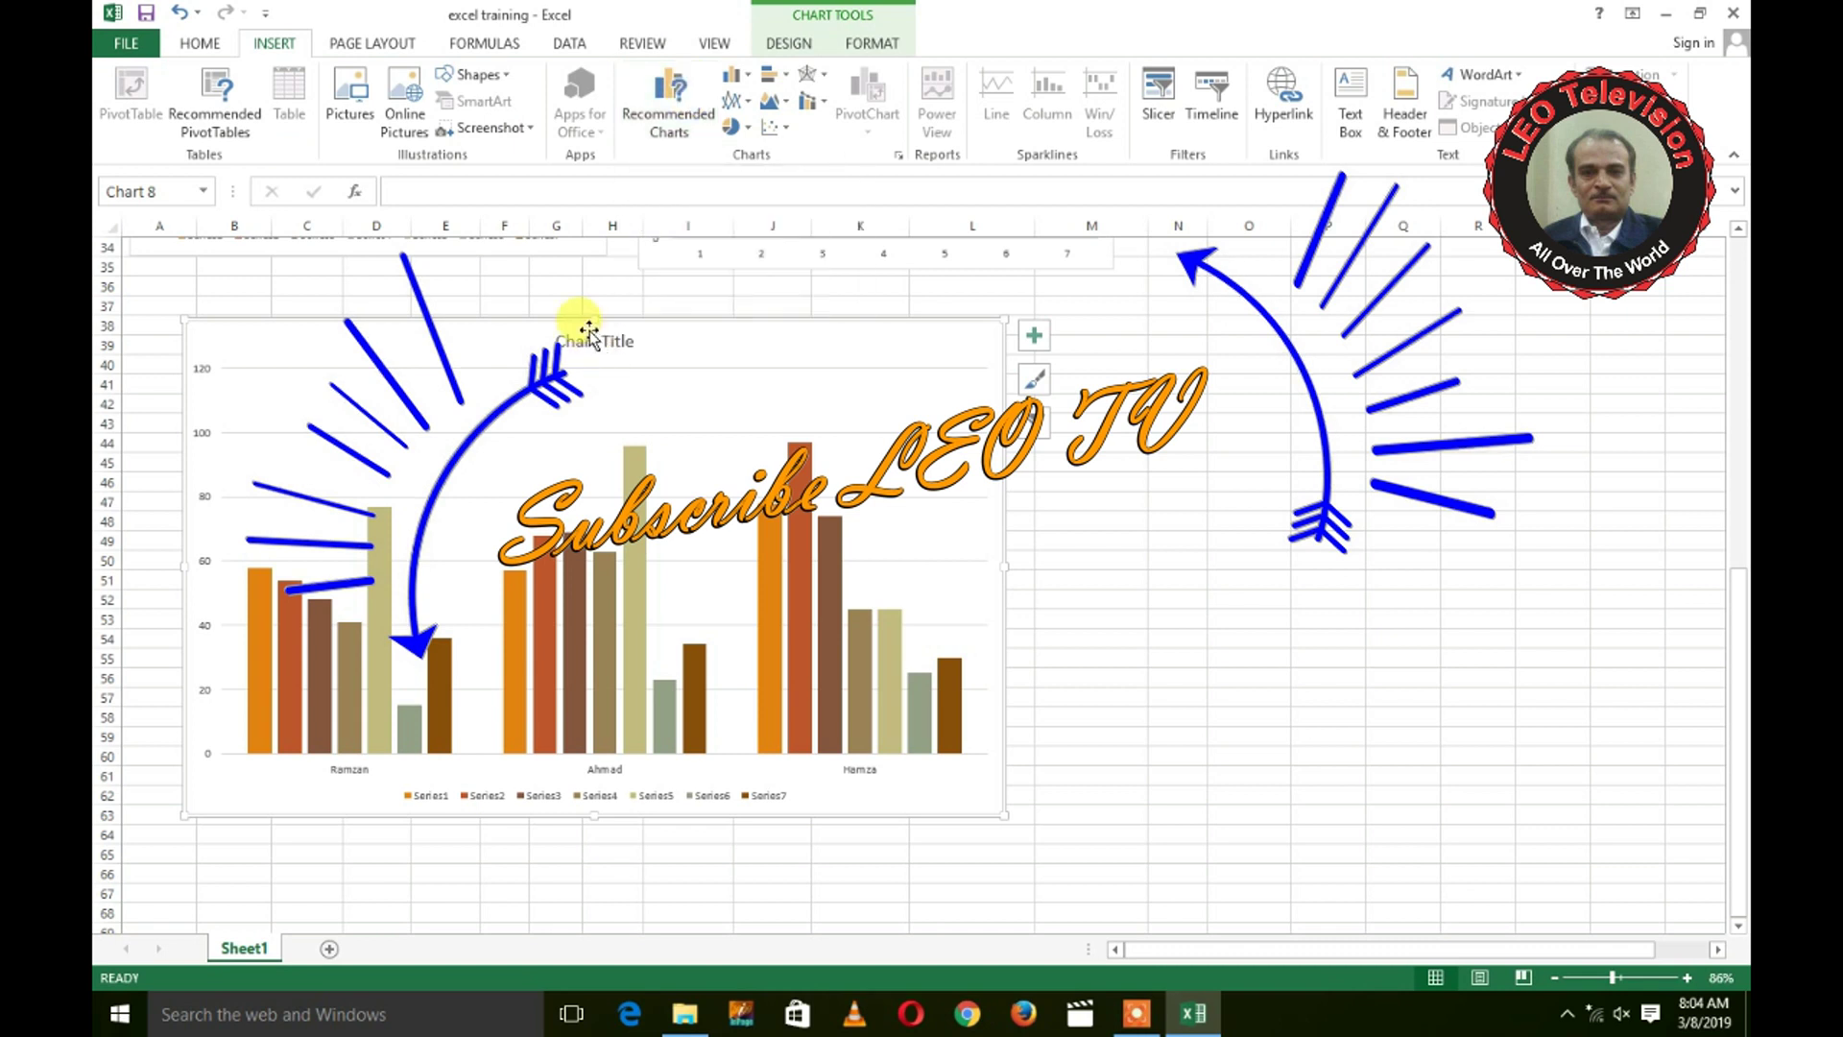
Step: Apply the dark chart style and a grey-green monochrome colour palette to the column chart
{"action": "double_click", "coordinate": [558, 317]}
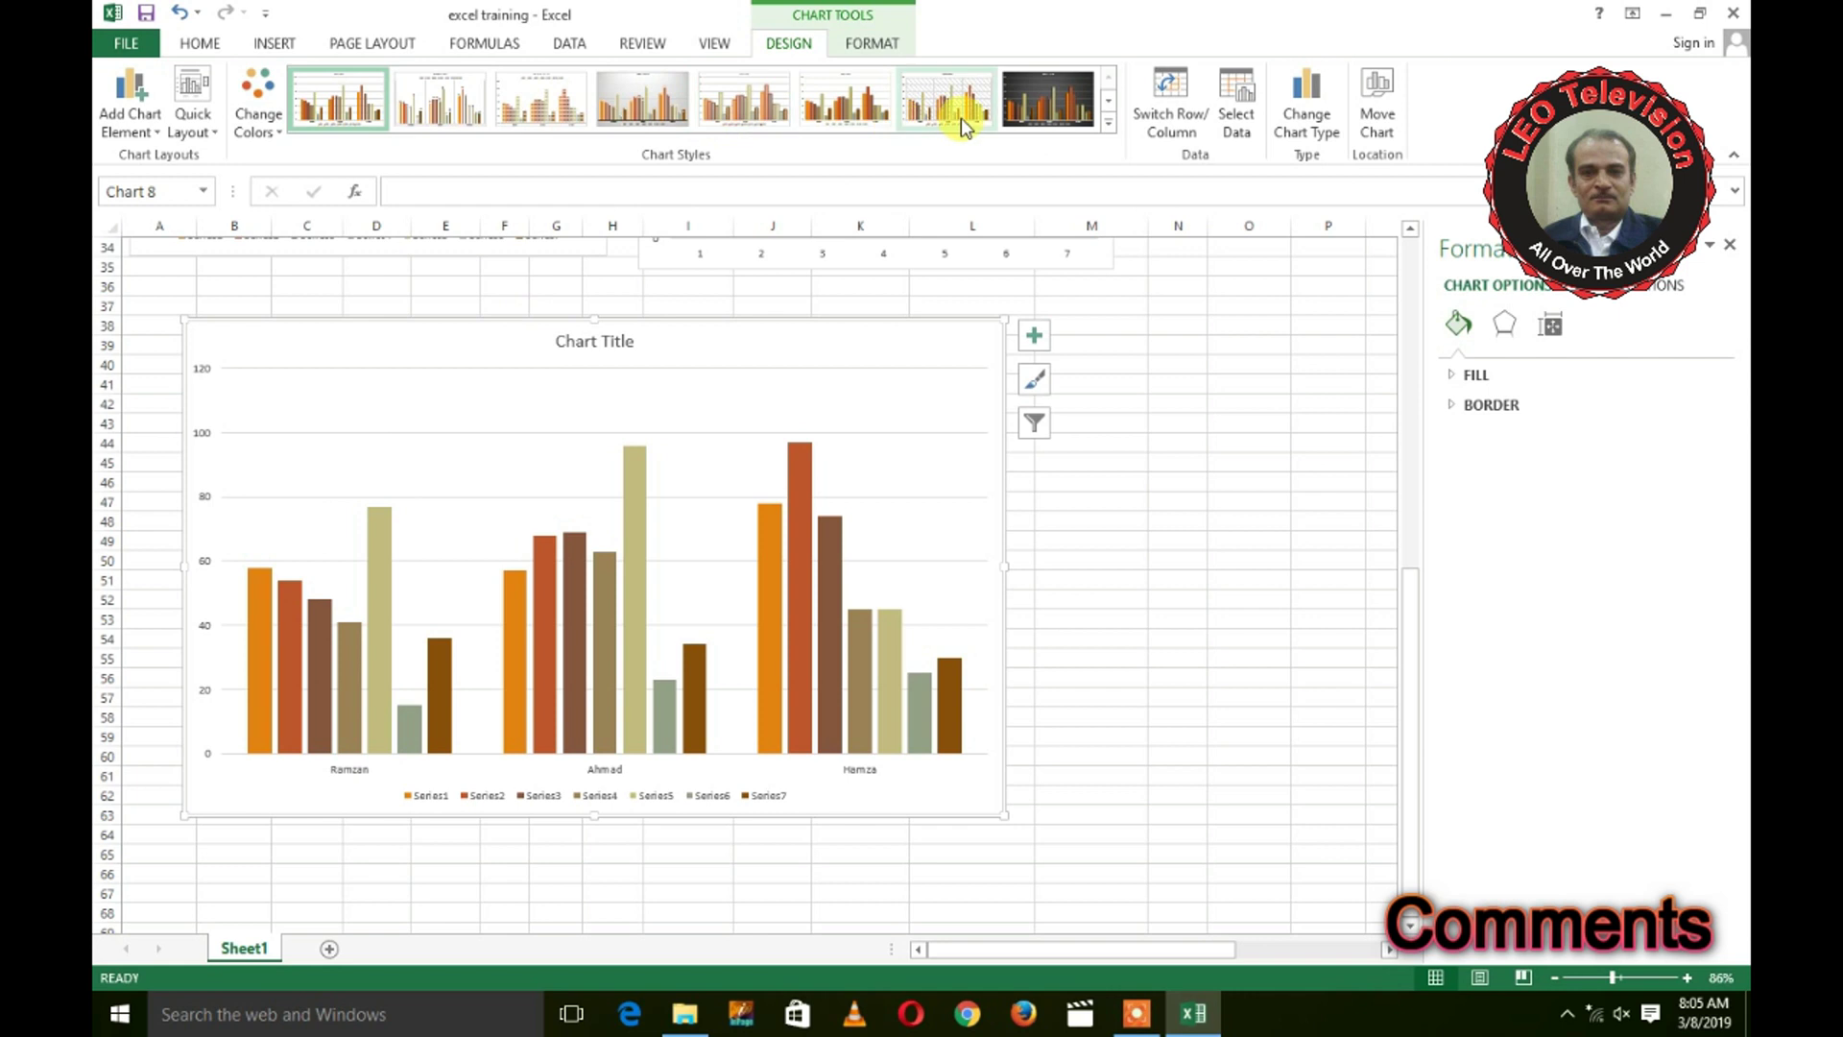
{"action": "left_click", "coordinate": [1027, 96]}
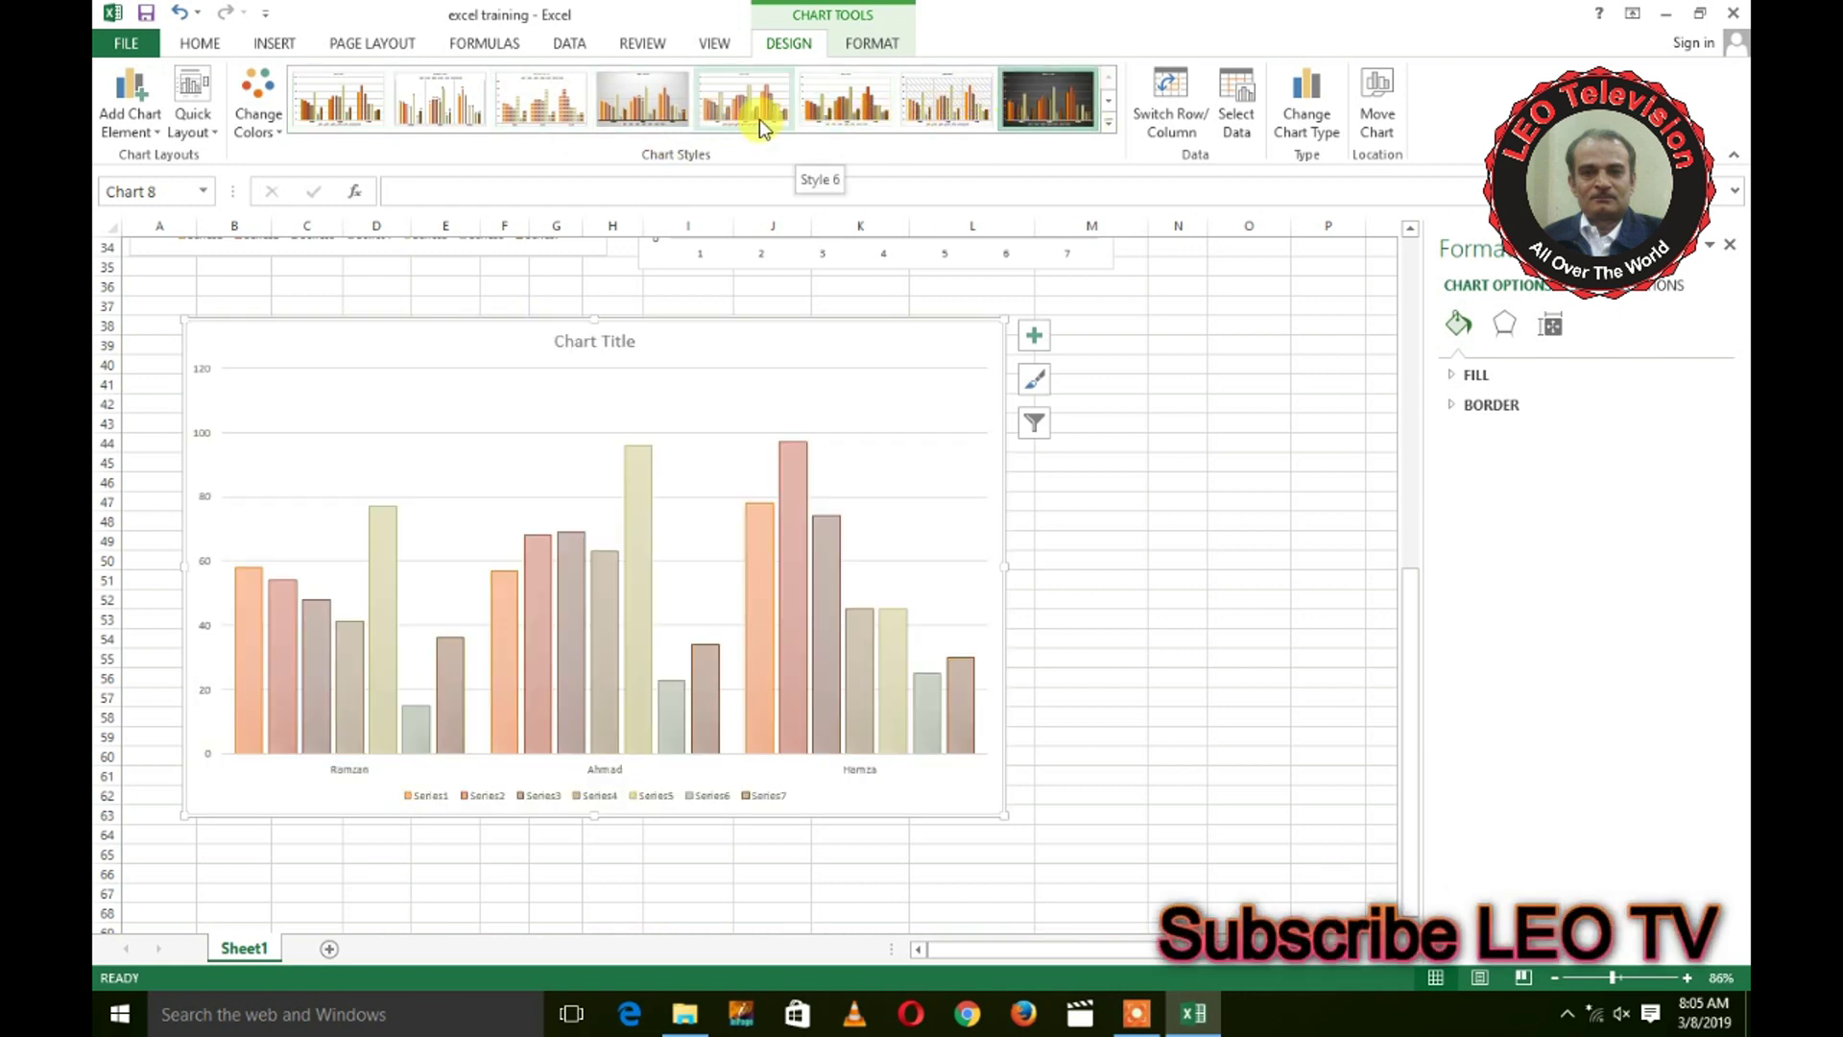
{"action": "left_click", "coordinate": [246, 104]}
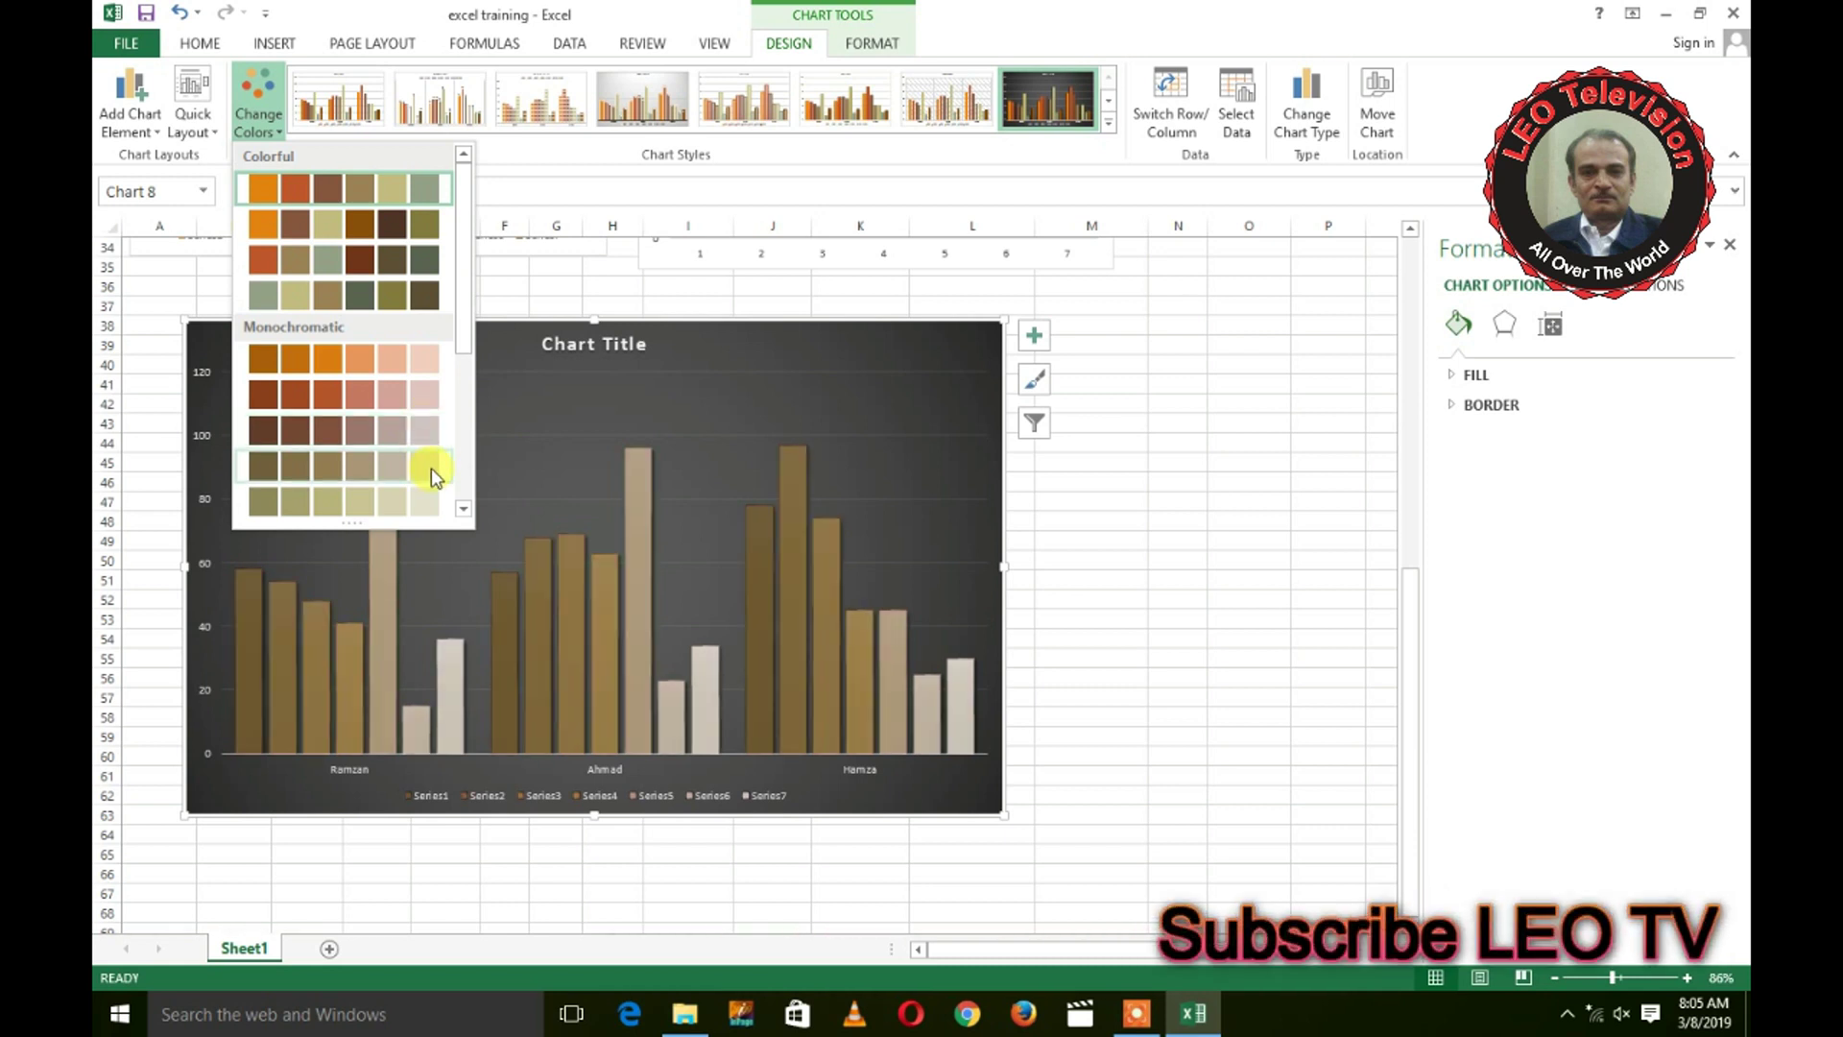
{"action": "left_click_drag", "start_coordinate": [464, 324], "coordinate": [478, 488]}
{"action": "left_click", "coordinate": [465, 506]}
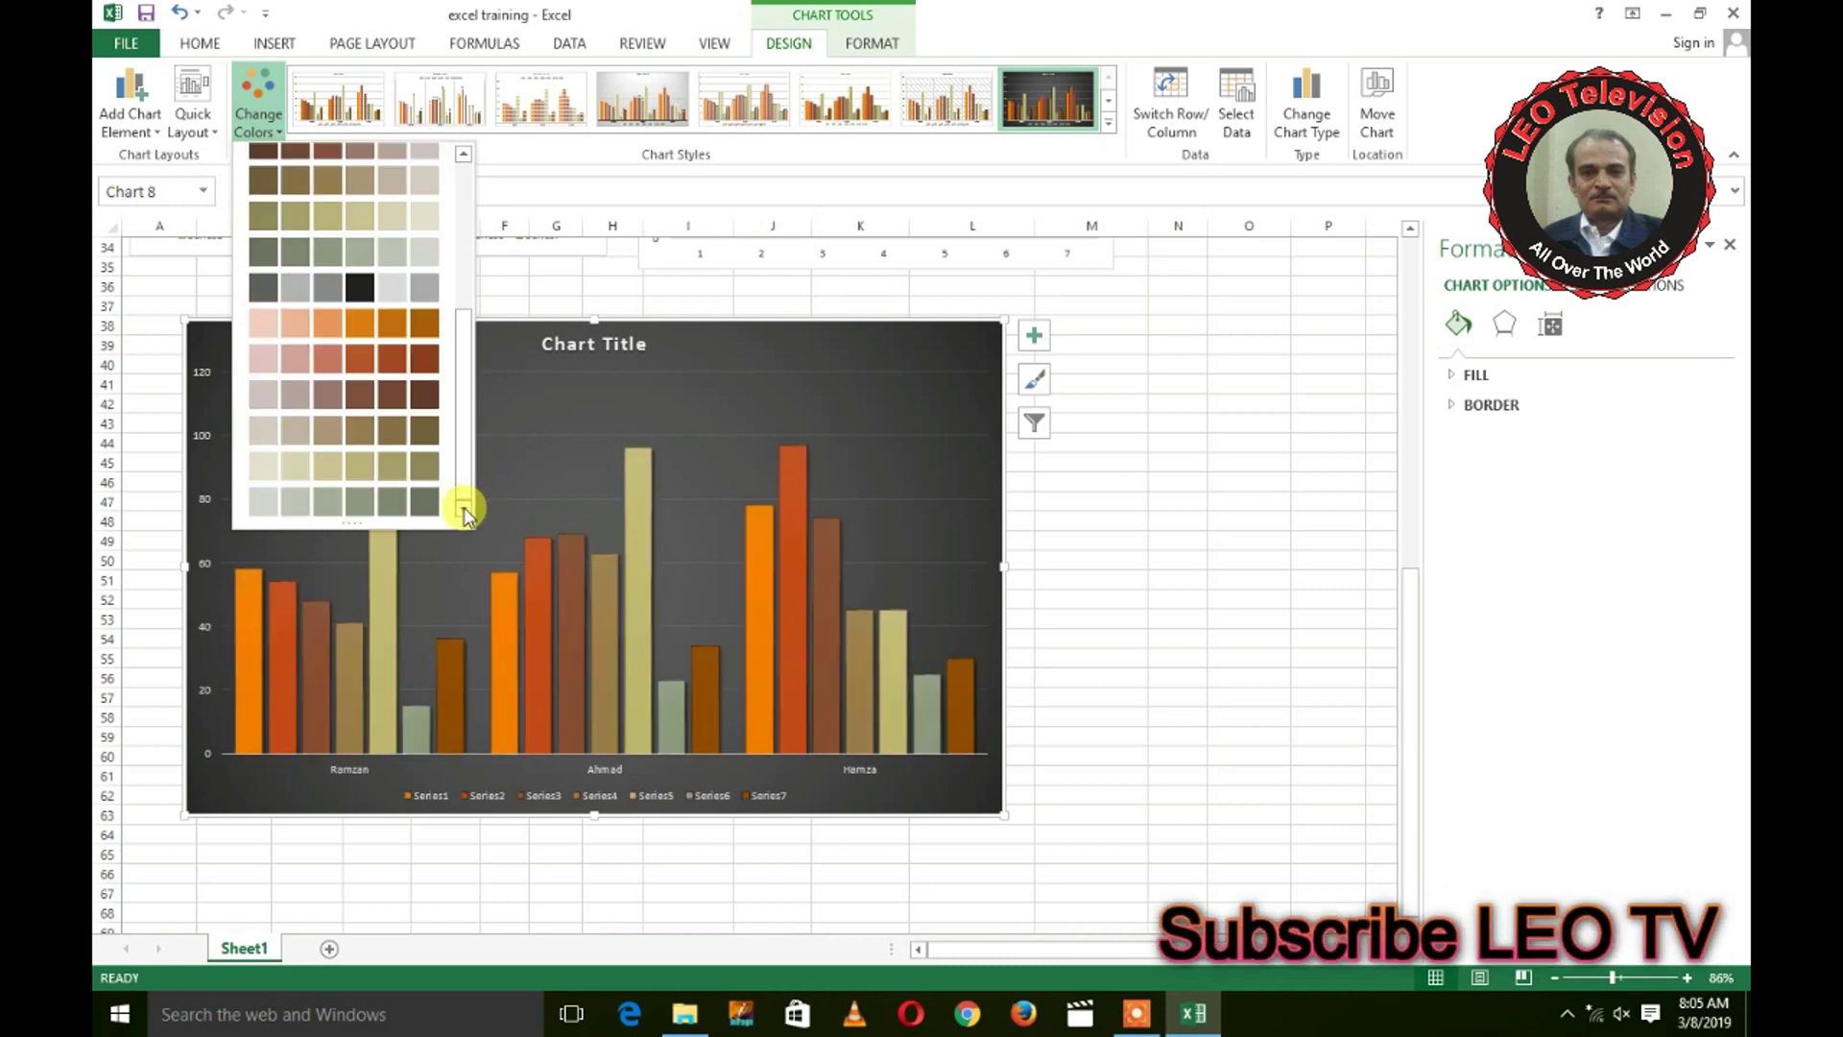
{"action": "left_click", "coordinate": [371, 501]}
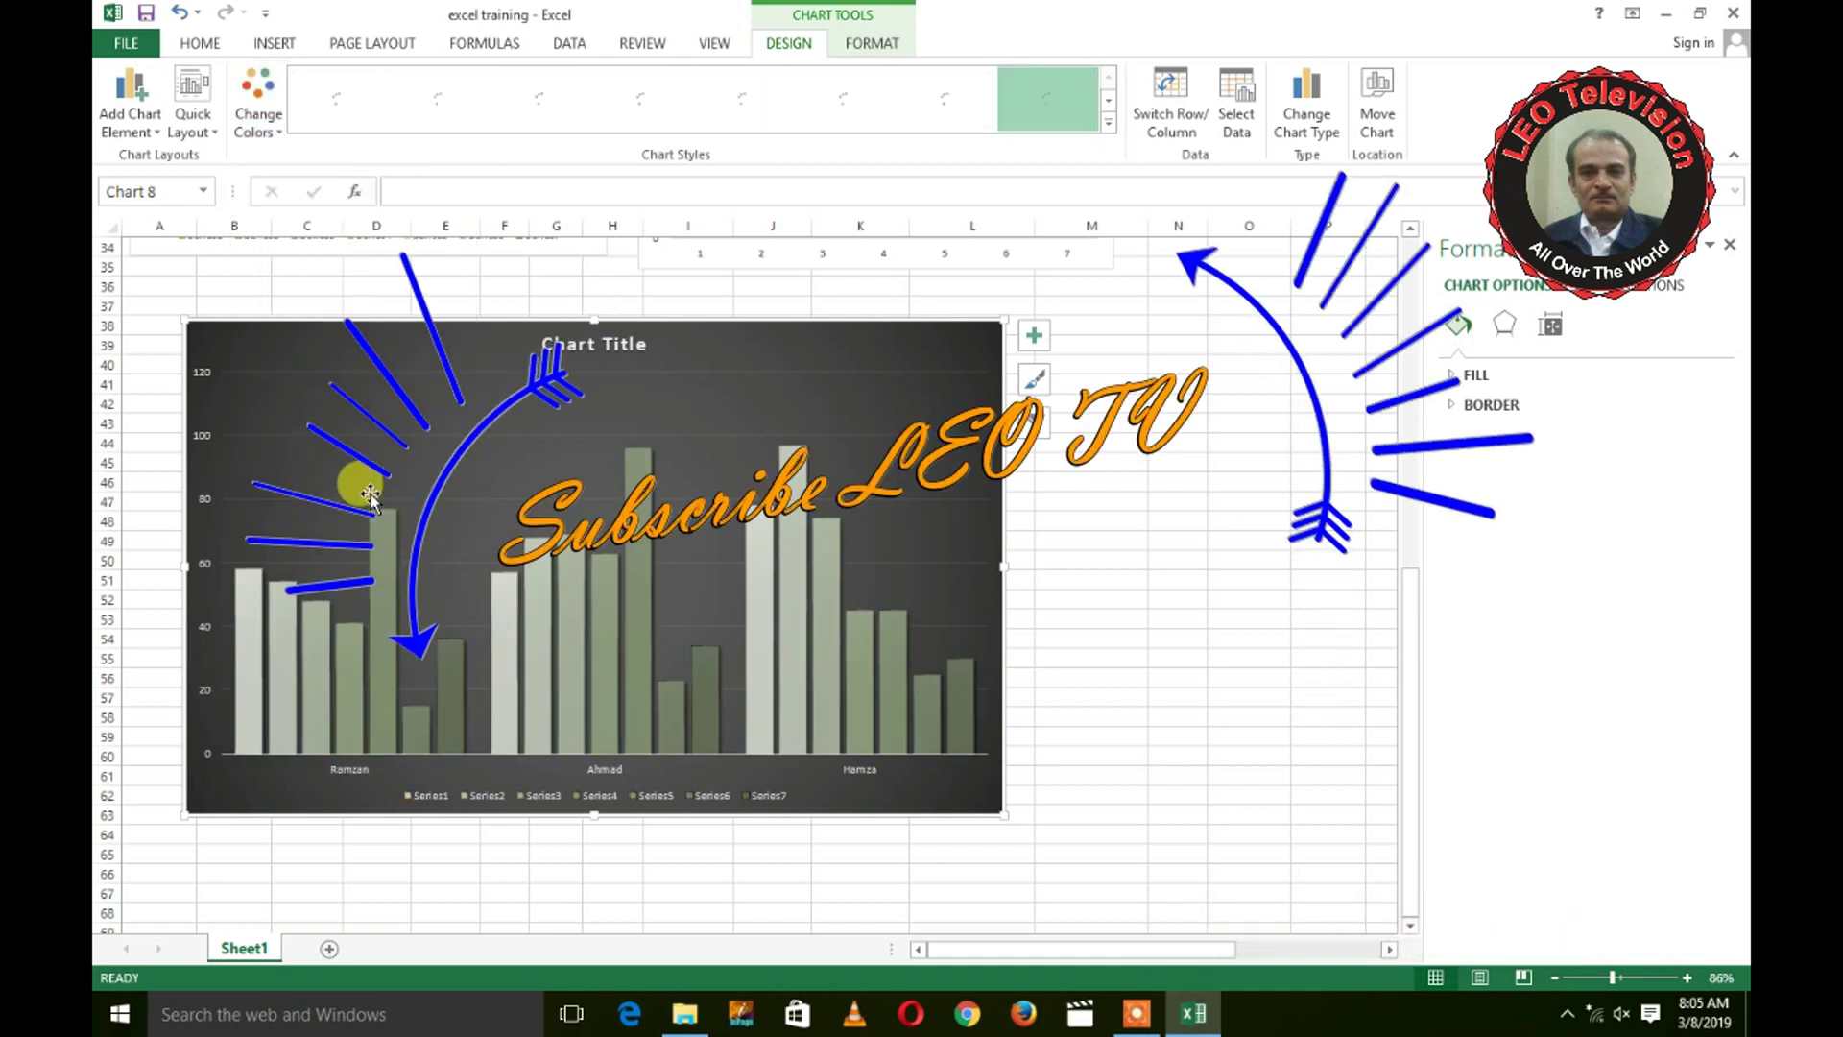
Step: Apply Quick Layout 5 to the Ramzan–Ahmad–Hamza column chart
{"action": "left_click", "coordinate": [137, 125]}
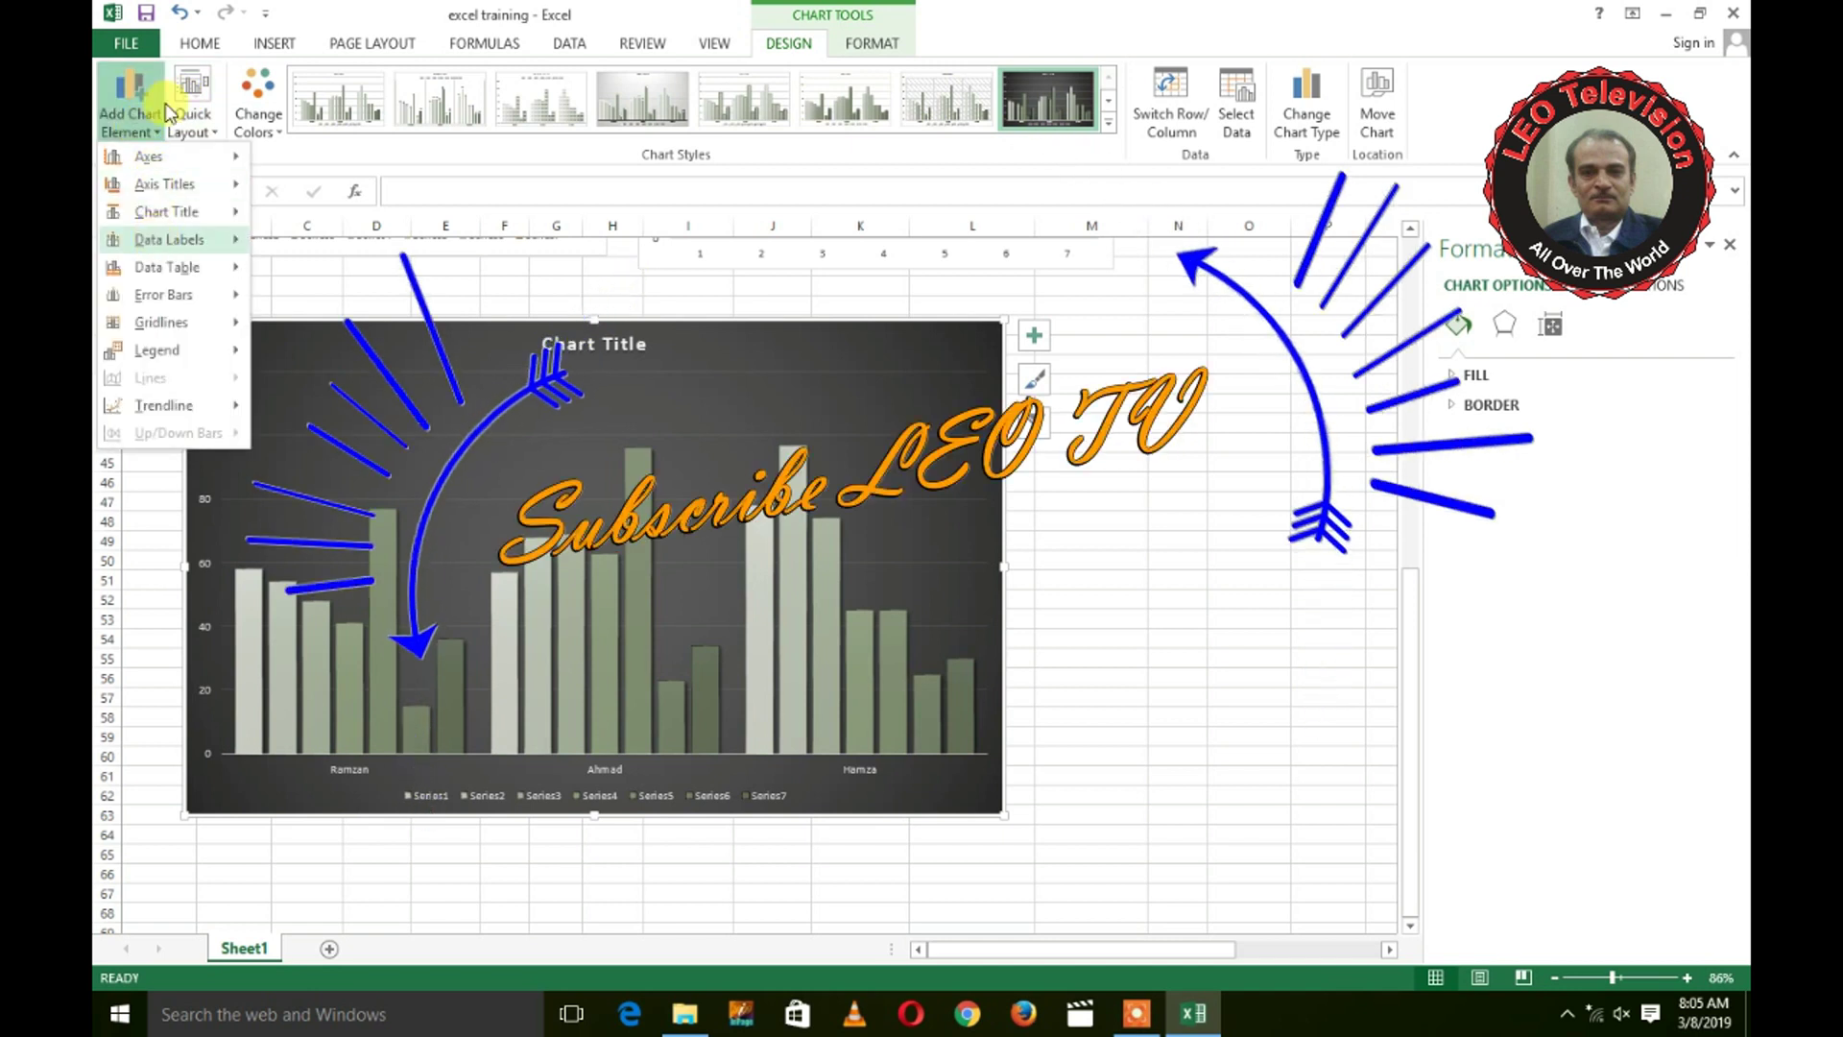
{"action": "left_click", "coordinate": [195, 107]}
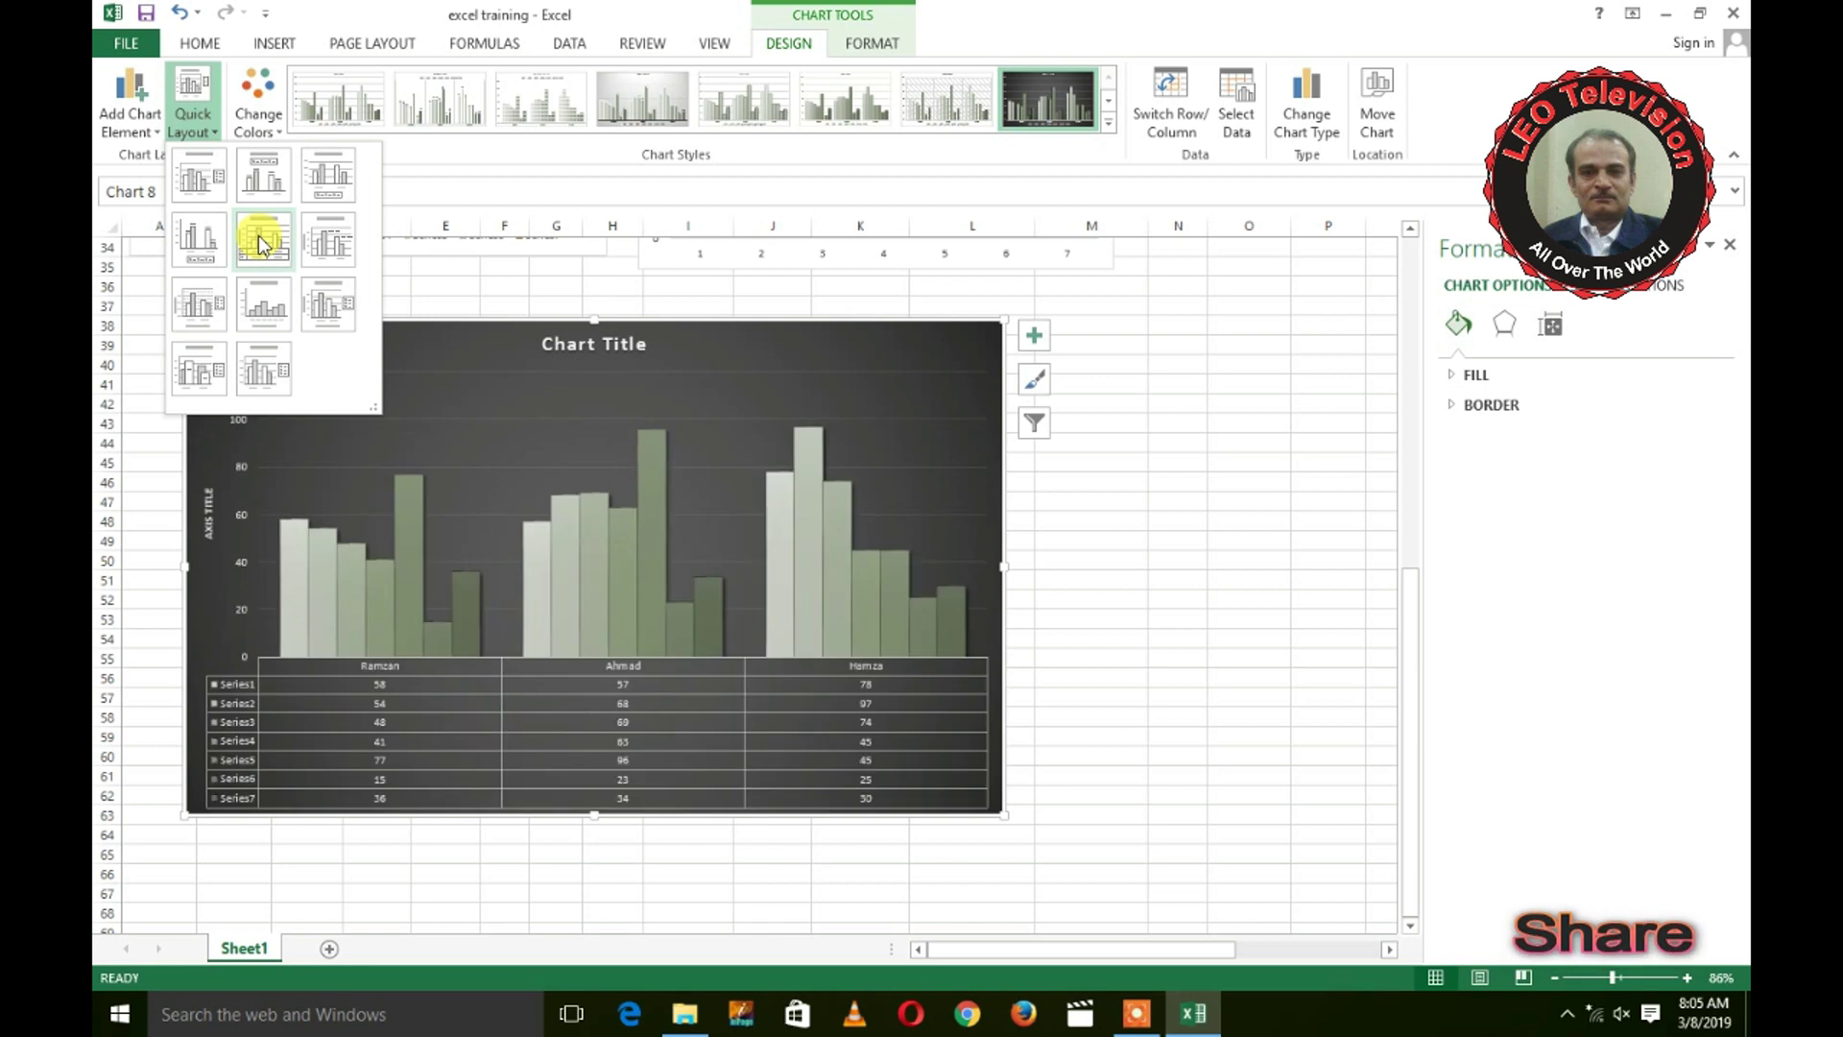
{"action": "left_click", "coordinate": [258, 234]}
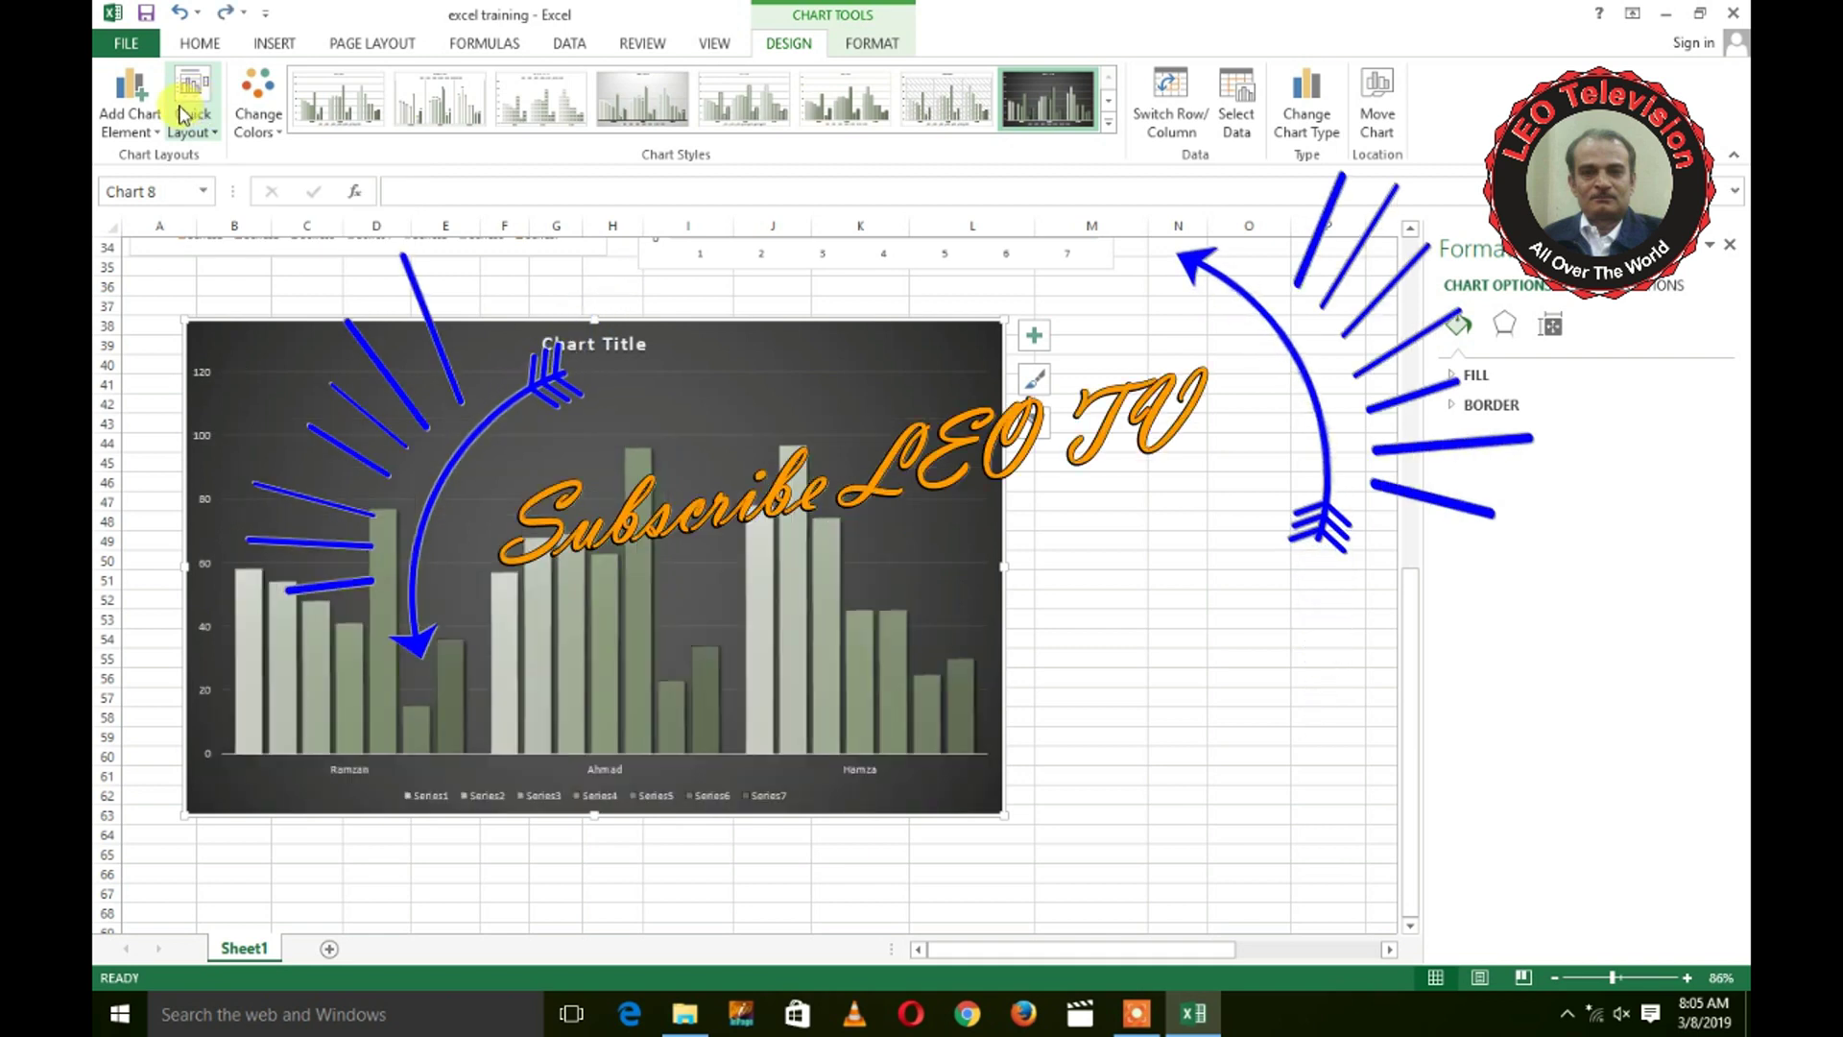
Step: Add Outside End data labels showing each column's mark
{"action": "left_click", "coordinate": [129, 110]}
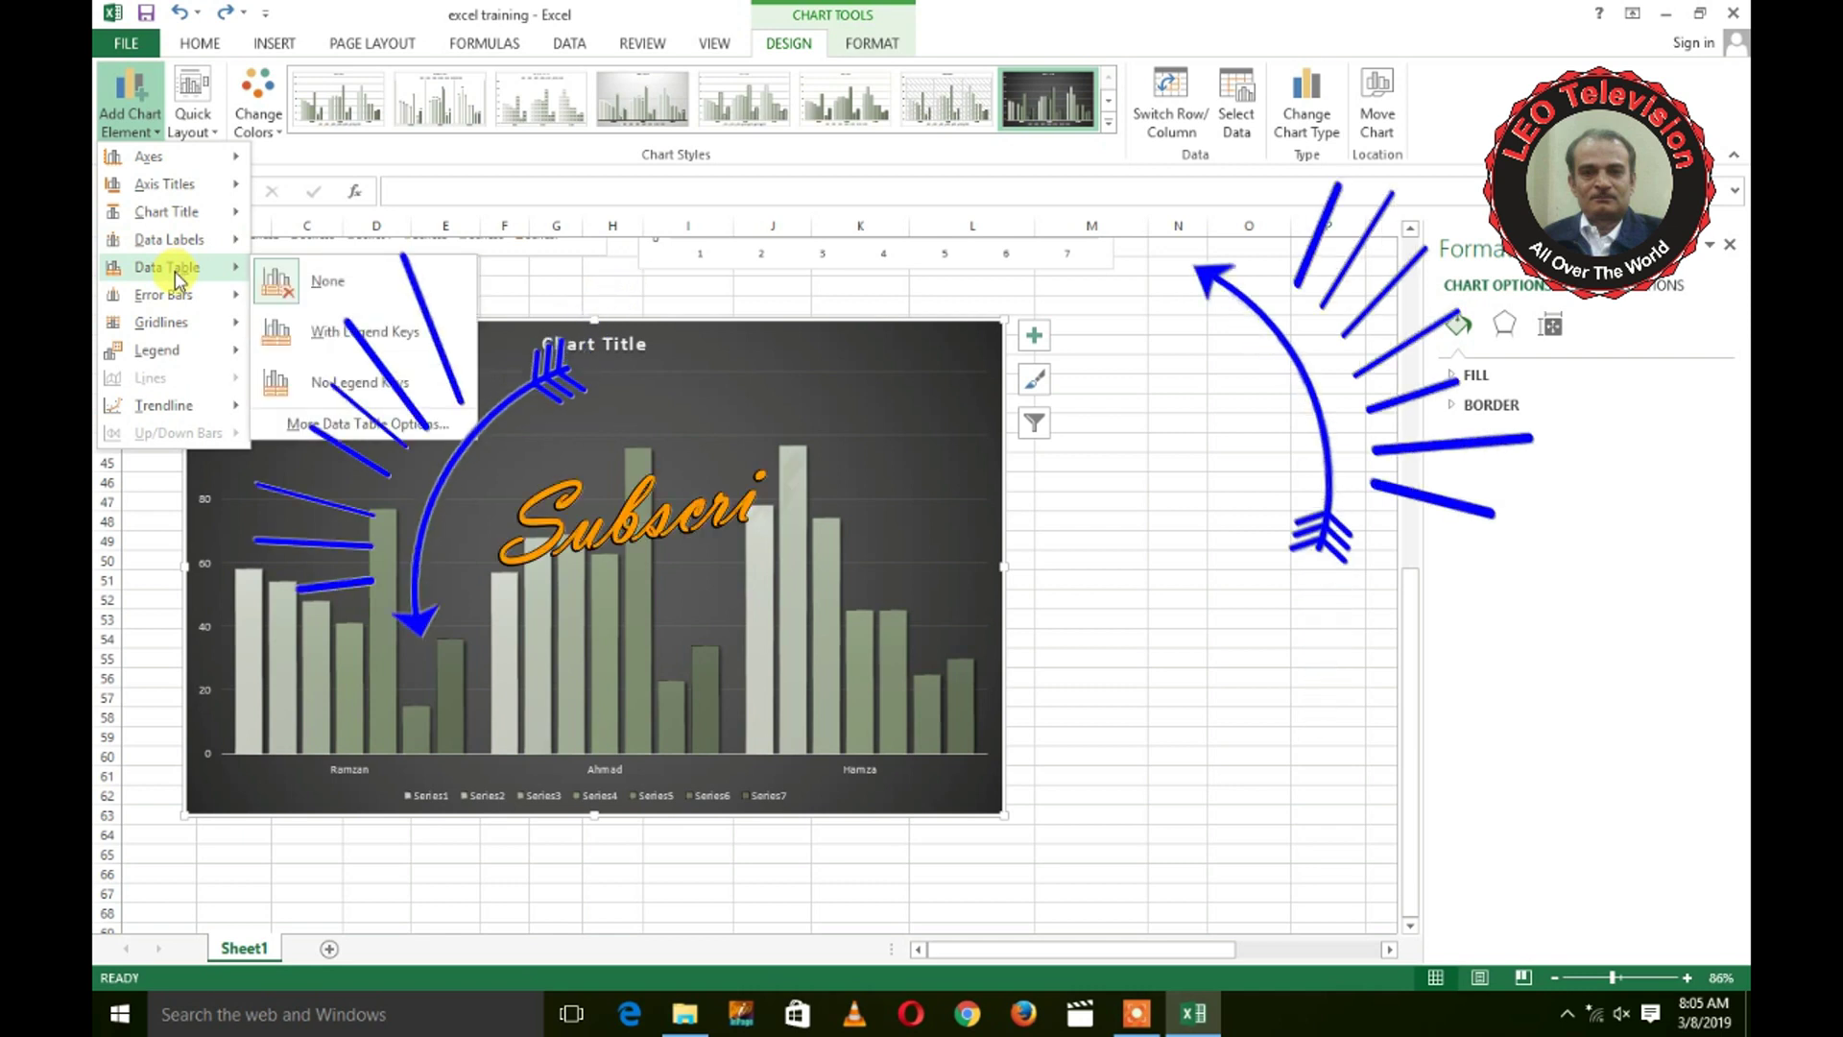
{"action": "mouse_move", "coordinate": [169, 239]}
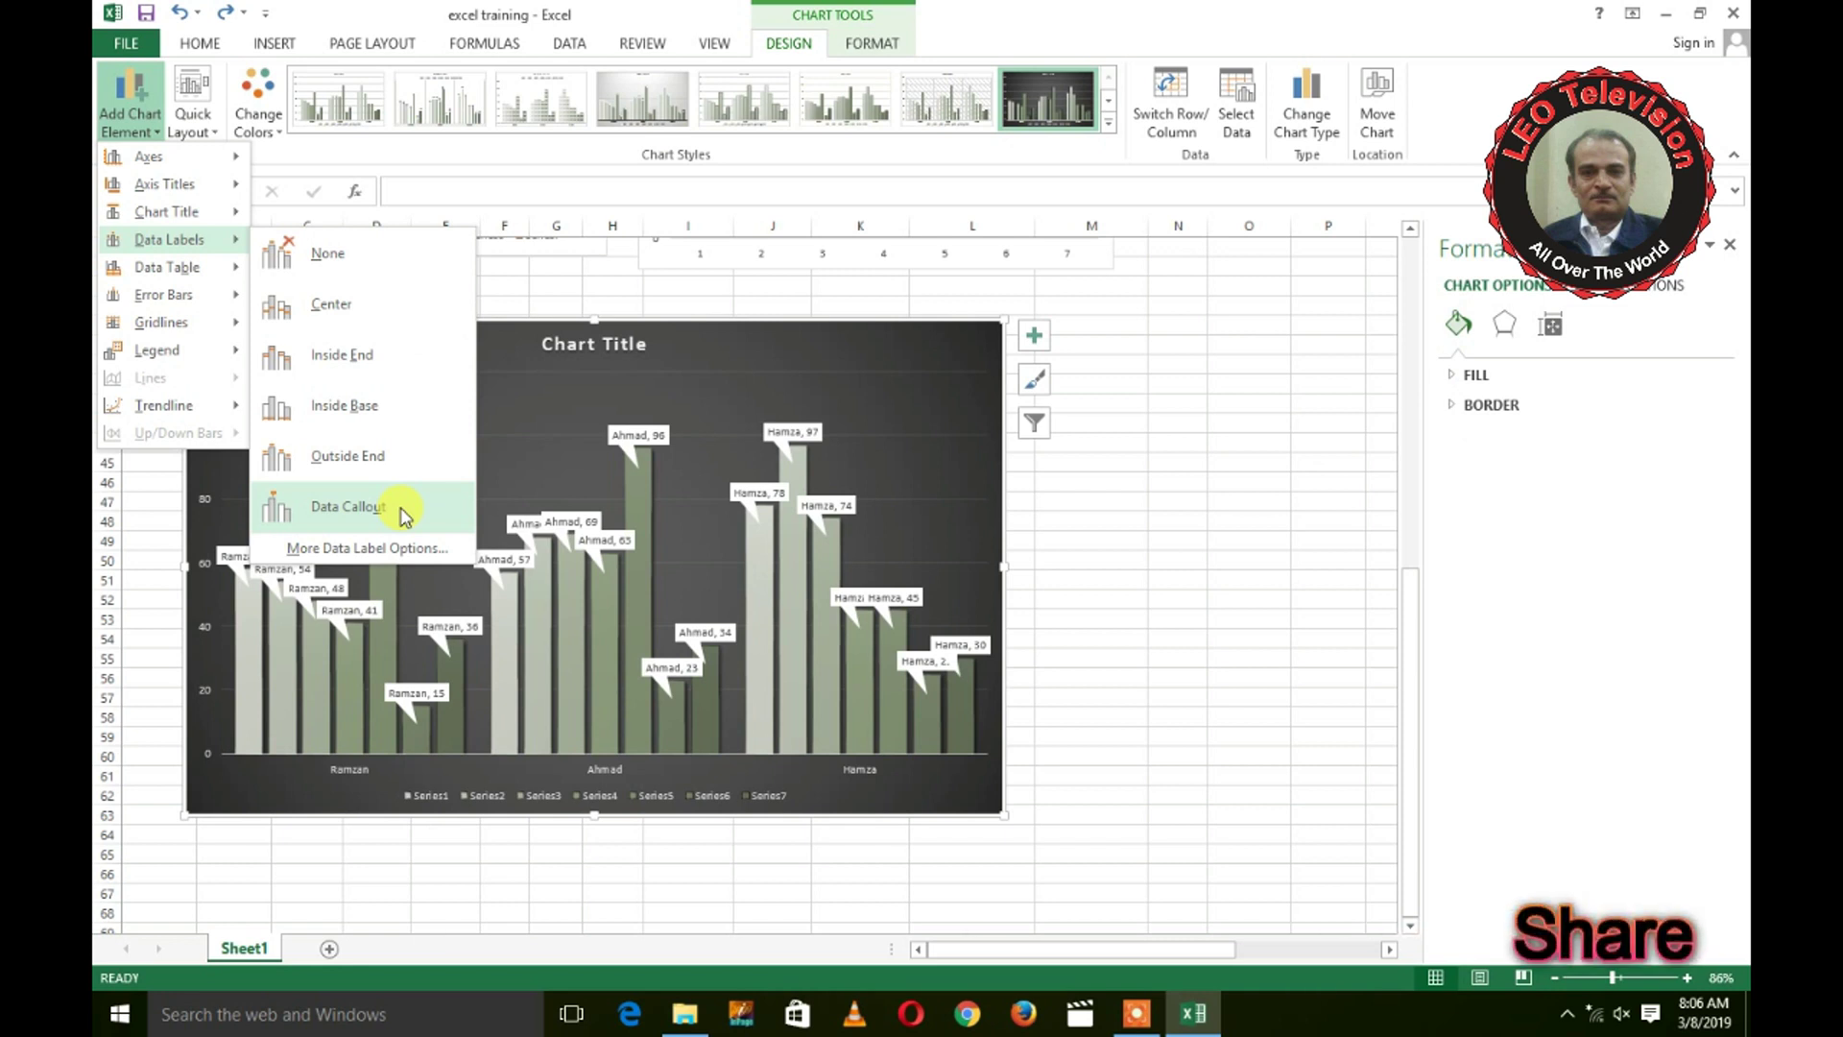
{"action": "left_click", "coordinate": [380, 464]}
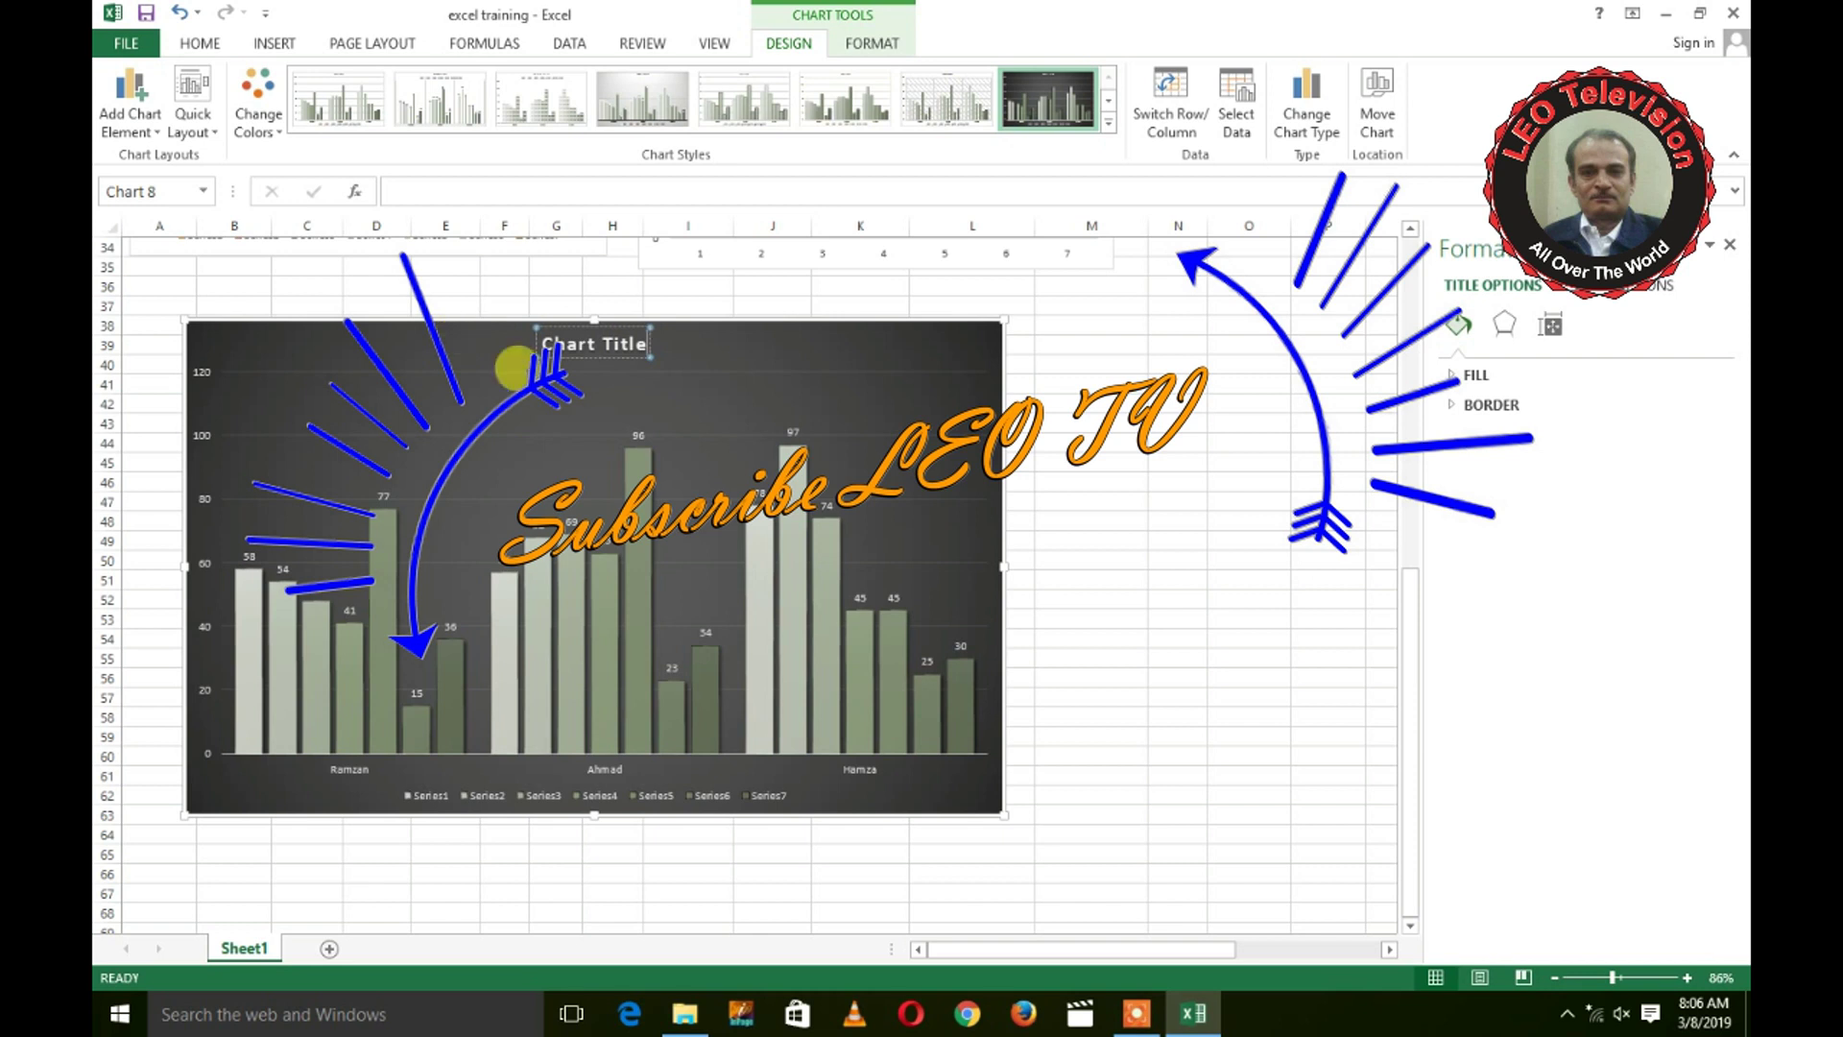
Step: Replace the 'Chart Title' placeholder with the title 'Students'
{"action": "right_click", "coordinate": [524, 377]}
{"action": "key", "text": "Escape"}
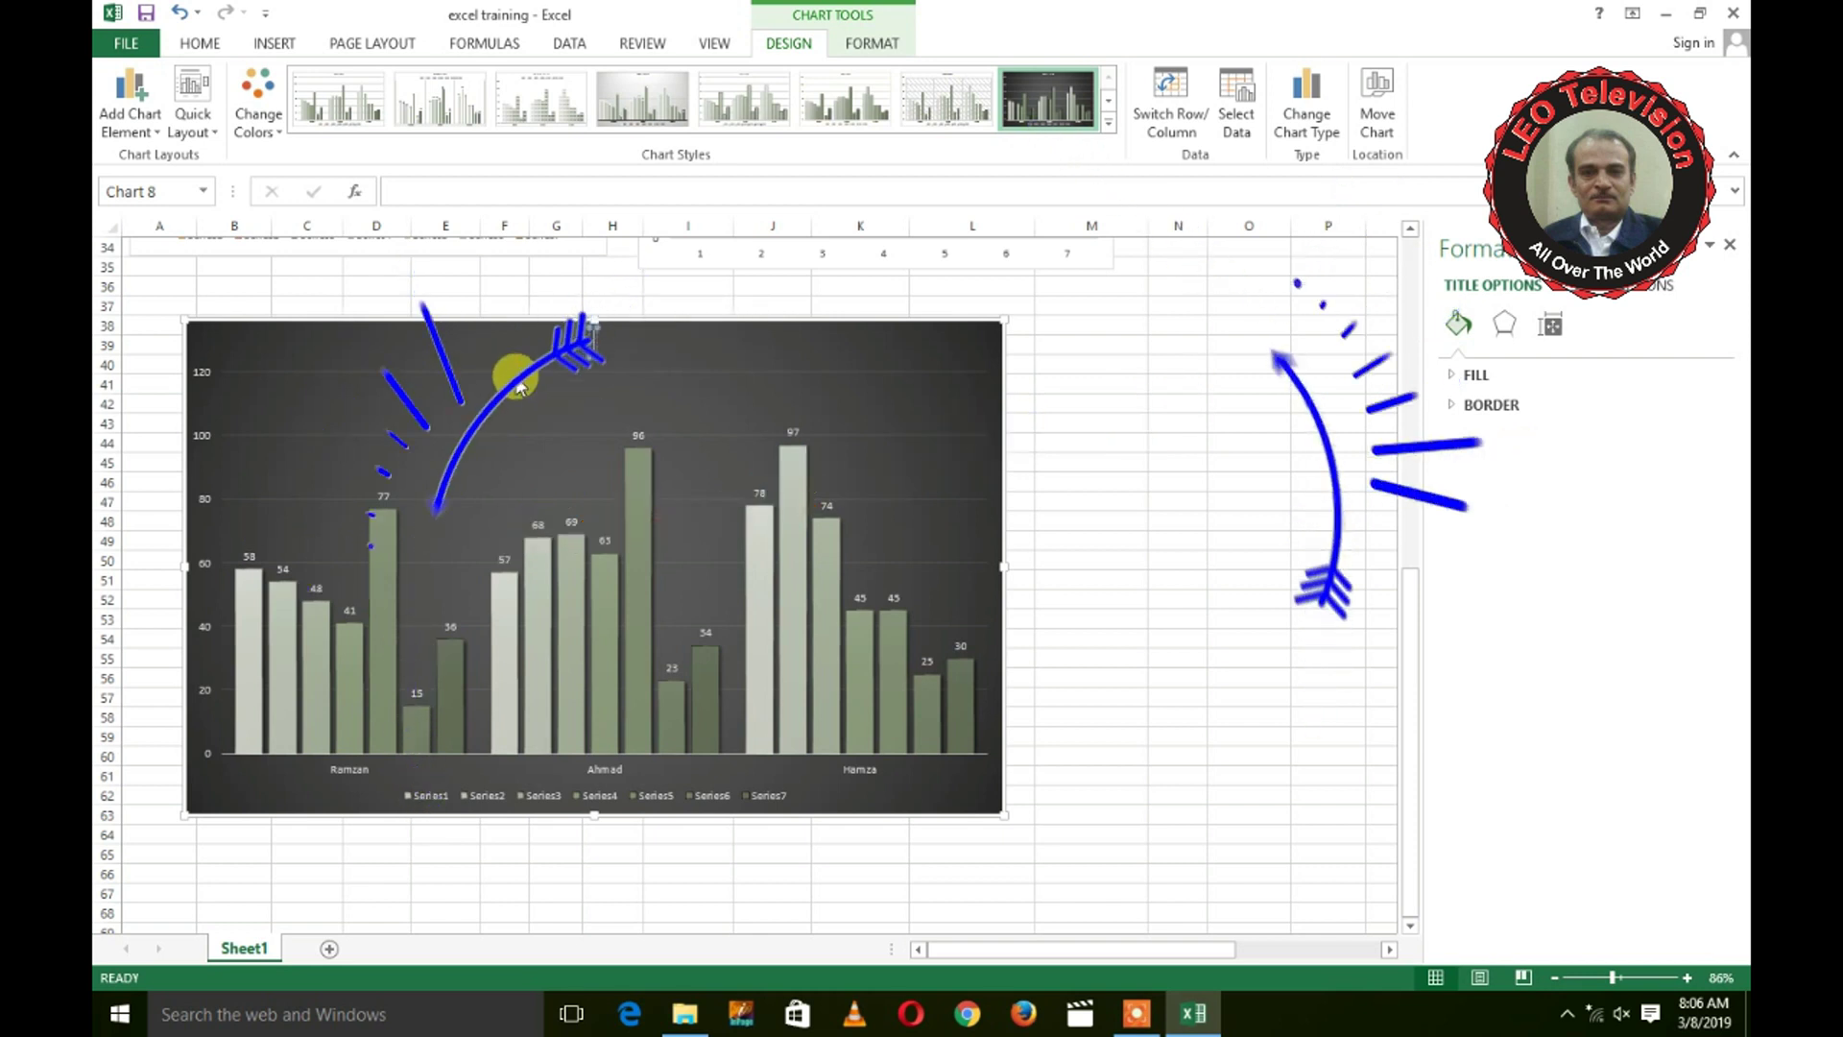
{"action": "type", "text": "Stu"}
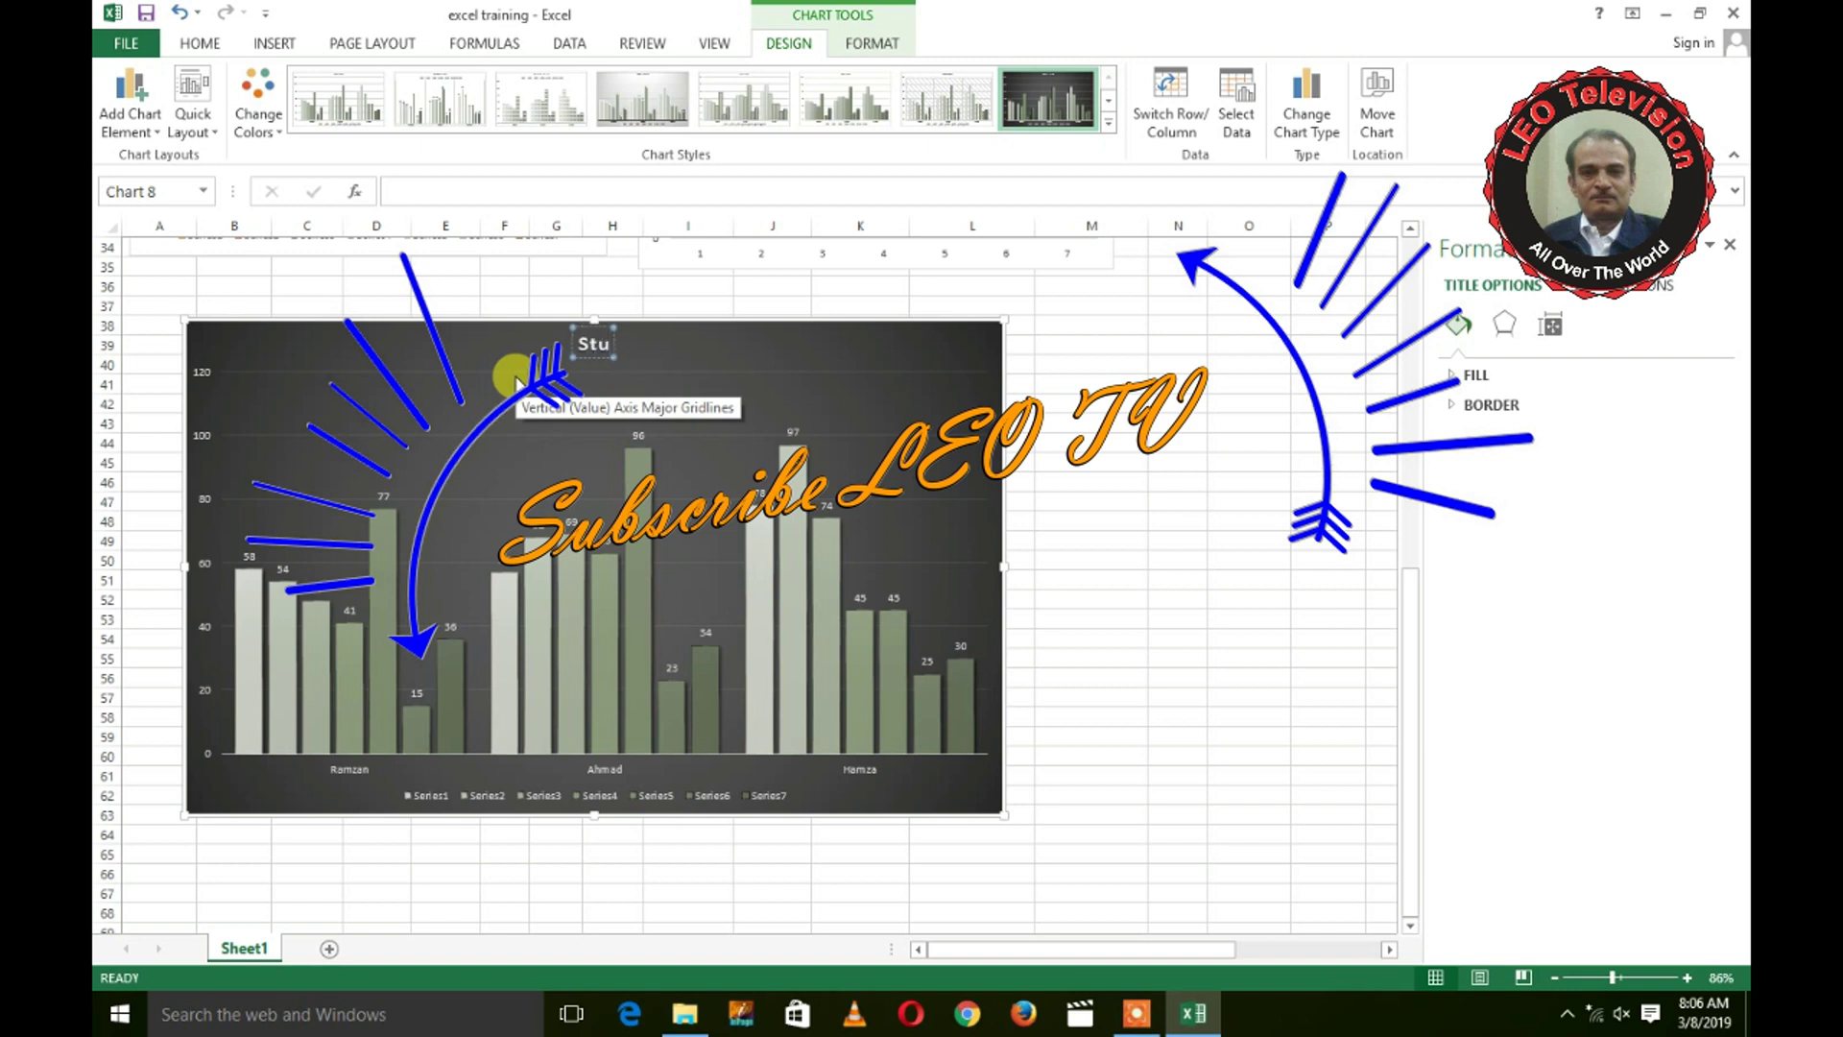
{"action": "type", "text": "den"}
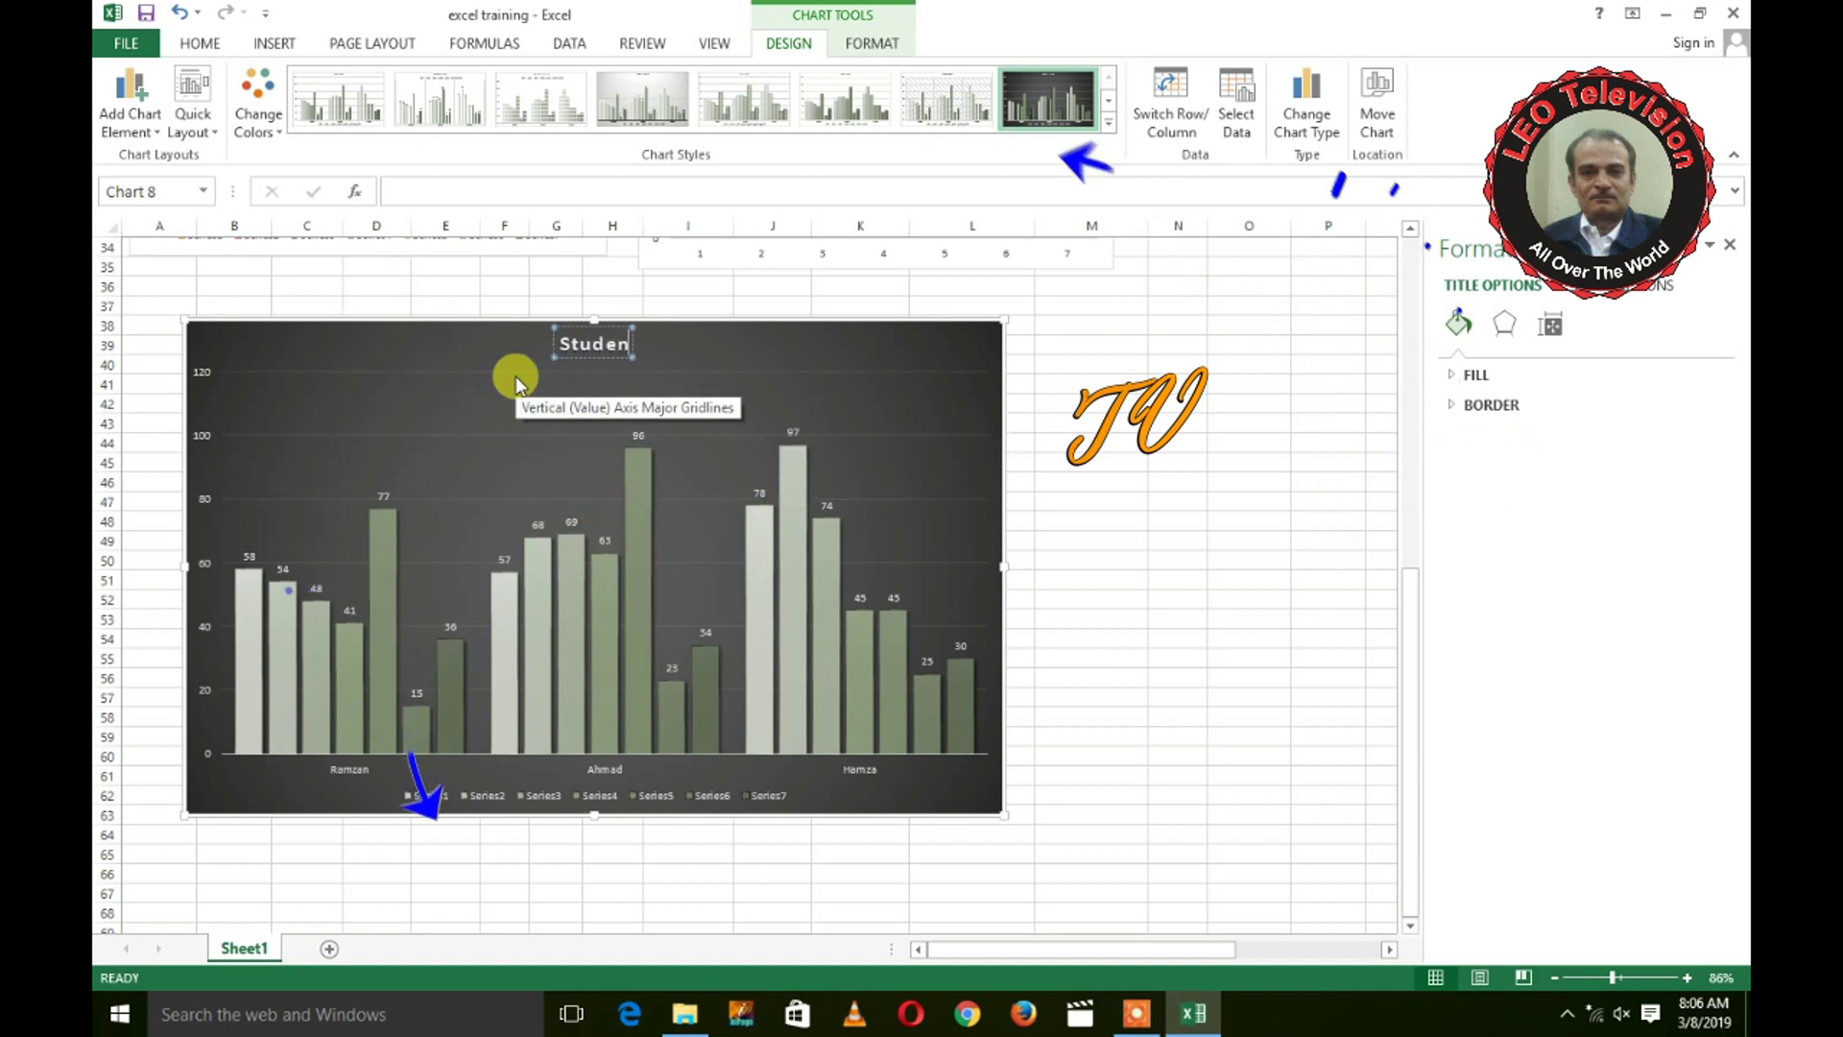
{"action": "type", "text": "ts"}
{"action": "key", "text": "Return"}
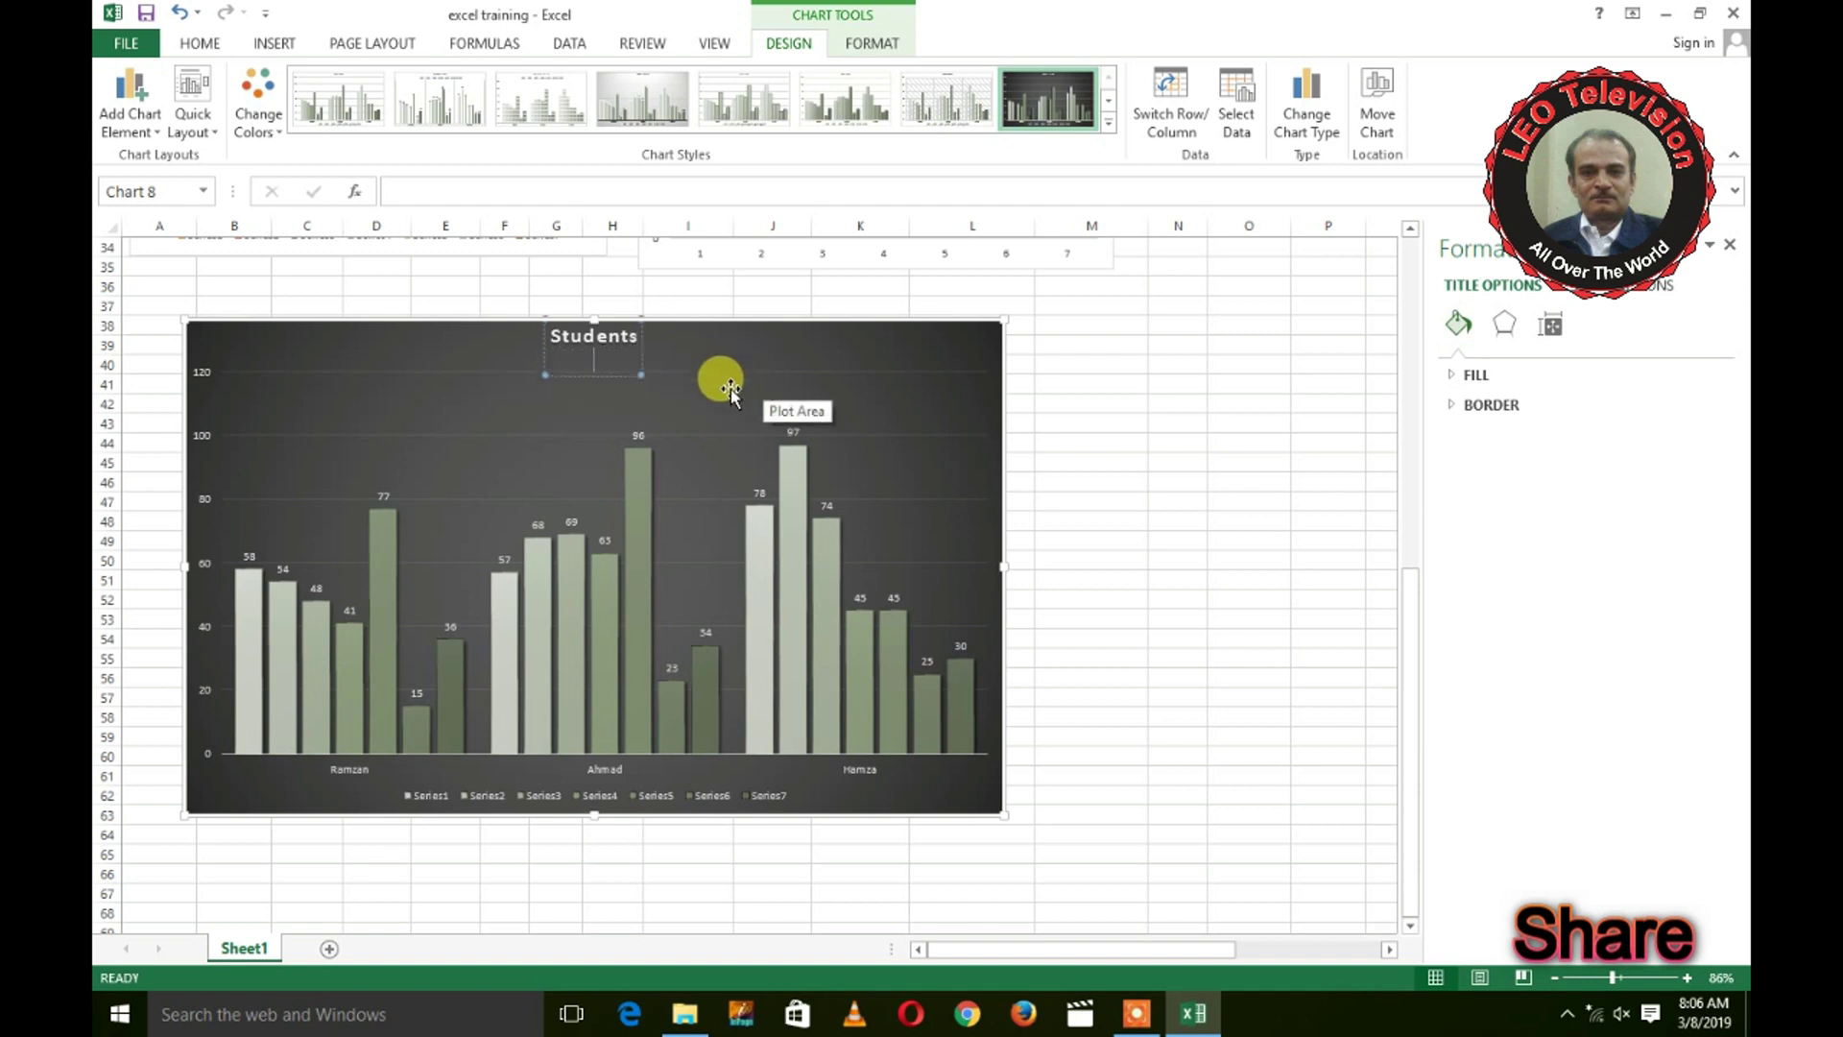
{"action": "left_click", "coordinate": [715, 379]}
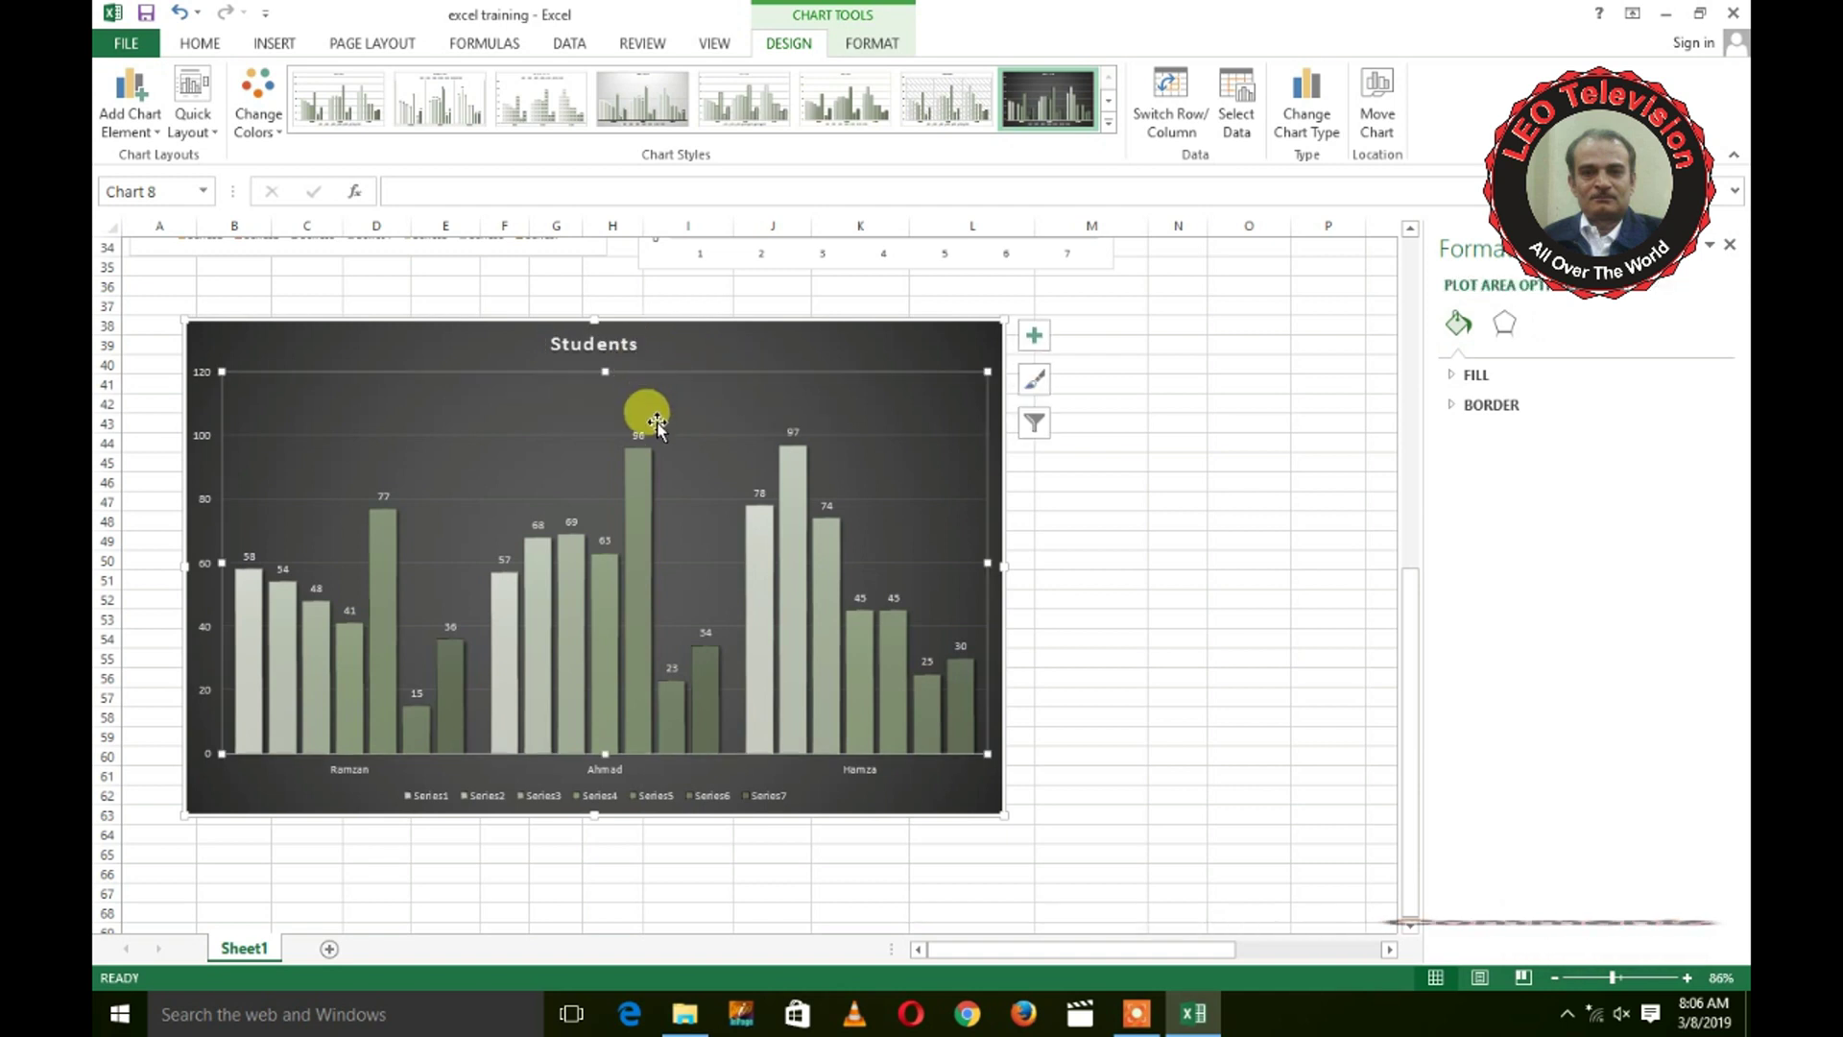
Step: Give the Series5 bars a solid light-blue fill and the Series4 bars orange
{"action": "left_click", "coordinate": [643, 494]}
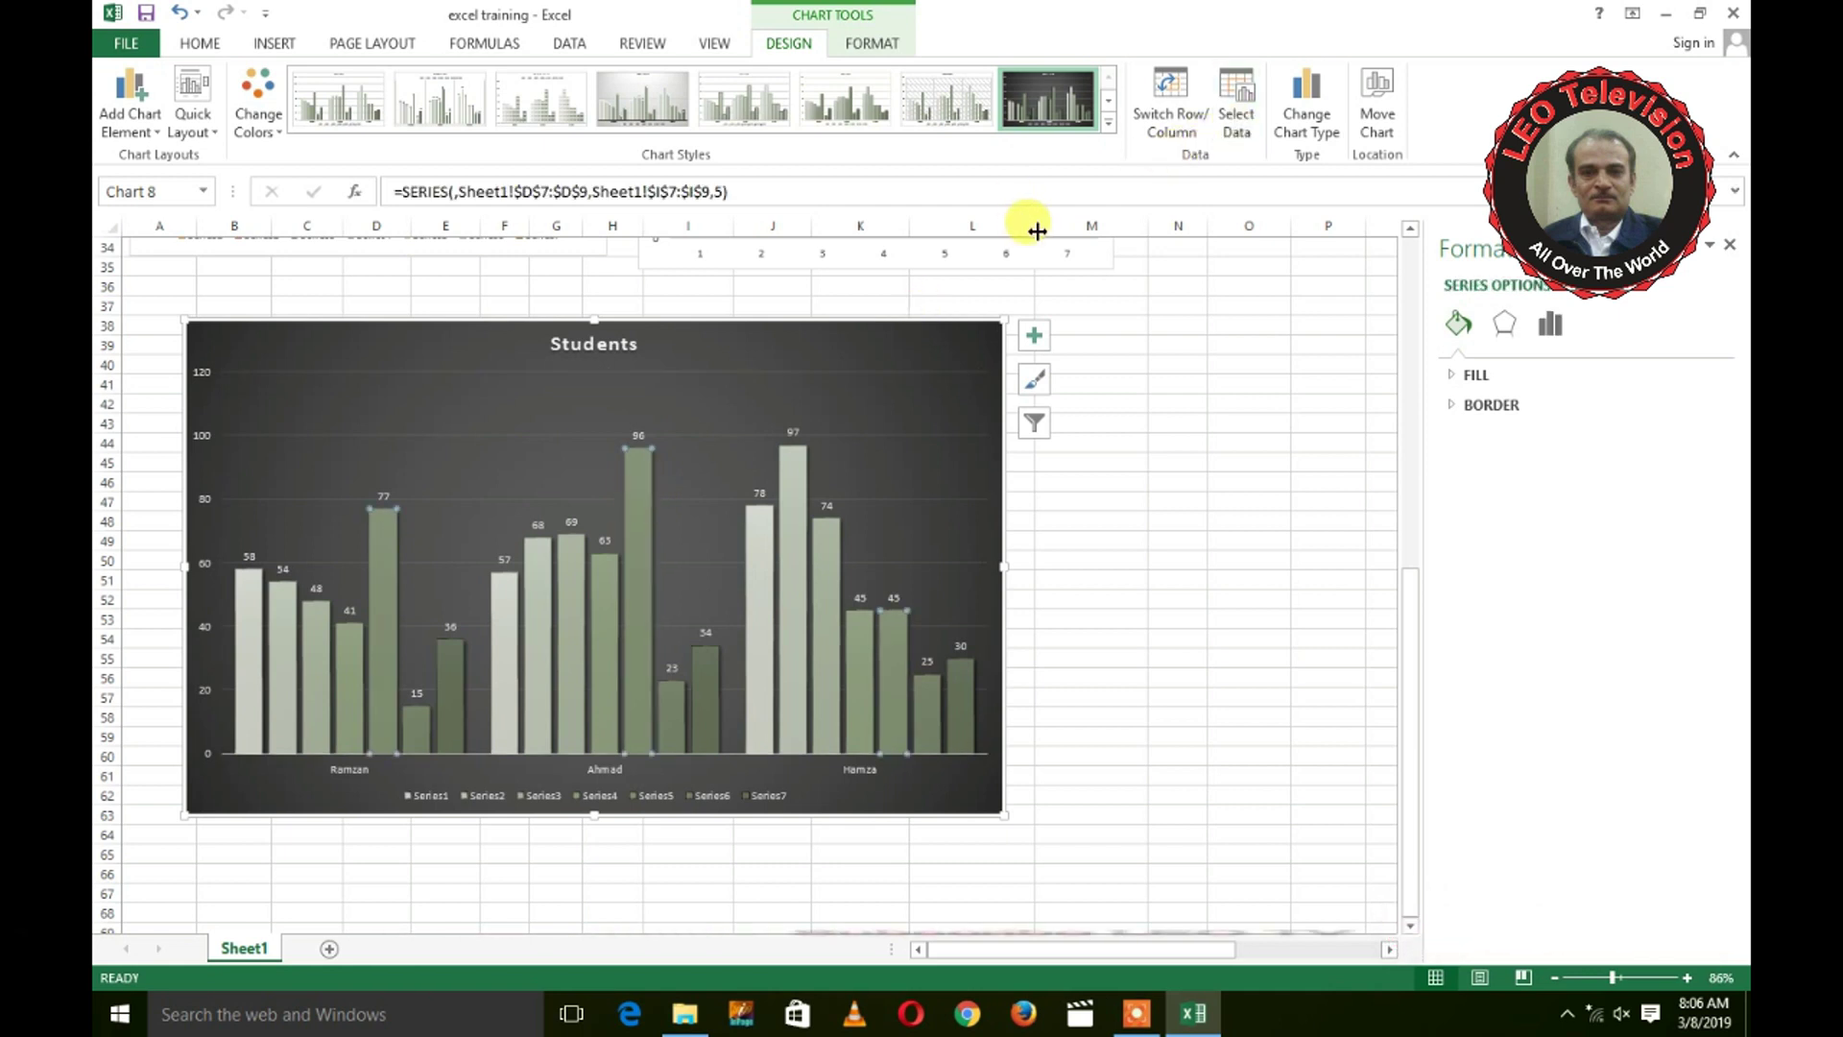
{"action": "left_click", "coordinate": [1479, 380]}
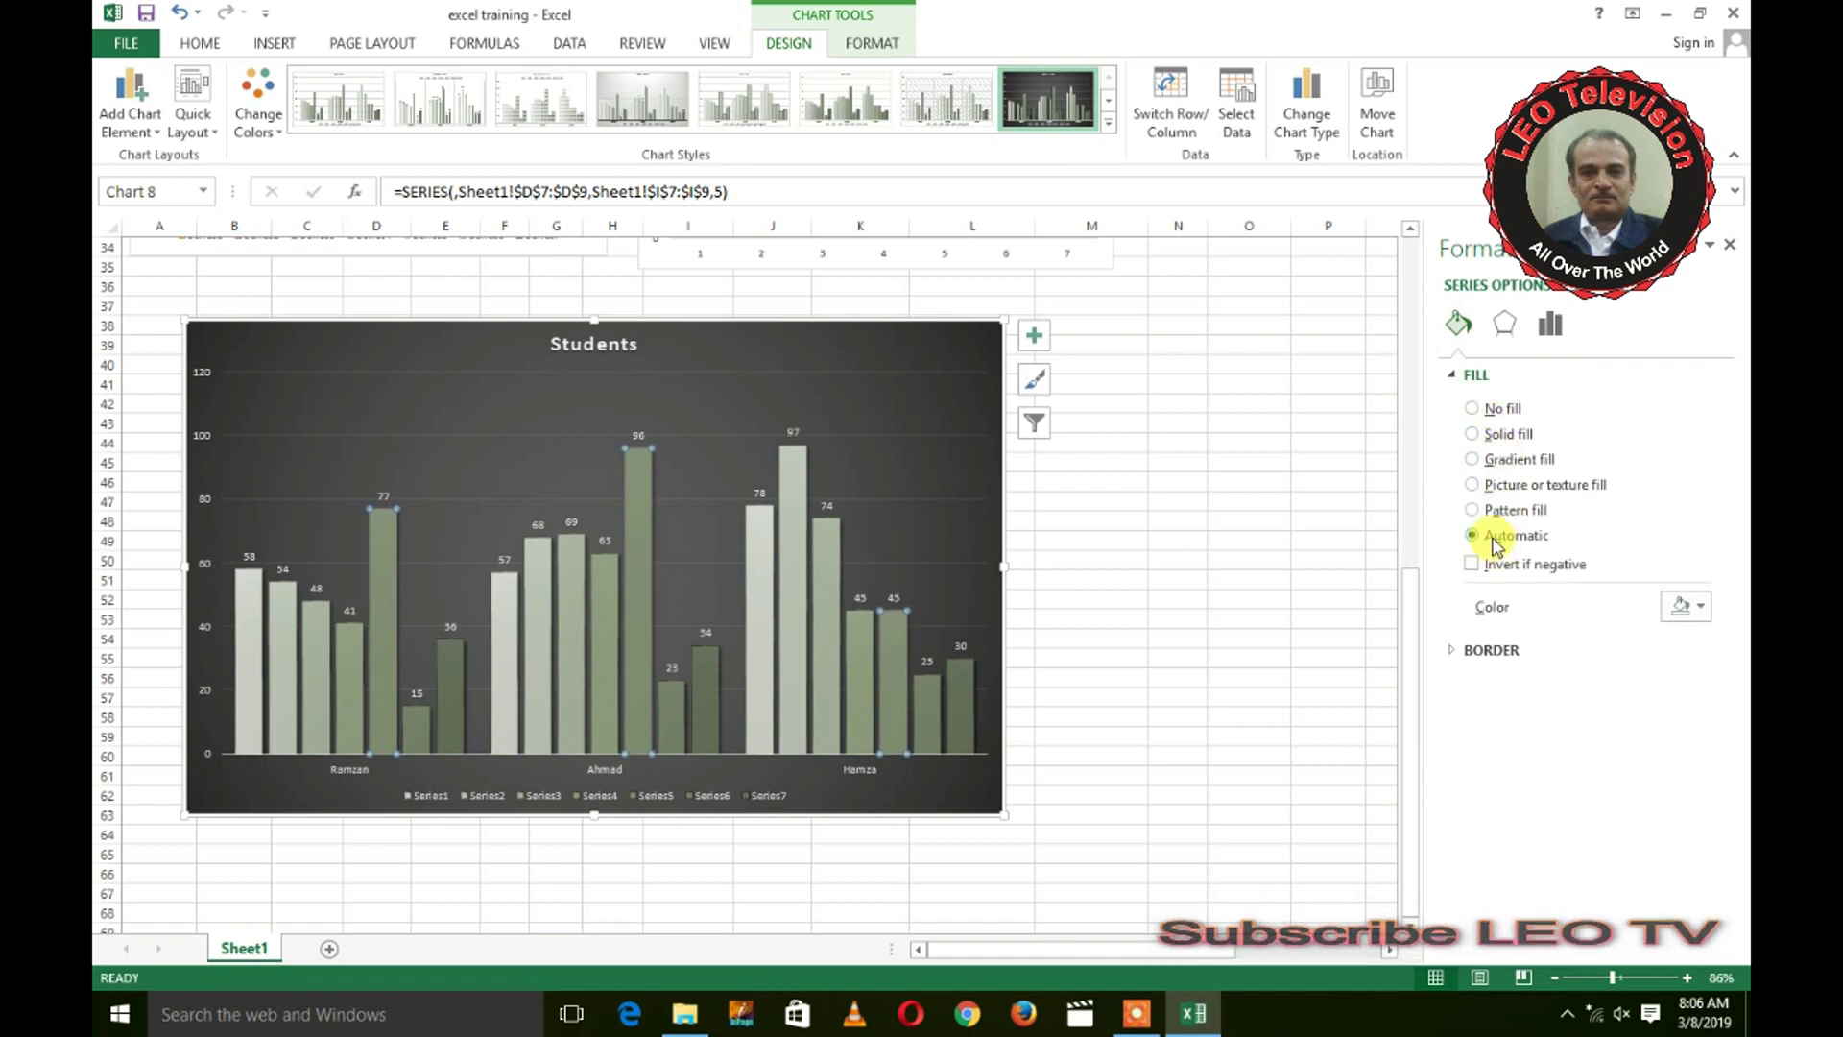
{"action": "left_click", "coordinate": [1496, 434]}
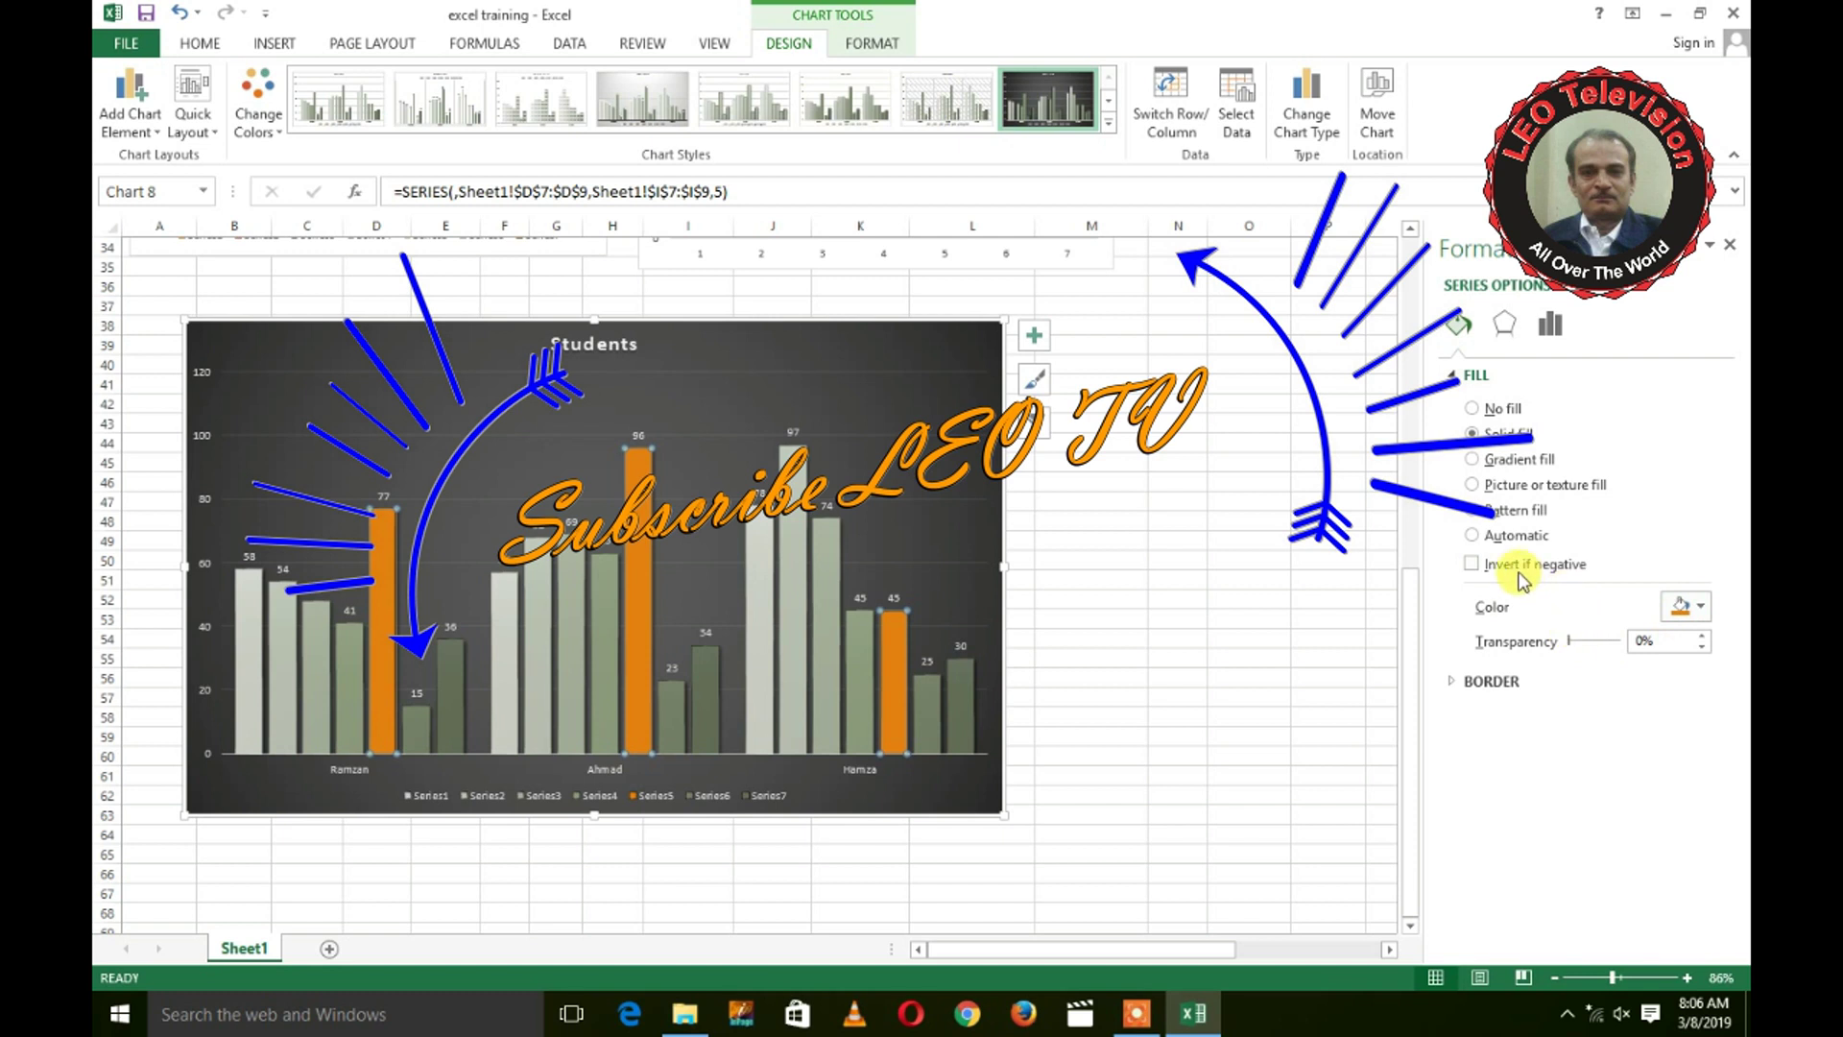
{"action": "left_click", "coordinate": [1701, 607]}
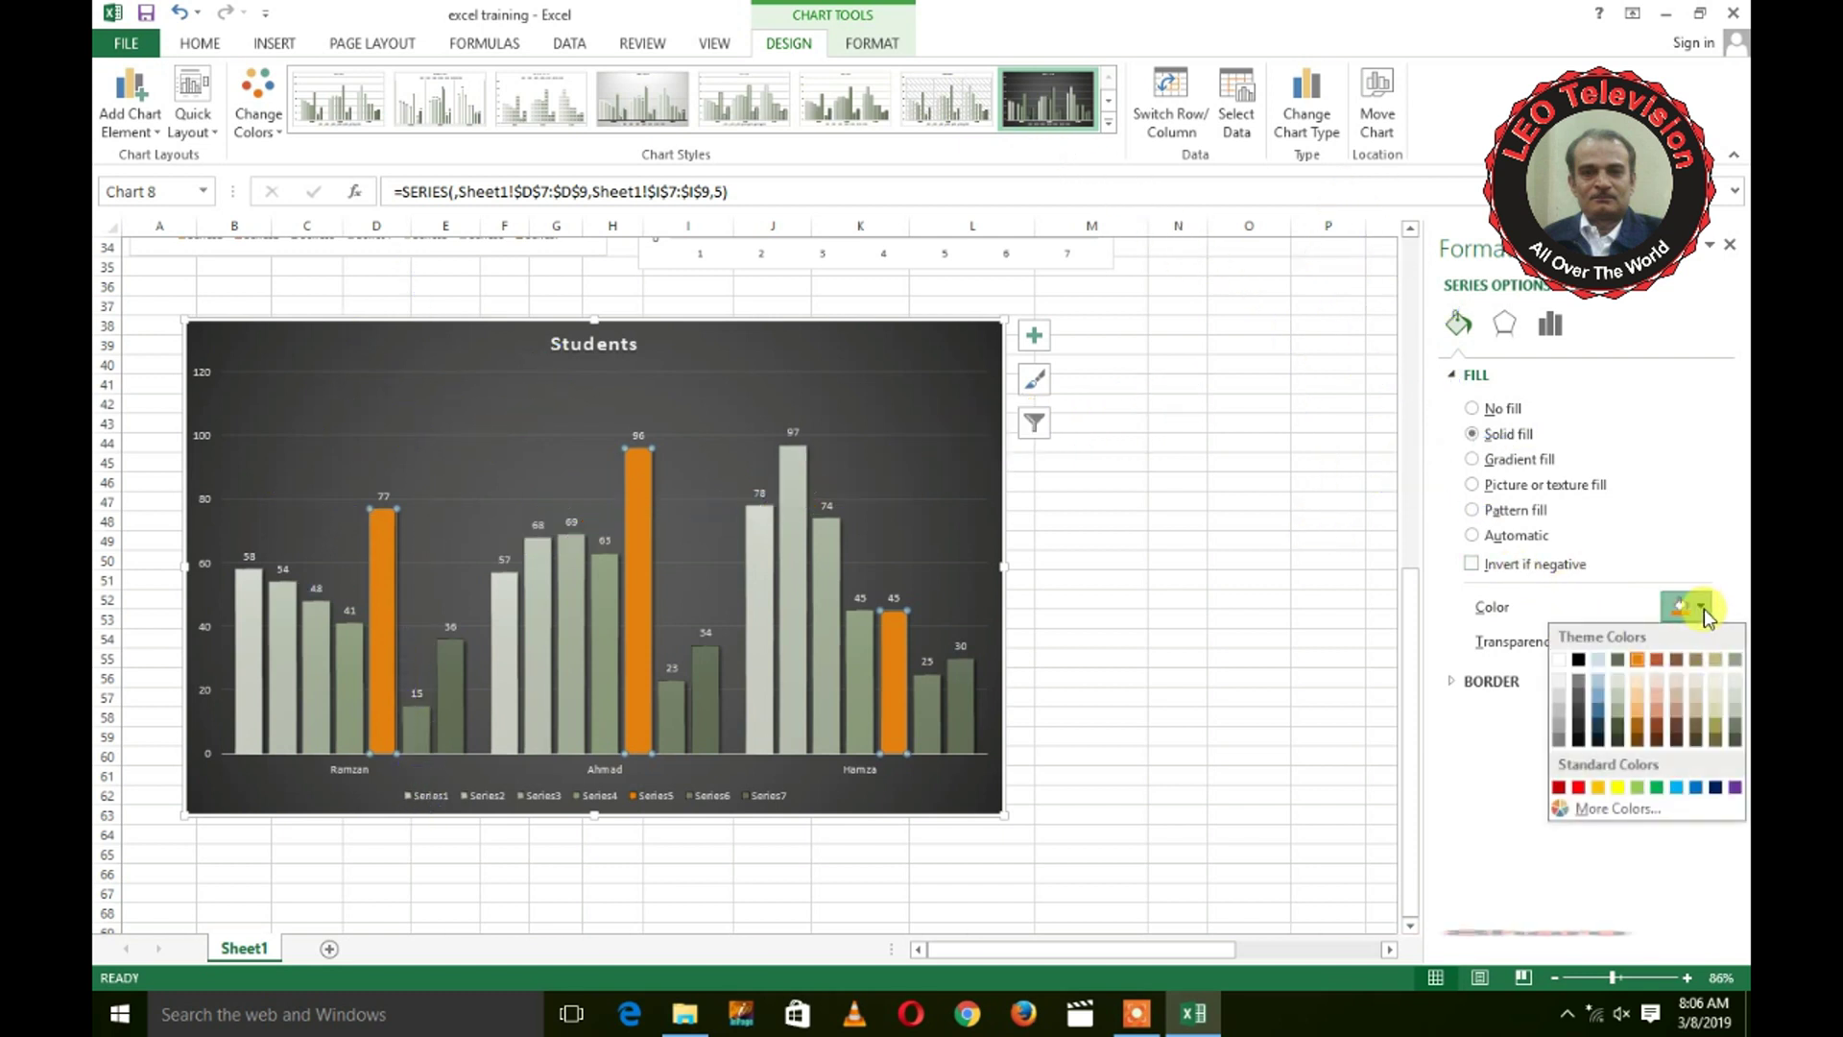
{"action": "left_click", "coordinate": [1599, 699]}
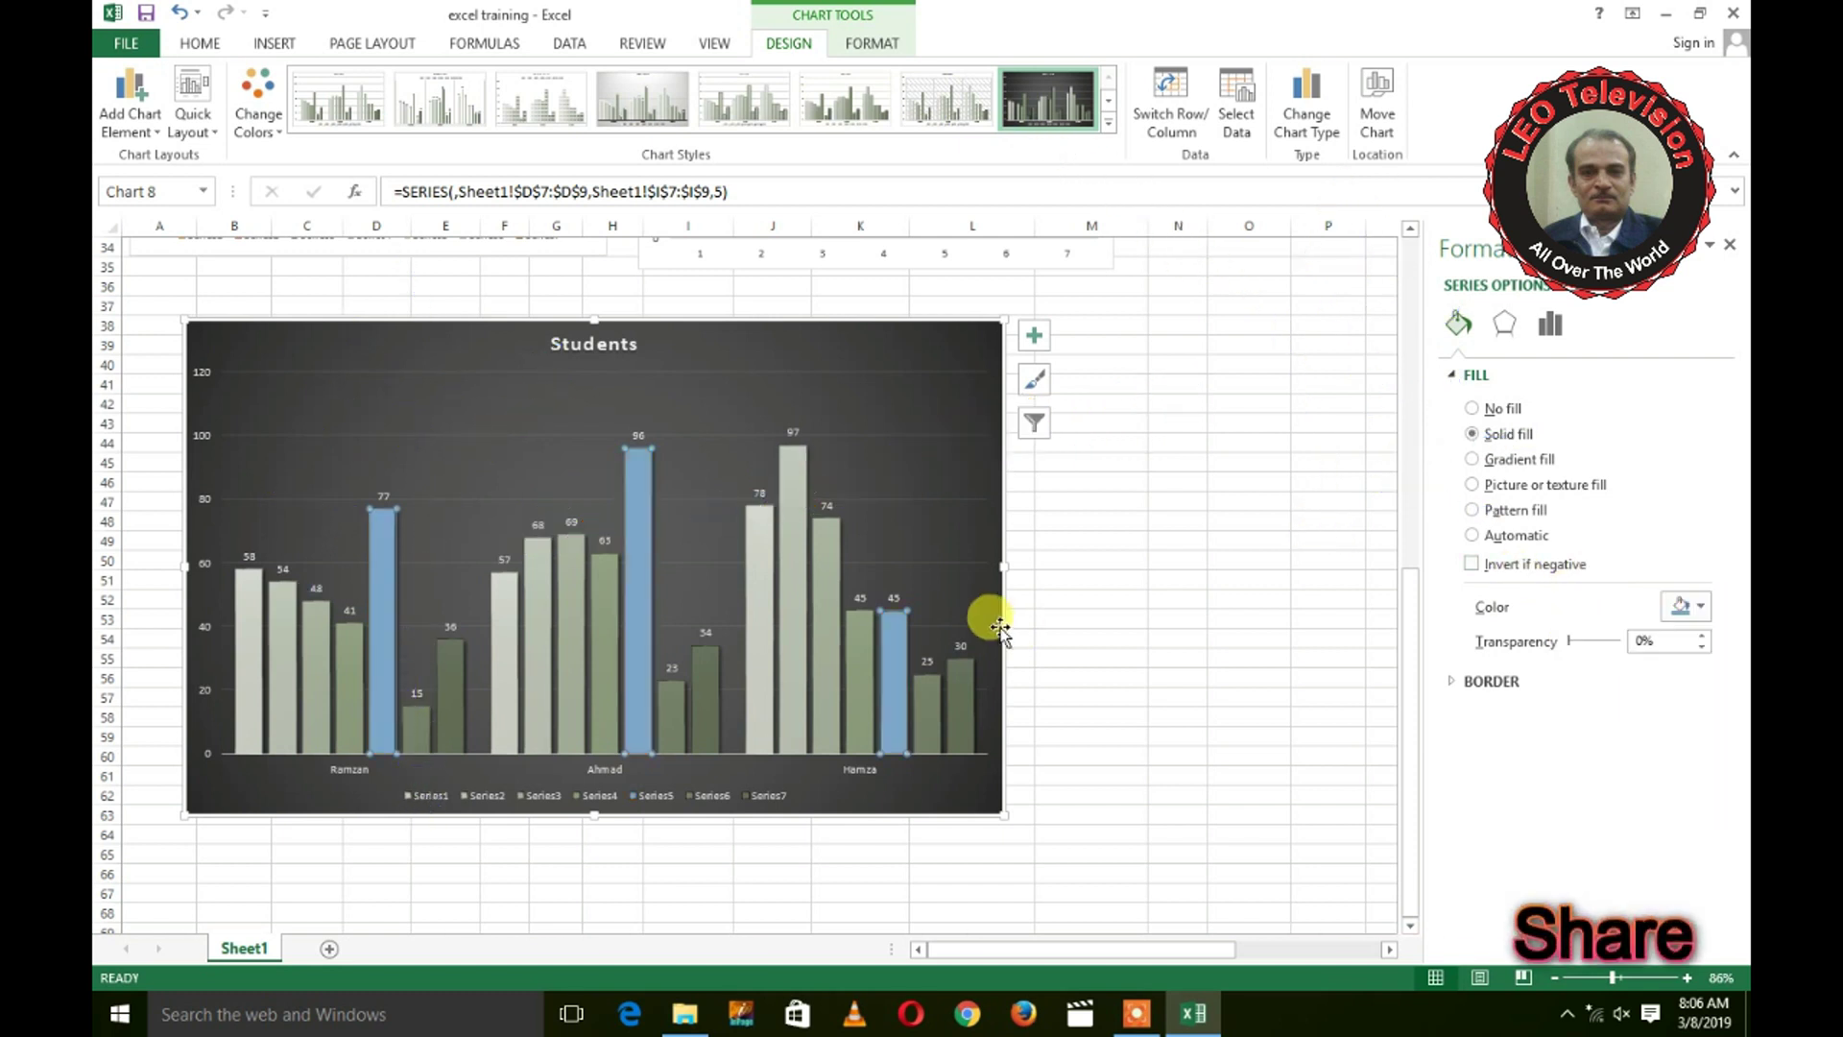
{"action": "left_click", "coordinate": [860, 641]}
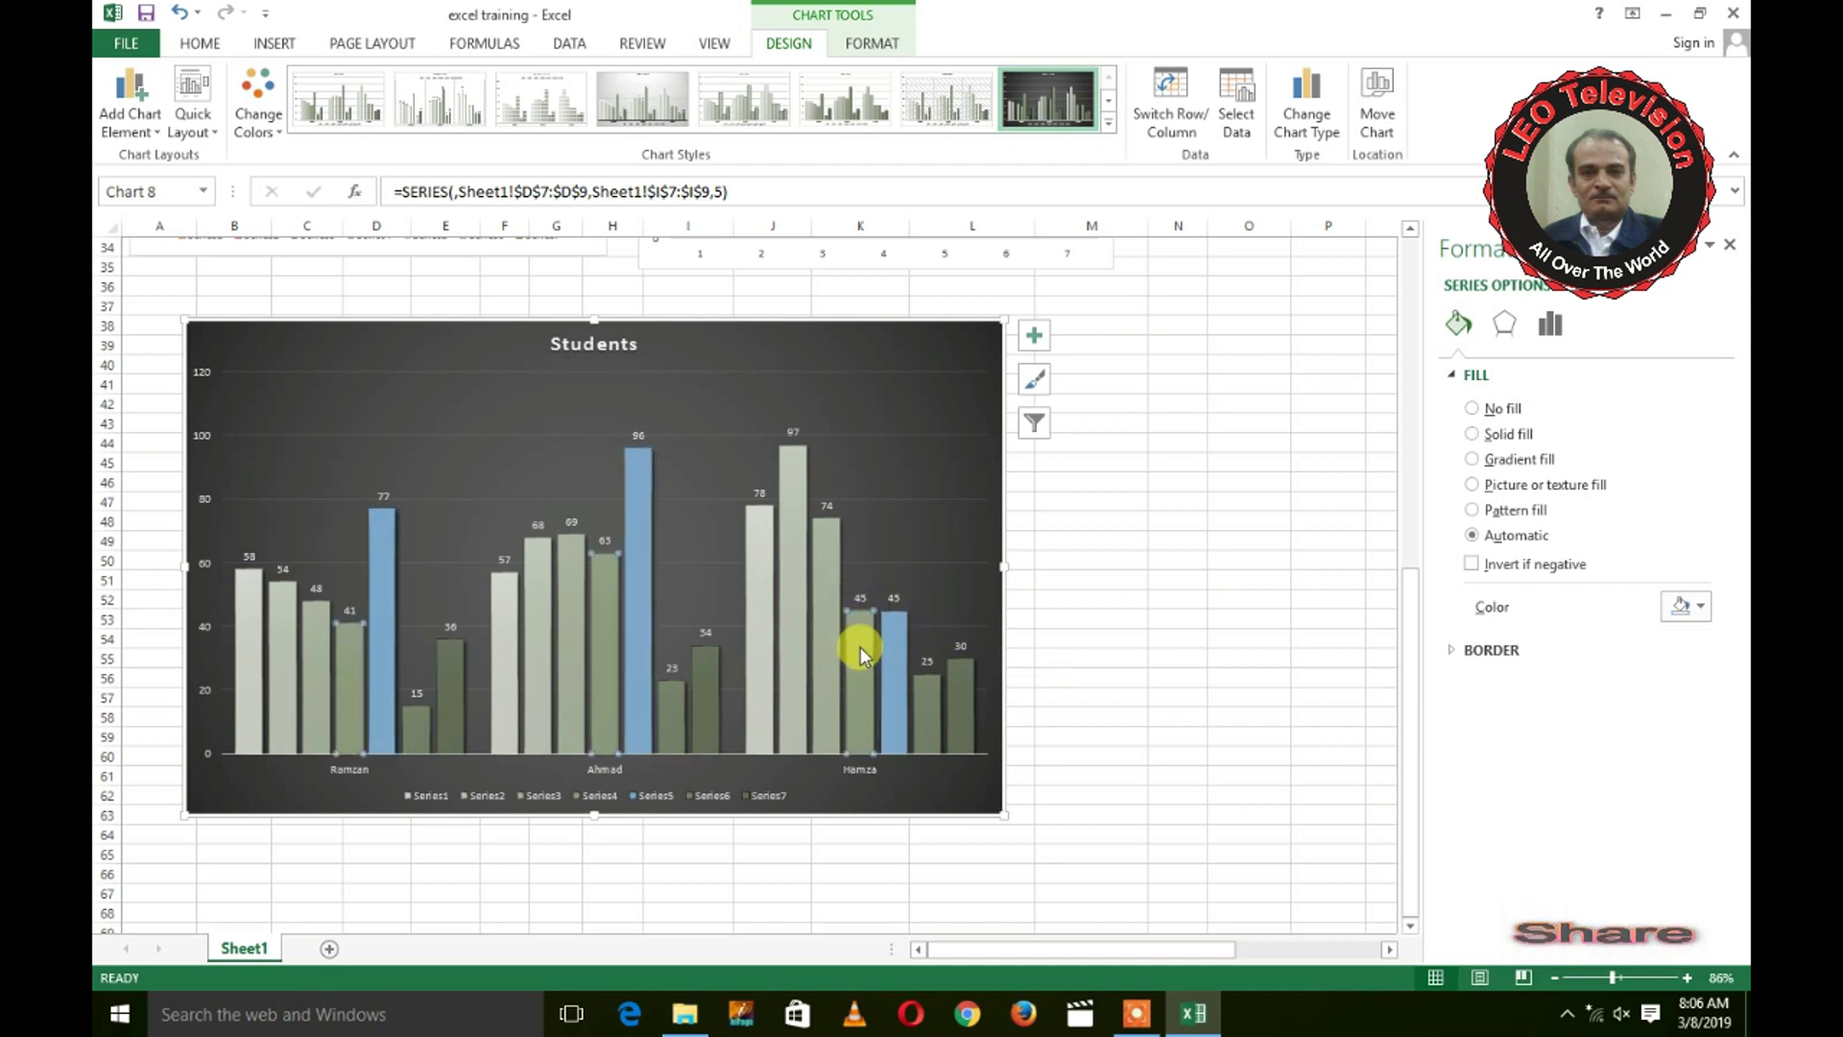
{"action": "left_click", "coordinate": [1701, 610]}
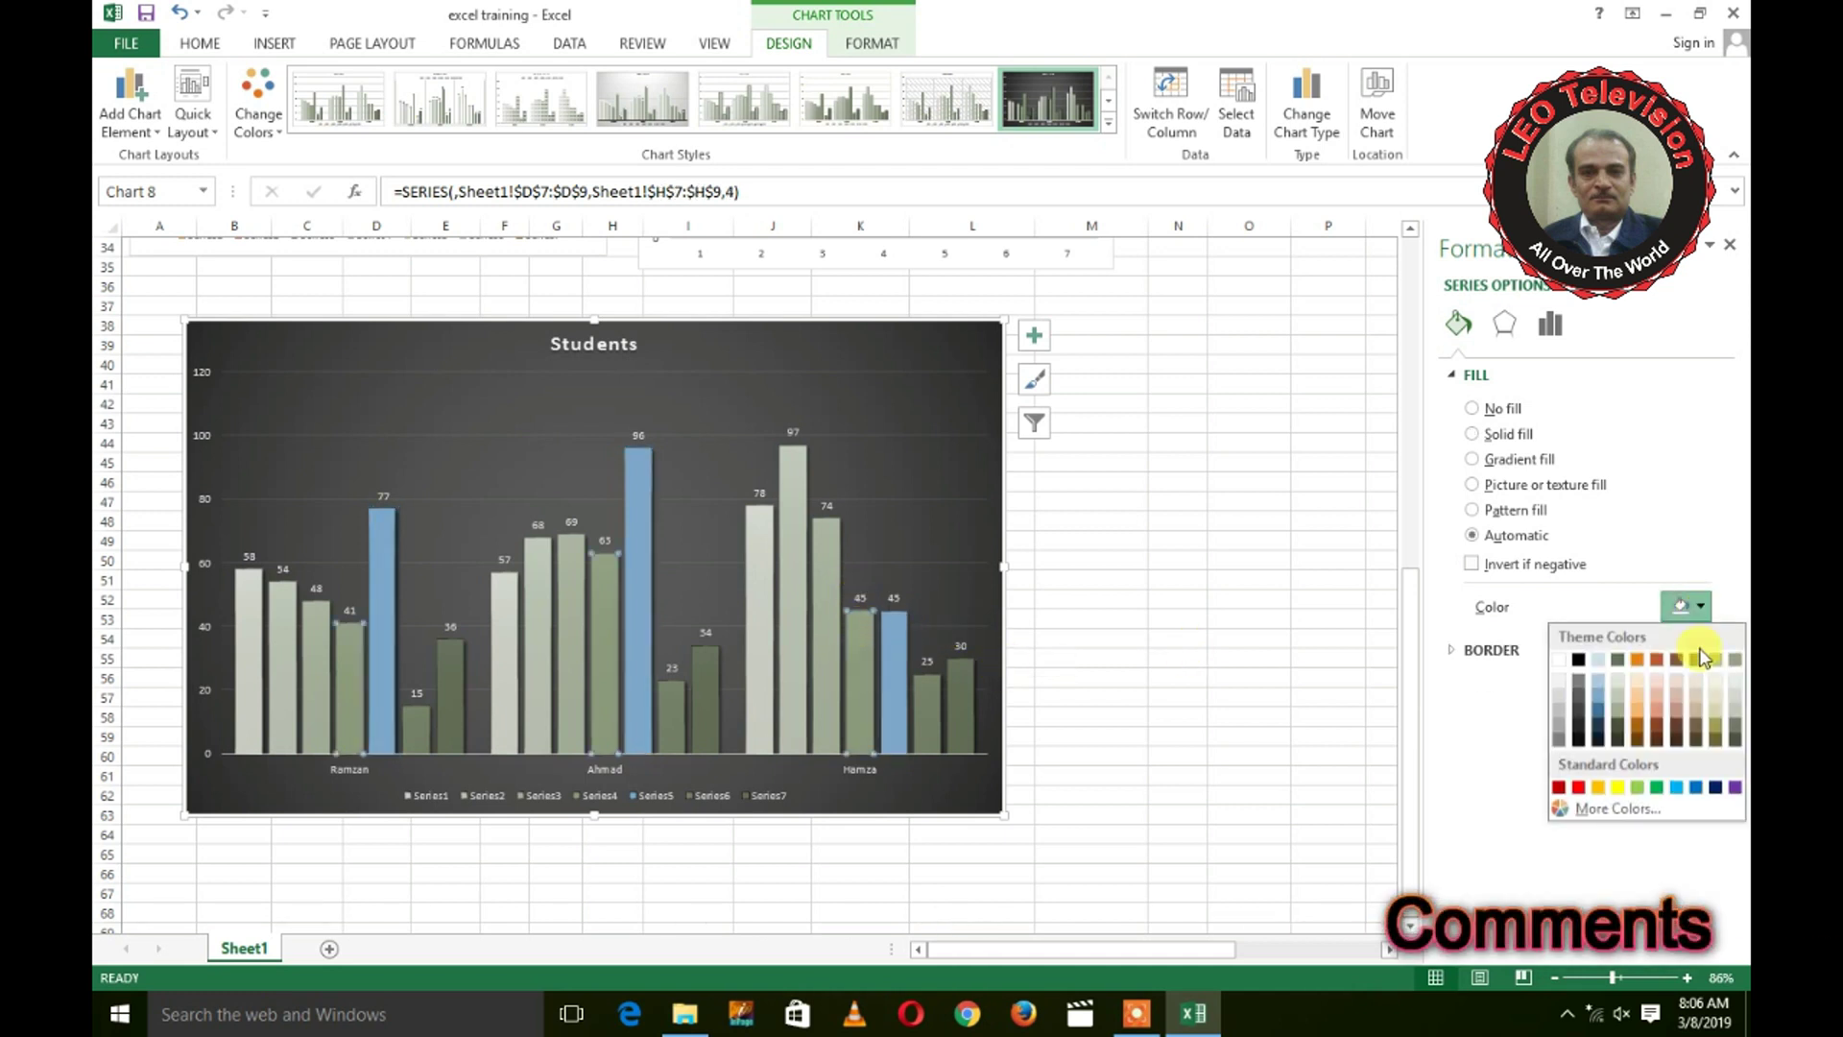
{"action": "left_click", "coordinate": [1636, 725]}
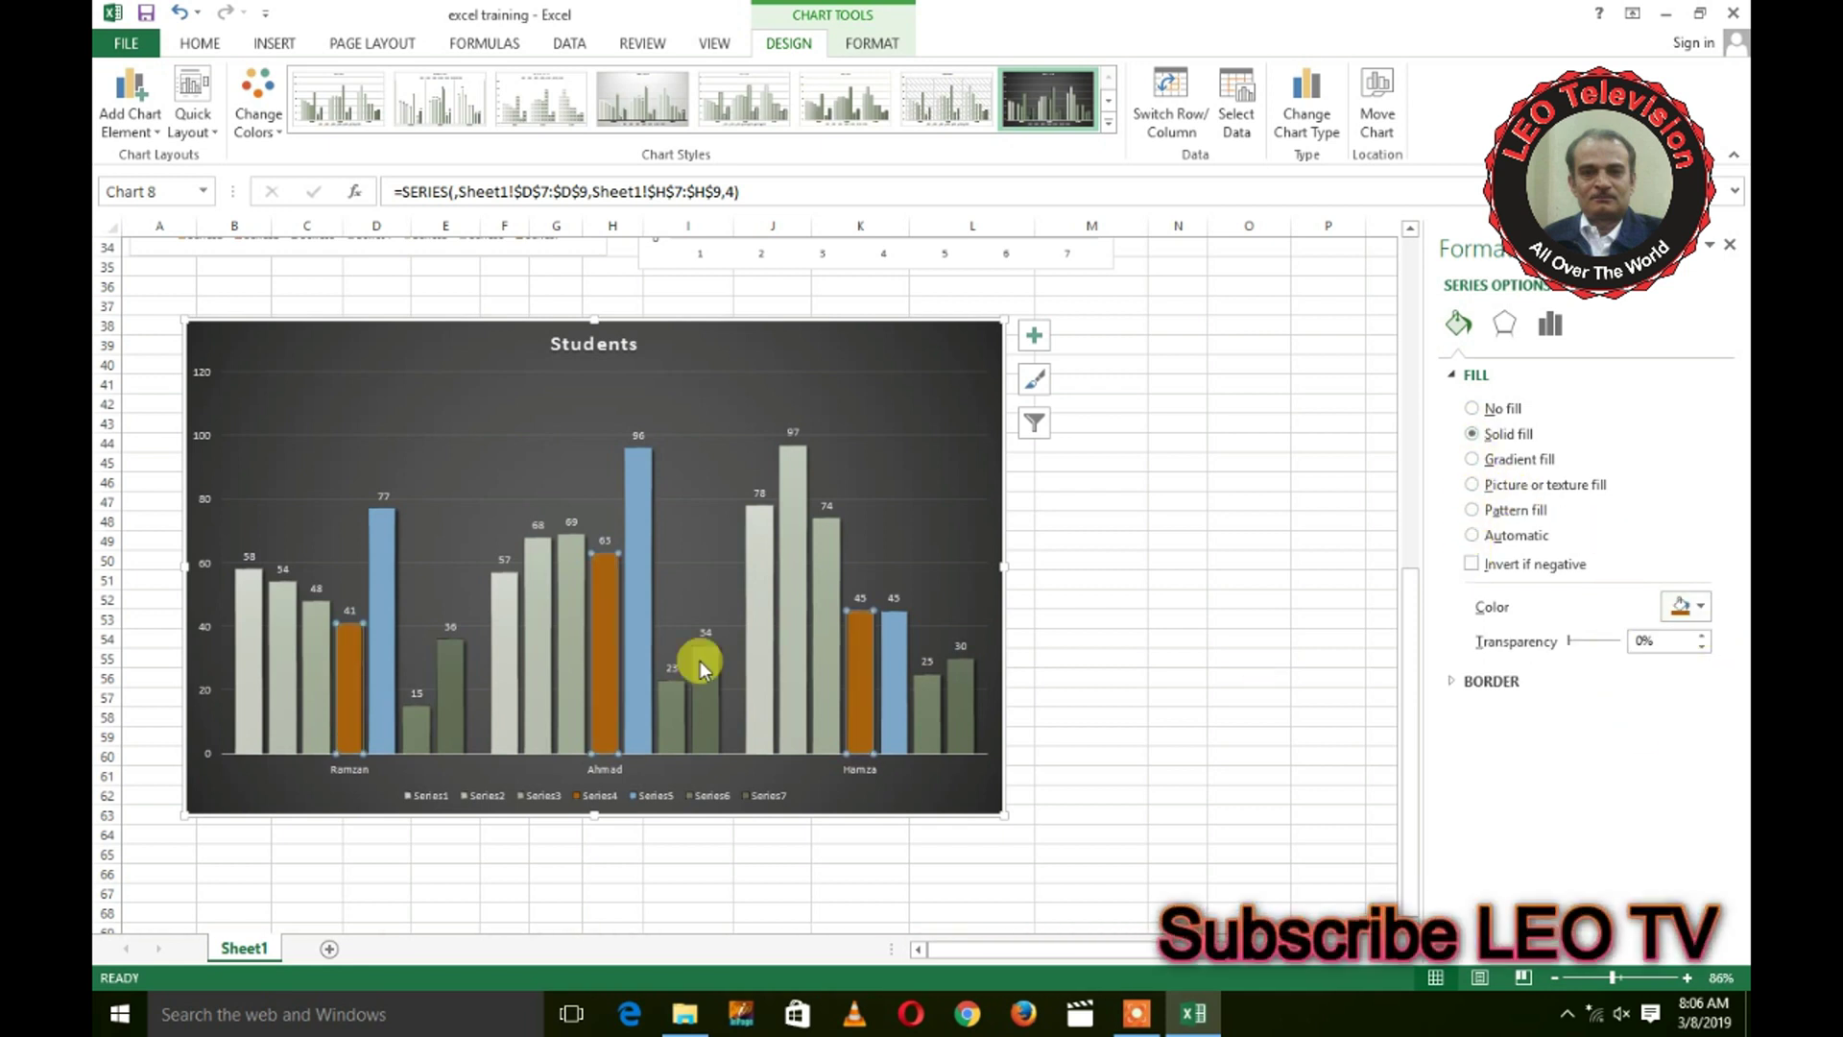
Step: Fill only Hamza's 78 column in Series1 solid red
{"action": "left_click", "coordinate": [770, 595]}
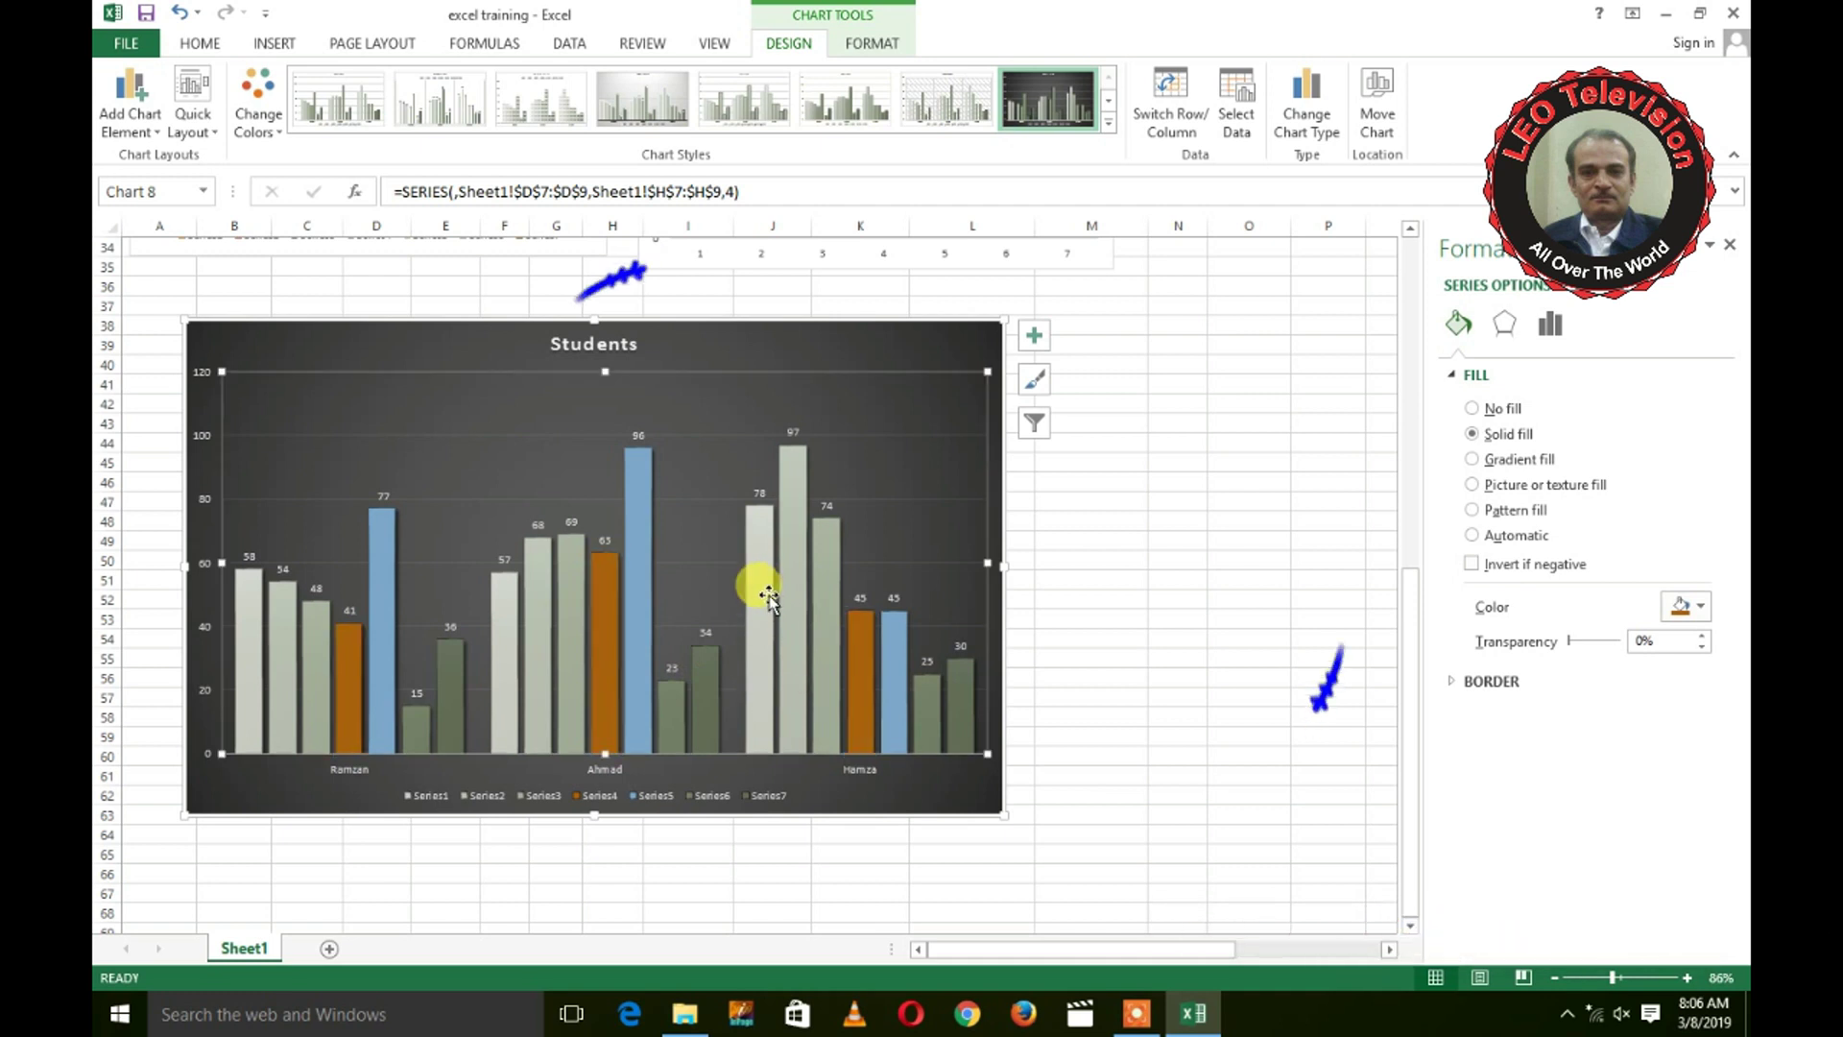
{"action": "left_click", "coordinate": [767, 594]}
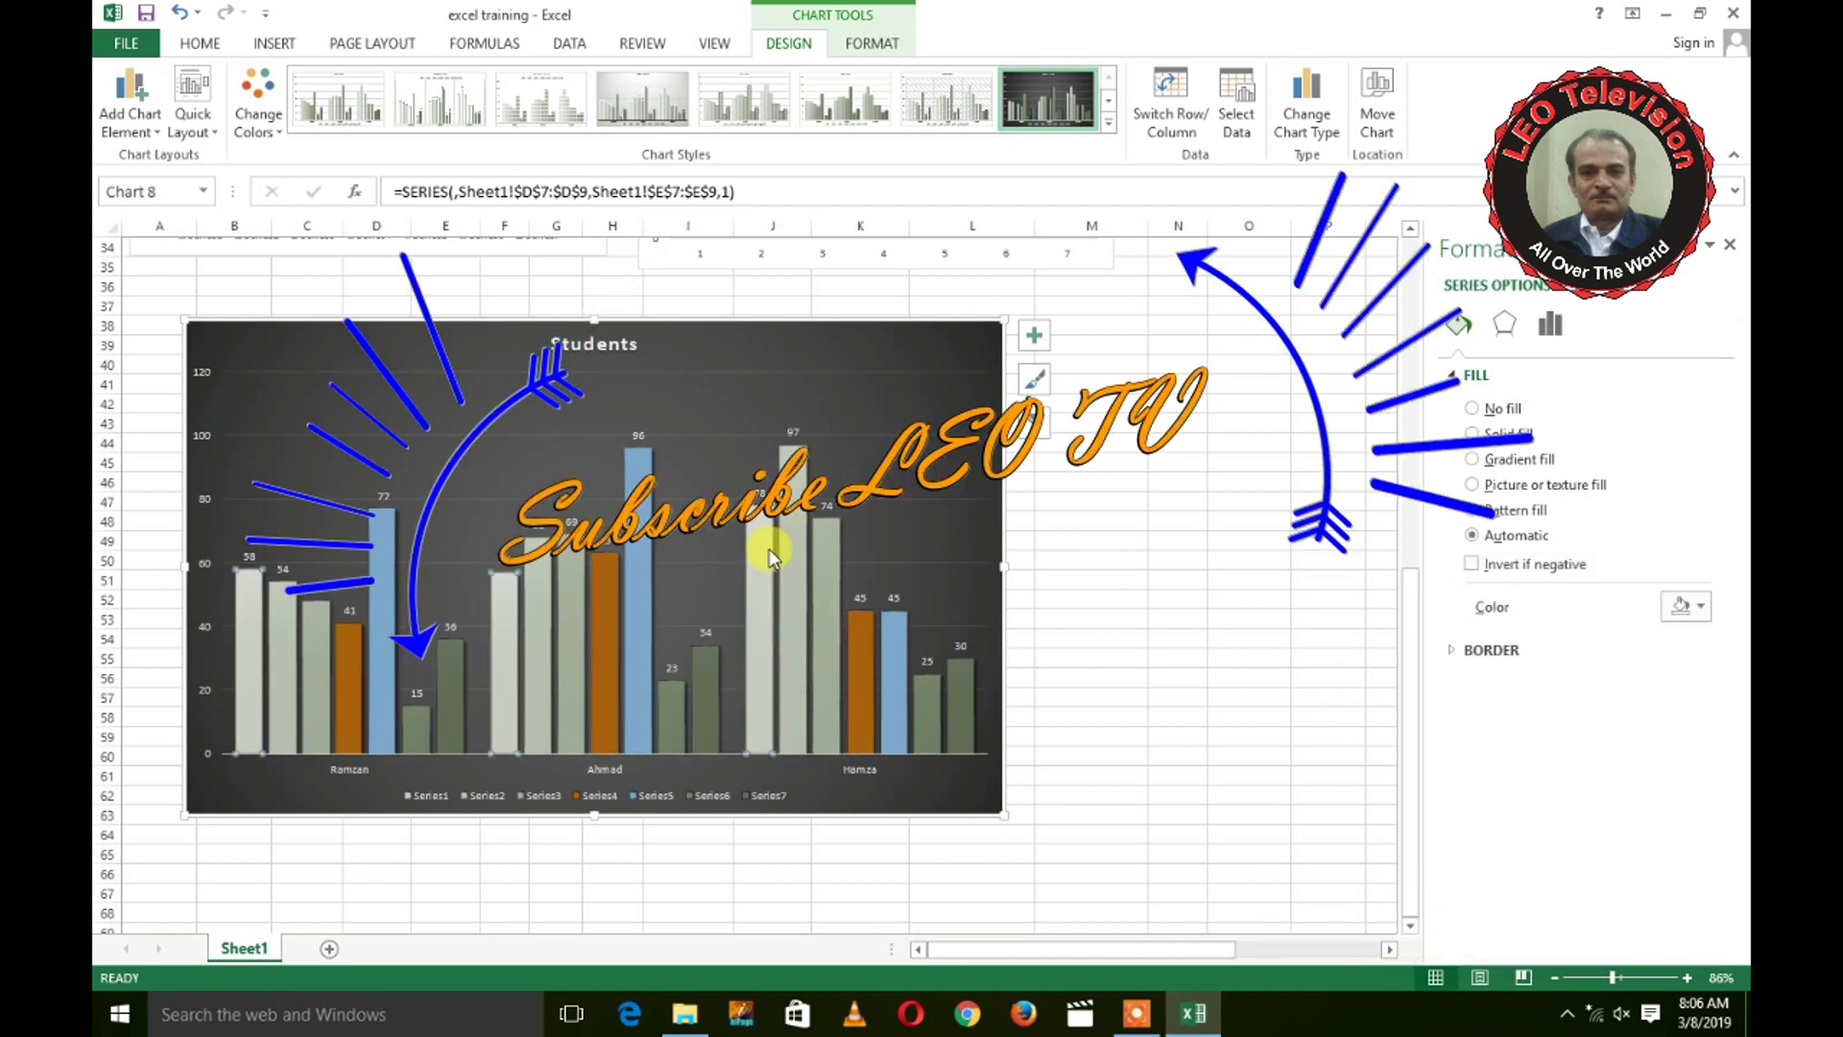
{"action": "left_click", "coordinate": [760, 551]}
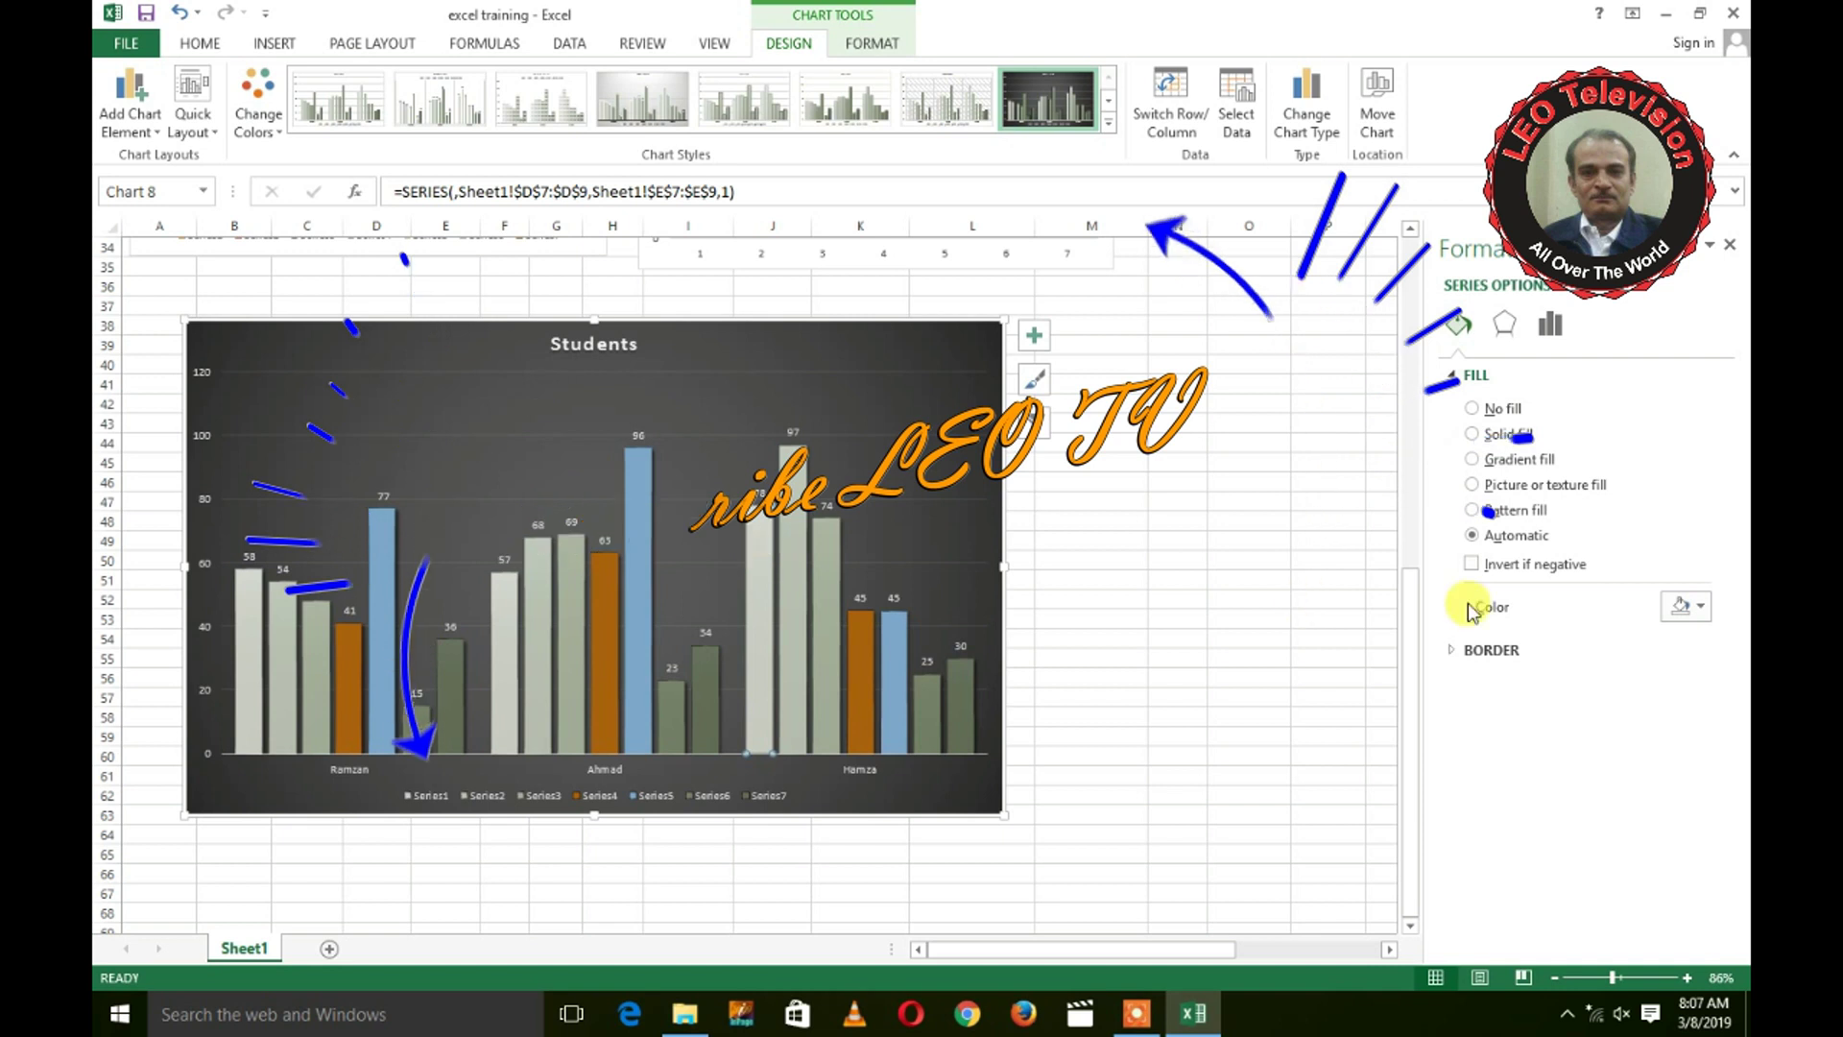
{"action": "left_click", "coordinate": [1701, 607]}
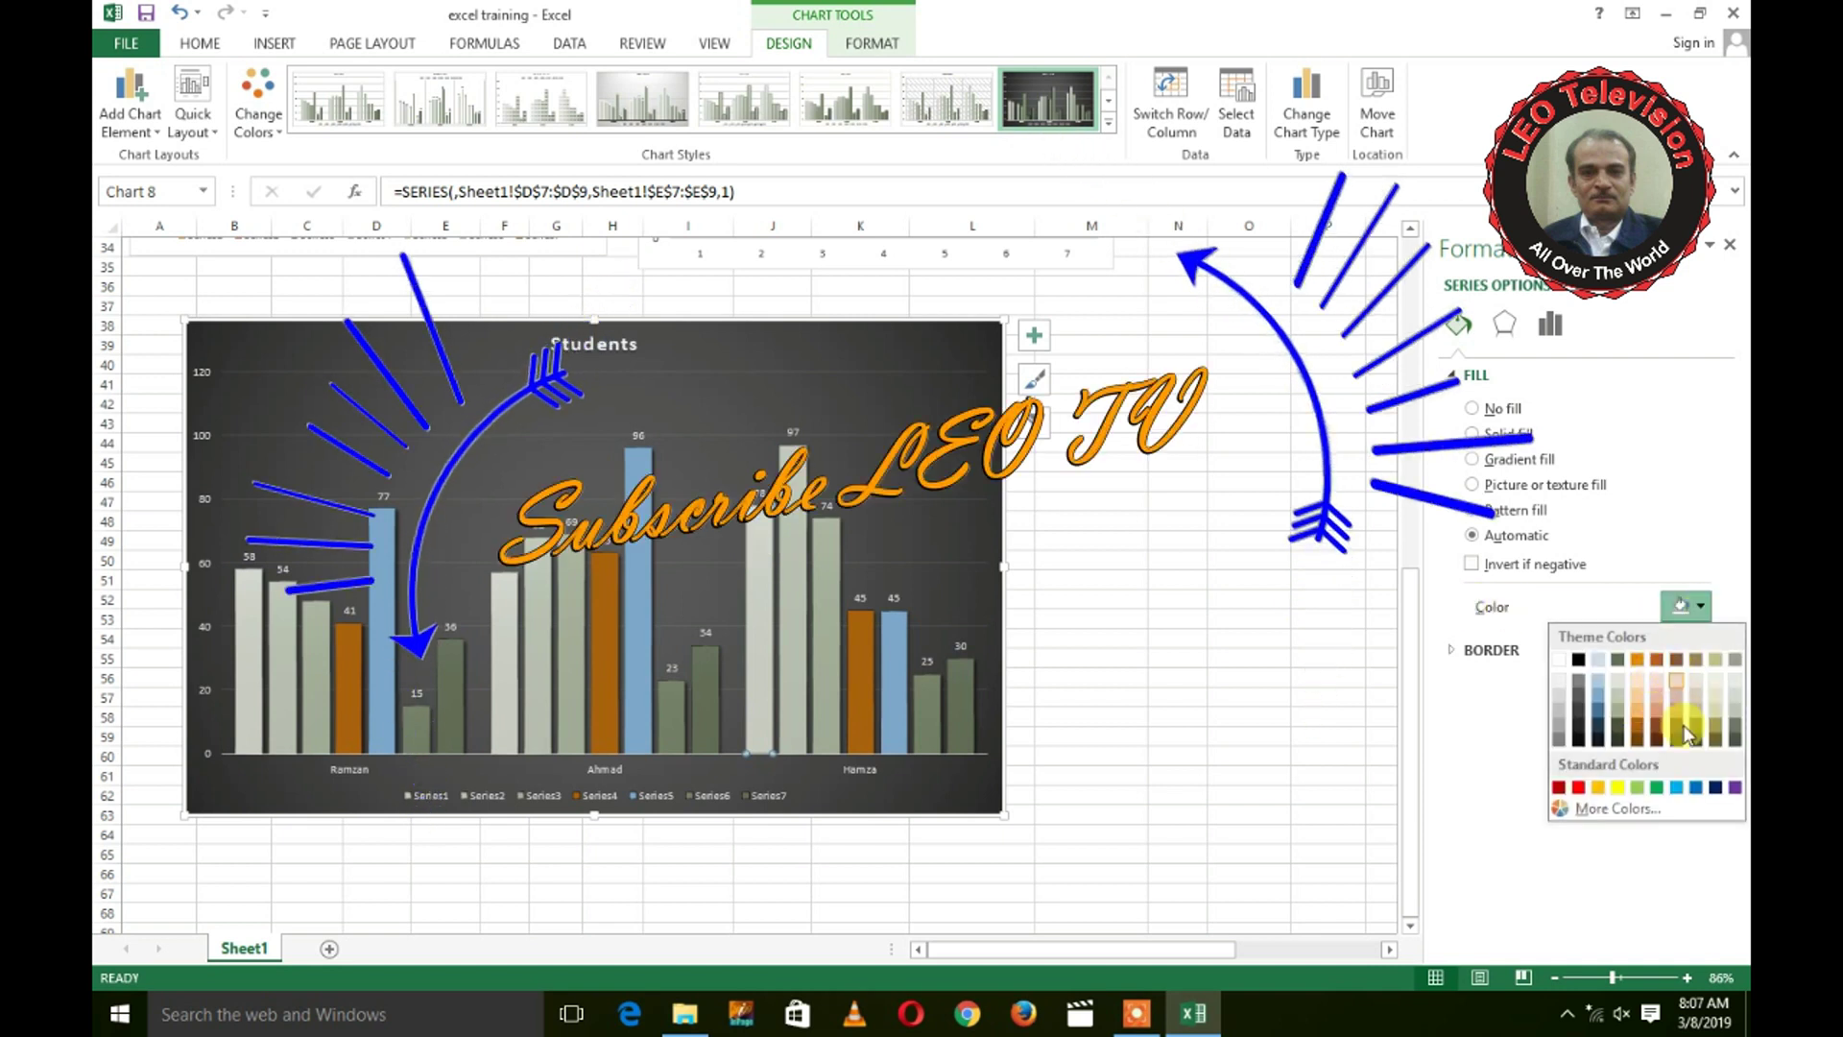
{"action": "left_click", "coordinate": [1578, 787]}
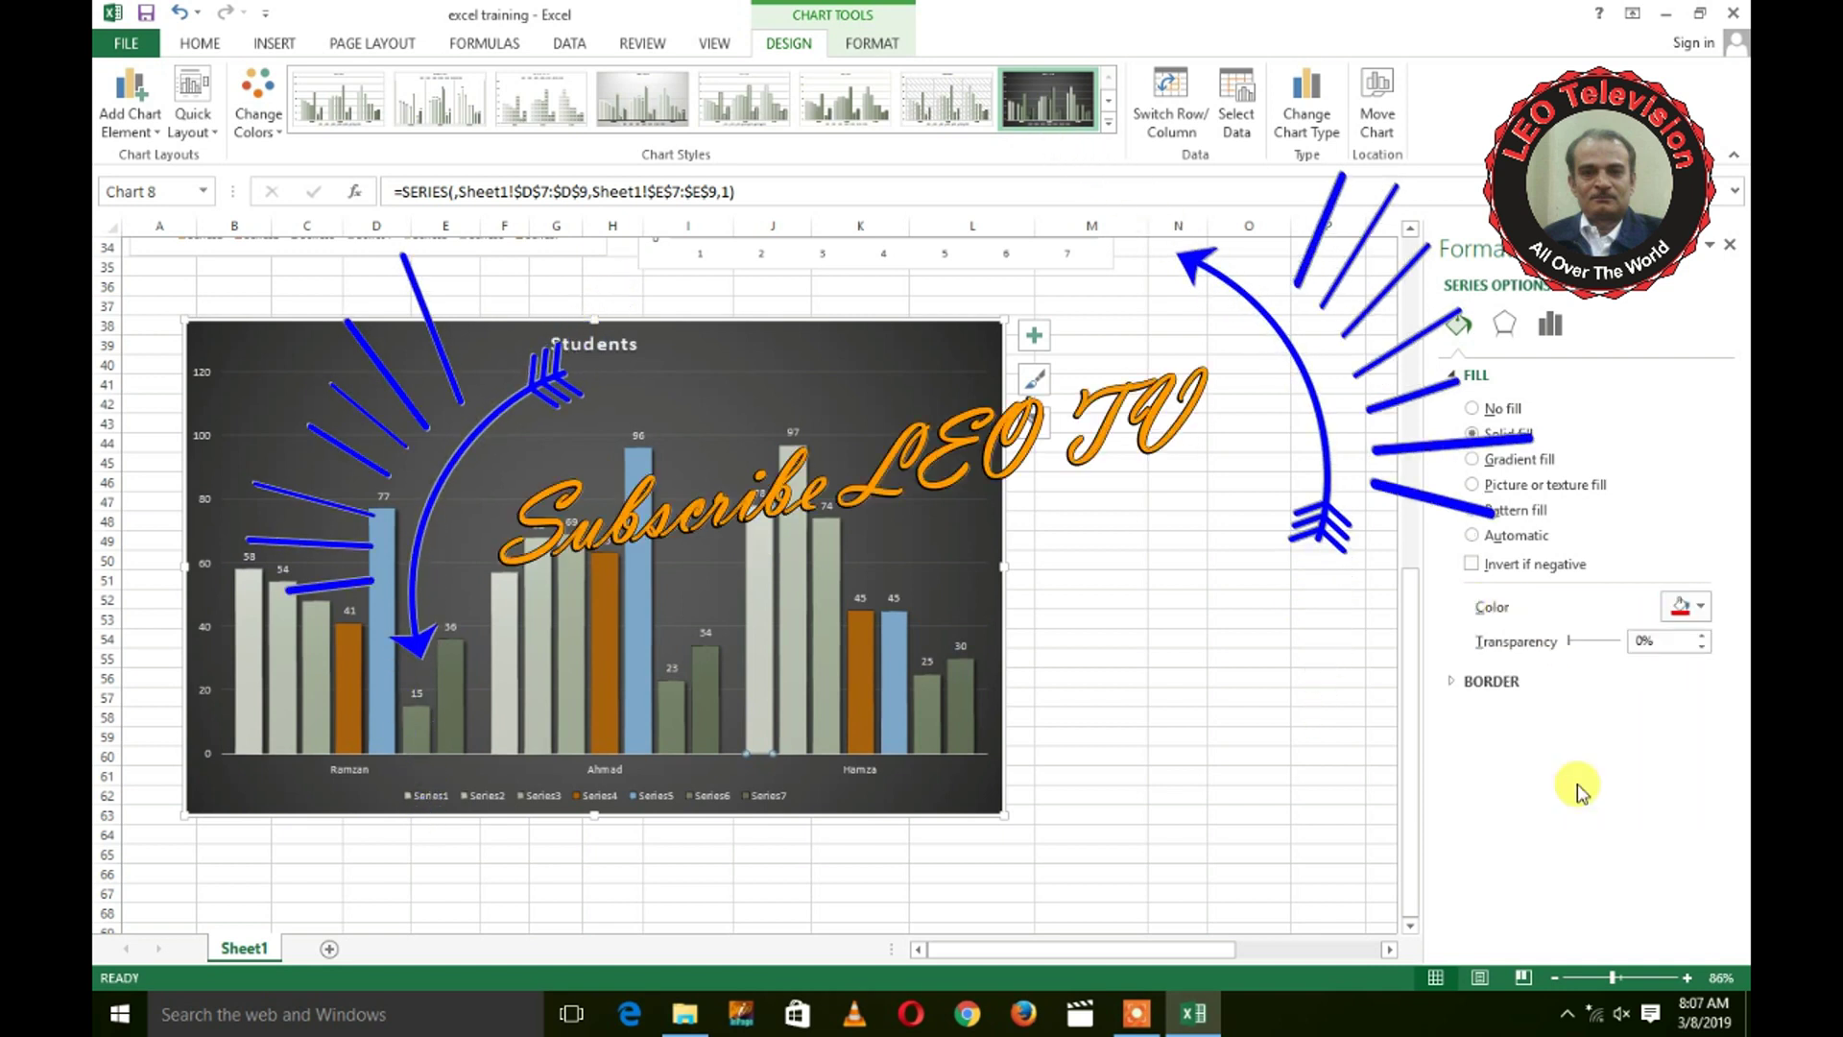
{"action": "left_click", "coordinate": [1065, 563]}
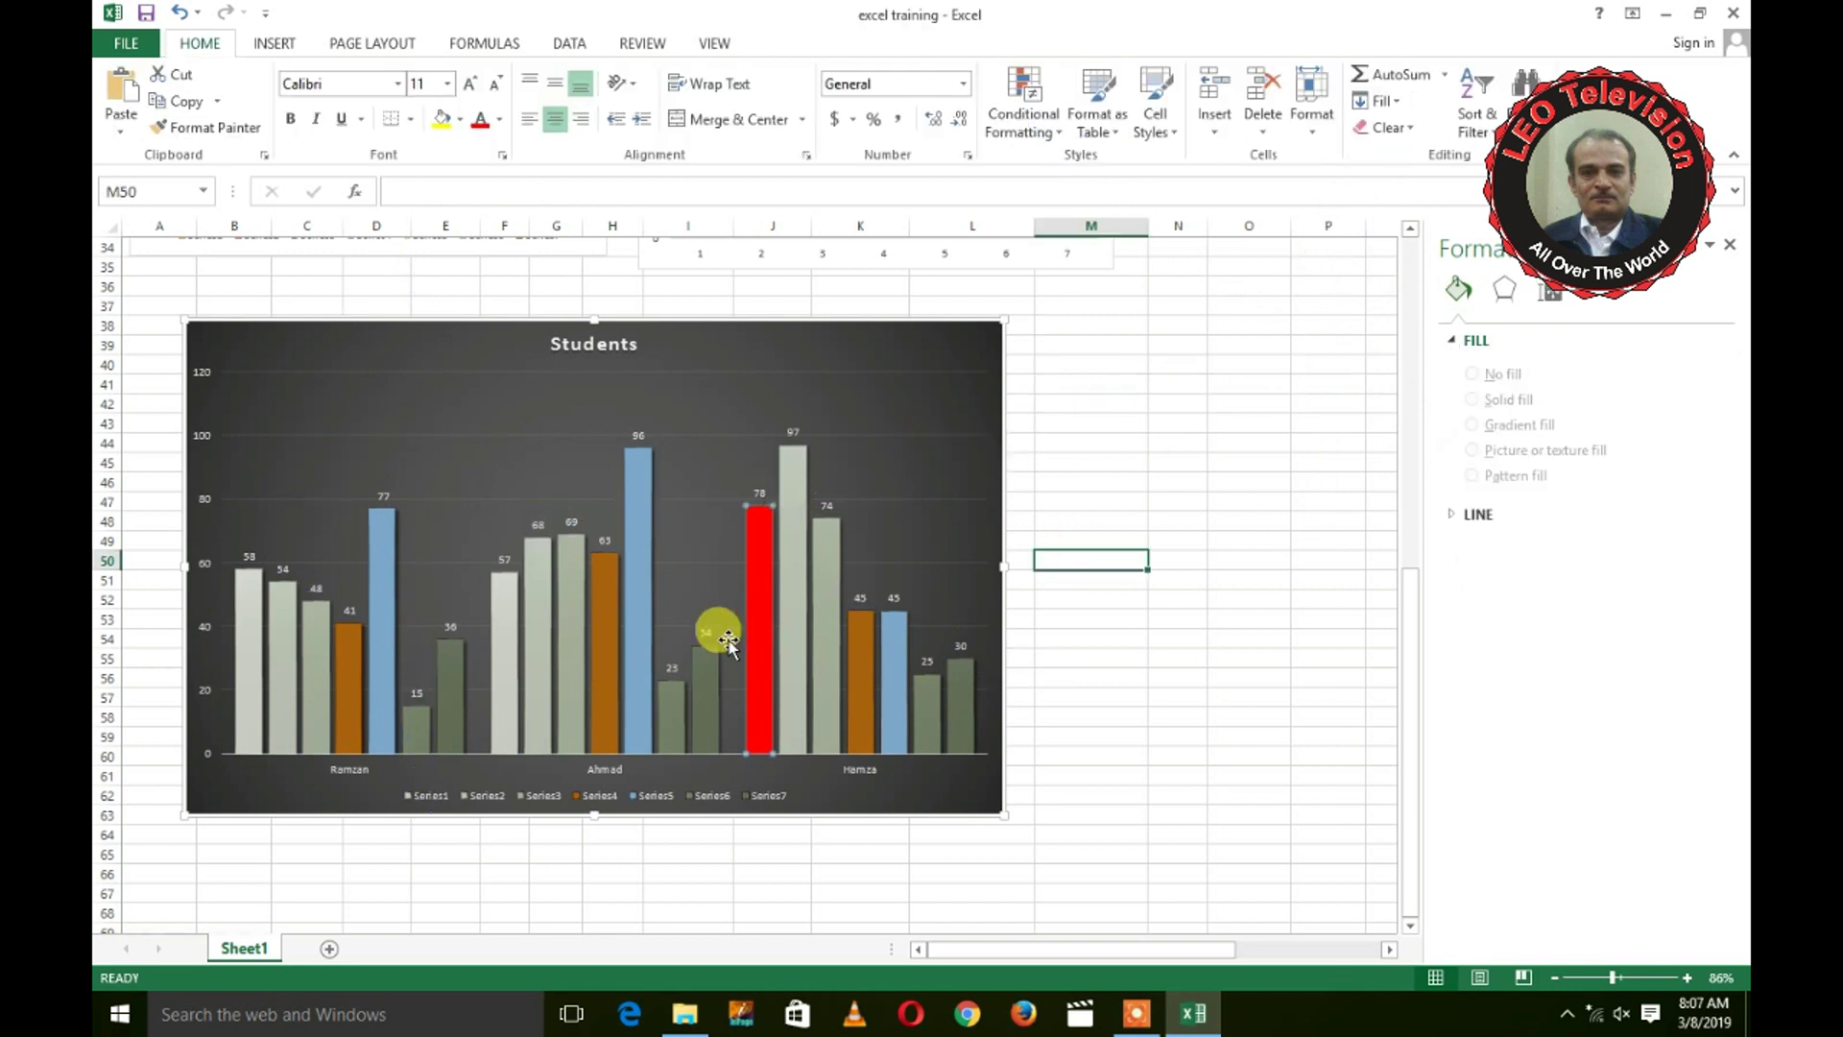
Step: Select the Students chart's plot area to bring up its formatting pane
{"action": "left_click", "coordinate": [638, 597]}
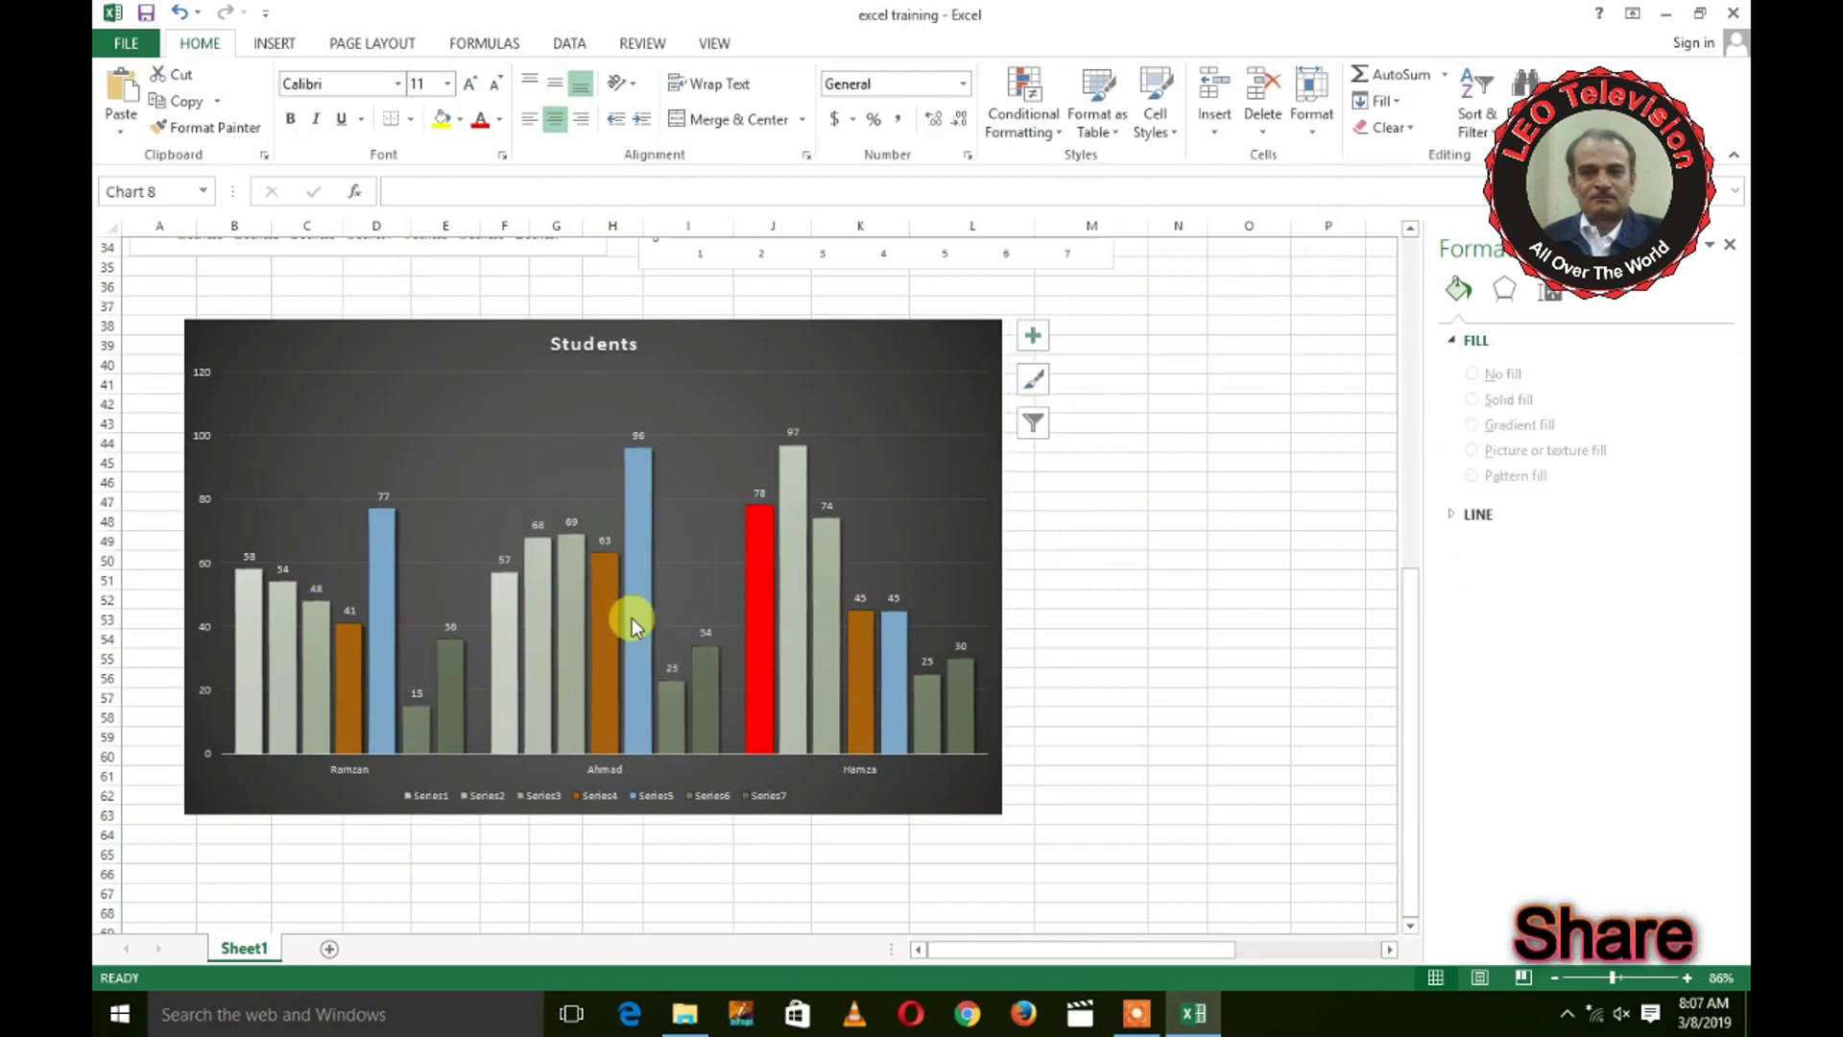
{"action": "left_click", "coordinate": [818, 639]}
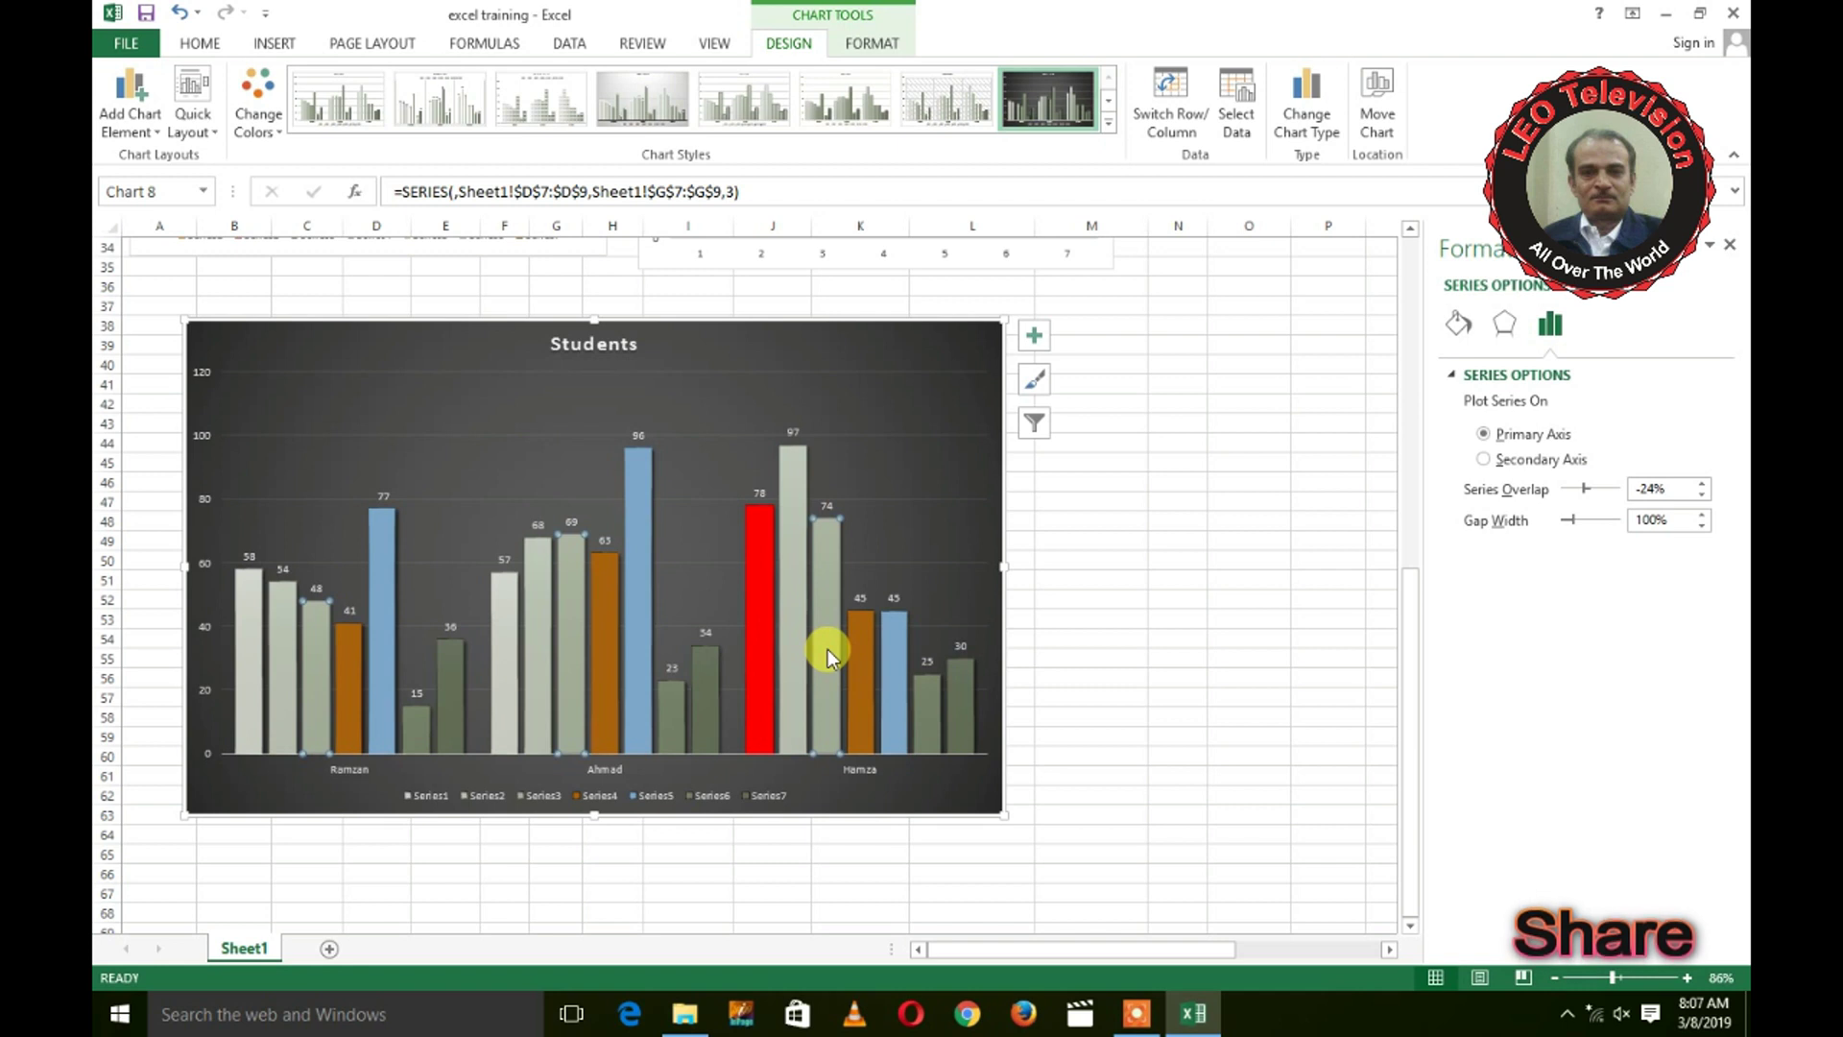
{"action": "left_click", "coordinate": [977, 481]}
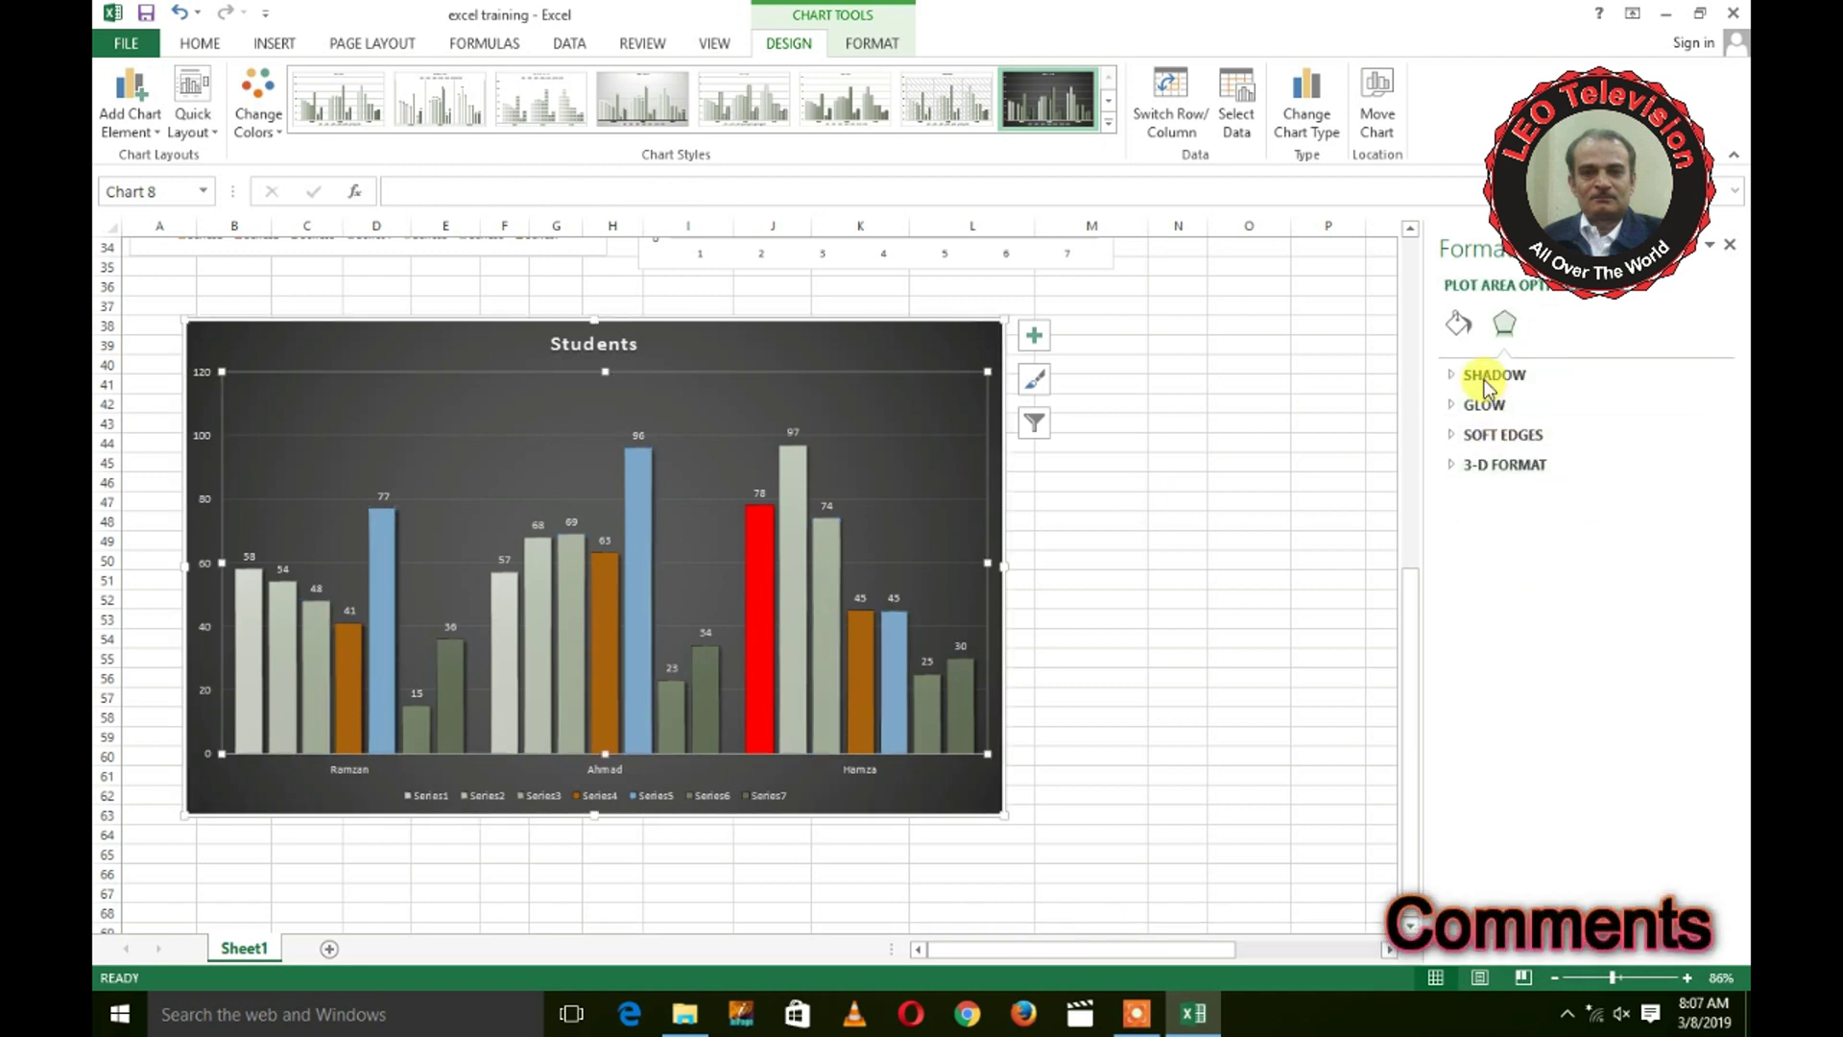
Step: Apply a shadow preset to the plot area and choose a shadow colour
{"action": "left_click", "coordinate": [1488, 375]}
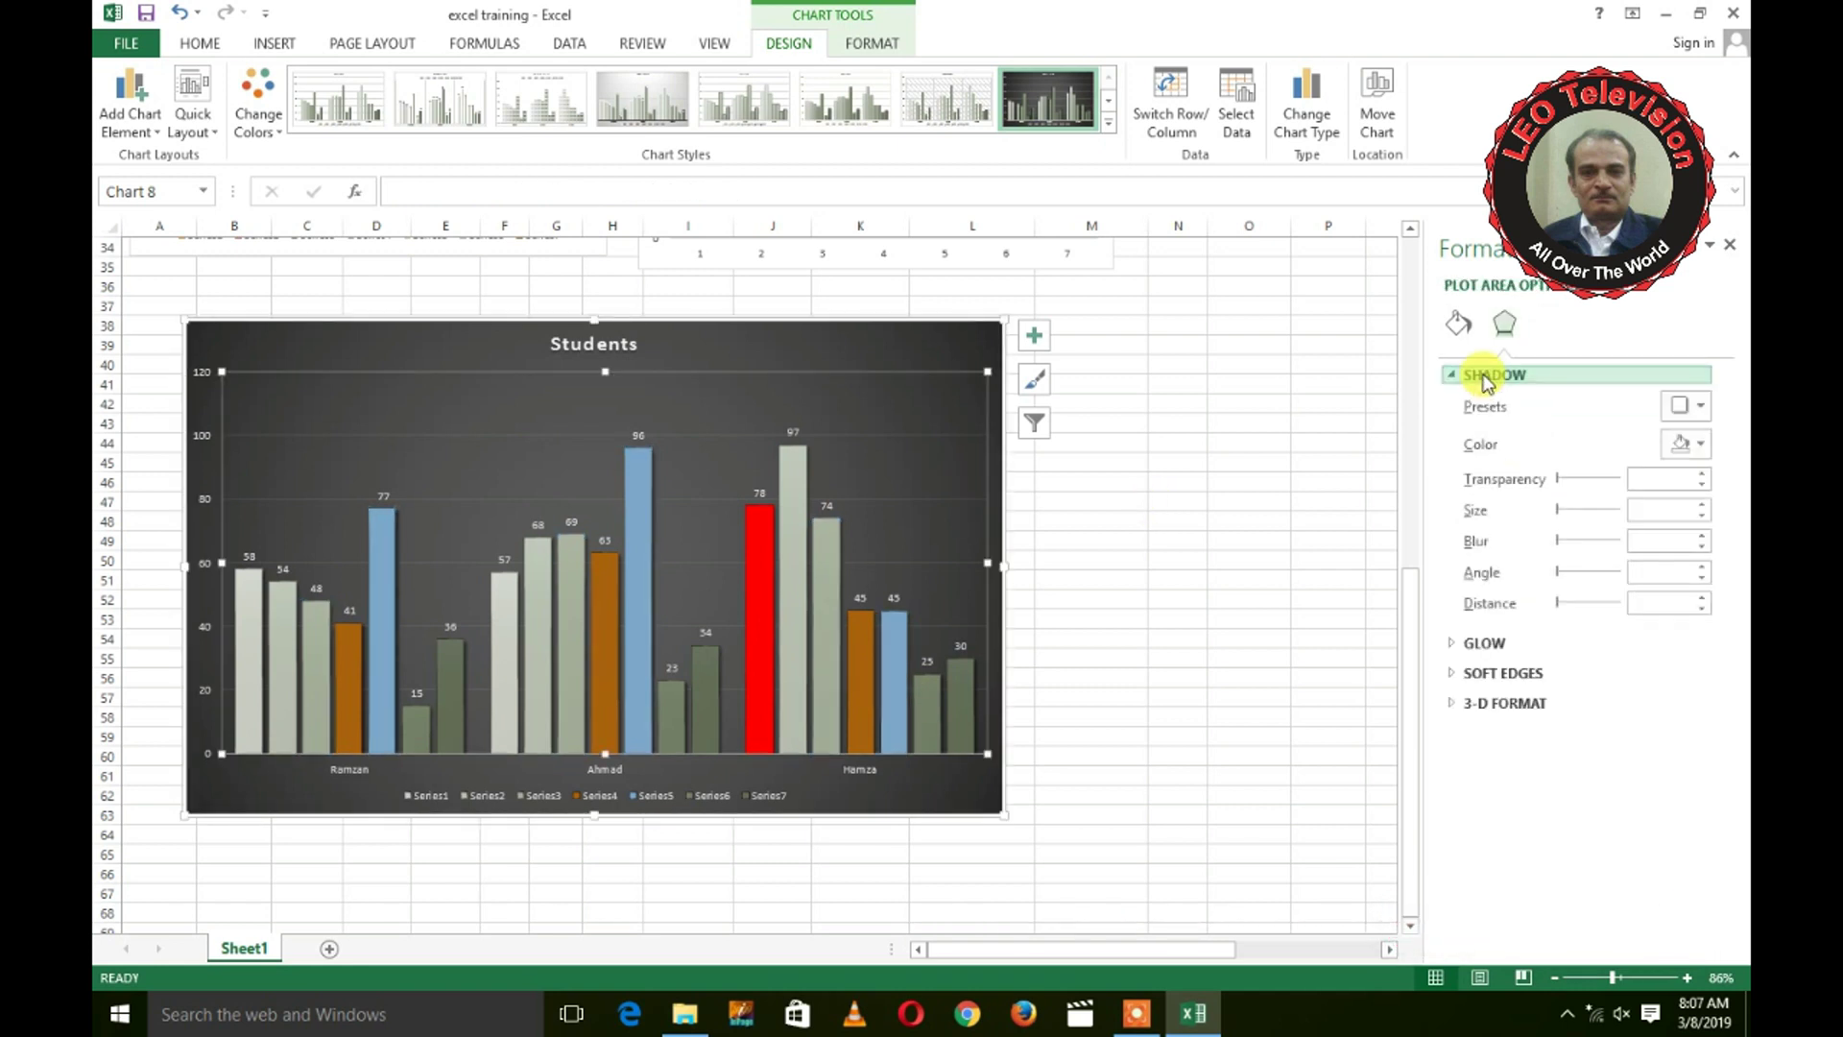
{"action": "left_click", "coordinate": [1688, 406]}
{"action": "left_click", "coordinate": [1630, 573]}
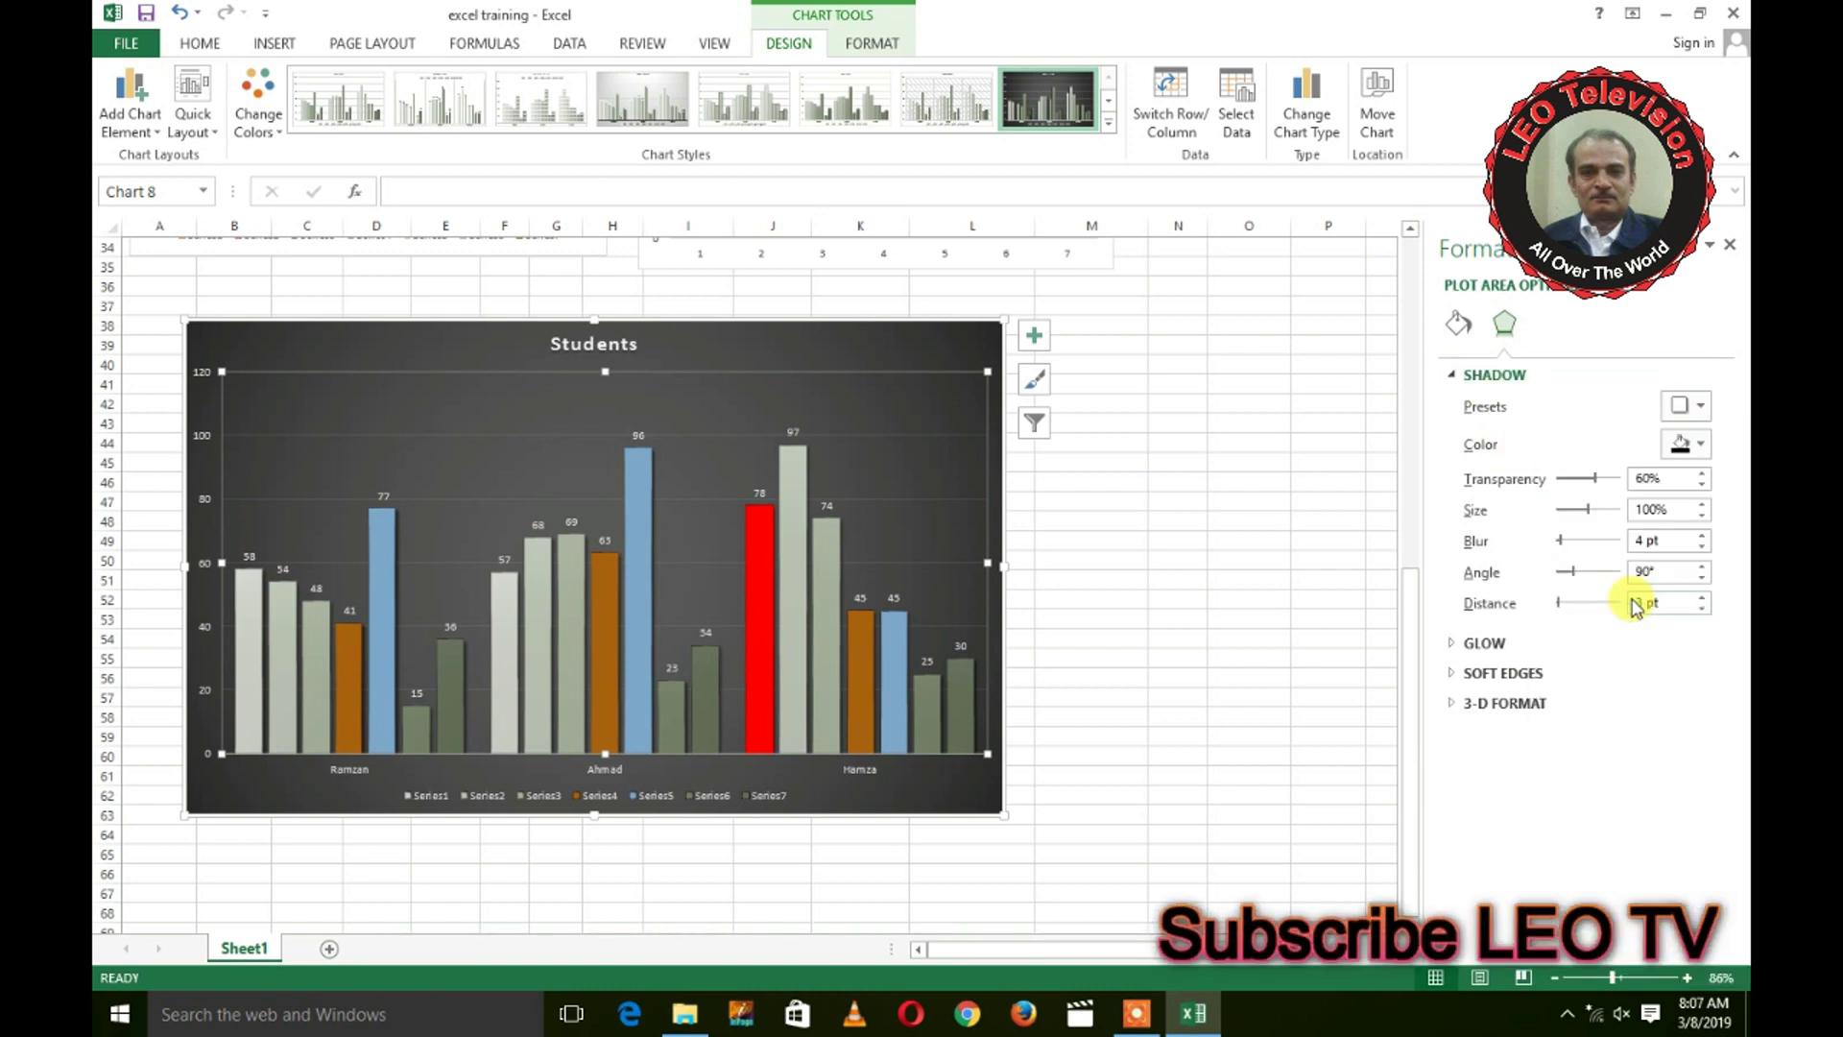
{"action": "left_click", "coordinate": [1697, 443]}
{"action": "left_click", "coordinate": [1603, 549]}
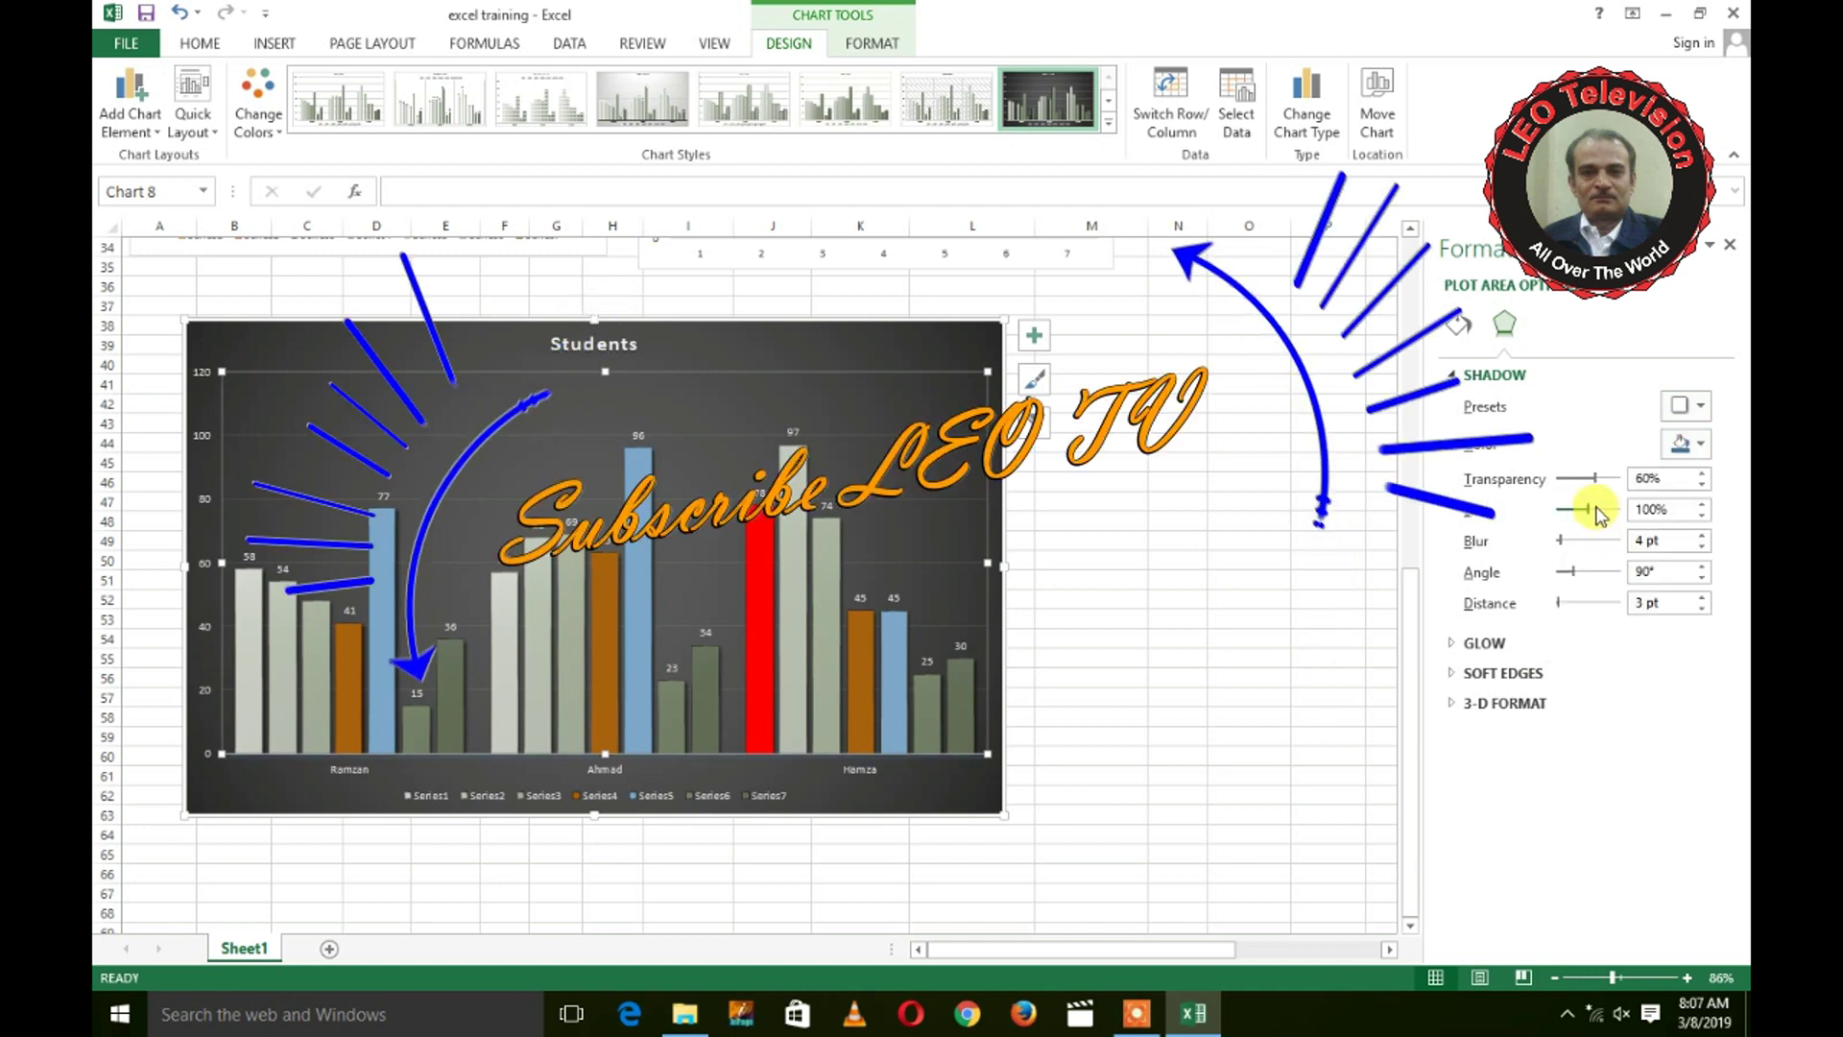
Step: Adjust the plot area shadow's size, blur, distance and transparency
{"action": "left_click_drag", "start_coordinate": [1588, 509], "coordinate": [1618, 512]}
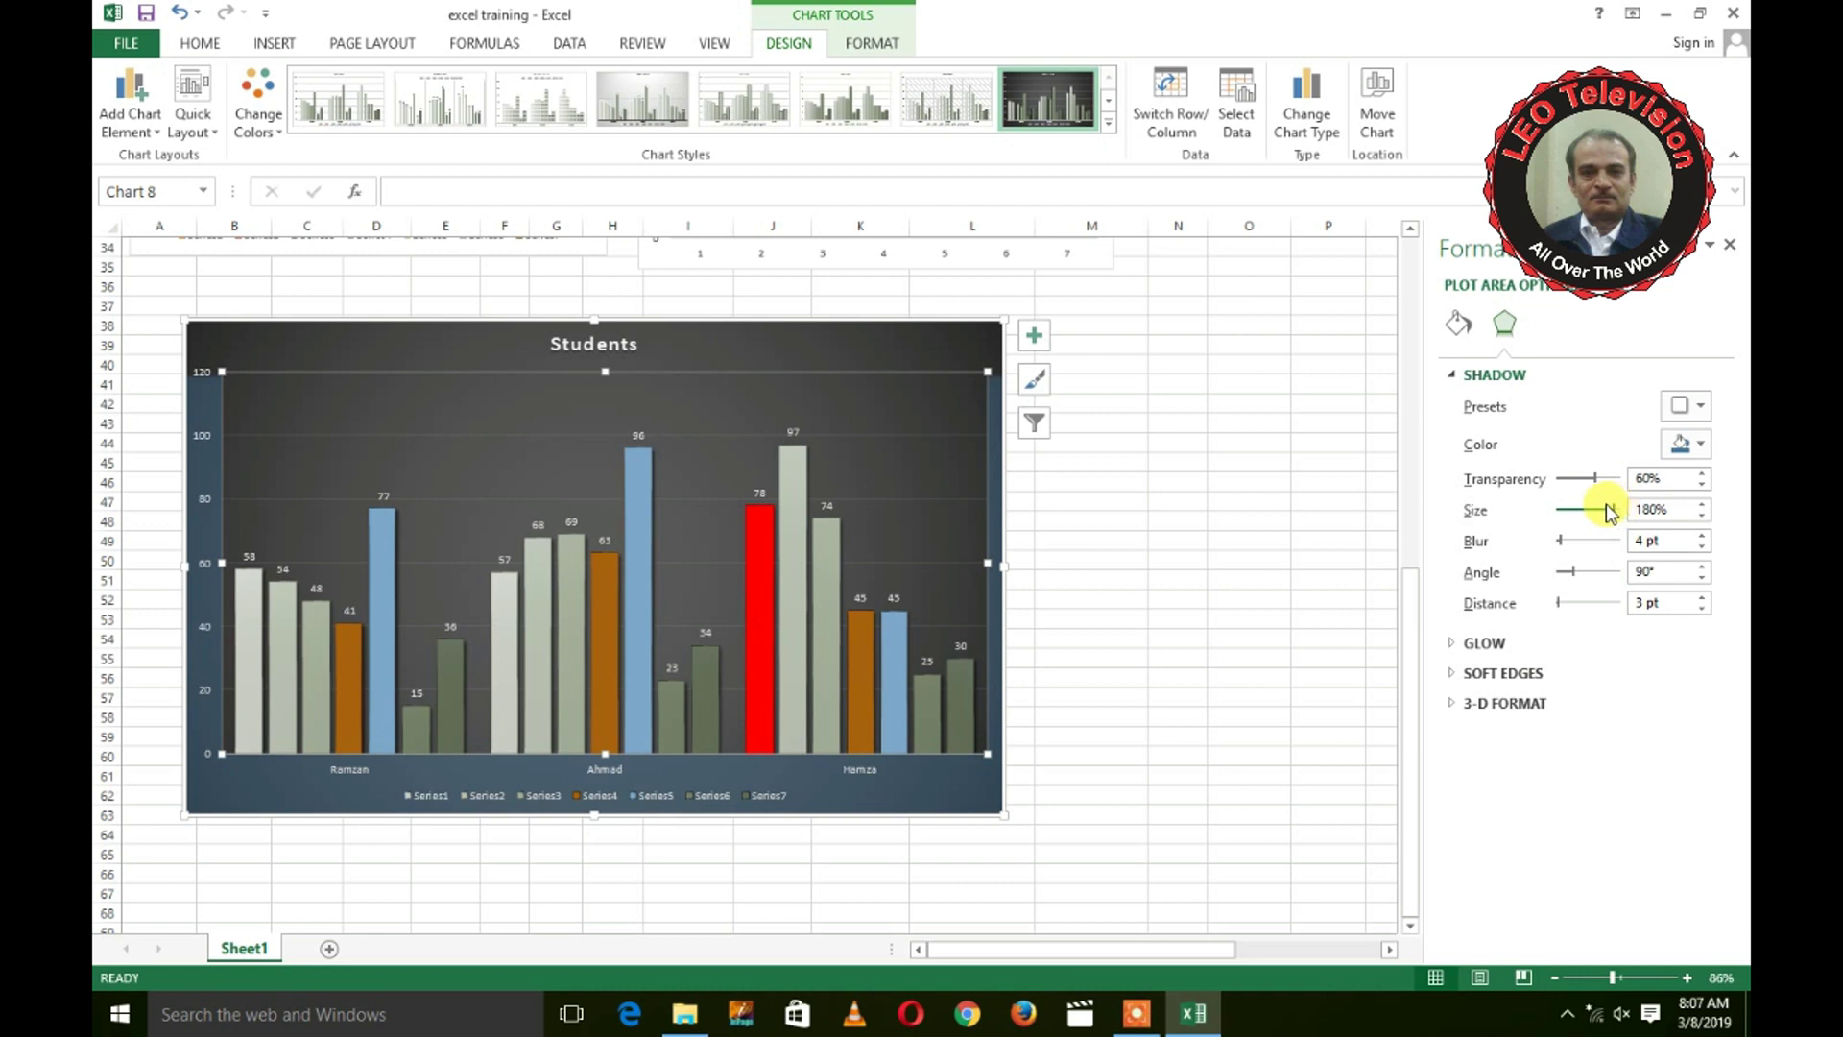
{"action": "left_click_drag", "start_coordinate": [1598, 512], "coordinate": [1579, 510]}
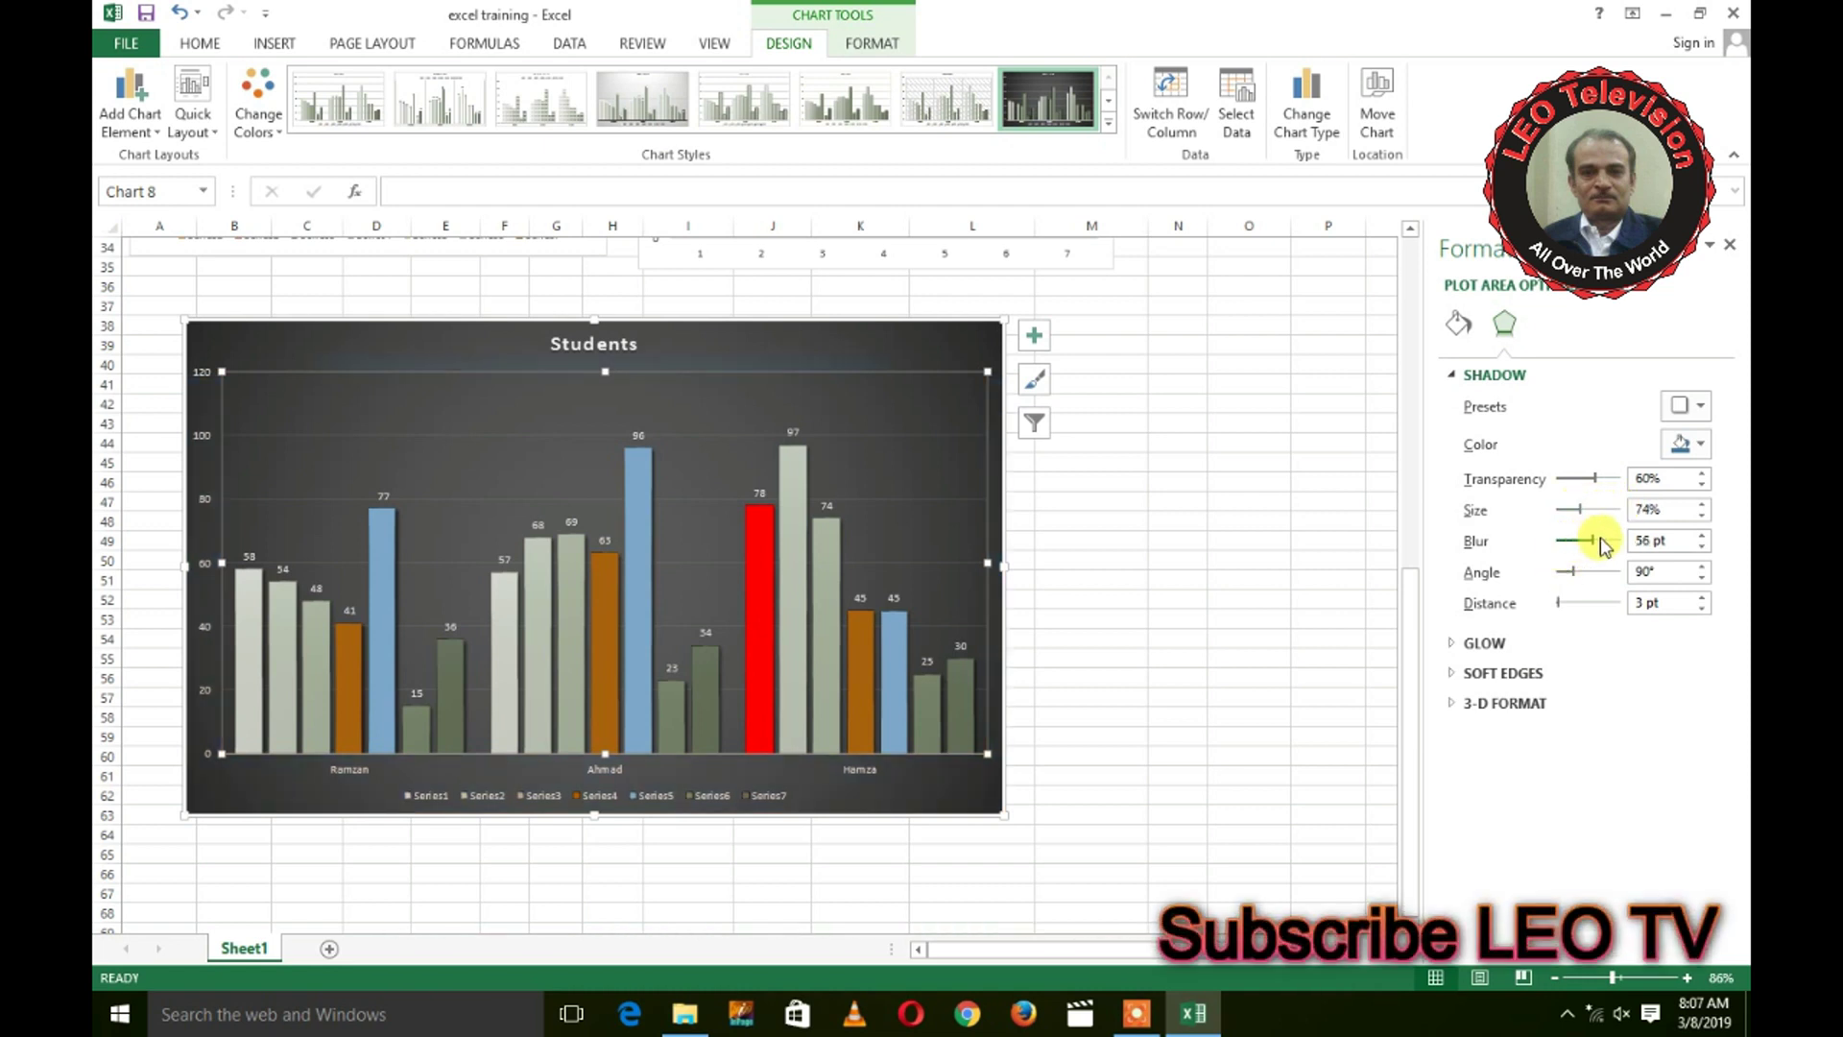
{"action": "left_click_drag", "start_coordinate": [1600, 540], "coordinate": [1610, 516]}
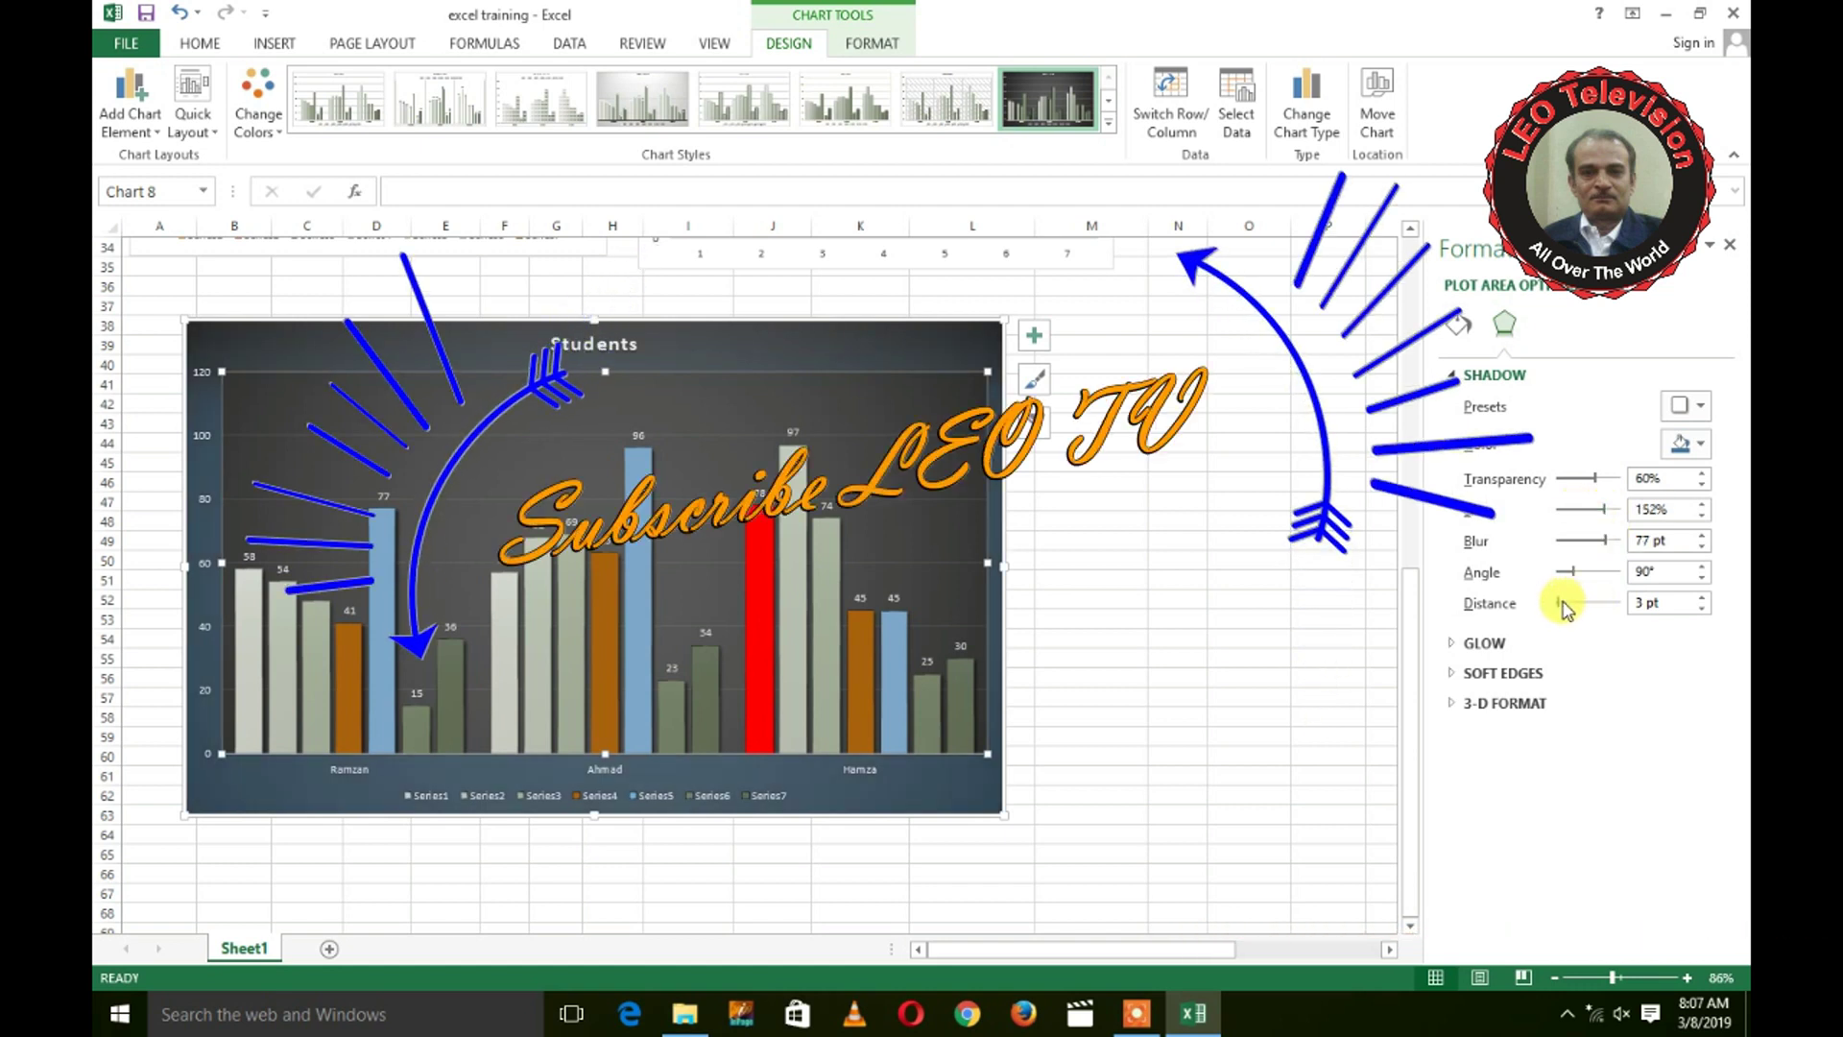
{"action": "left_click_drag", "start_coordinate": [1562, 605], "coordinate": [1590, 603]}
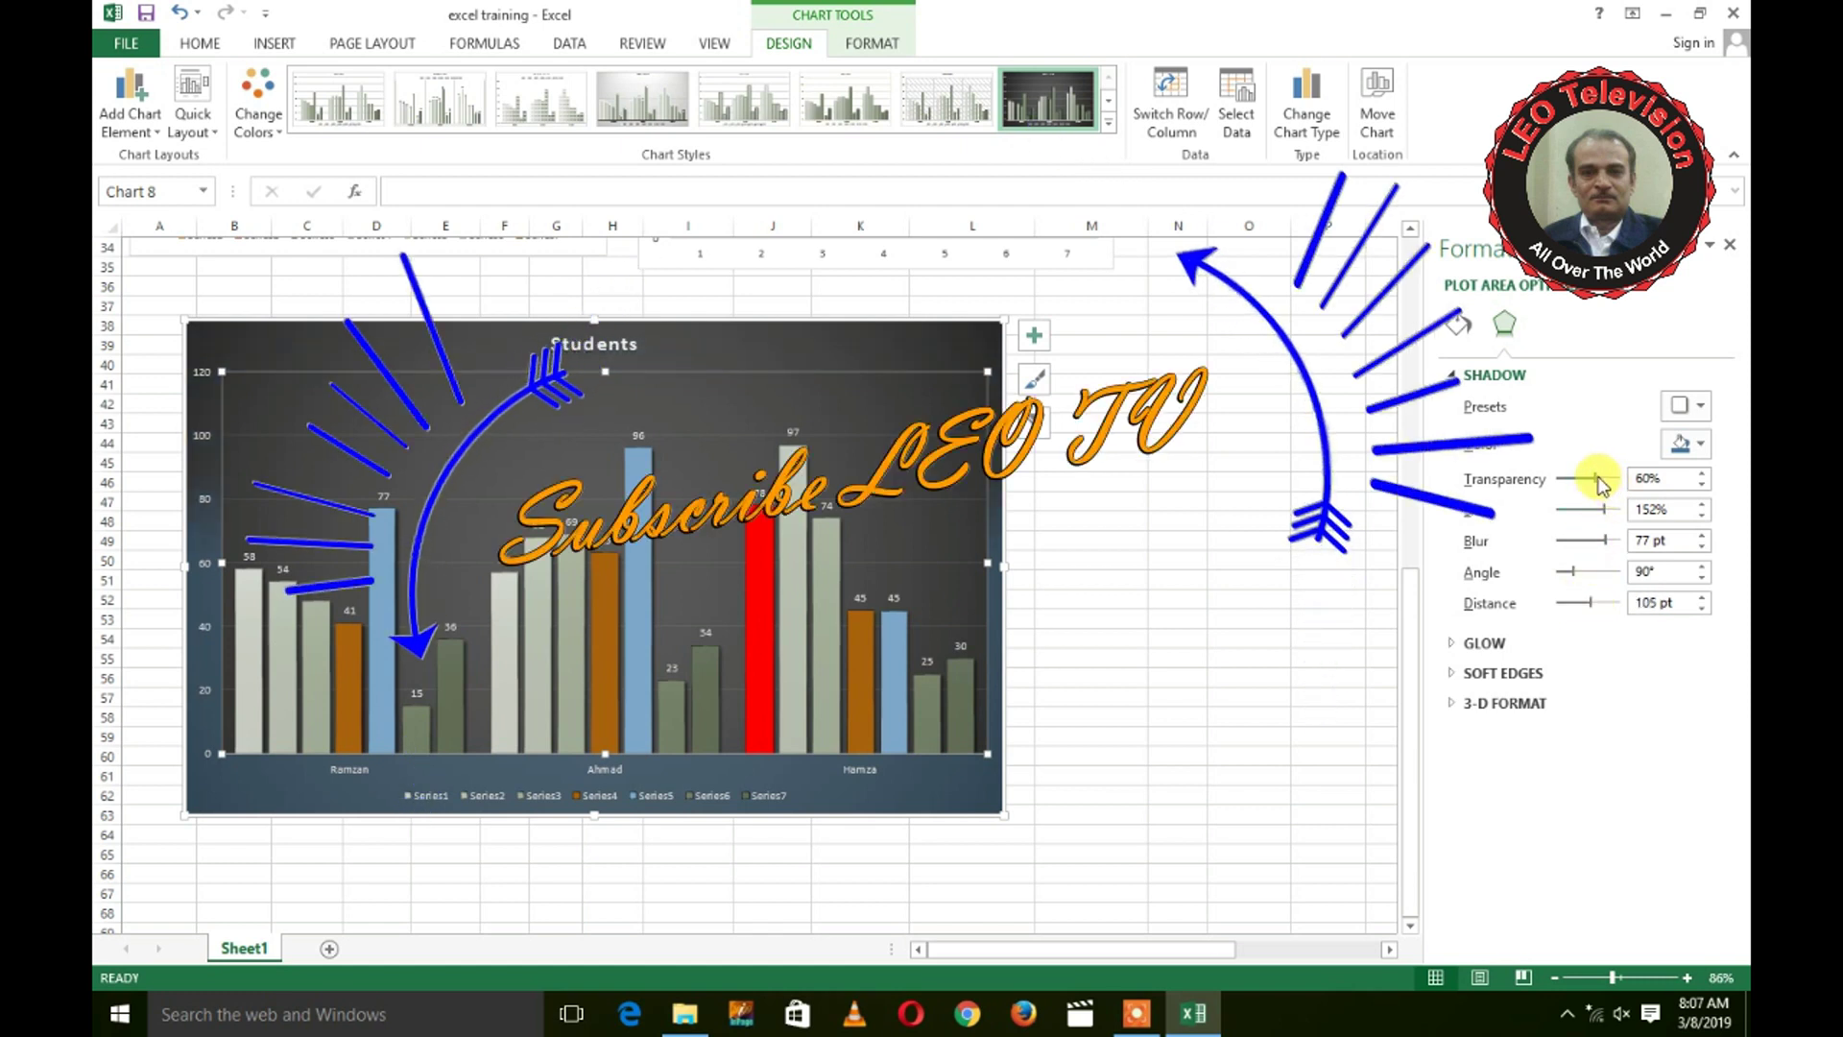
{"action": "left_click_drag", "start_coordinate": [1574, 477], "coordinate": [1548, 483]}
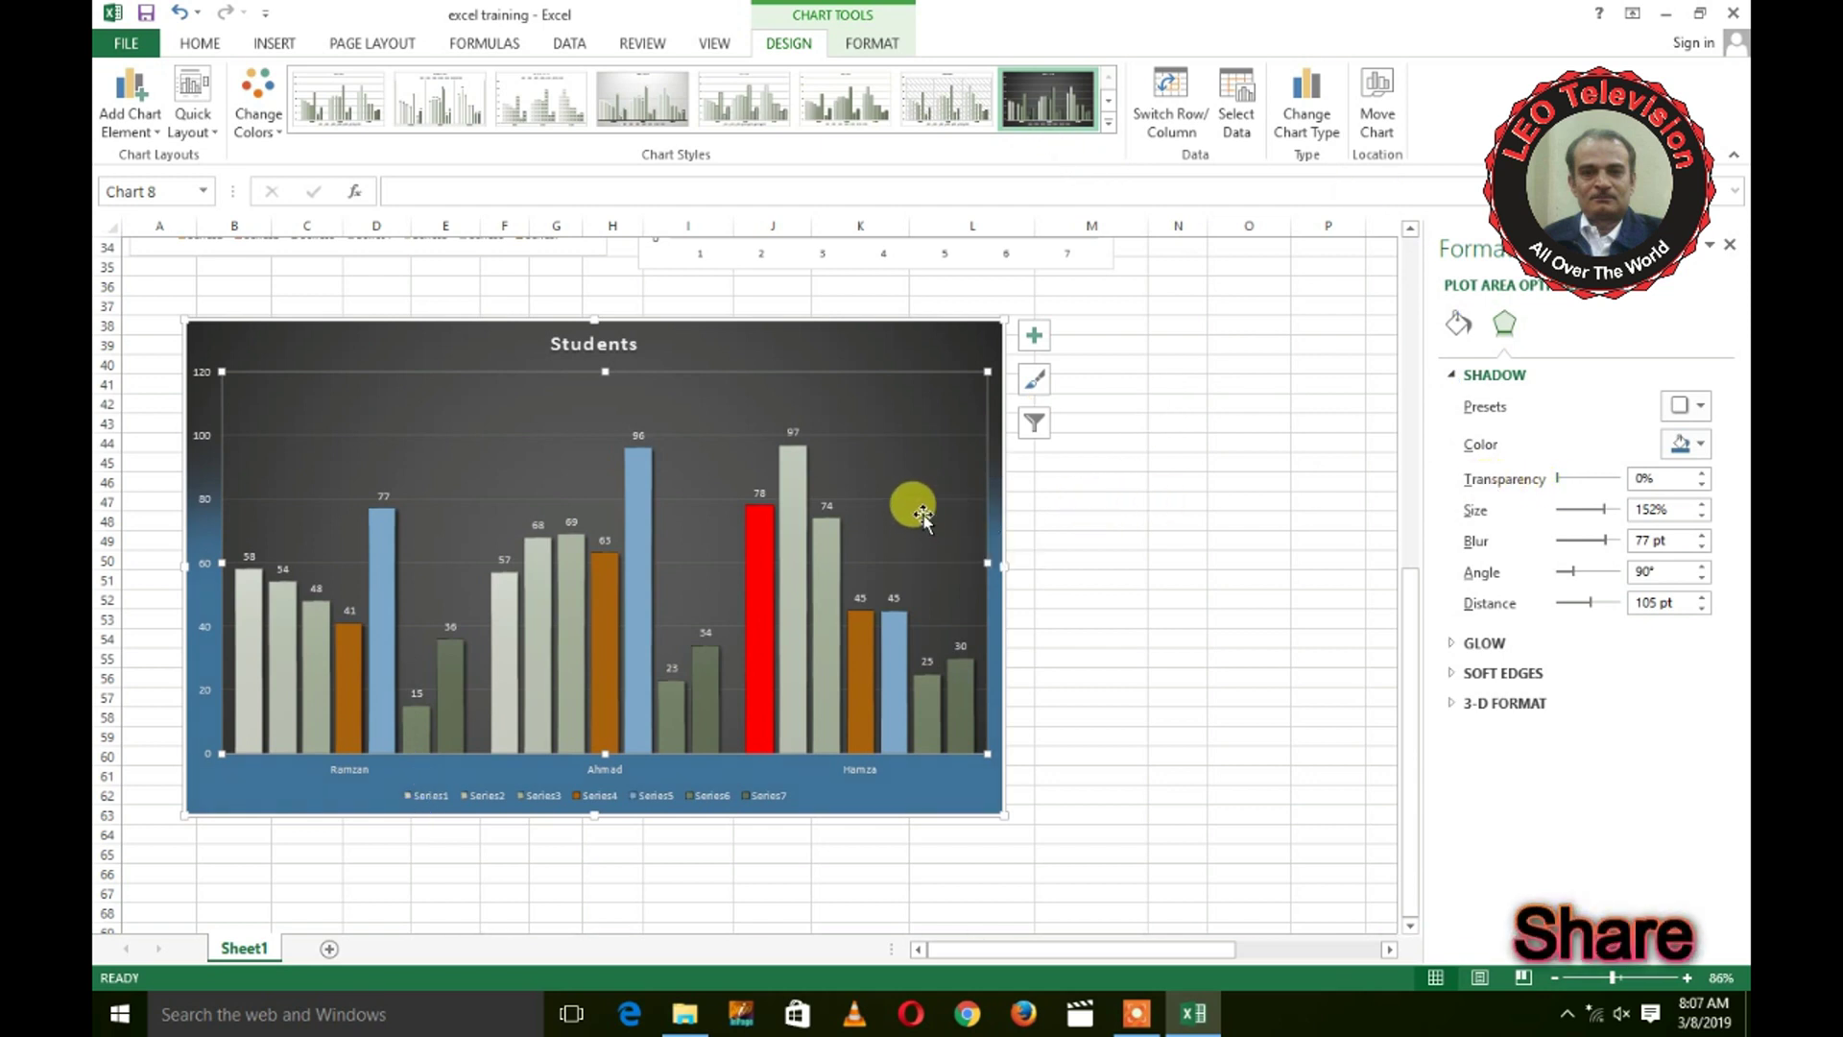
Step: Make the shadow red, then replace it with an Outer preset shadow
{"action": "left_click", "coordinate": [1699, 405]}
{"action": "left_click", "coordinate": [1695, 403]}
{"action": "left_click", "coordinate": [1702, 444]}
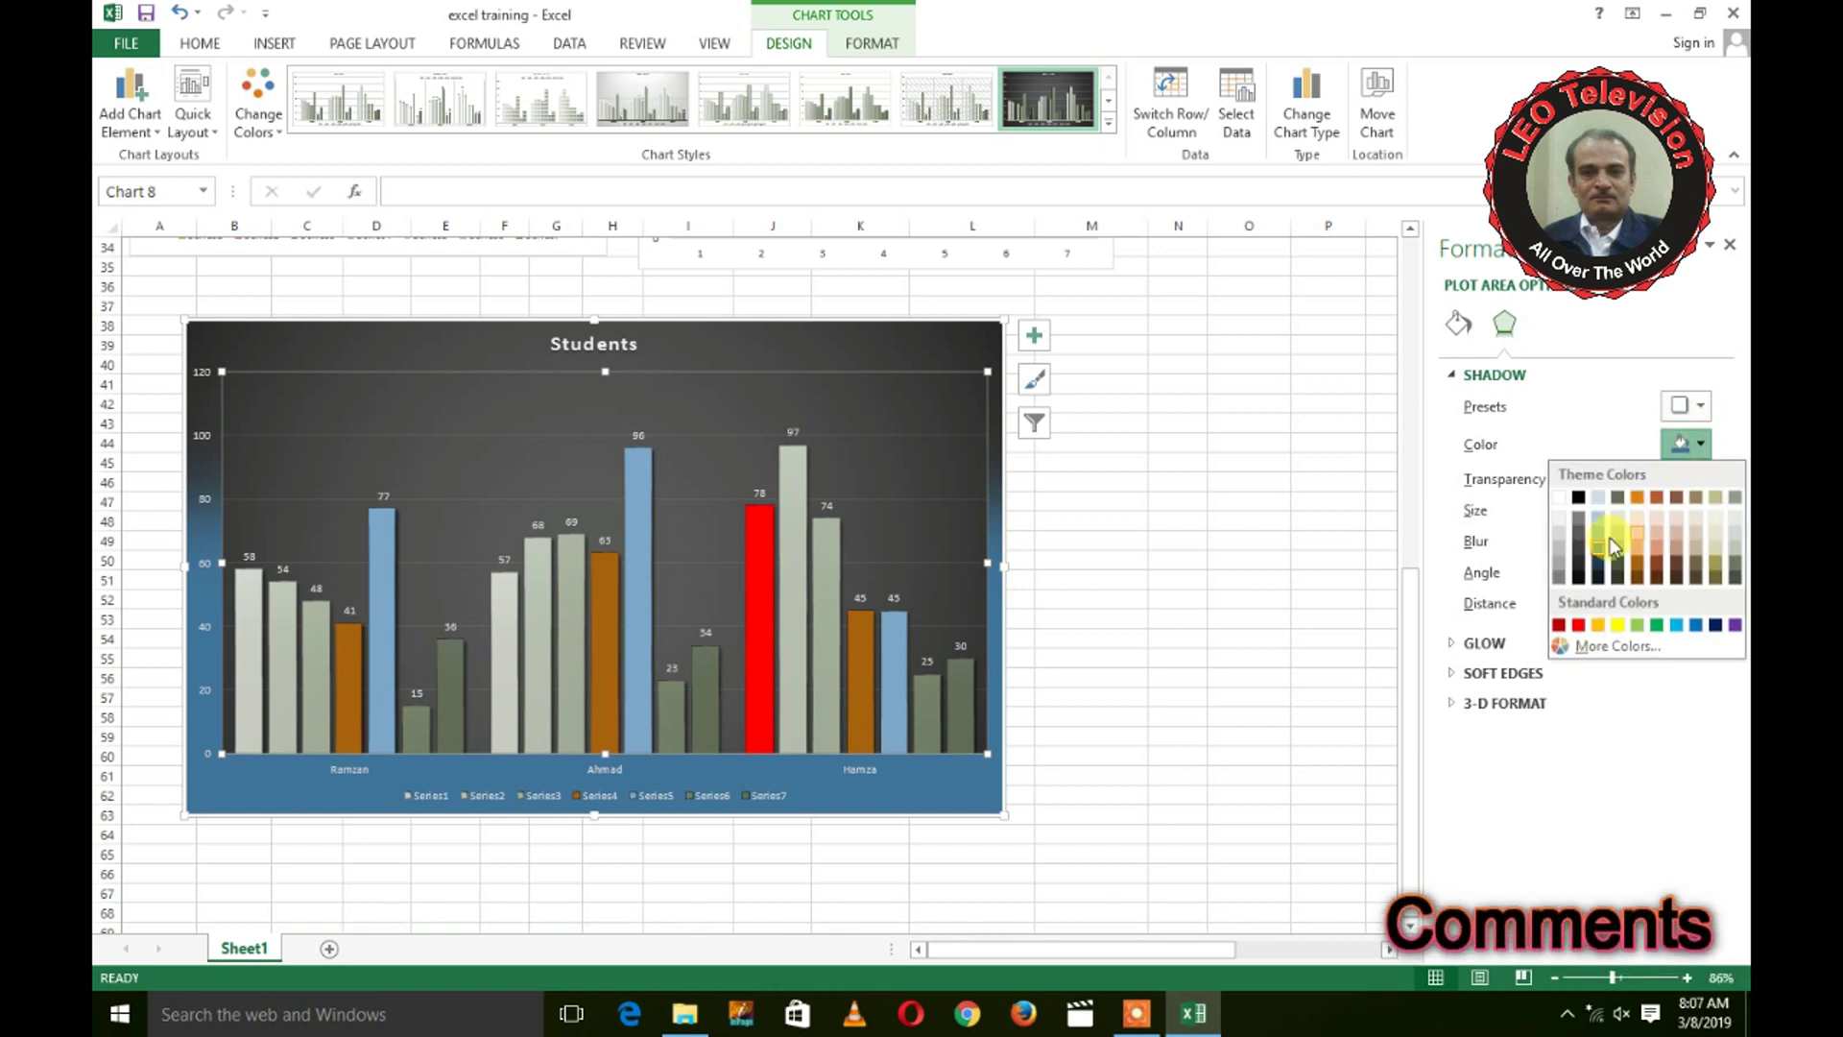
{"action": "left_click", "coordinate": [1579, 625]}
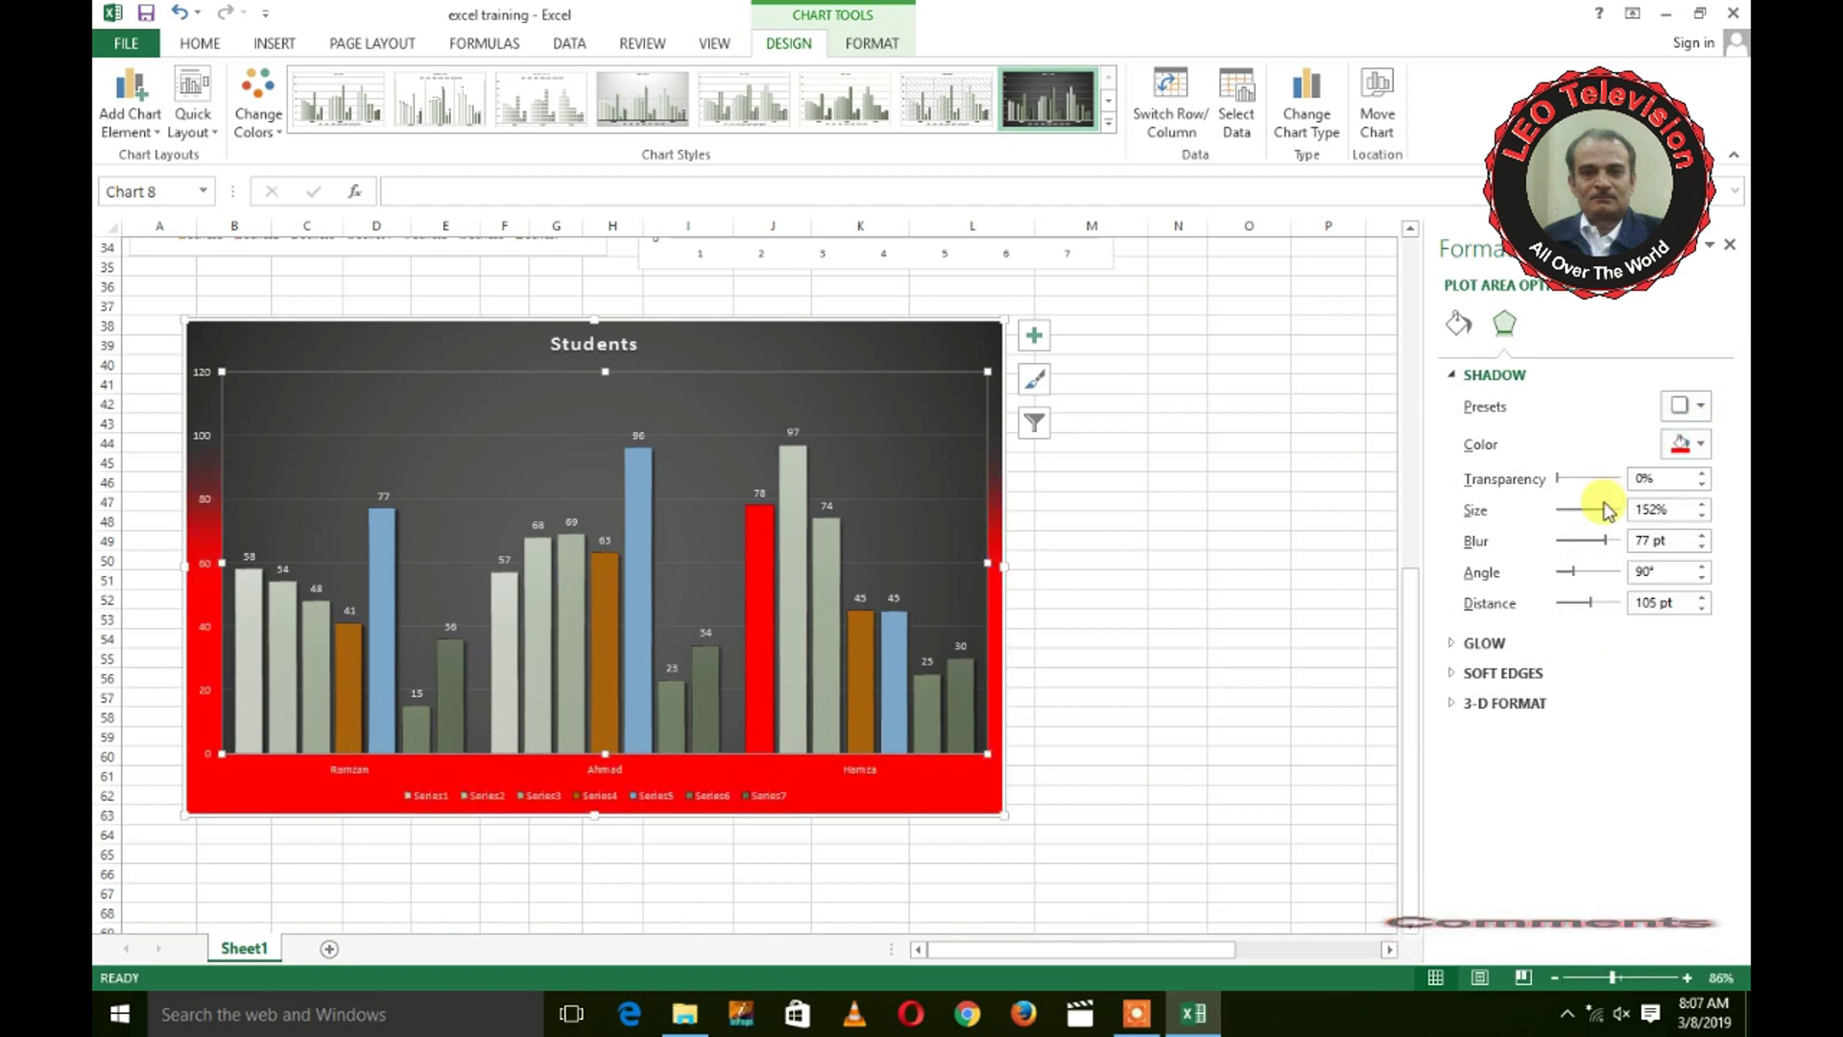
{"action": "left_click", "coordinate": [1699, 406]}
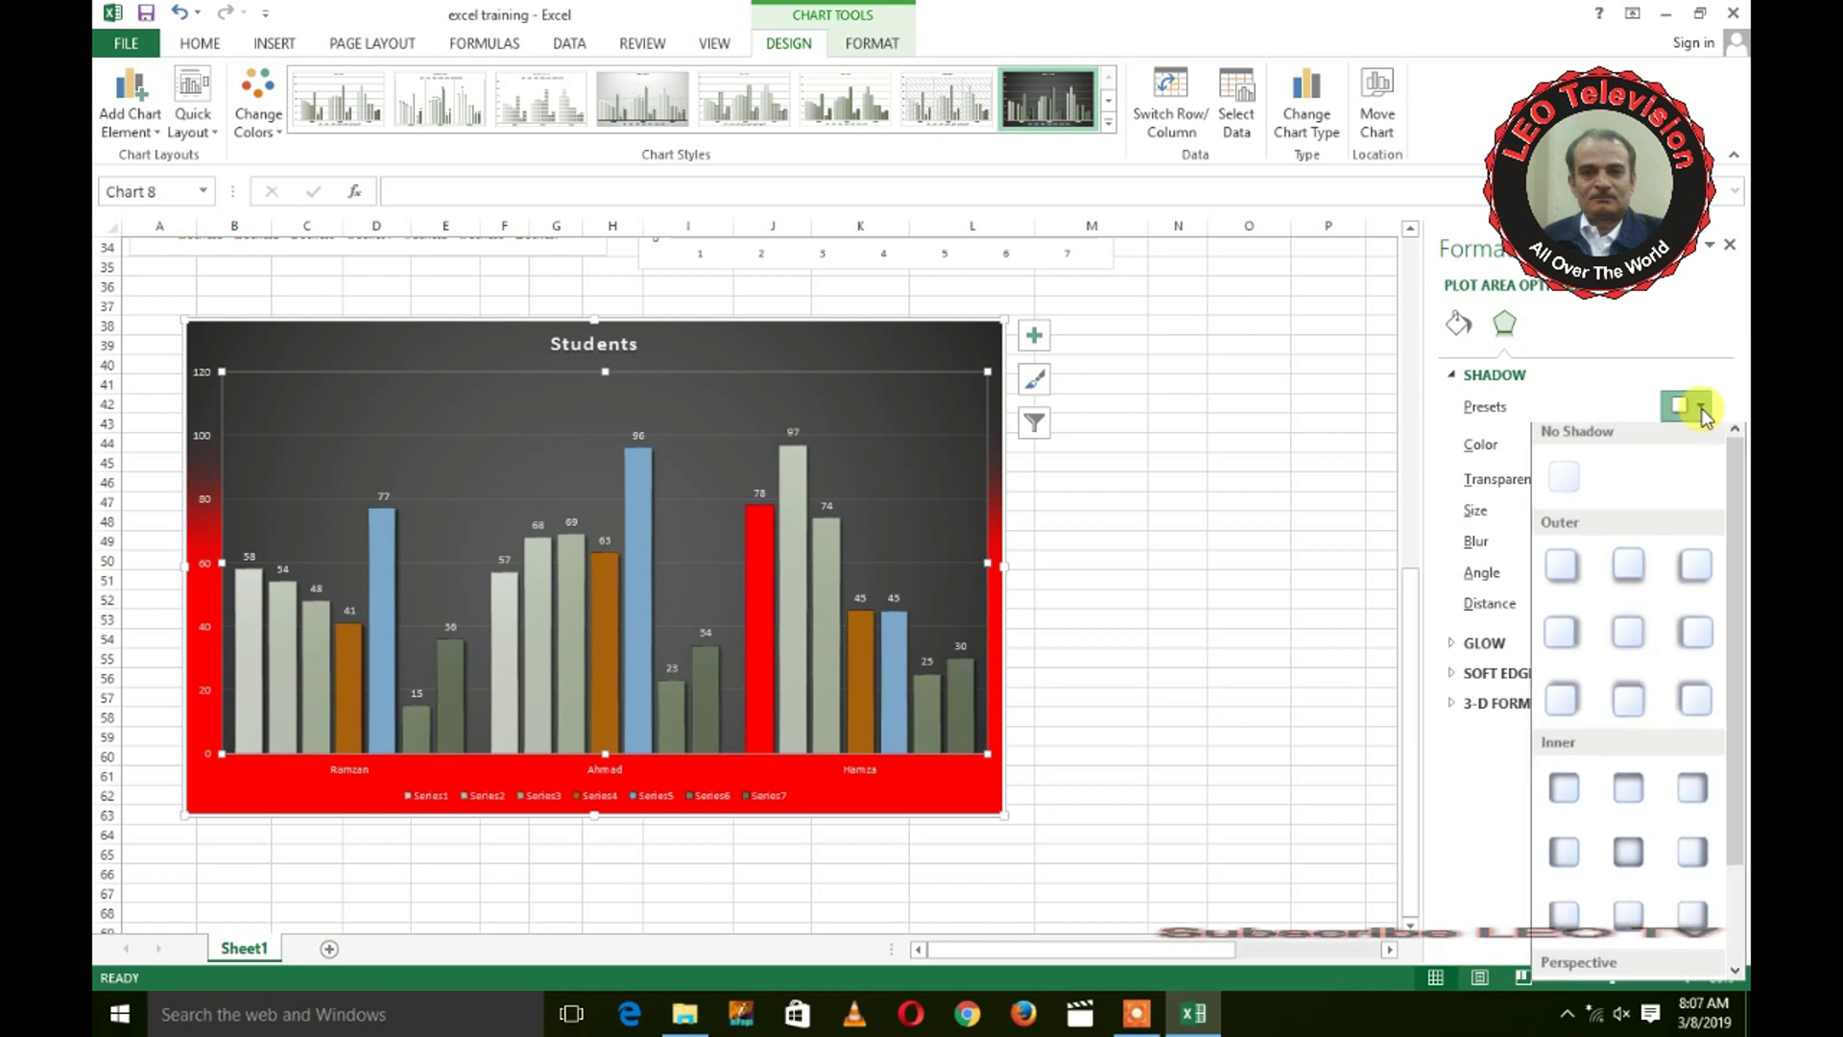
{"action": "left_click", "coordinate": [1576, 648]}
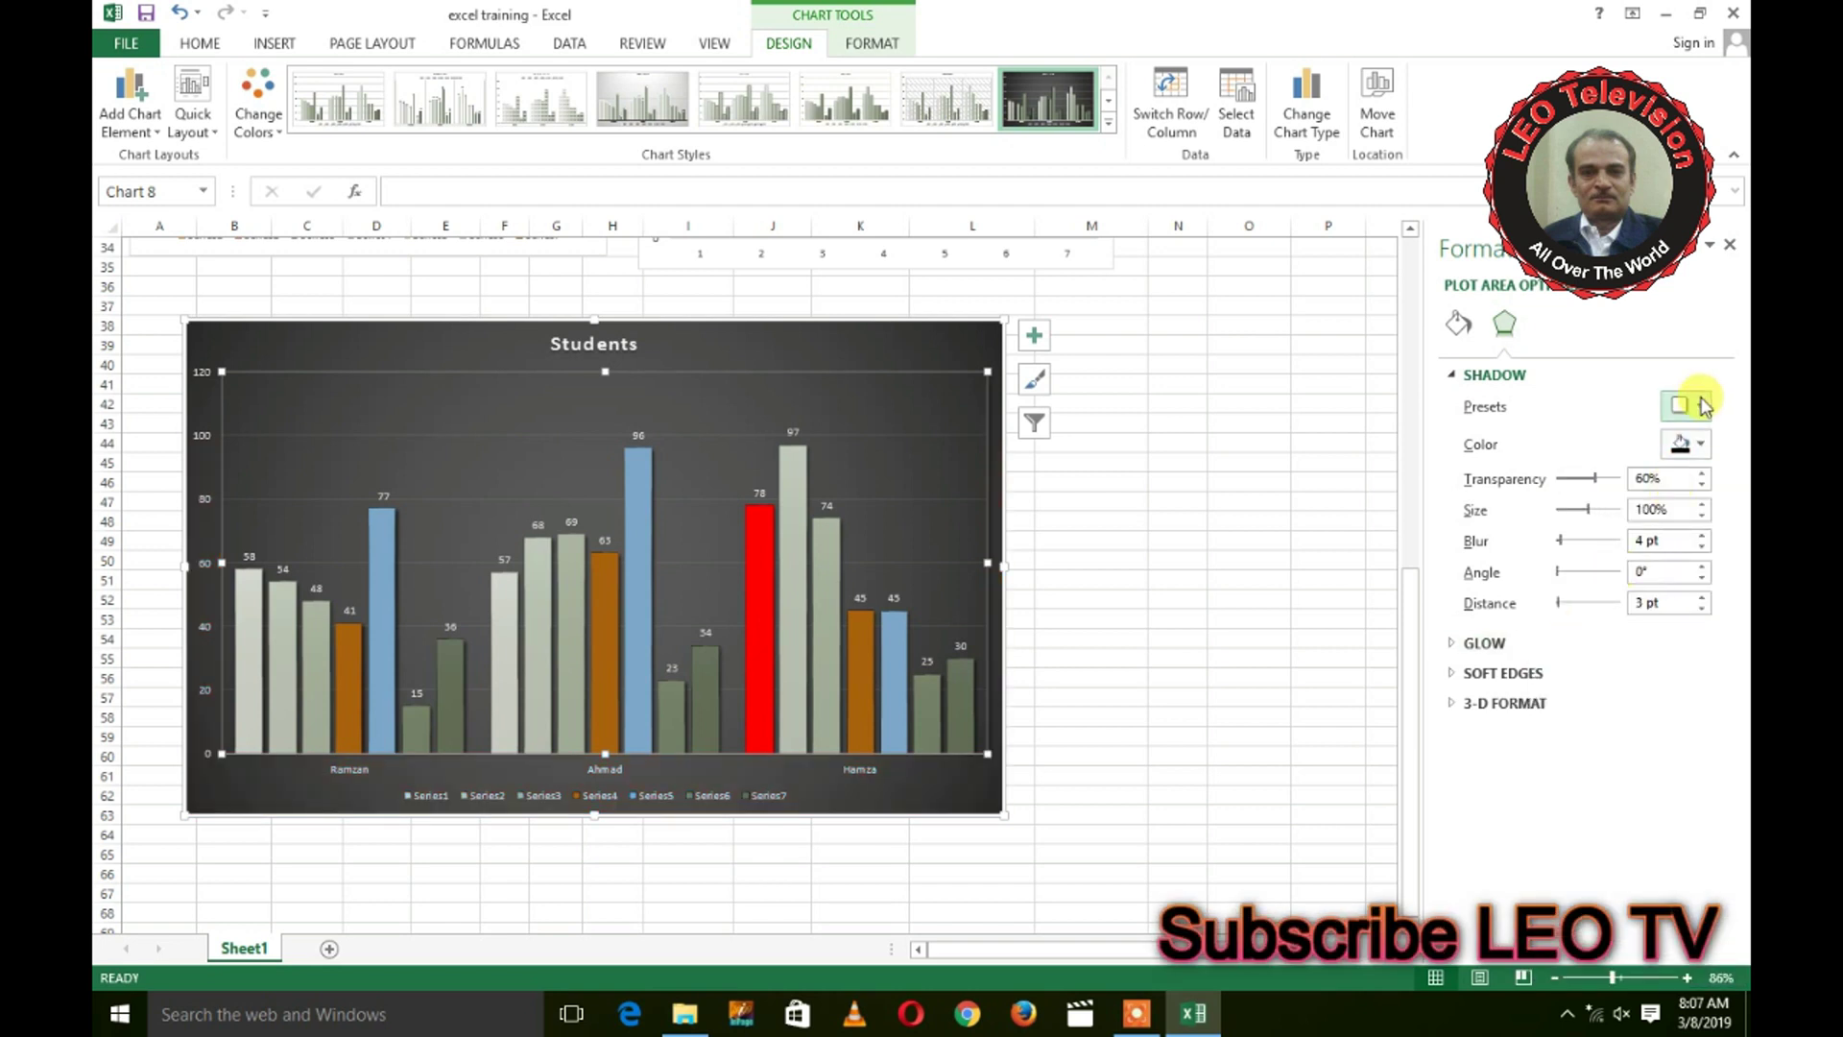
{"action": "left_click", "coordinate": [1238, 481]}
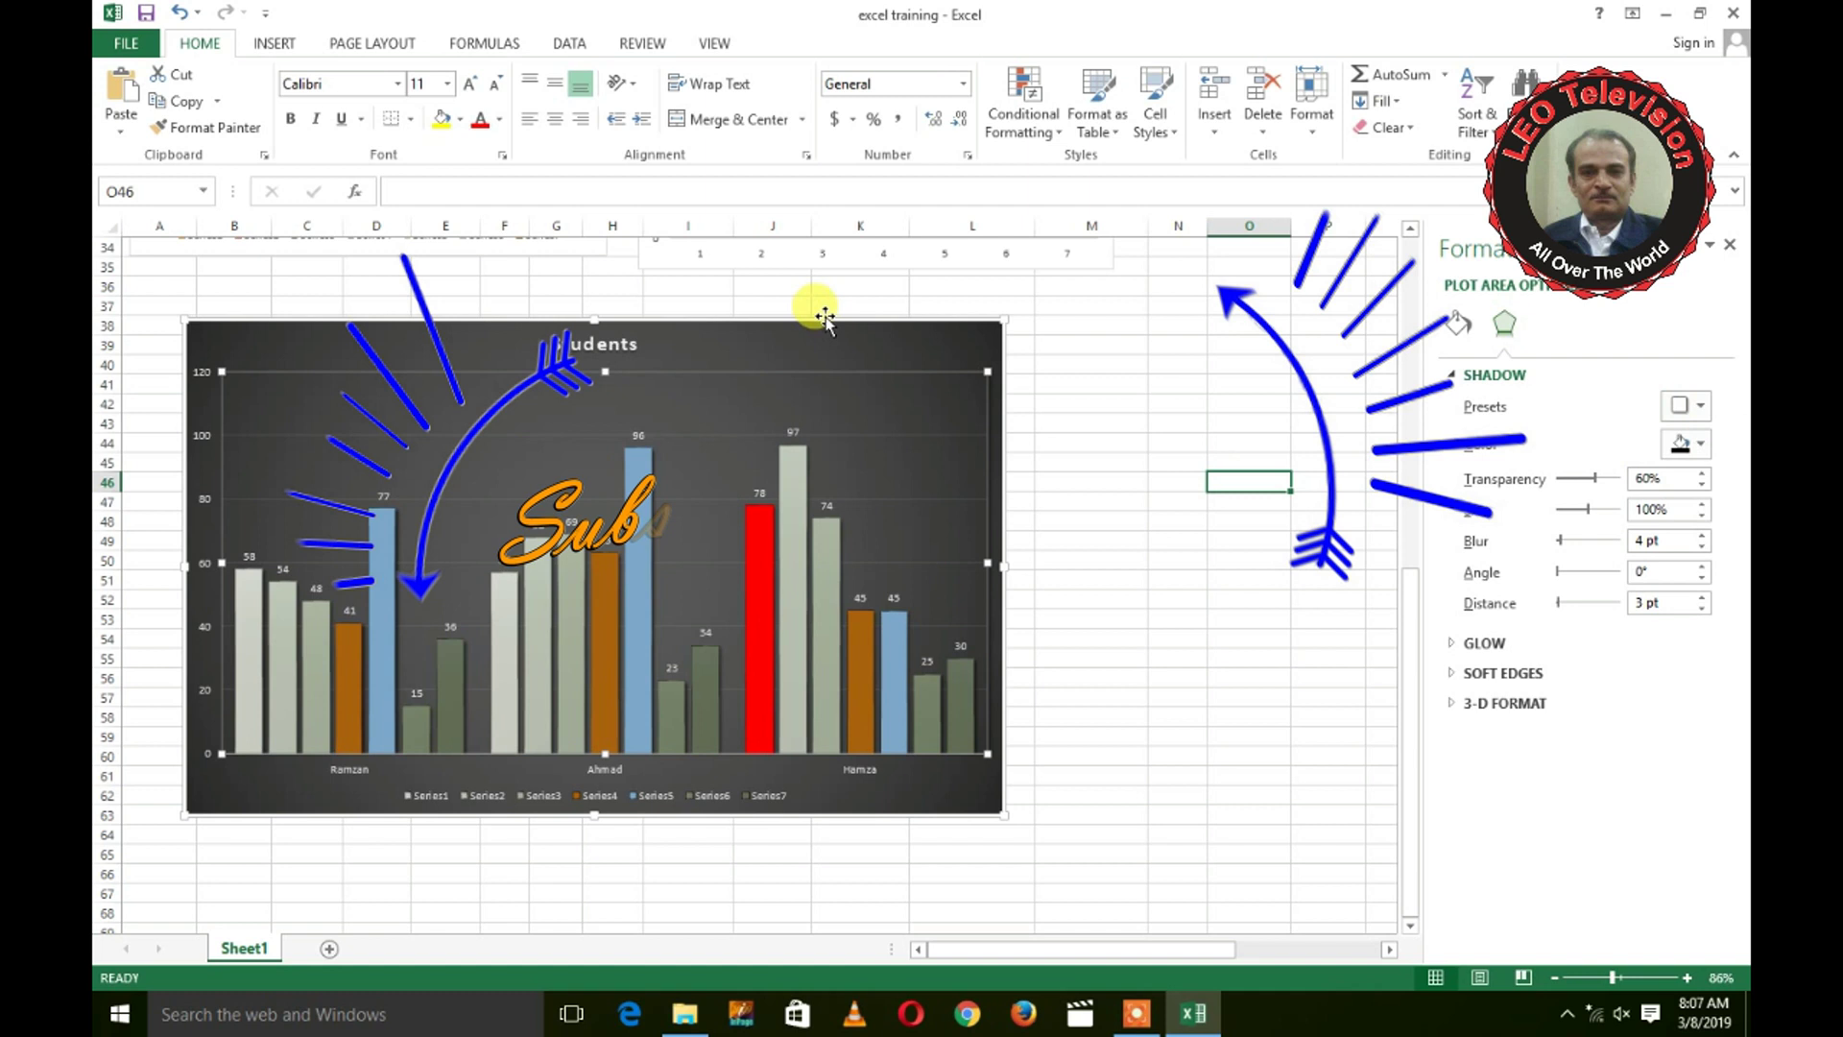
{"action": "left_click", "coordinate": [825, 317]}
{"action": "left_click", "coordinate": [857, 316]}
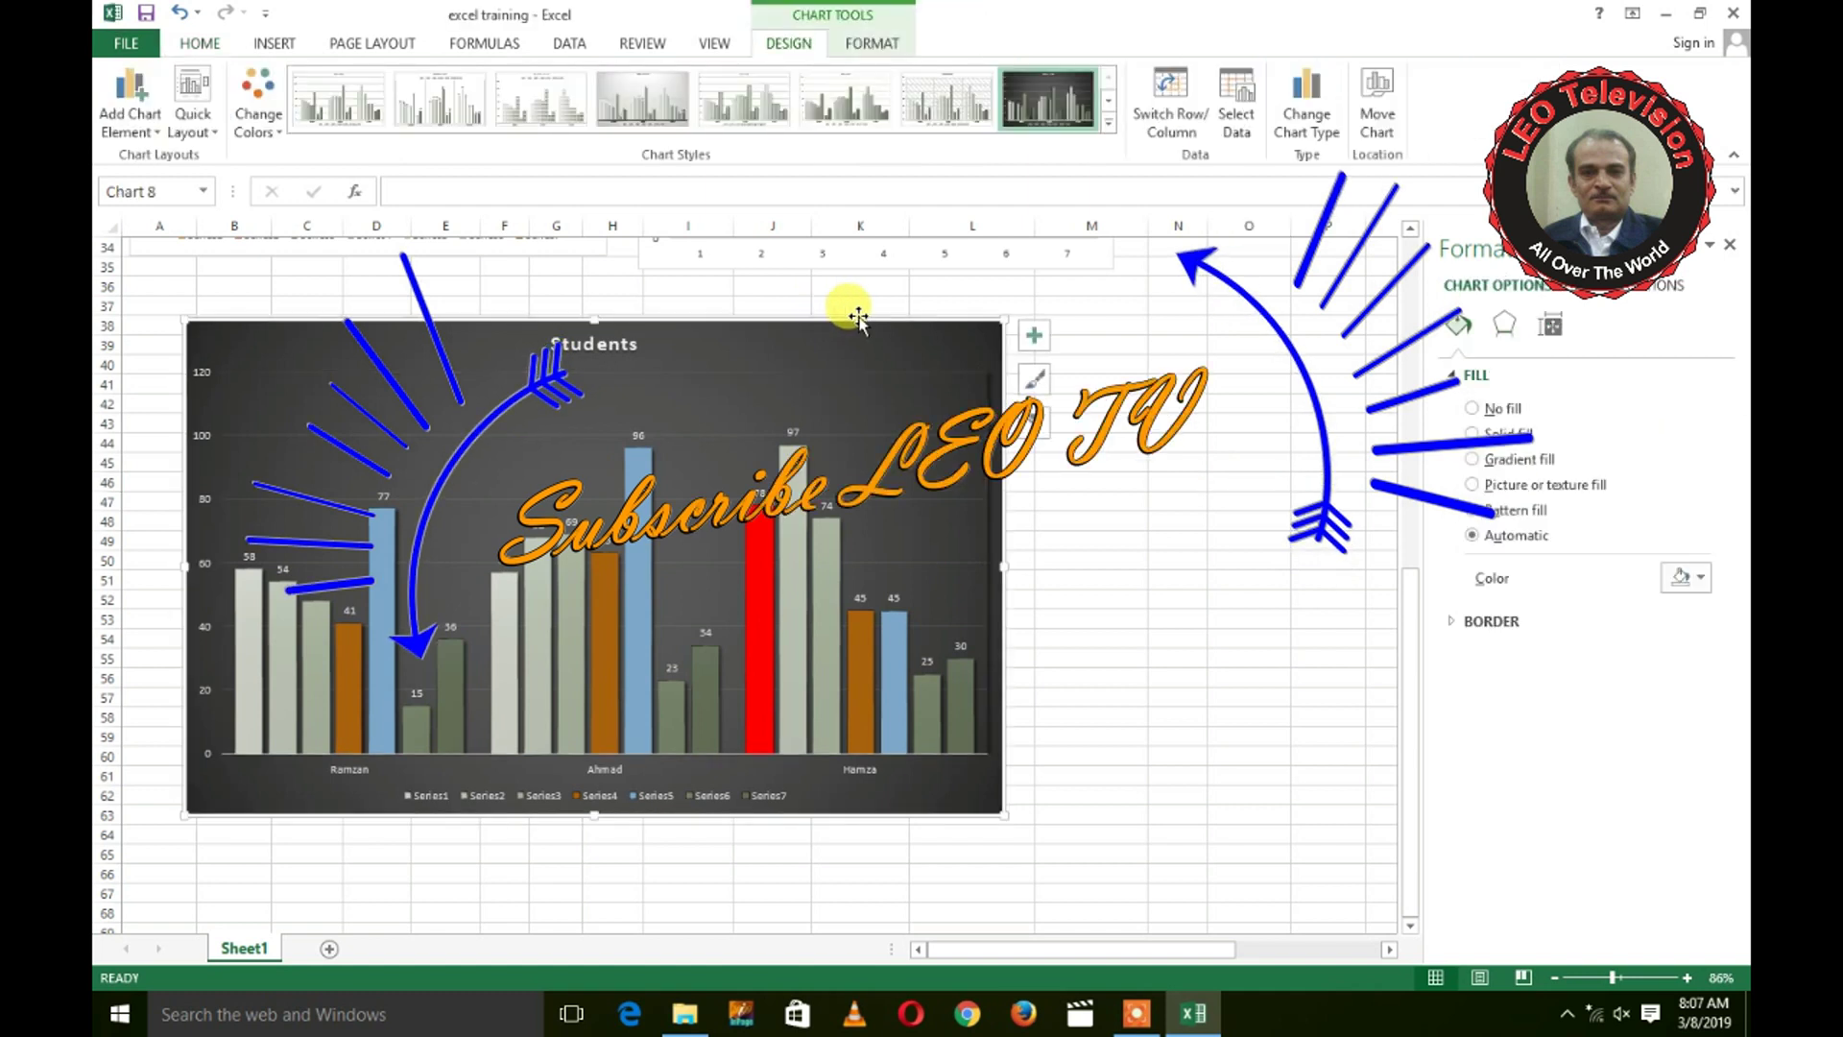
Step: Turn on axis titles, a data table and a linear Series1 trendline
{"action": "left_click", "coordinate": [1037, 334]}
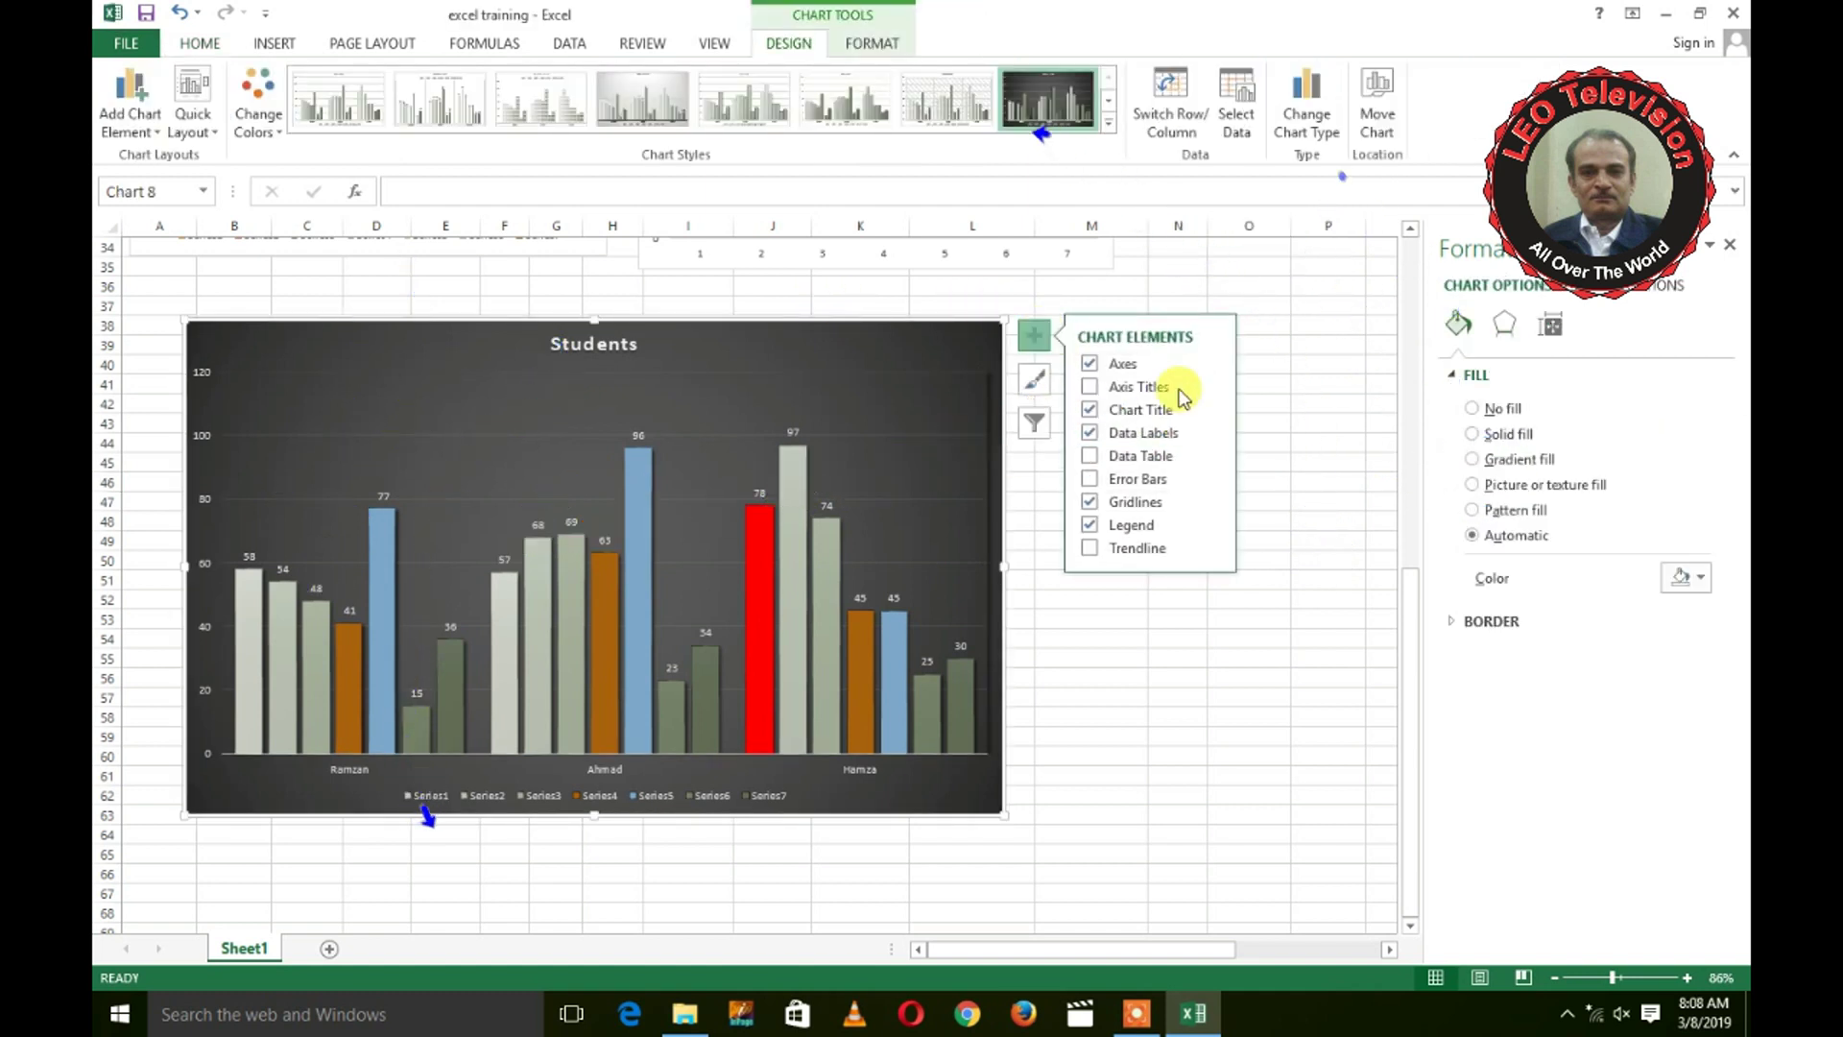
{"action": "left_click", "coordinate": [1146, 458]}
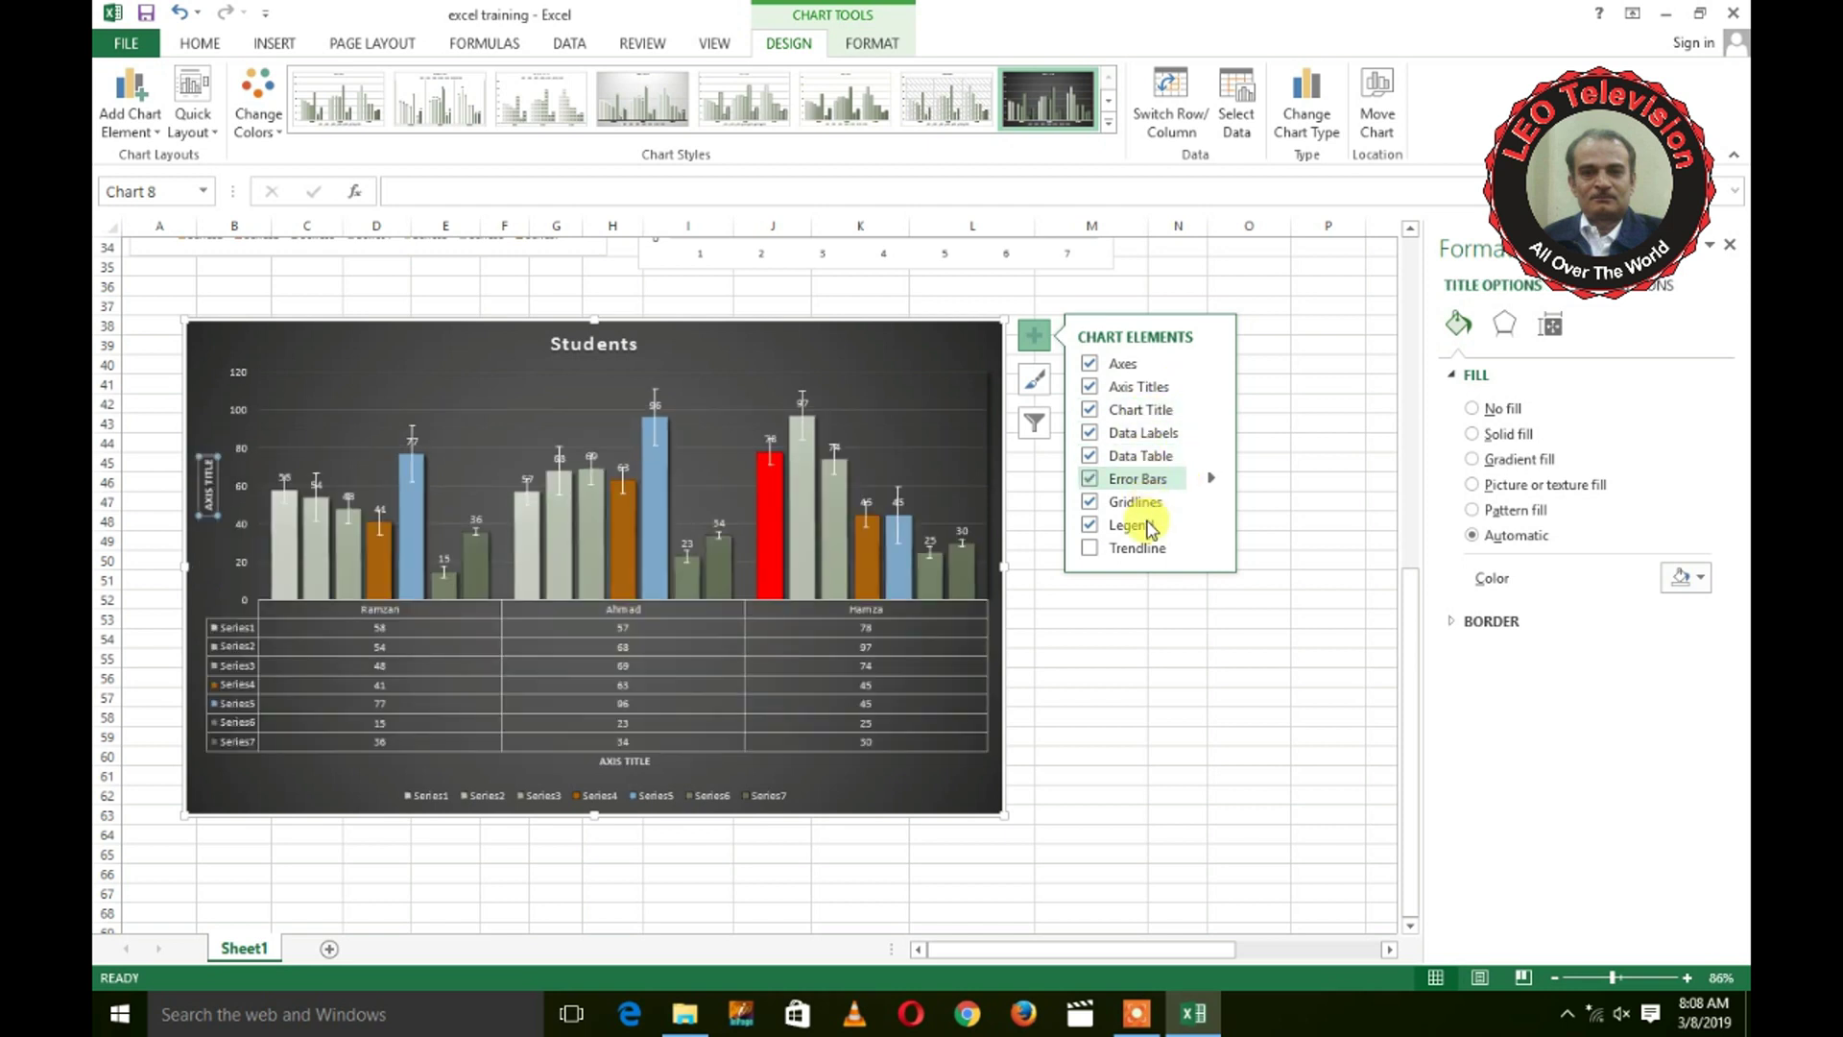
{"action": "left_click", "coordinate": [1142, 551]}
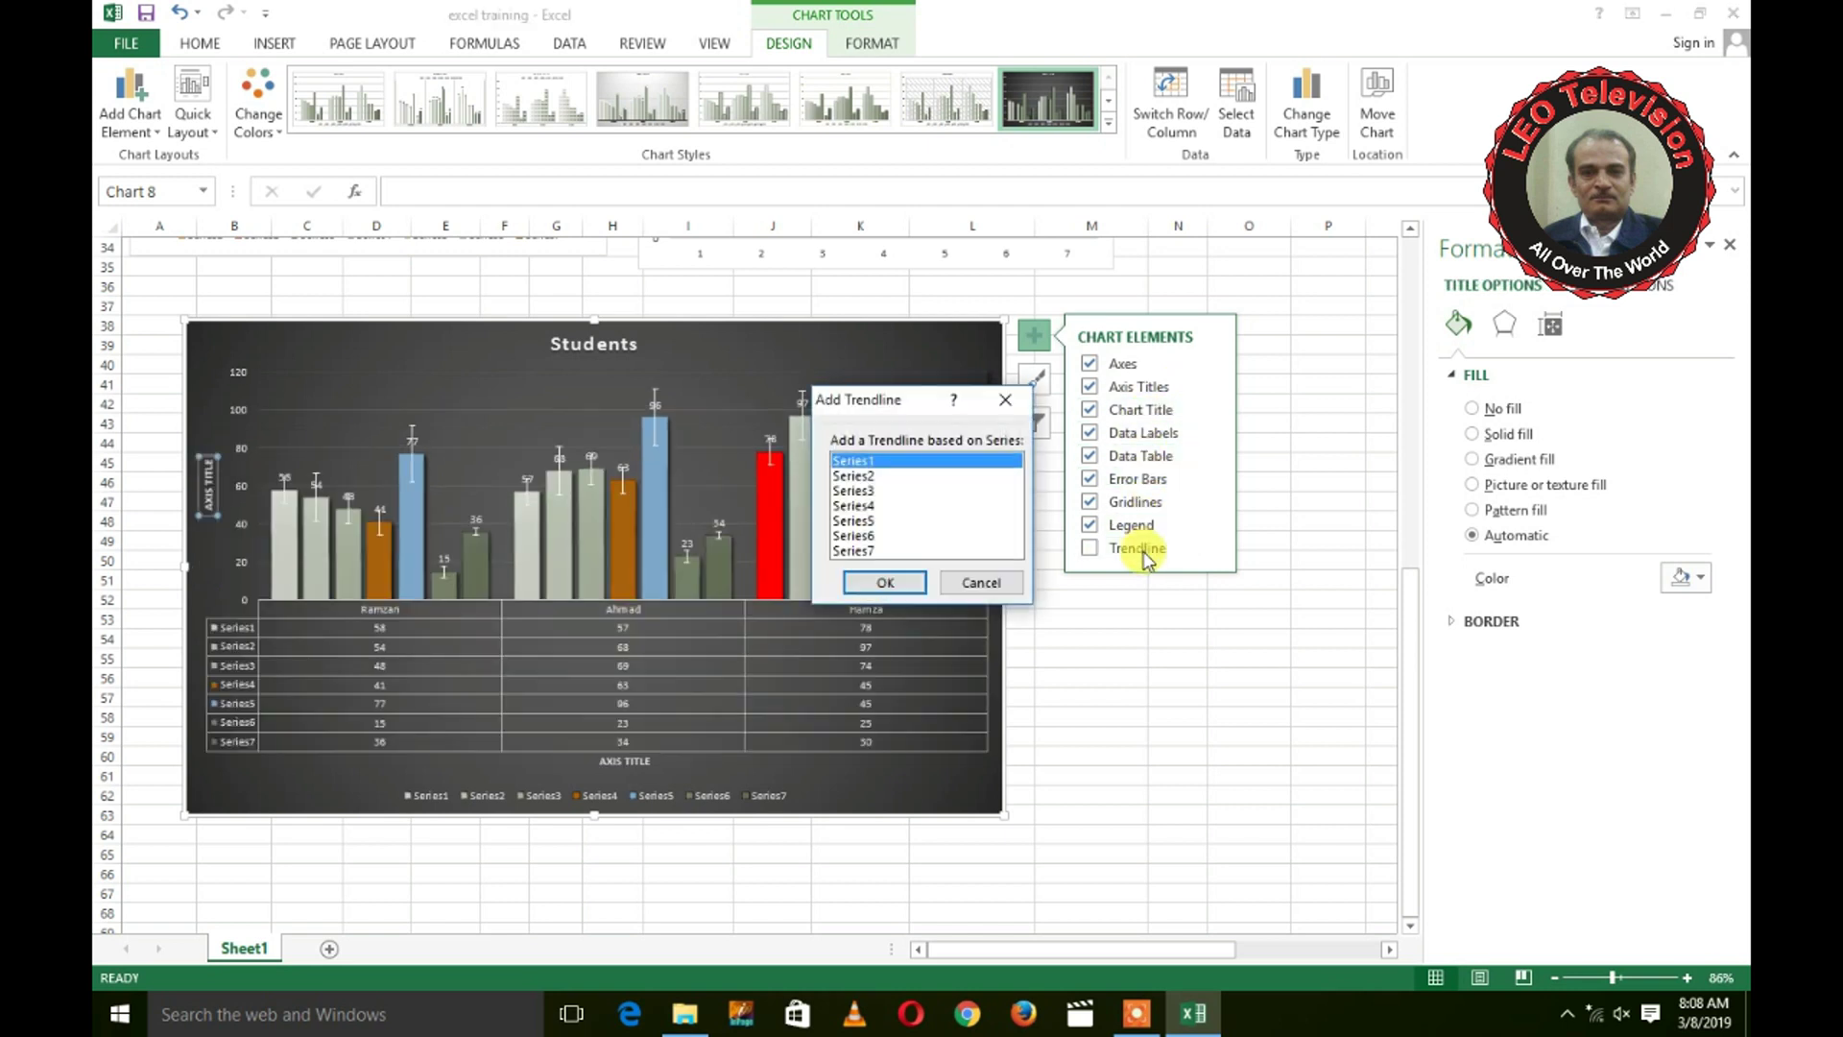
{"action": "left_click", "coordinate": [885, 582]}
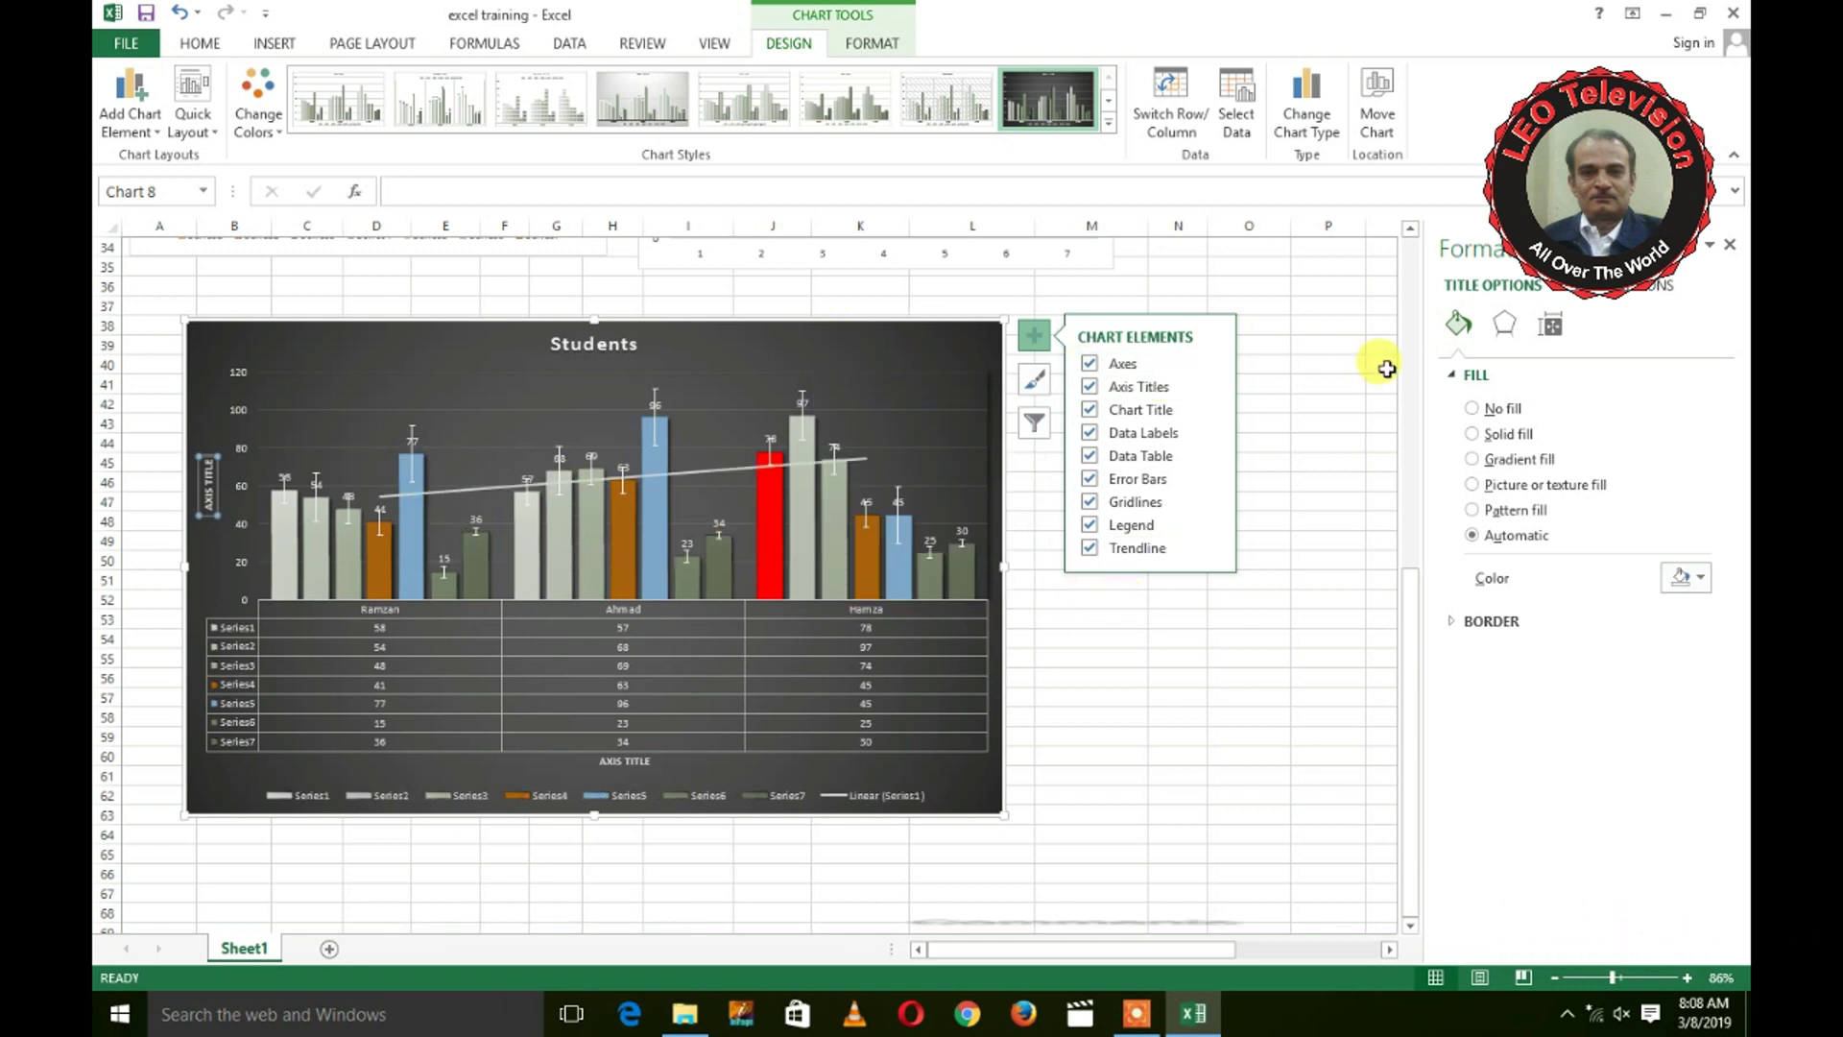
{"action": "left_click", "coordinate": [1033, 379]}
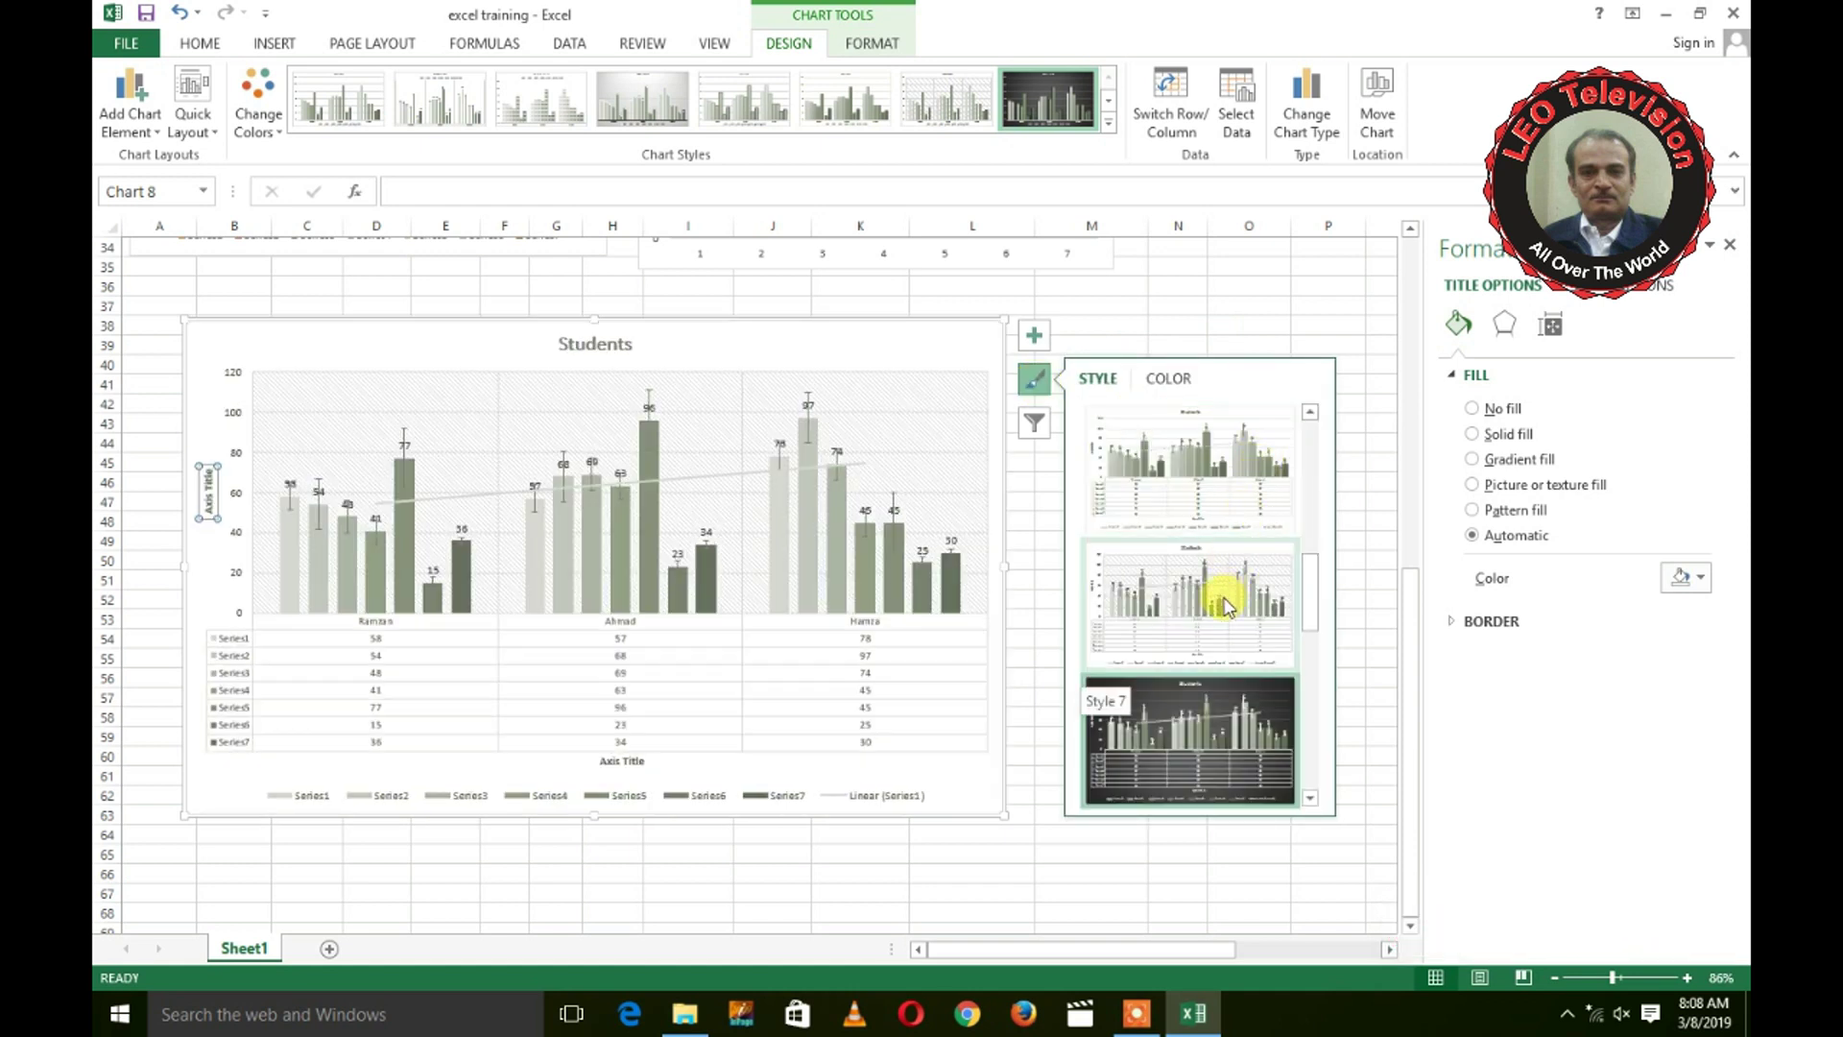
Step: Apply light Style 12 and untick Series1 through Series7 in Chart Filters
{"action": "left_click_drag", "start_coordinate": [1308, 590], "coordinate": [1311, 749]}
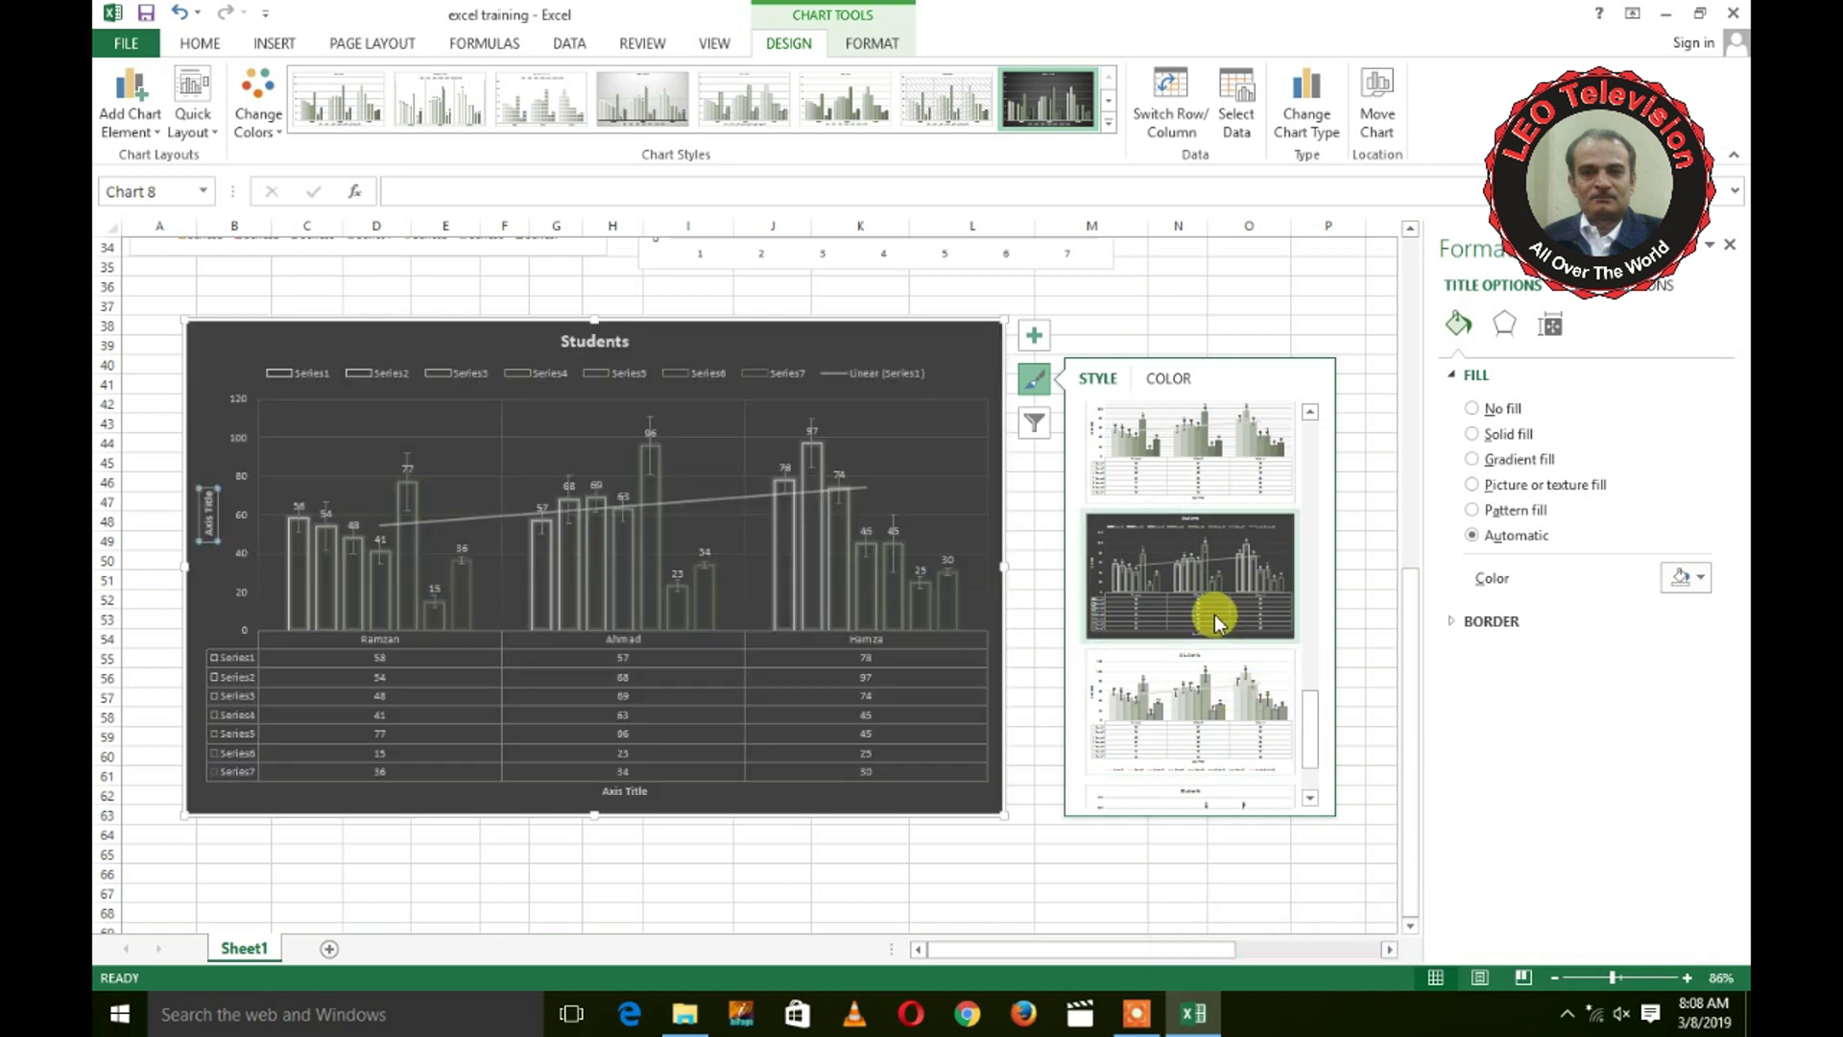
{"action": "left_click", "coordinate": [1206, 699]}
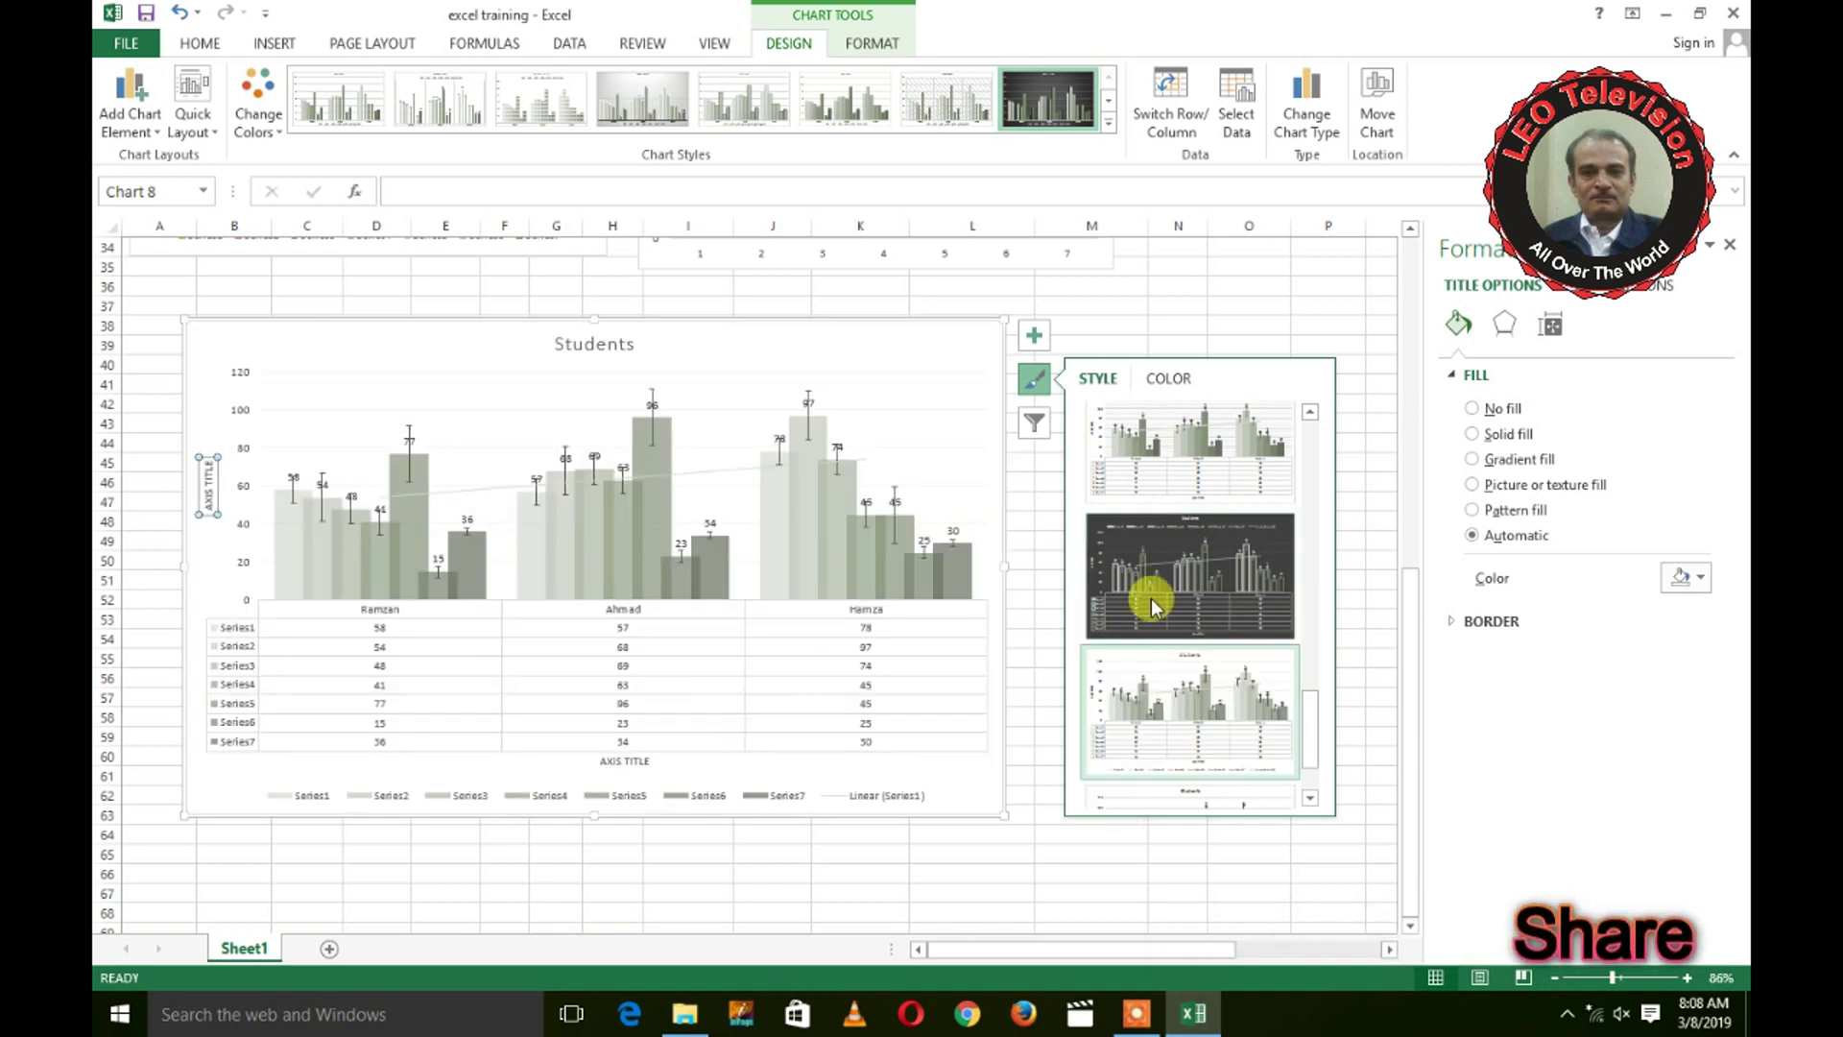
{"action": "left_click", "coordinate": [1035, 423]}
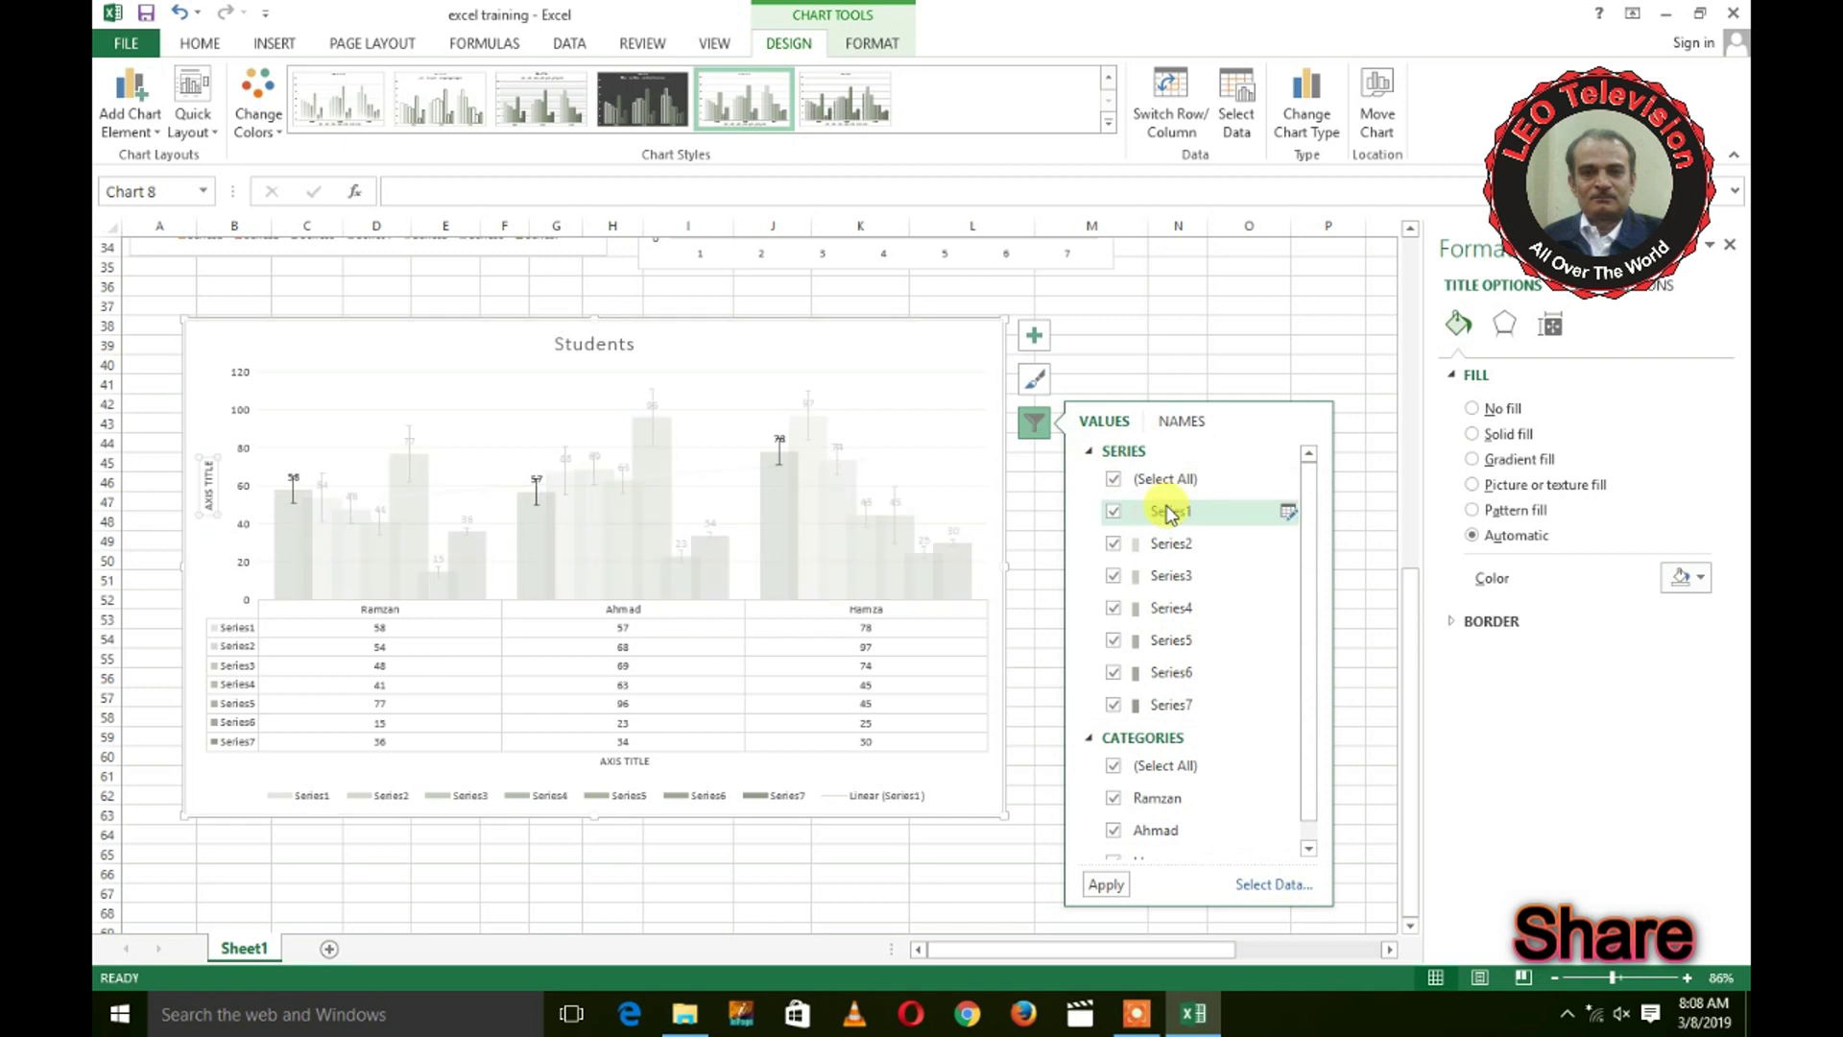
{"action": "left_click", "coordinate": [1116, 511]}
{"action": "left_click", "coordinate": [1115, 544]}
{"action": "left_click", "coordinate": [1115, 575]}
{"action": "left_click", "coordinate": [1115, 608]}
{"action": "left_click", "coordinate": [1115, 641]}
{"action": "left_click", "coordinate": [1114, 673]}
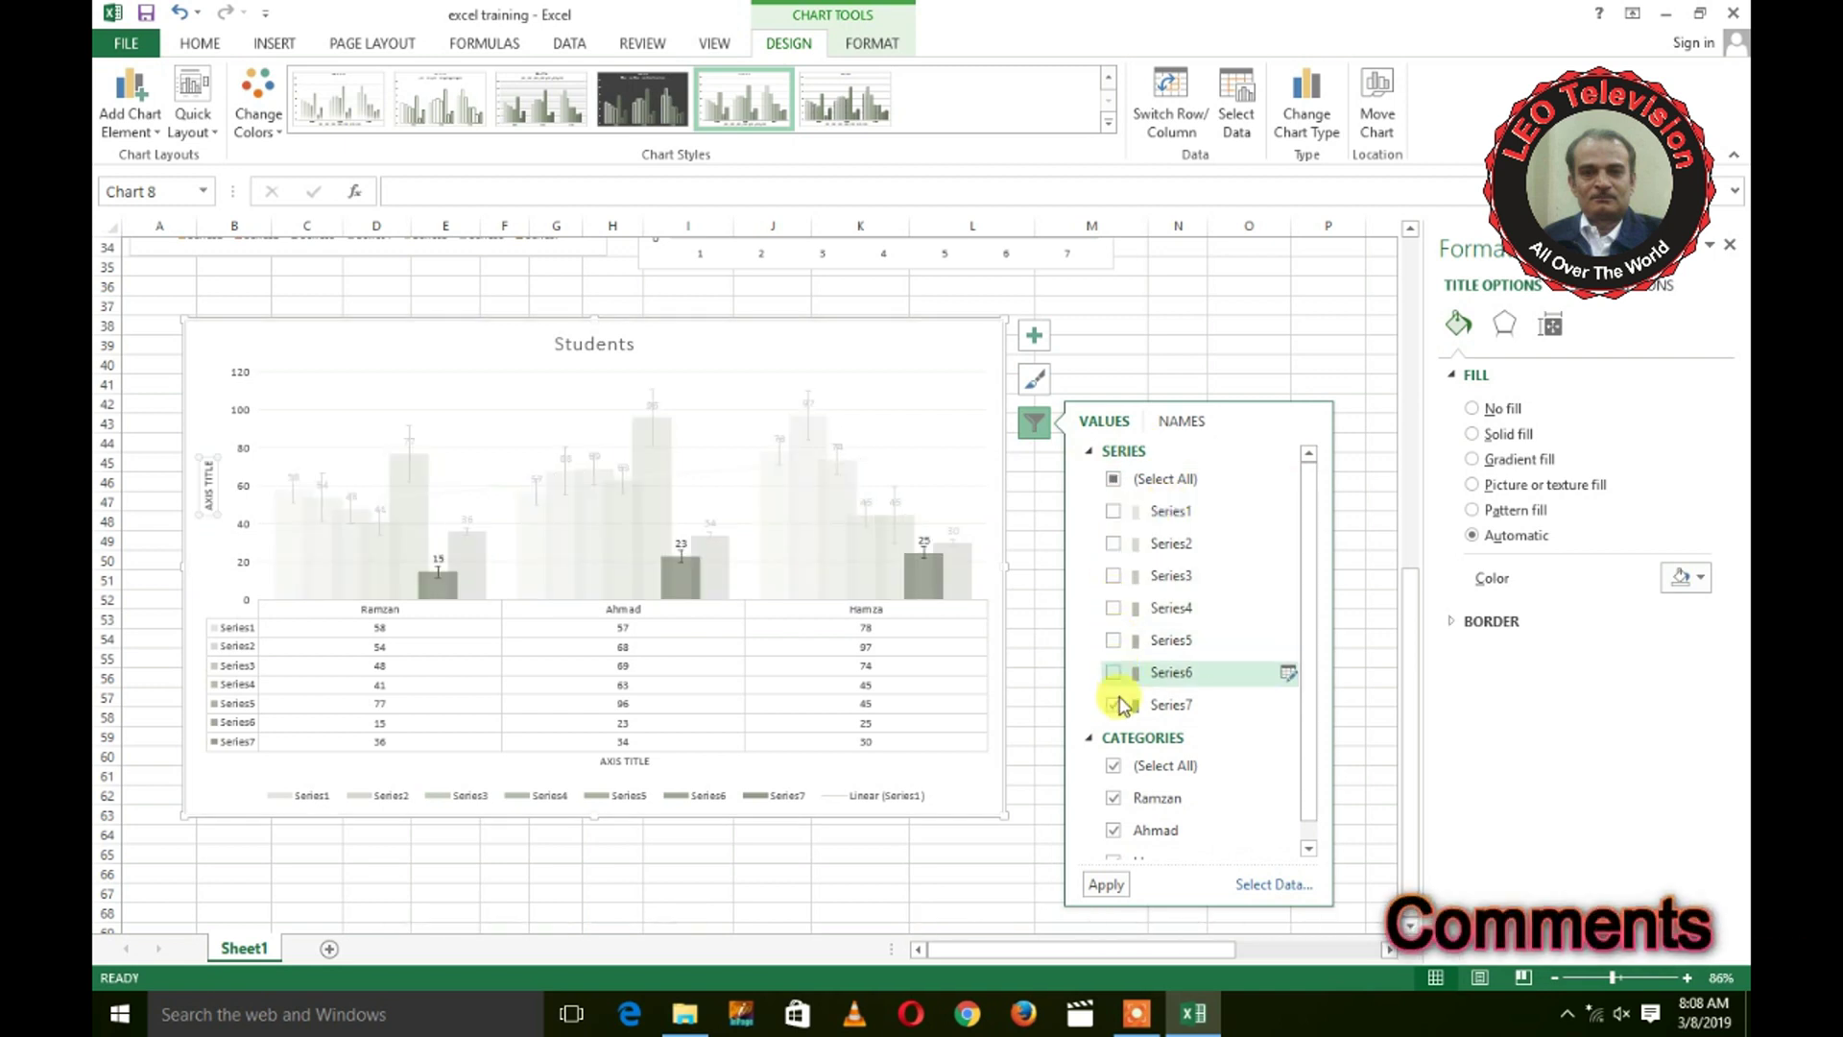
{"action": "left_click", "coordinate": [1114, 704]}
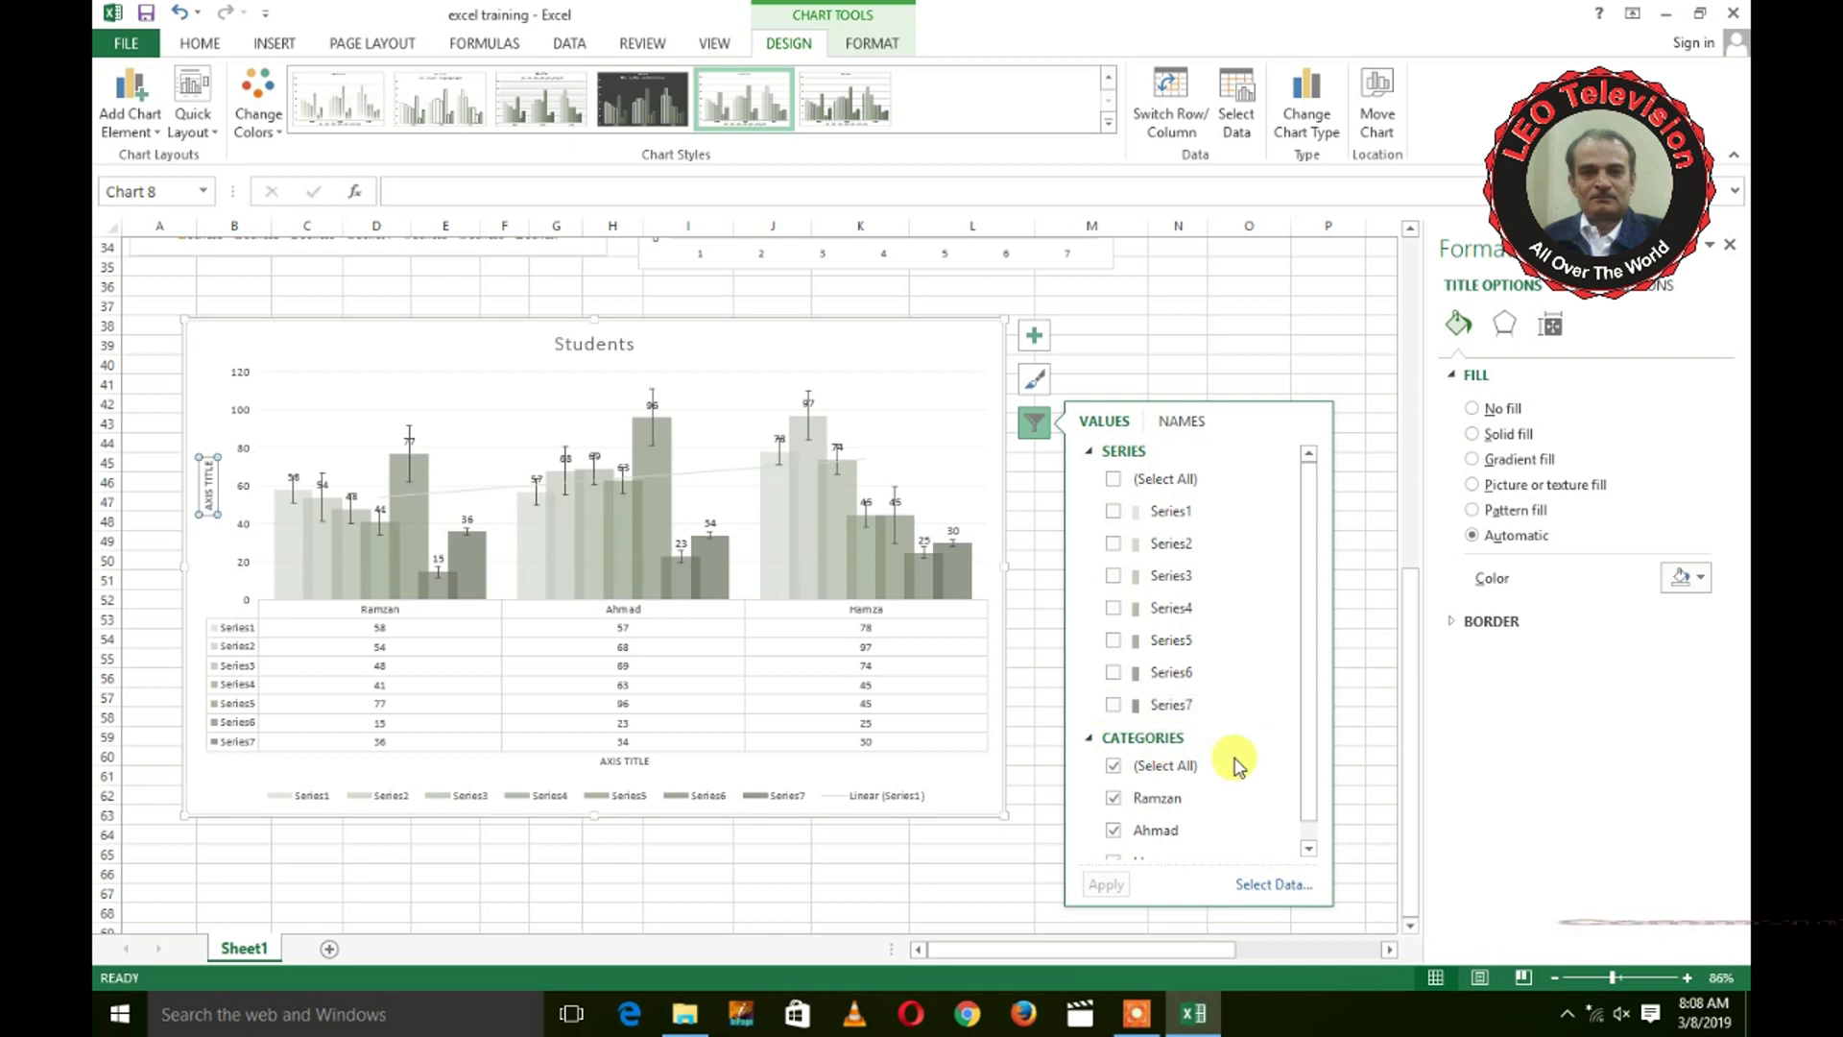
Step: Tick the Ramzan category and open Select Data for the chart
{"action": "left_click", "coordinate": [1113, 799]}
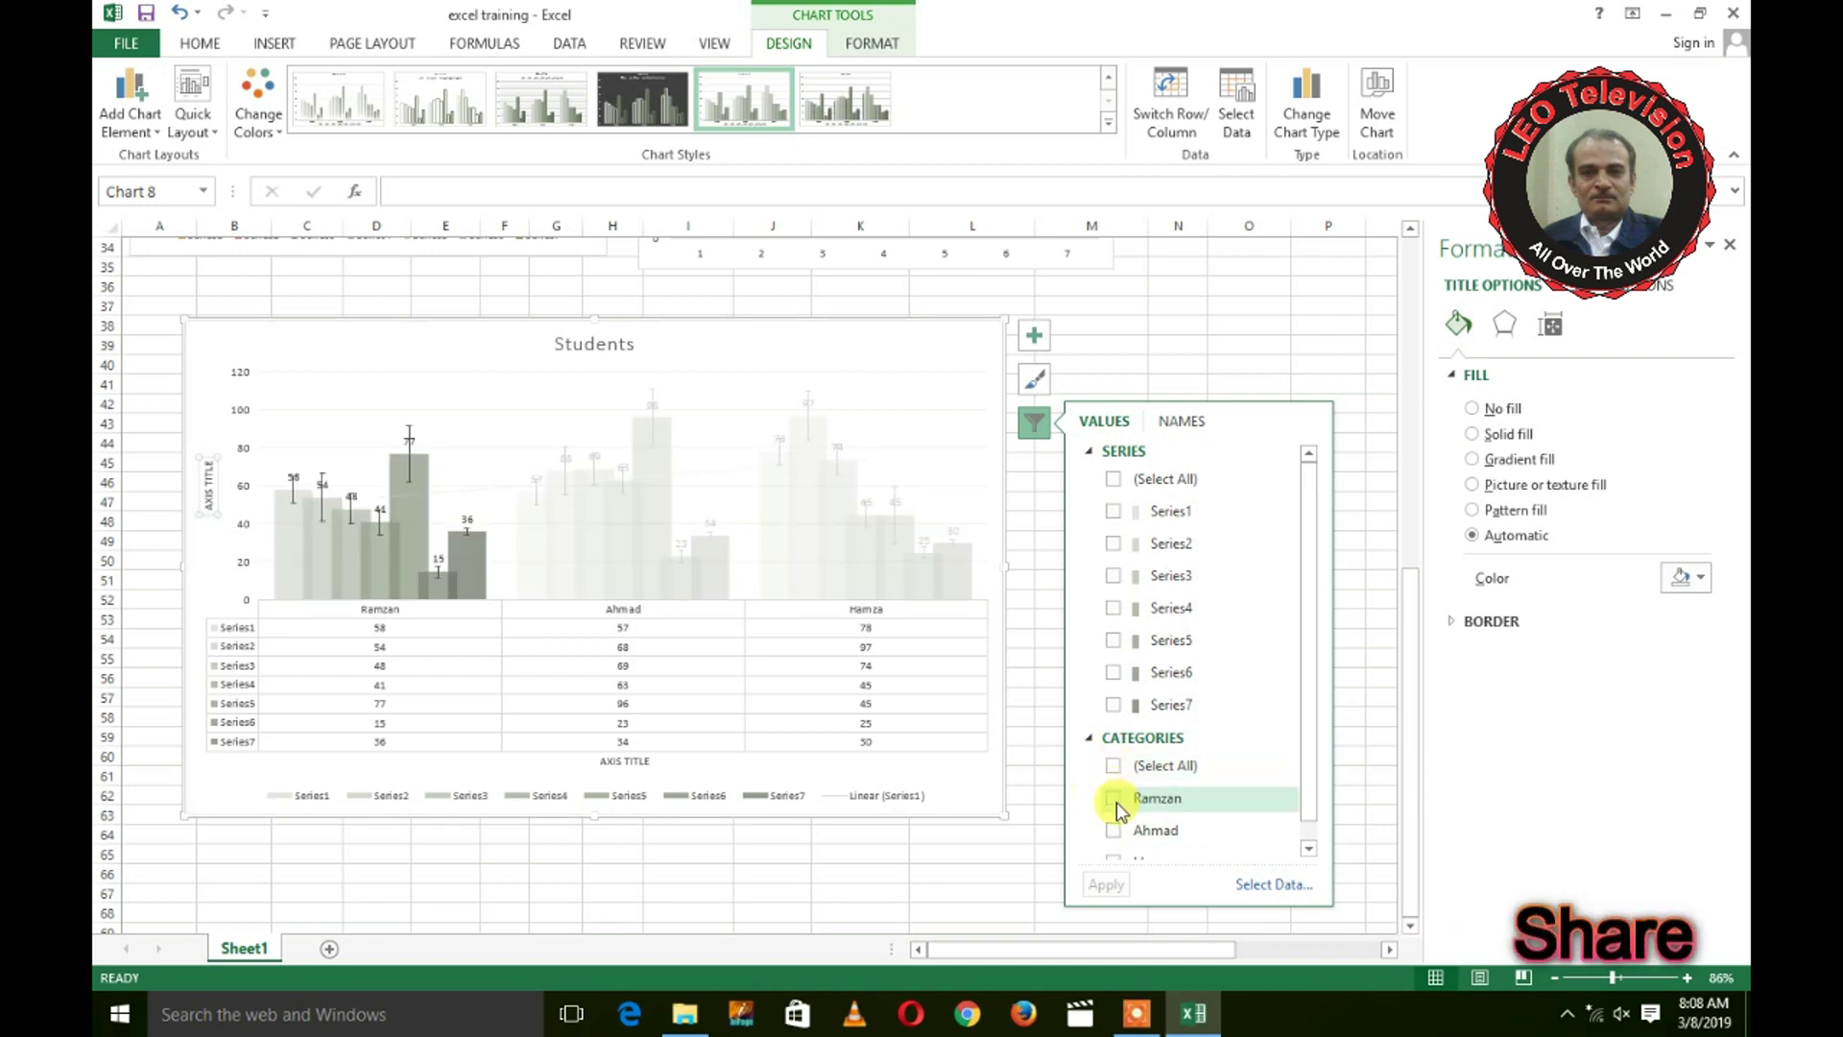
{"action": "scroll", "coordinate": [1315, 787], "scroll_direction": "down", "scroll_amount": 1}
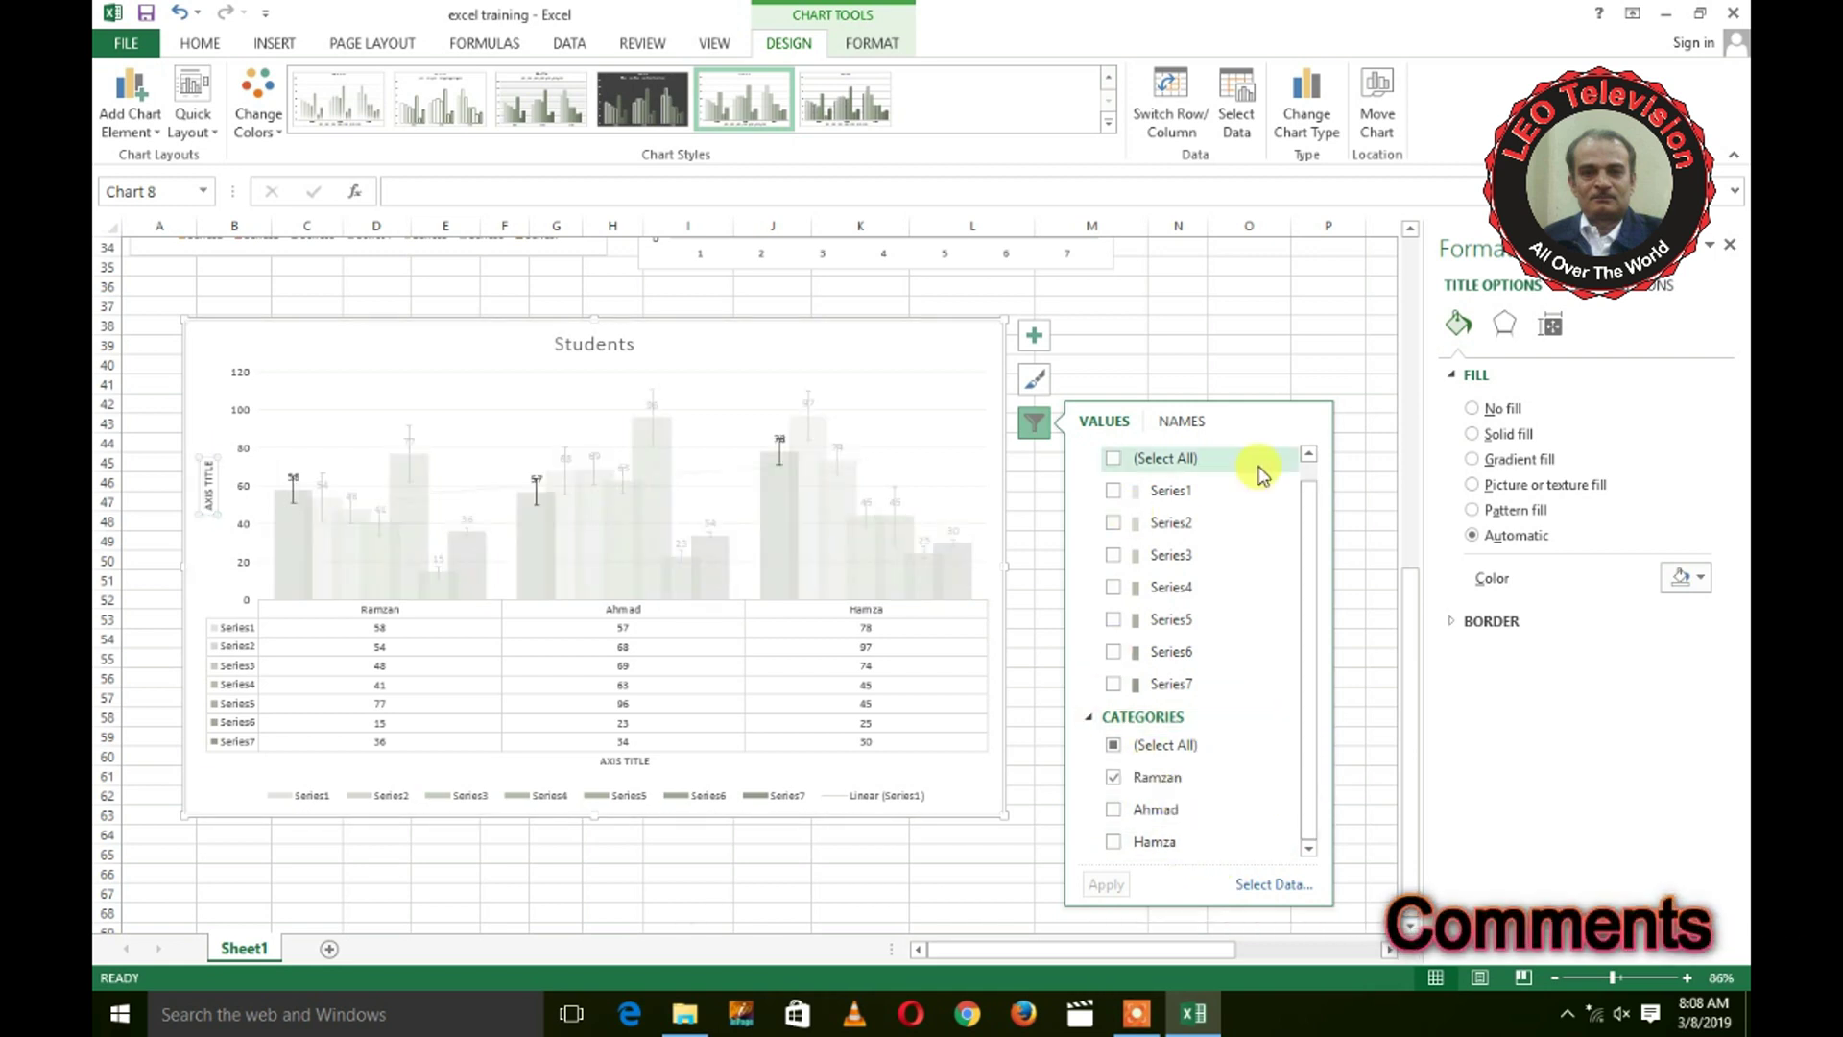
{"action": "scroll", "coordinate": [1308, 549], "scroll_direction": "up", "scroll_amount": 1}
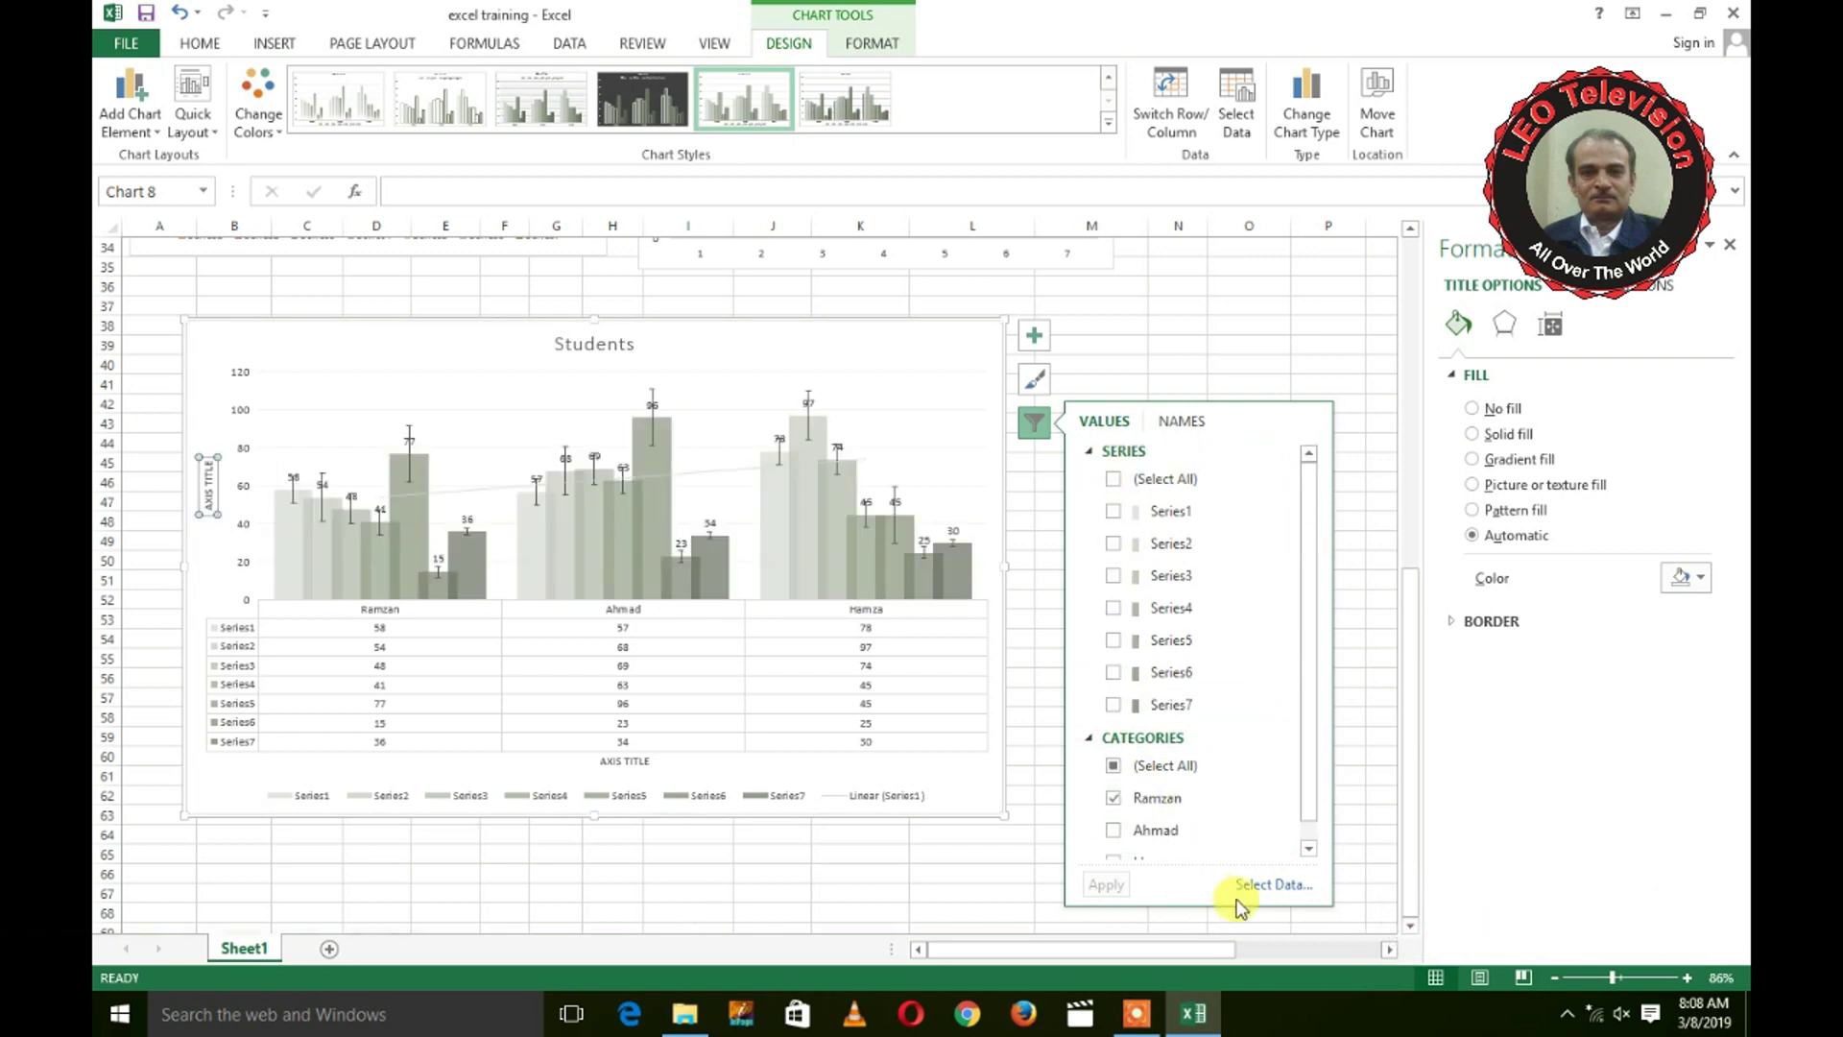
{"action": "left_click", "coordinate": [1273, 884]}
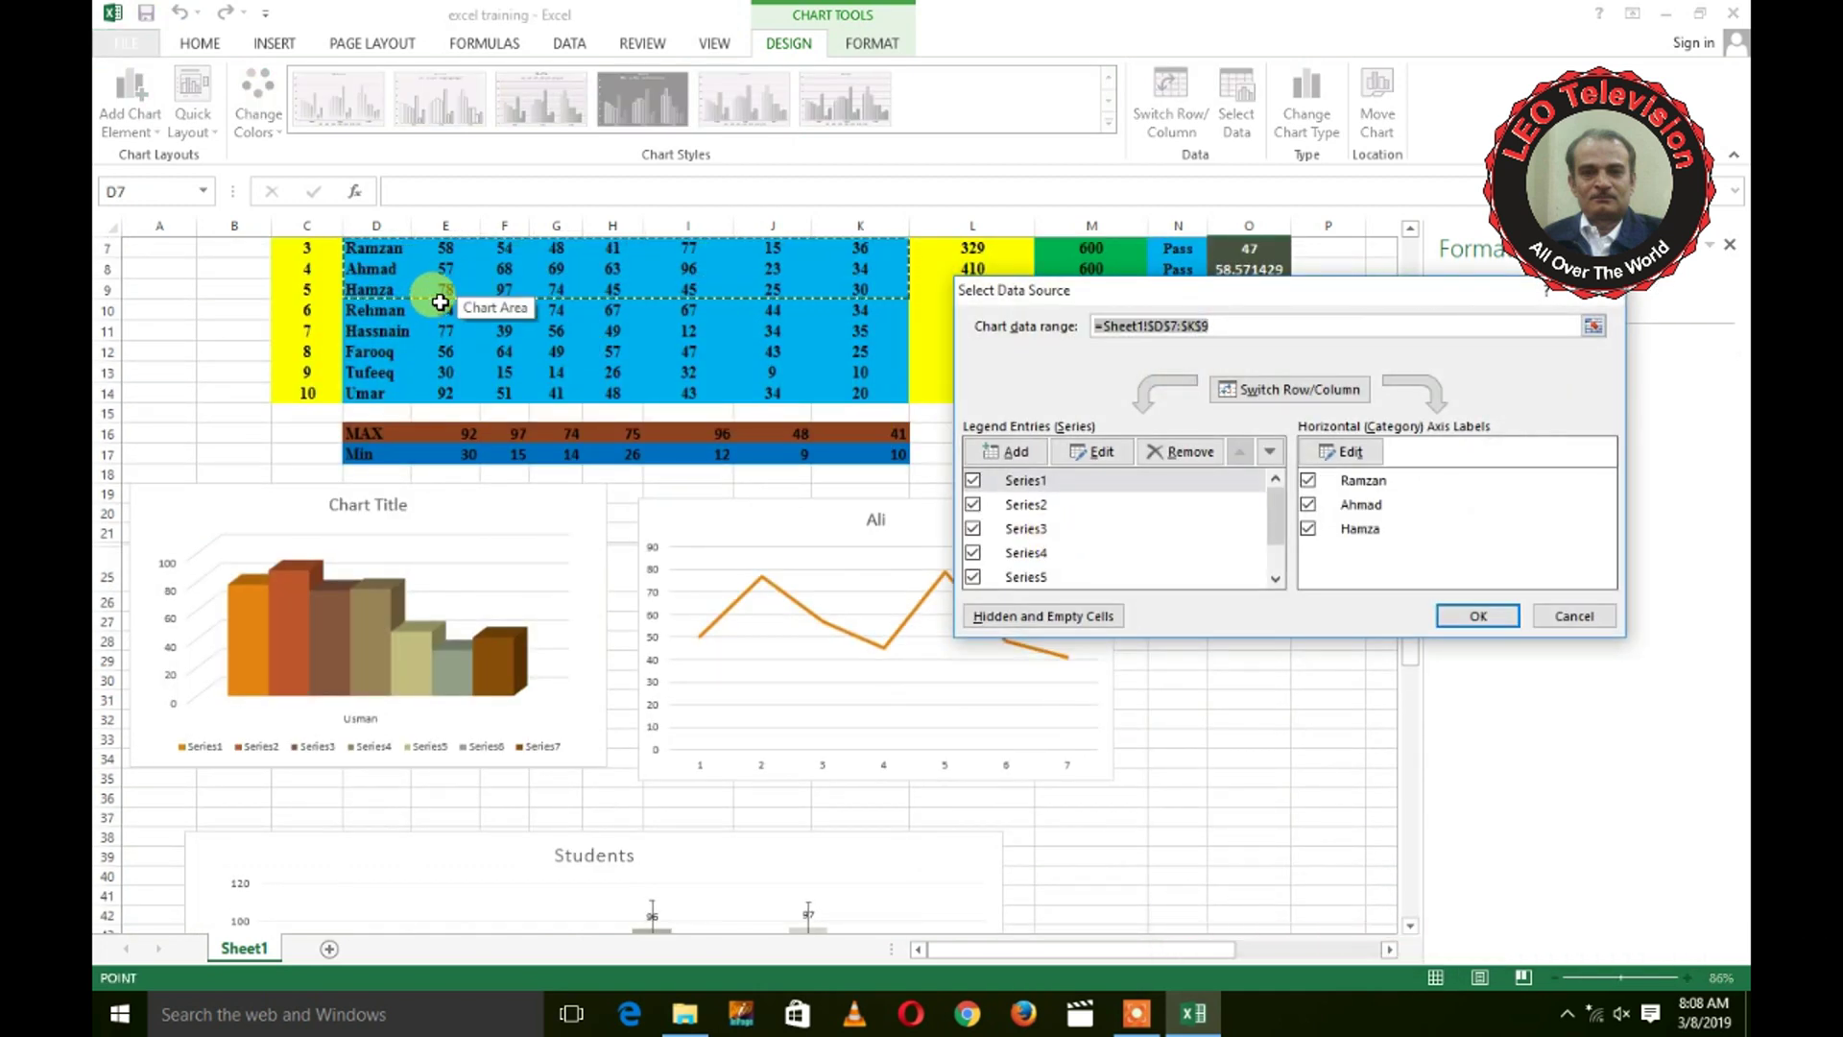
Step: Set the chart data range to Rehman's and Hassnain's rows, D10:K11, and confirm
{"action": "left_click_drag", "start_coordinate": [416, 316], "coordinate": [872, 321]}
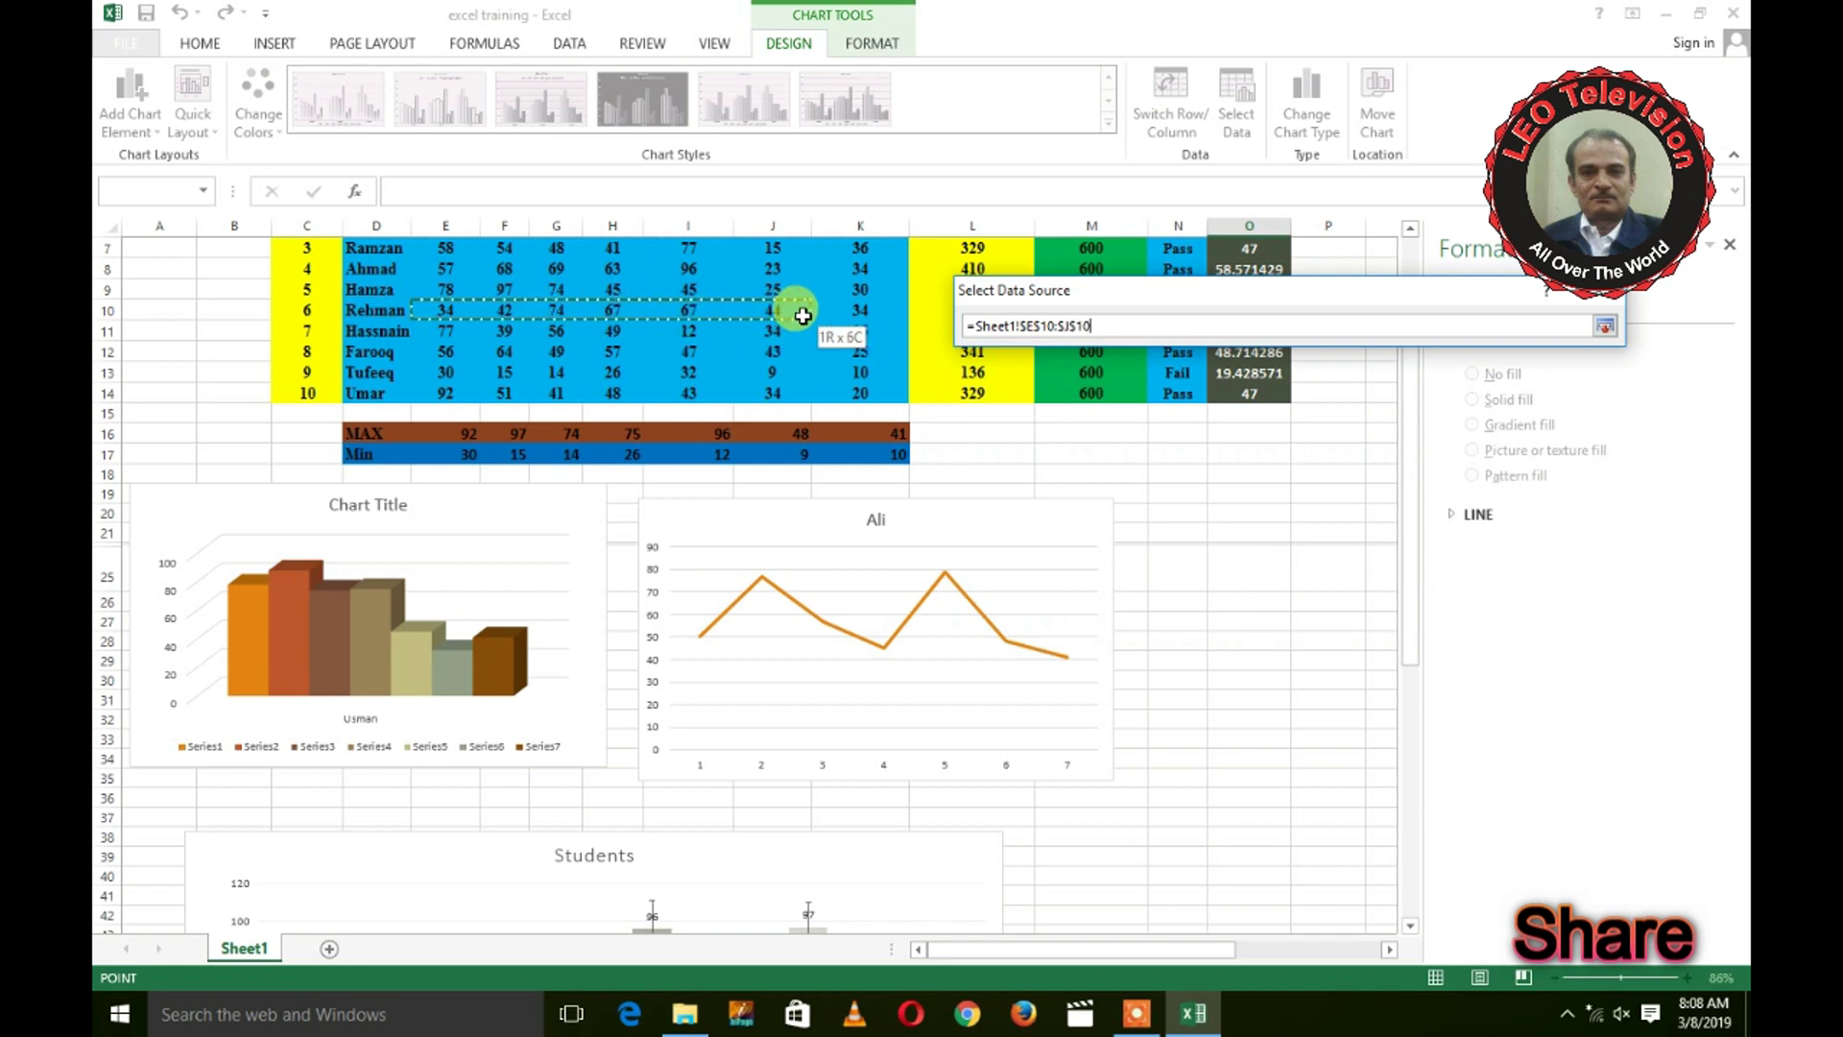
{"action": "left_click_drag", "start_coordinate": [372, 309], "coordinate": [842, 321]}
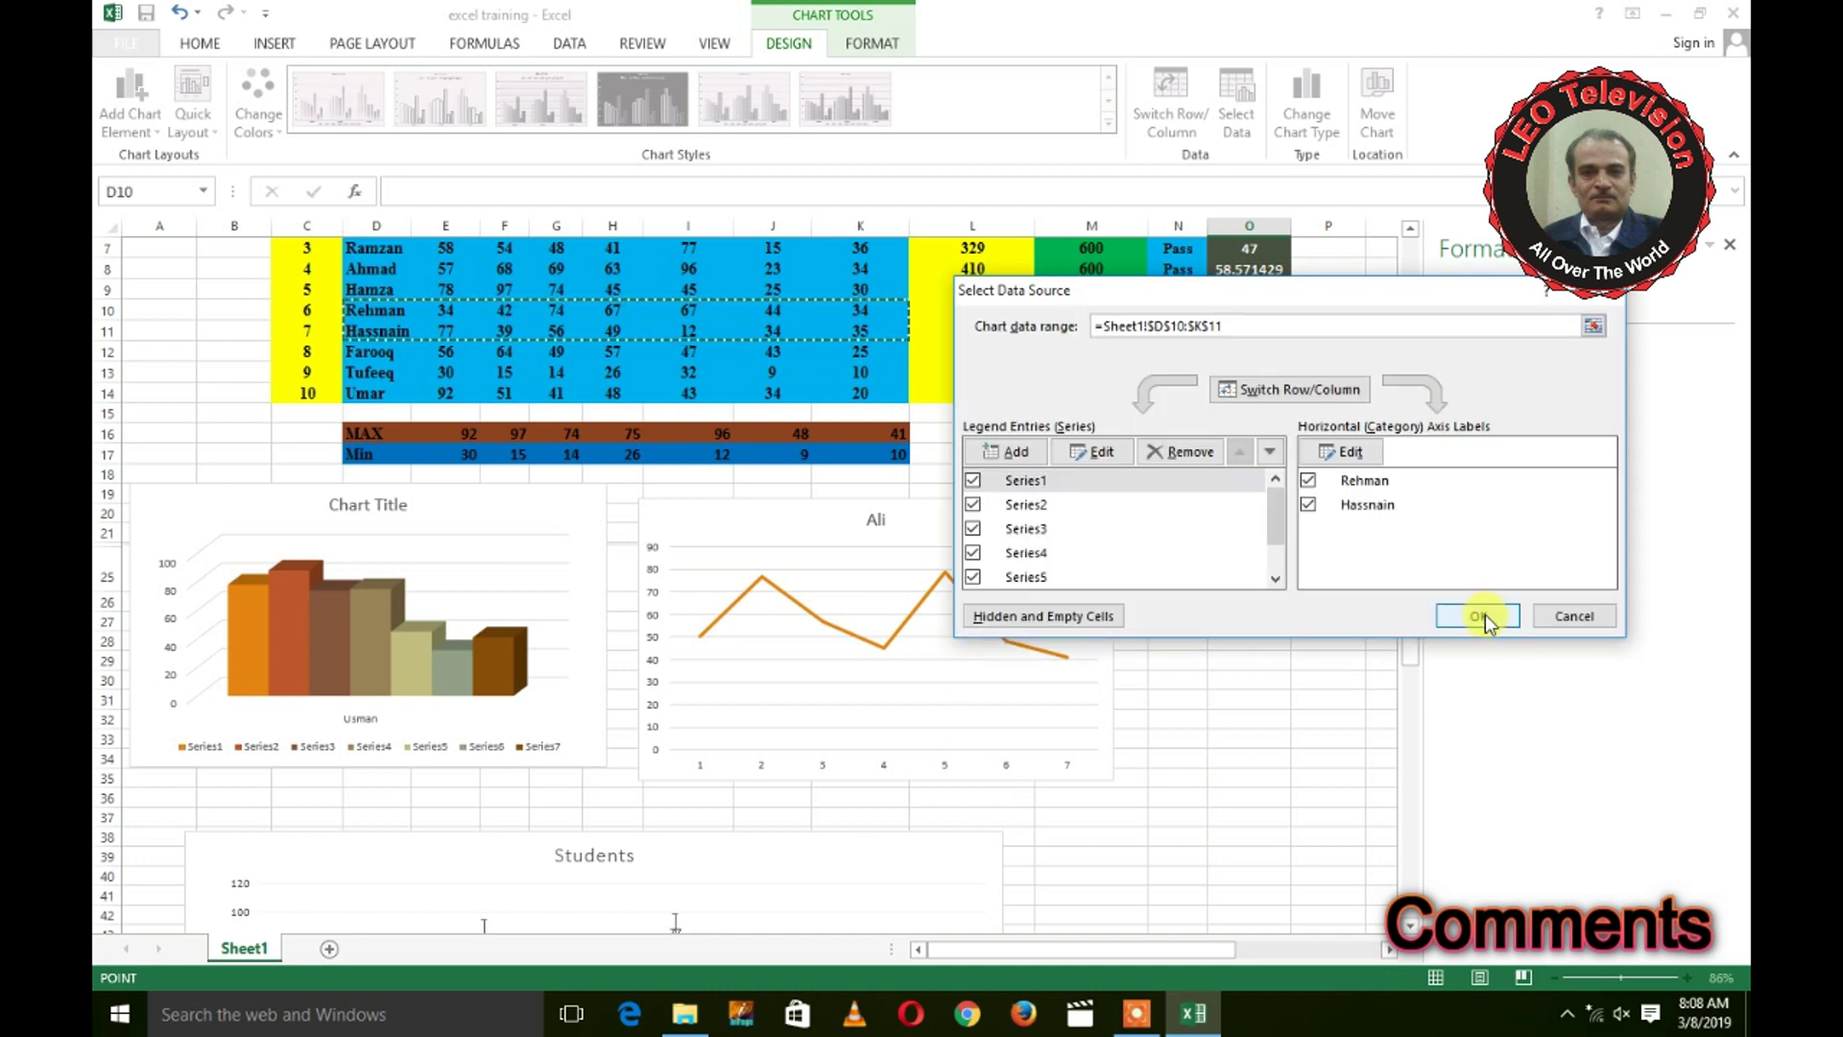
{"action": "left_click", "coordinate": [1474, 615]}
{"action": "left_click_drag", "start_coordinate": [1411, 538], "coordinate": [1402, 732]}
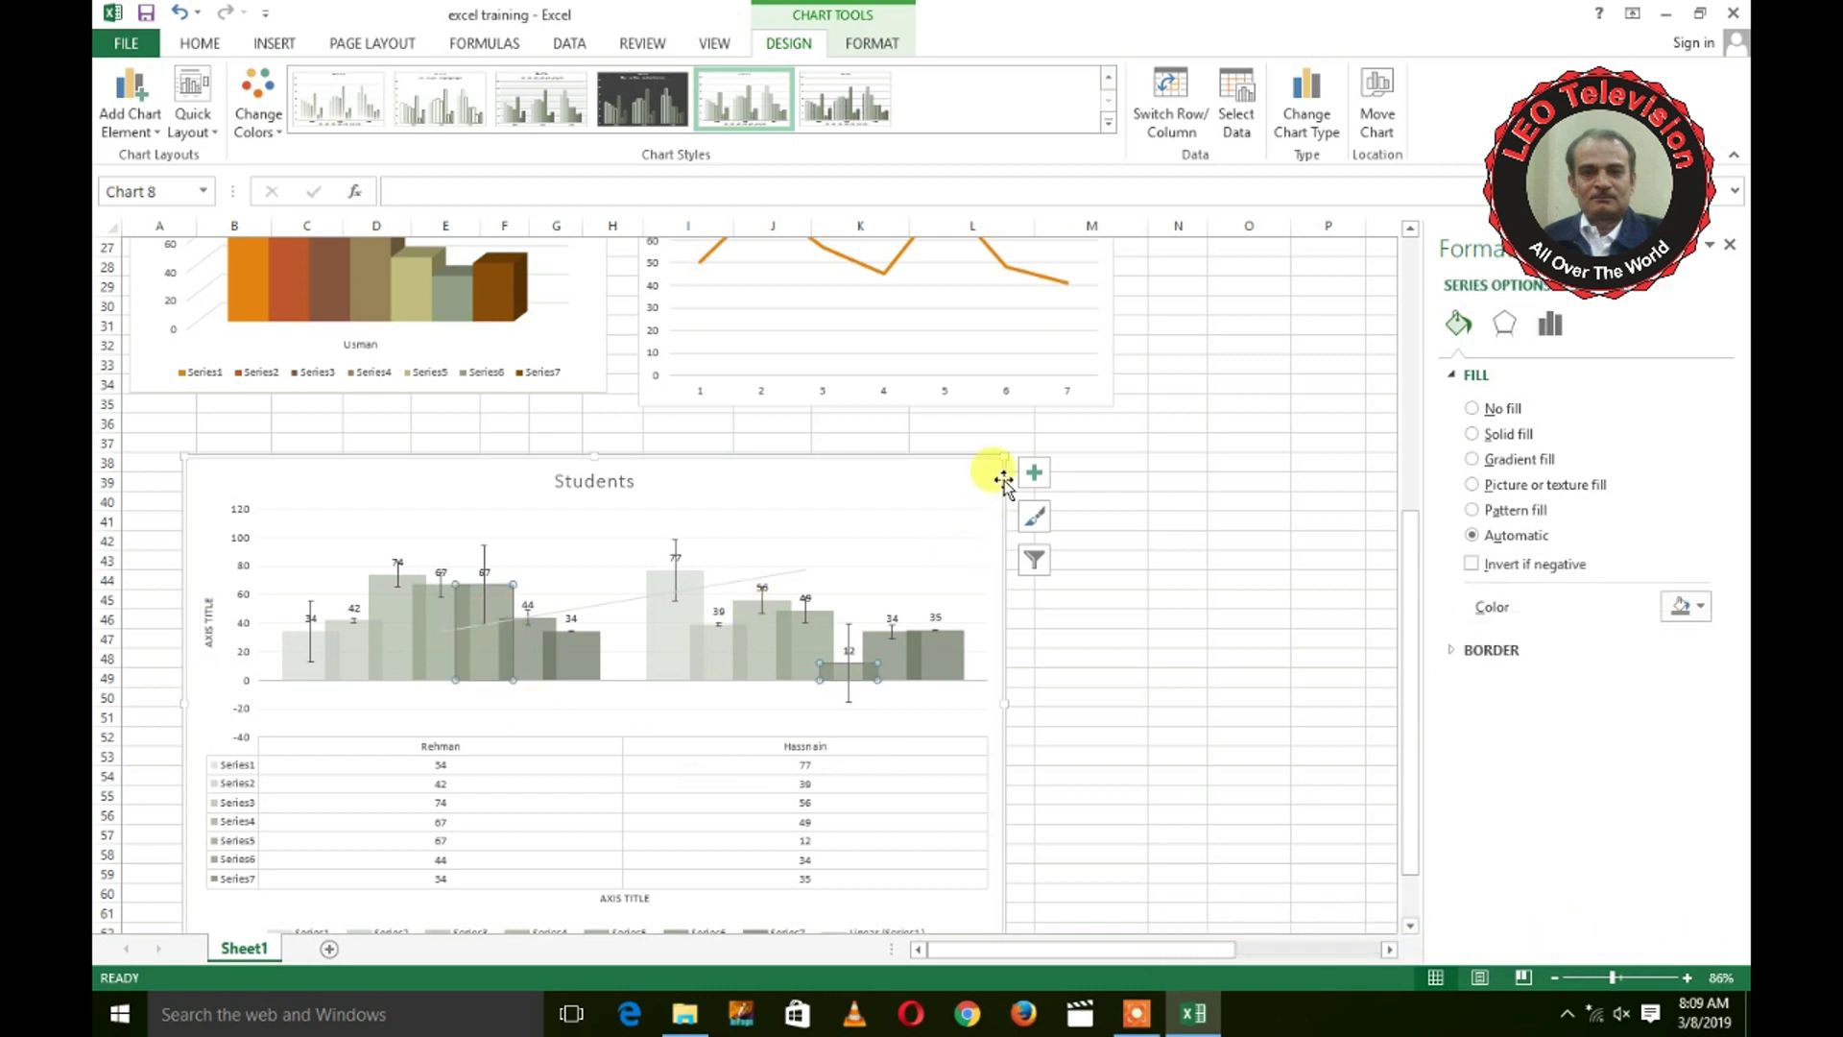
Step: Browse the chart style choices and give the selected series a solid yellow fill
{"action": "left_click", "coordinate": [1034, 472]}
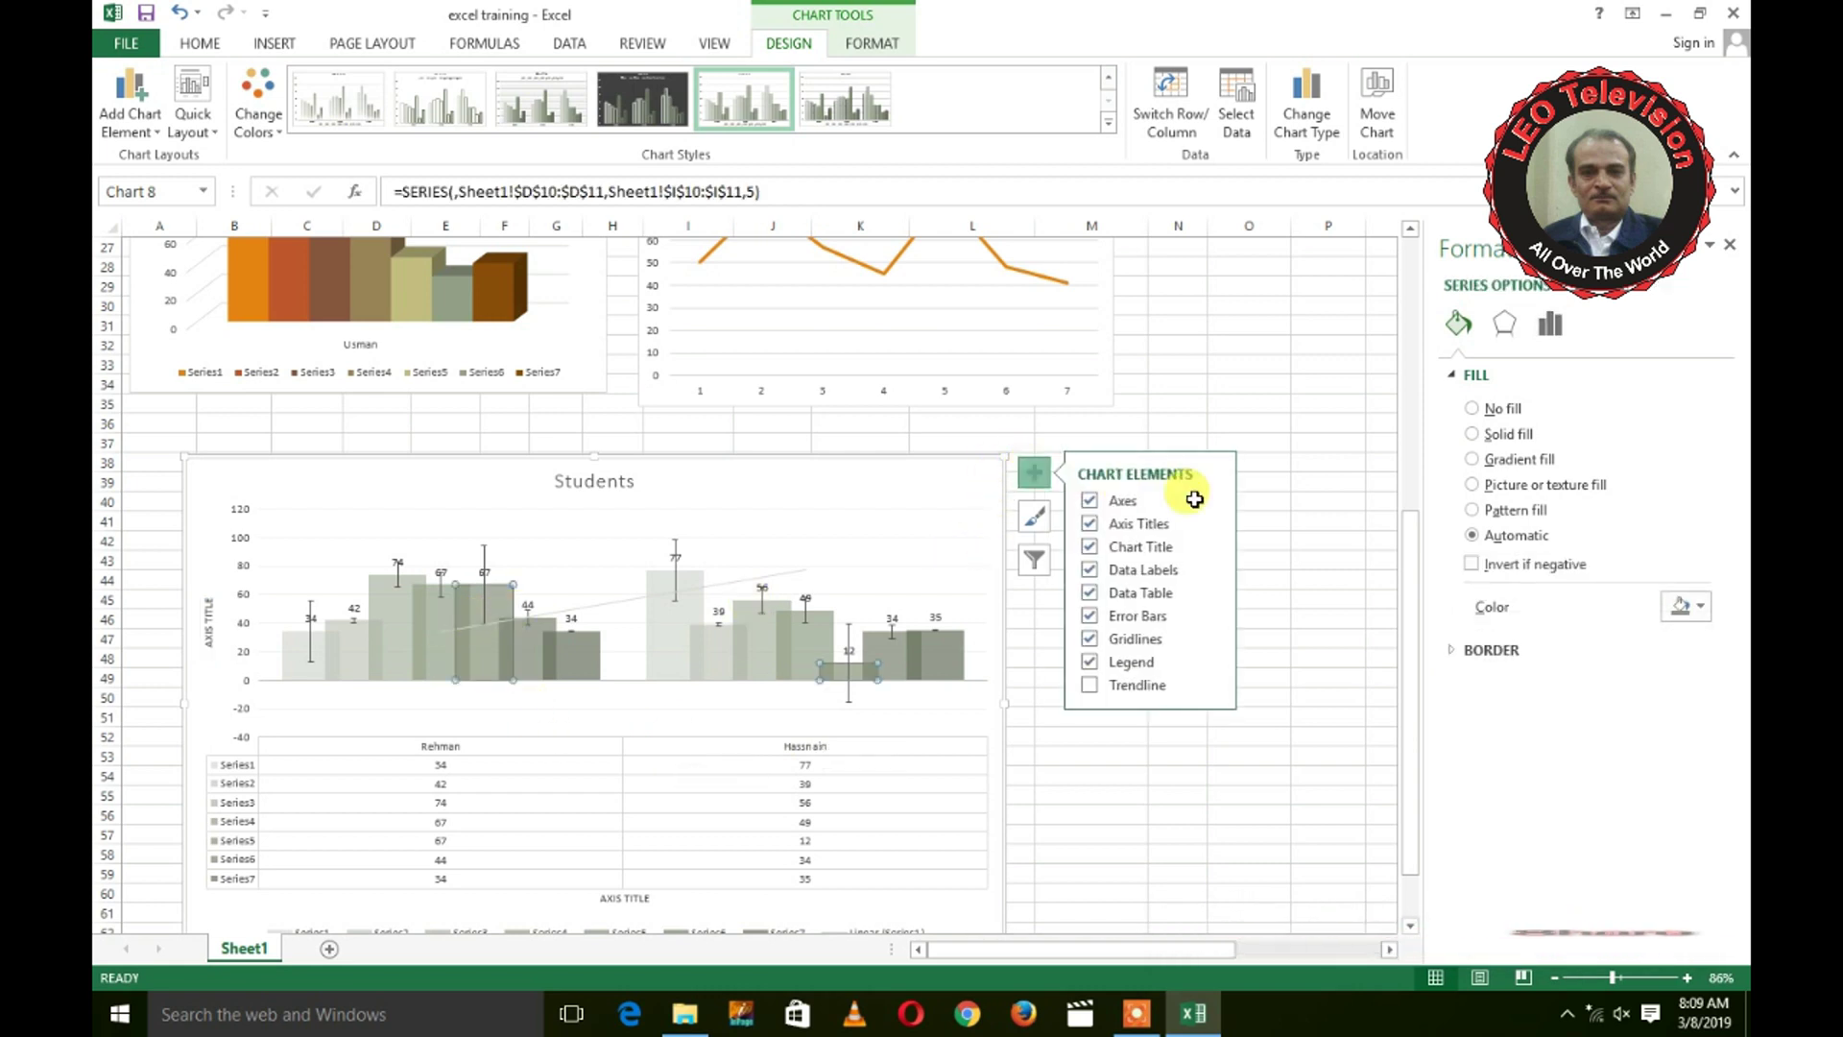
{"action": "left_click", "coordinate": [1027, 519]}
{"action": "scroll", "coordinate": [1300, 730], "scroll_direction": "up", "scroll_amount": 2}
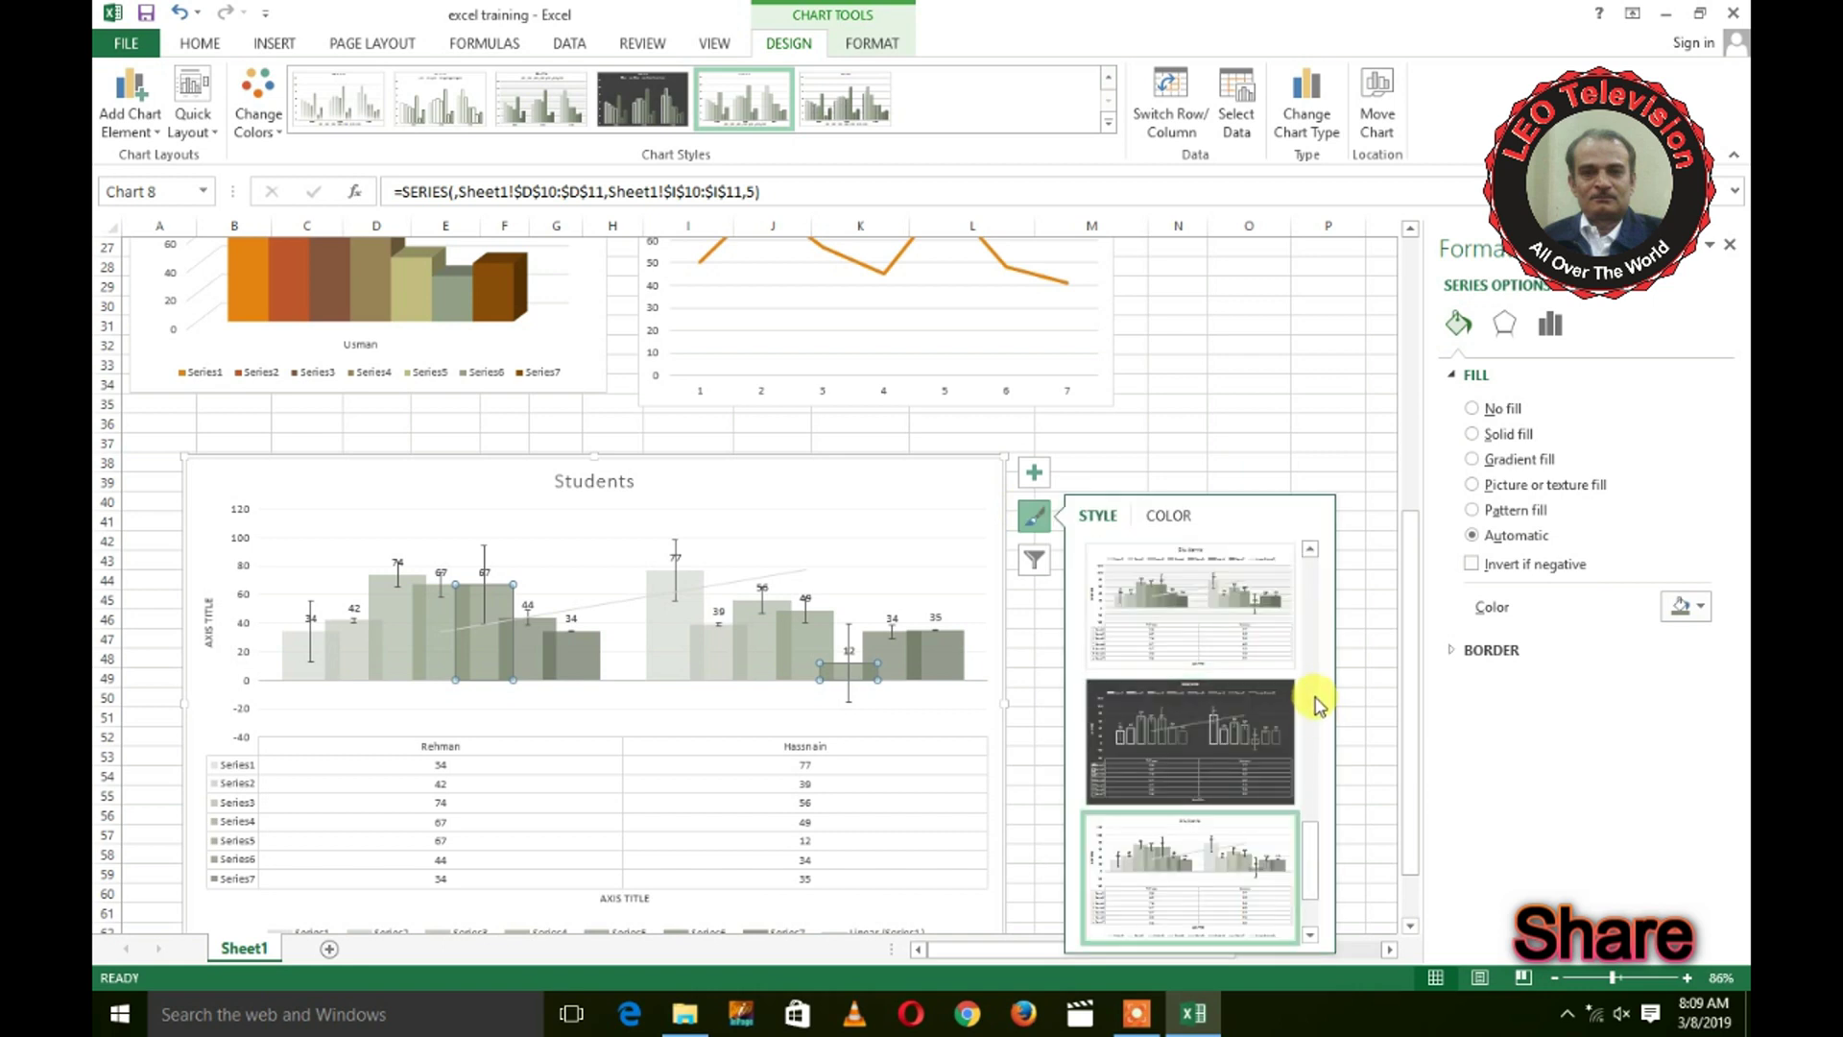
{"action": "scroll", "coordinate": [1317, 775], "scroll_direction": "down", "scroll_amount": 3}
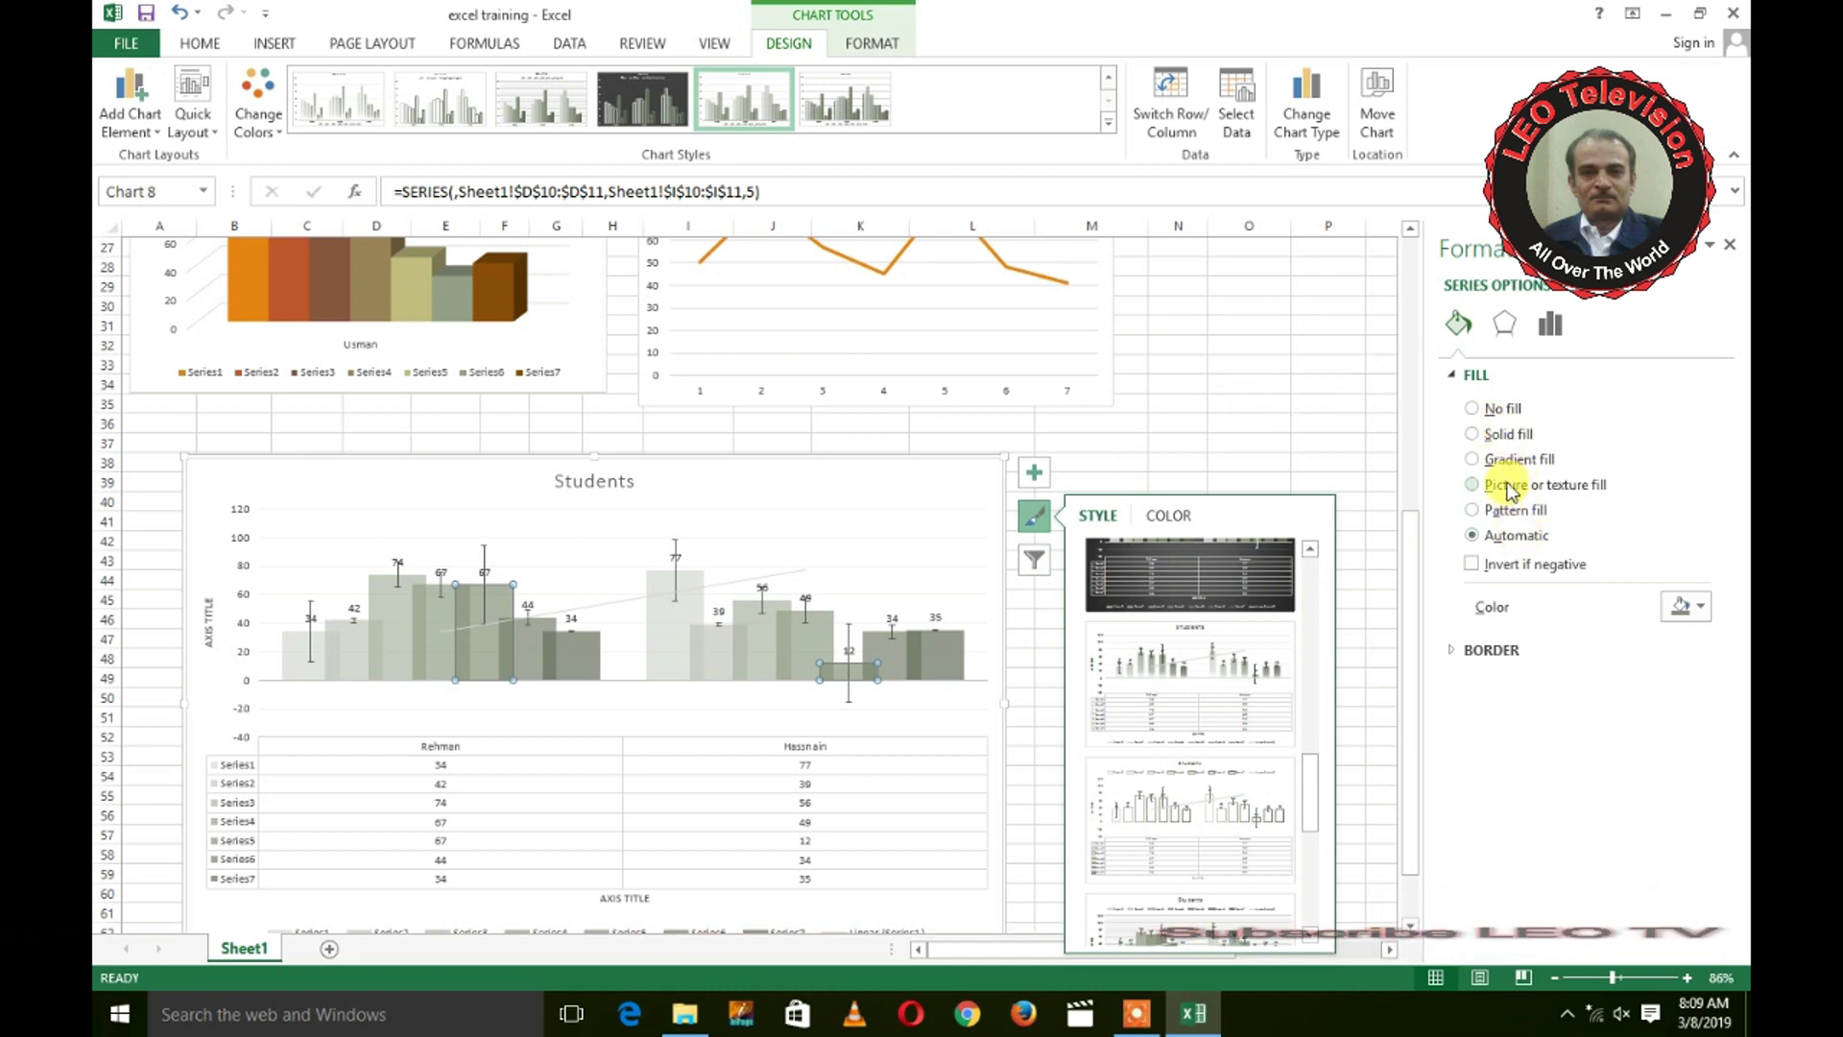
{"action": "left_click", "coordinate": [1503, 437]}
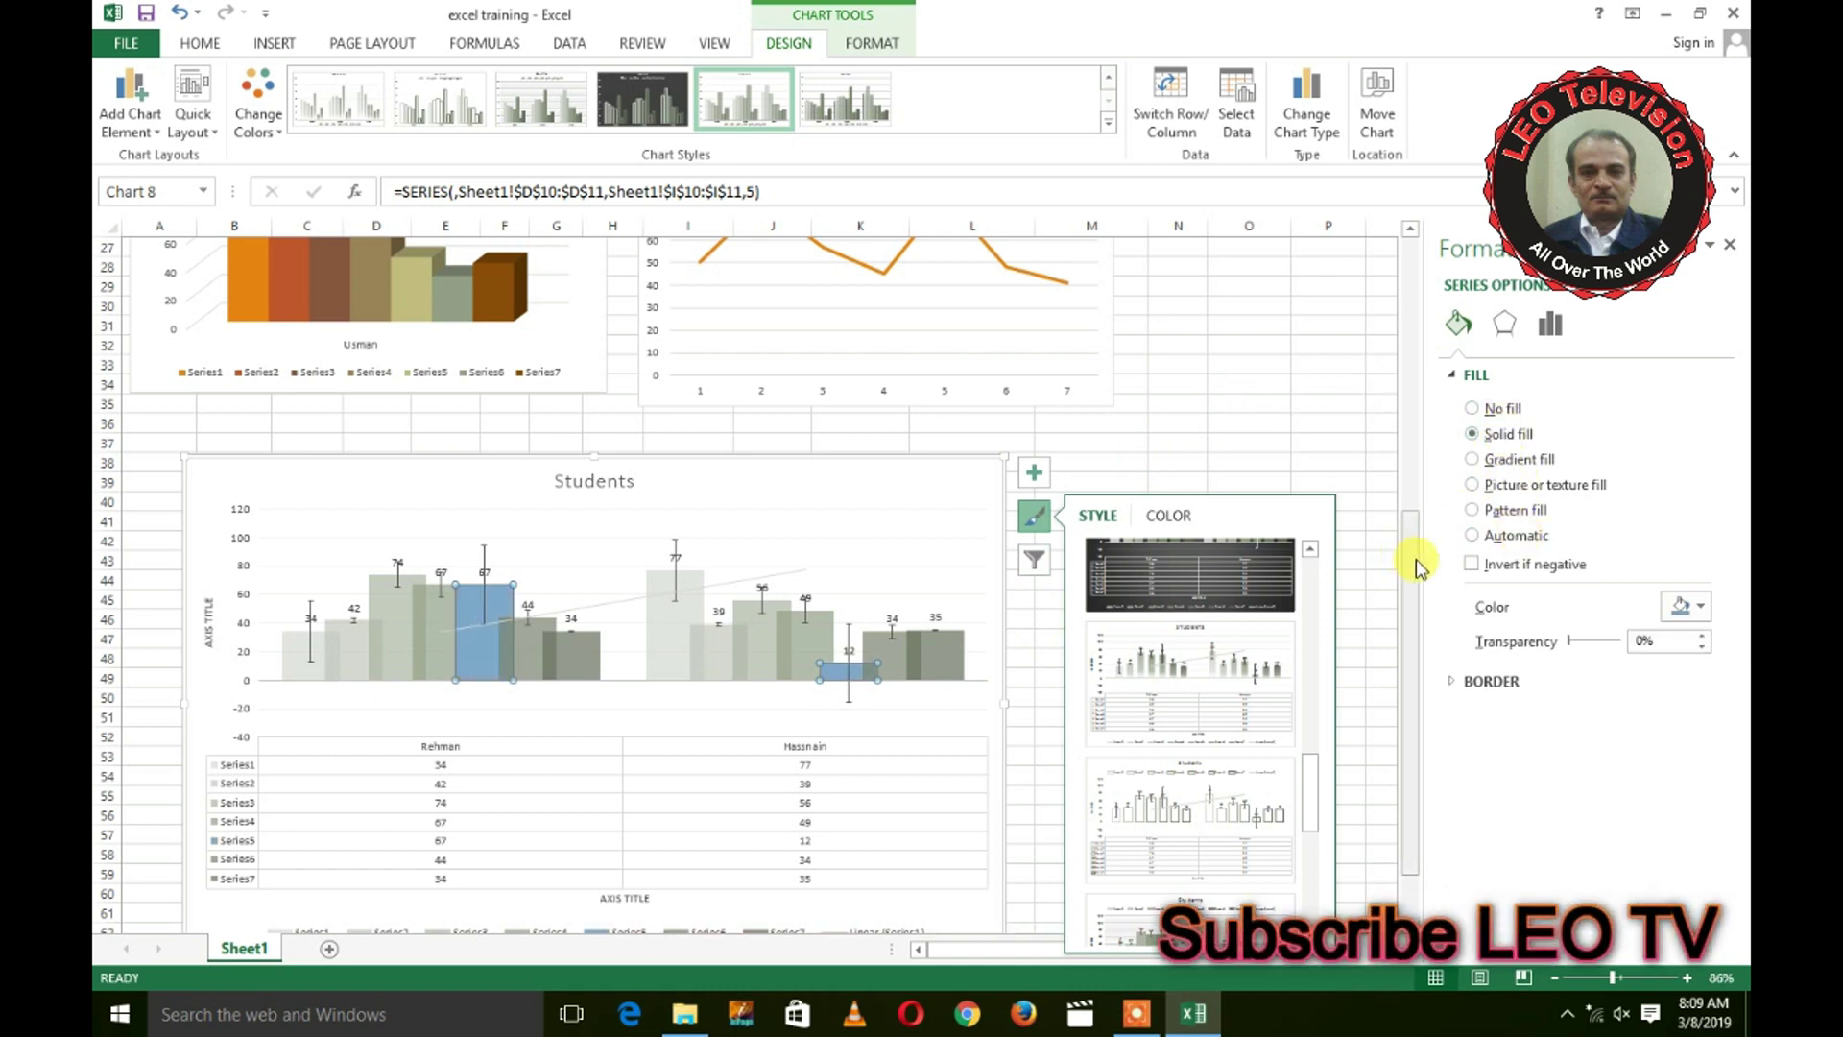
{"action": "left_click", "coordinate": [1701, 606]}
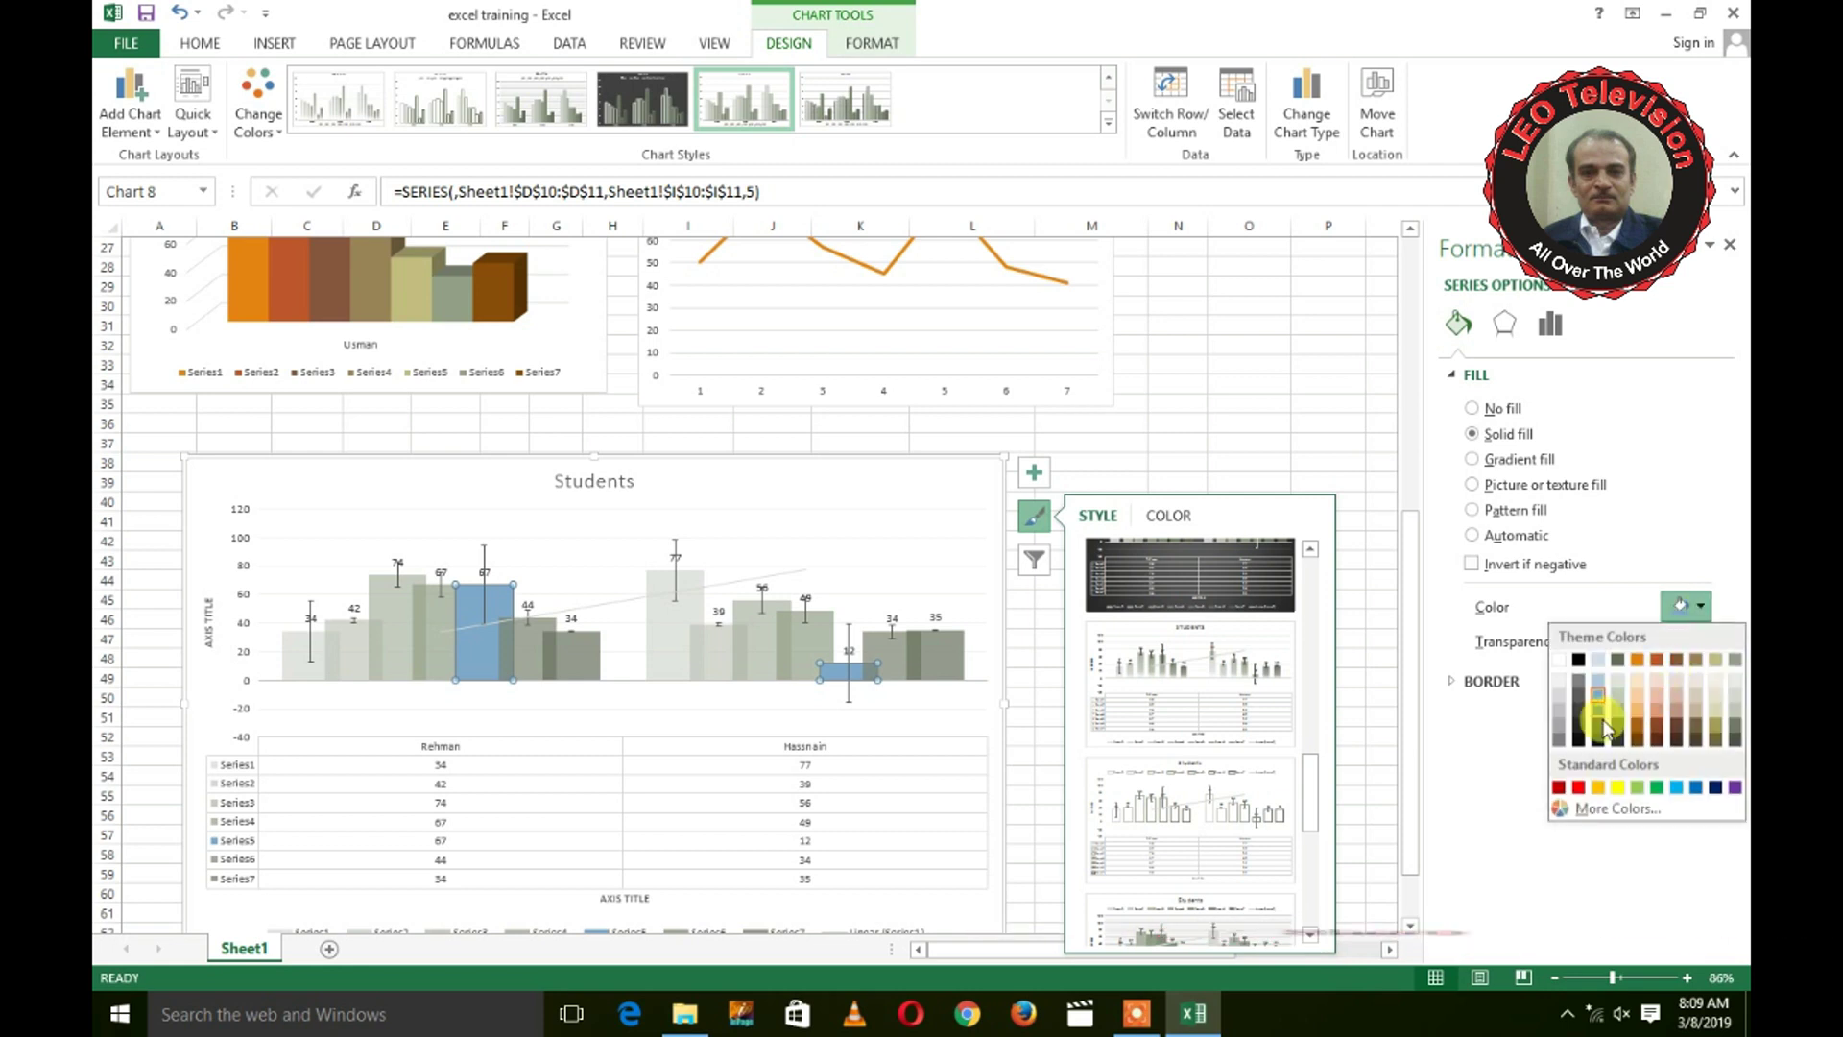
{"action": "left_click", "coordinate": [1598, 787]}
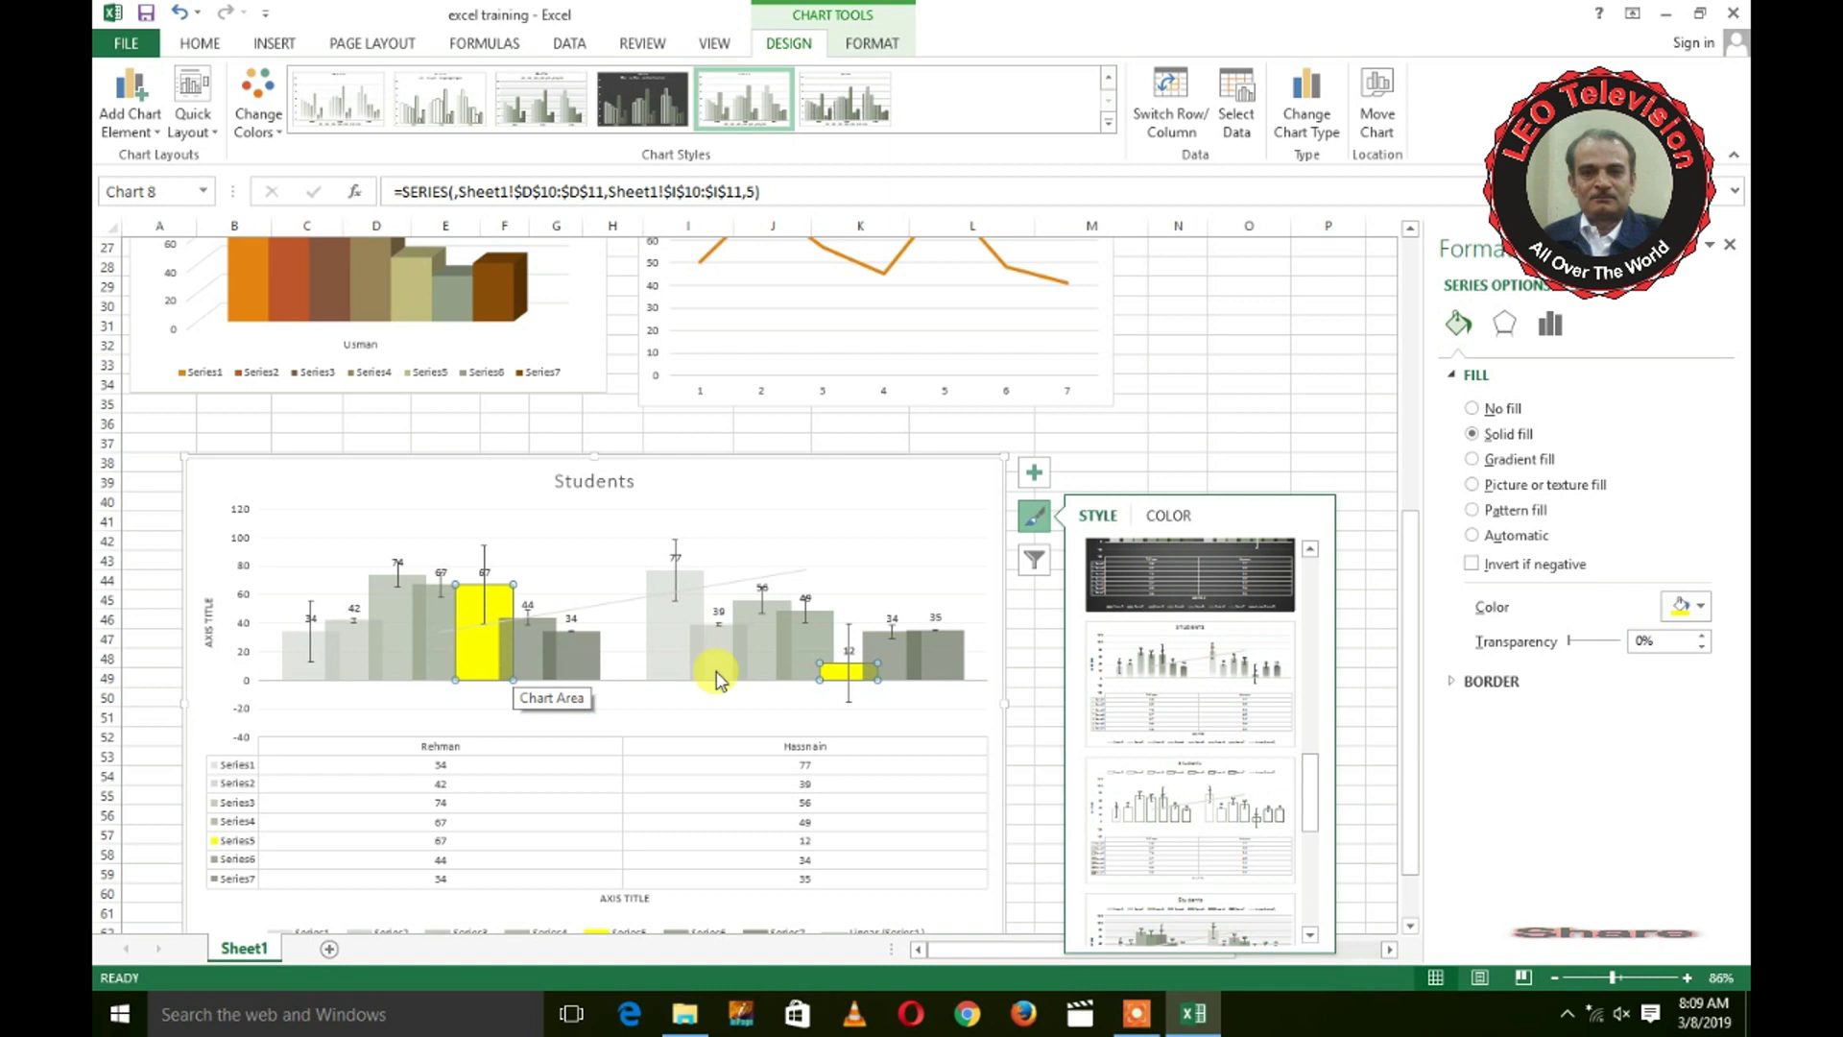
Step: Apply a dark style to the Students chart and fill its background with blue
{"action": "left_click", "coordinate": [1196, 554]}
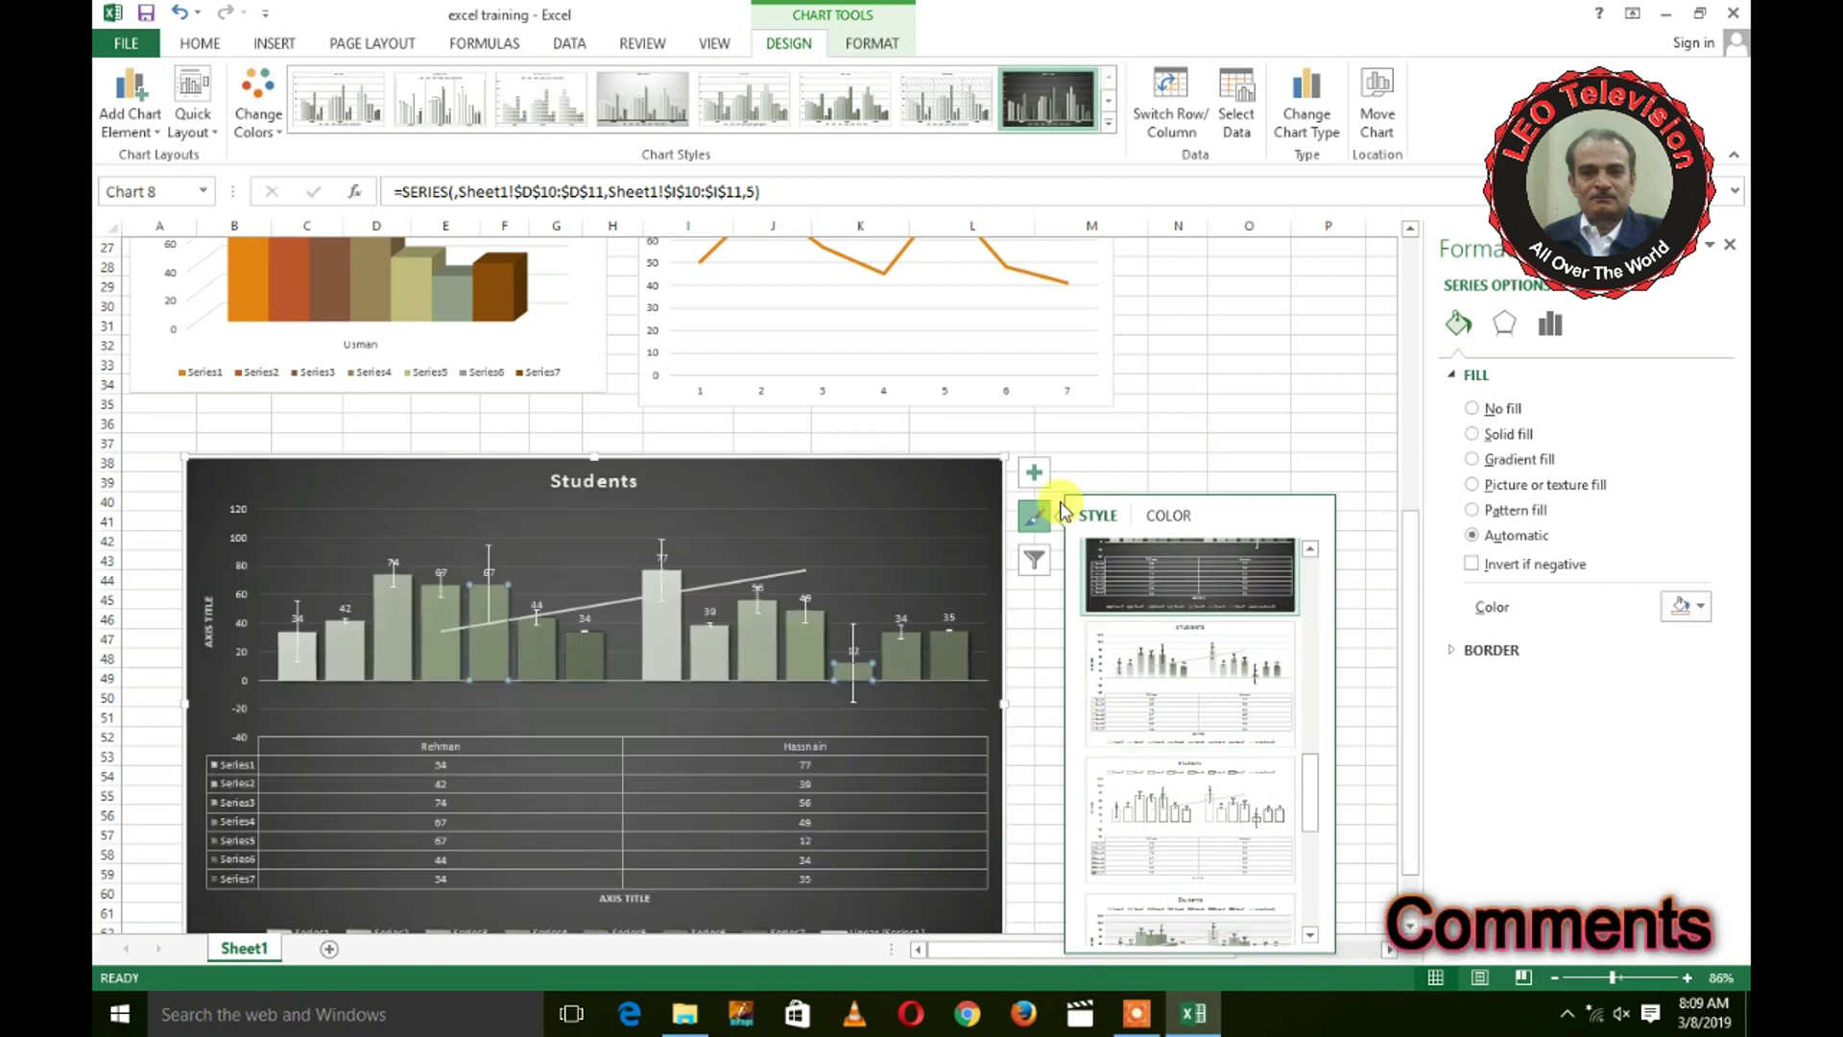
{"action": "left_click", "coordinate": [940, 459]}
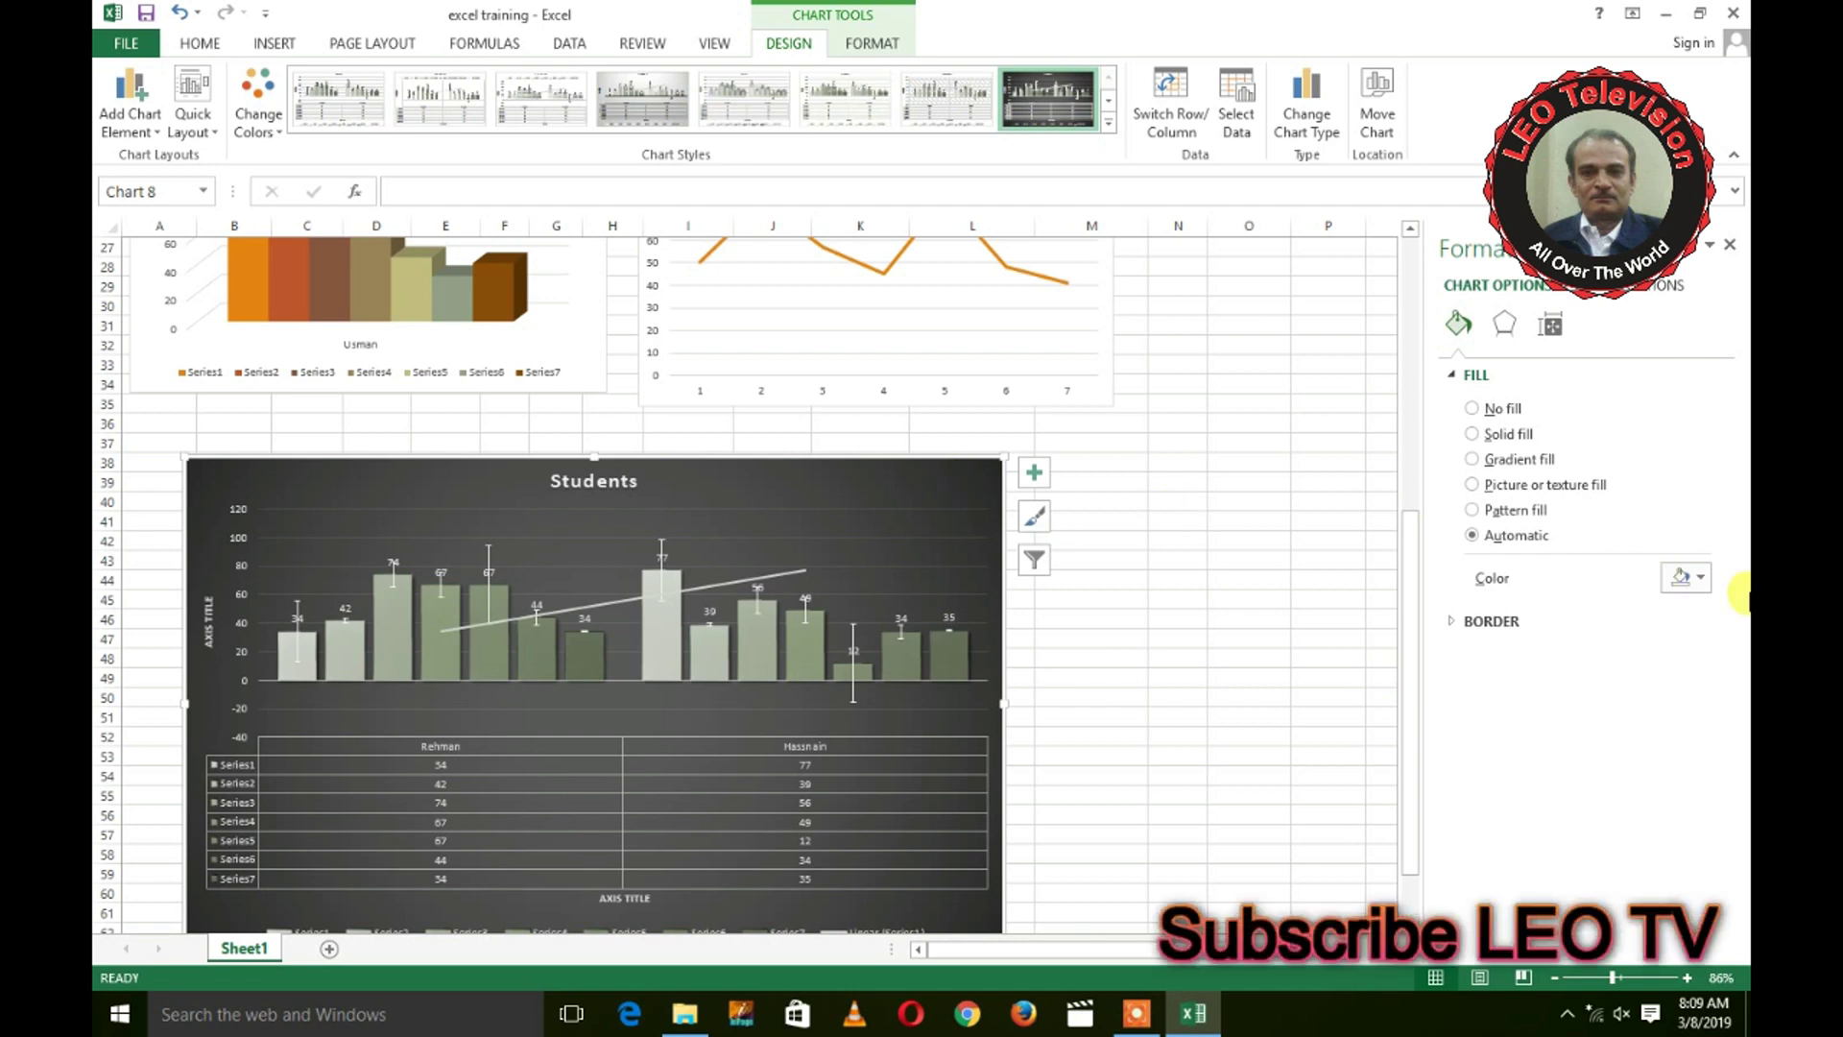
{"action": "left_click", "coordinate": [1701, 578]}
{"action": "left_click", "coordinate": [1599, 688]}
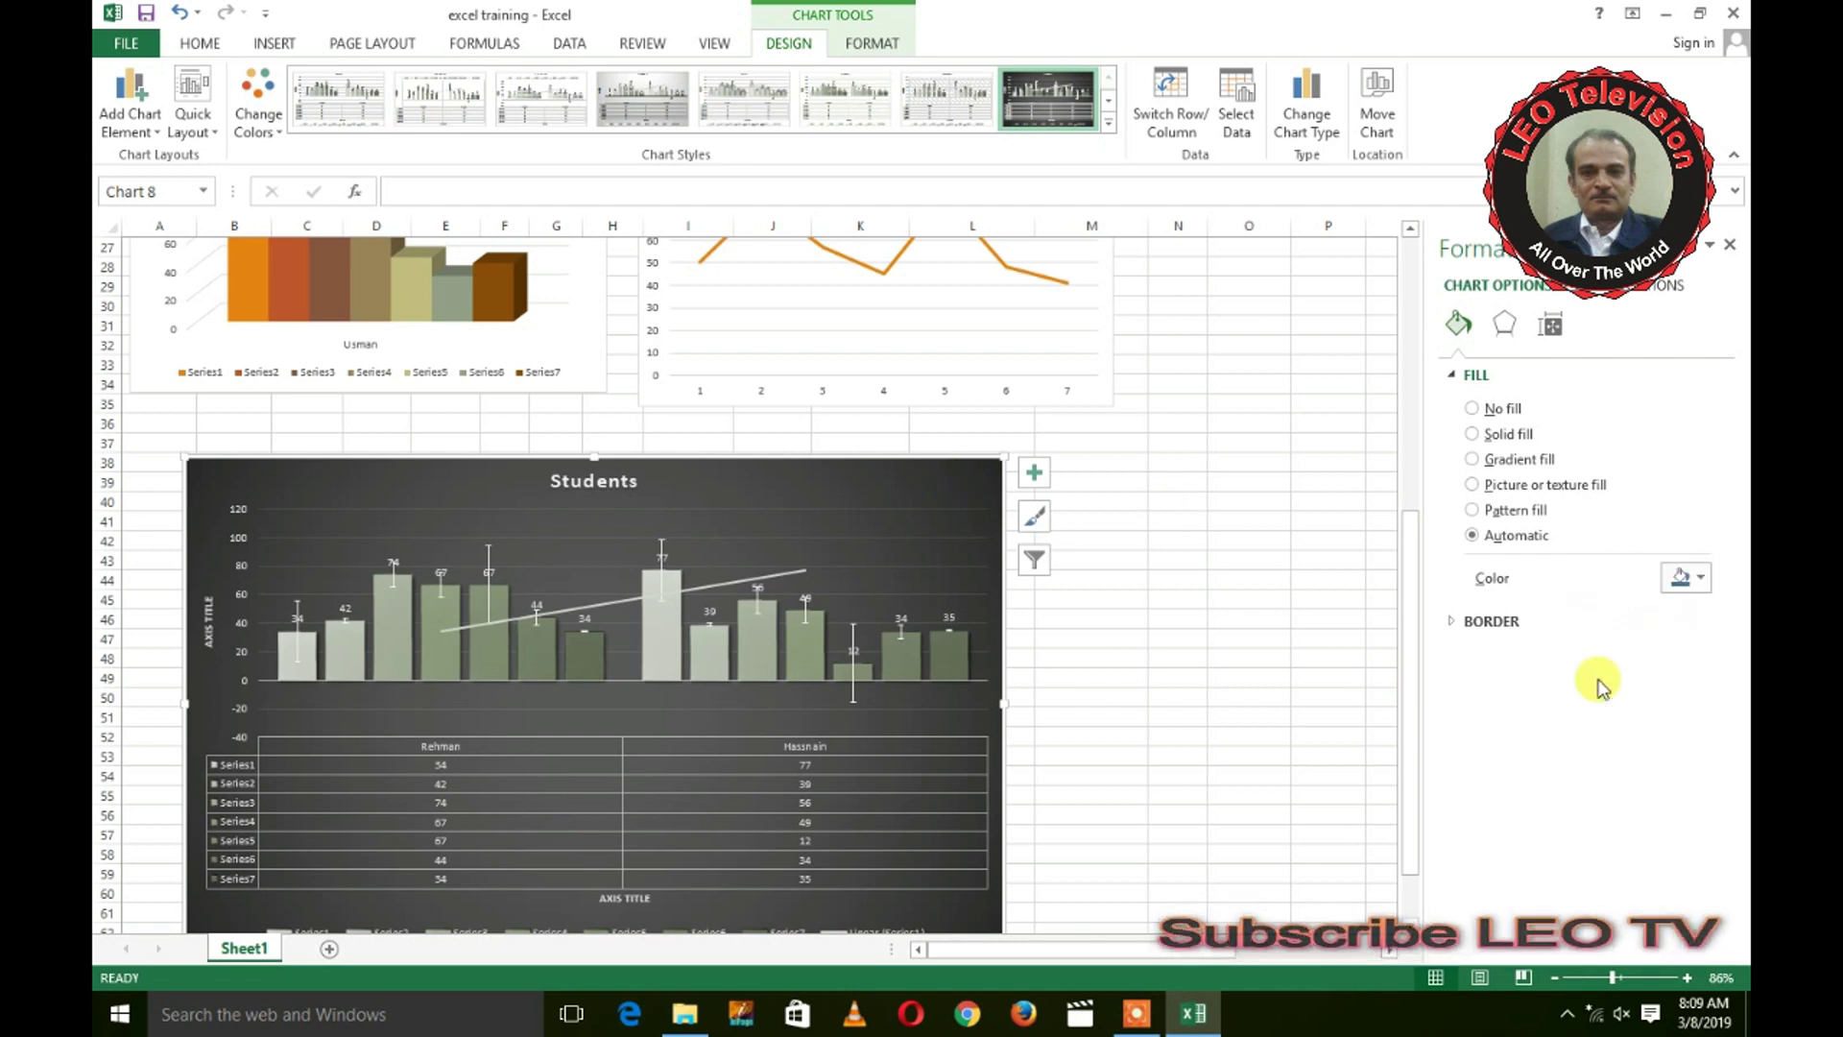
{"action": "left_click", "coordinate": [1294, 547]}
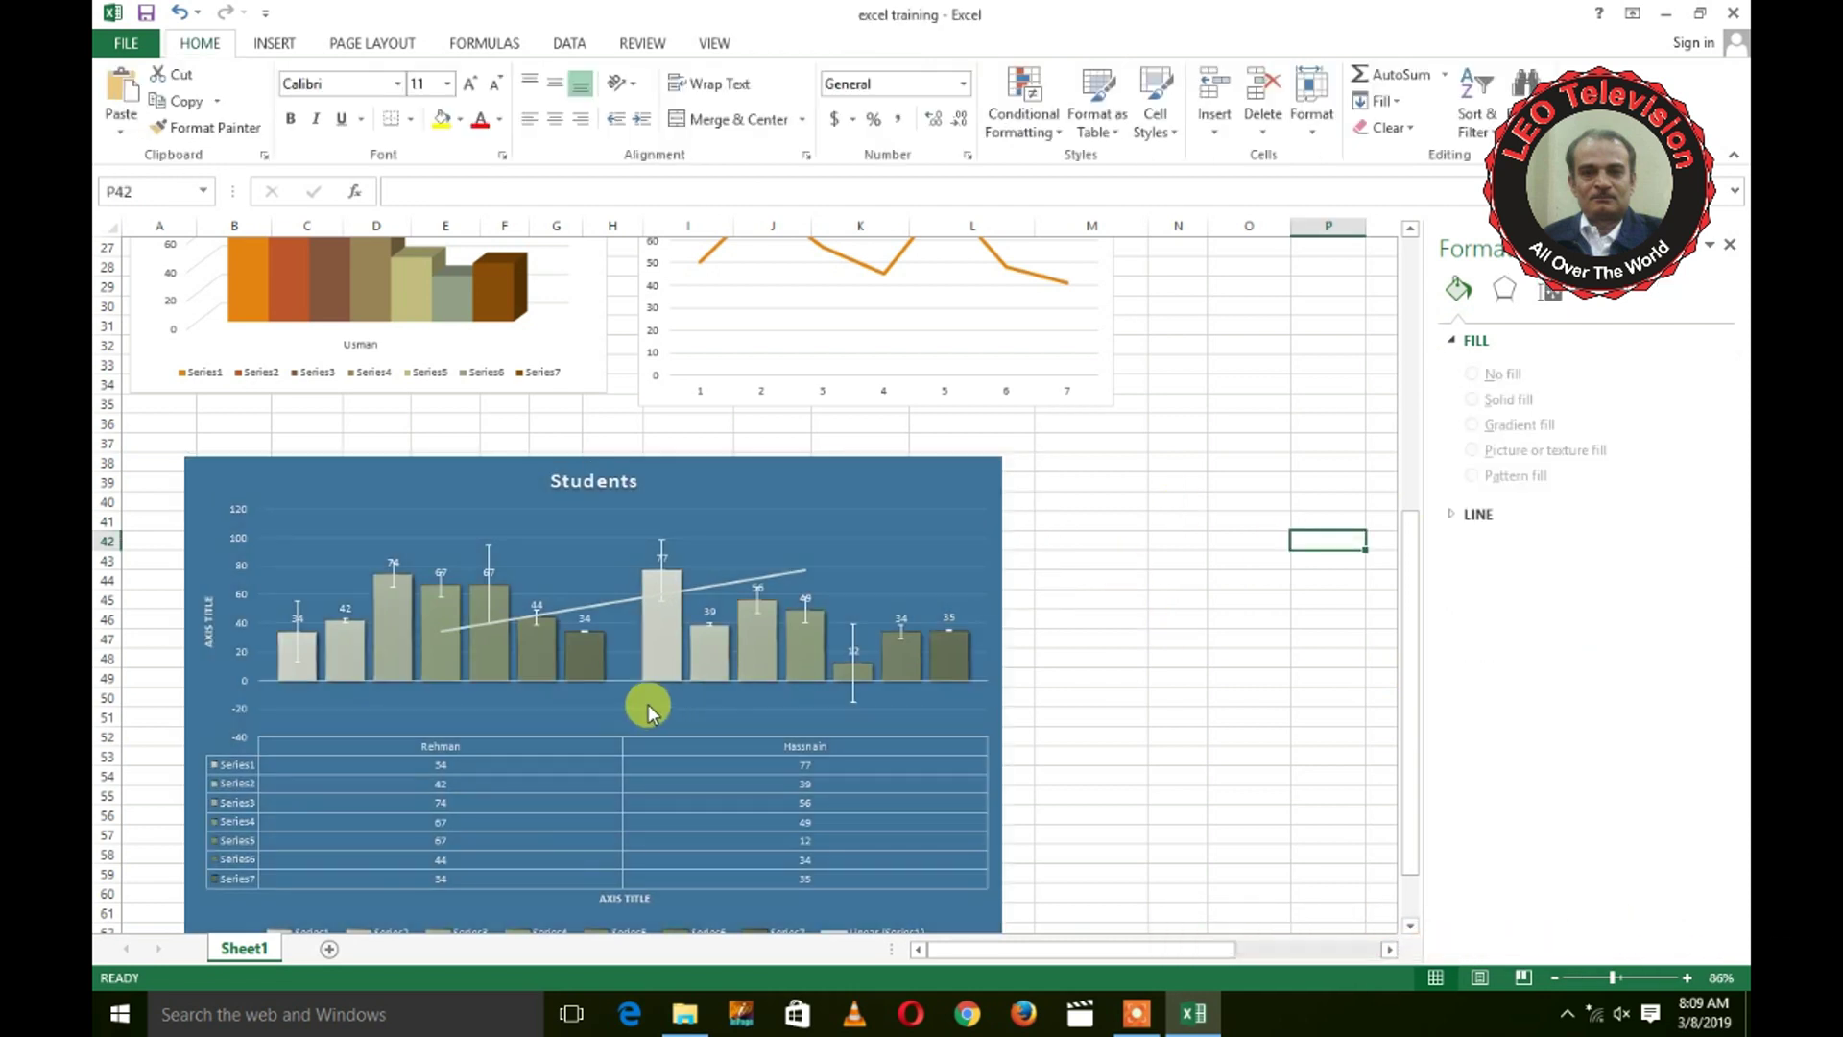
{"action": "left_click", "coordinate": [649, 647]}
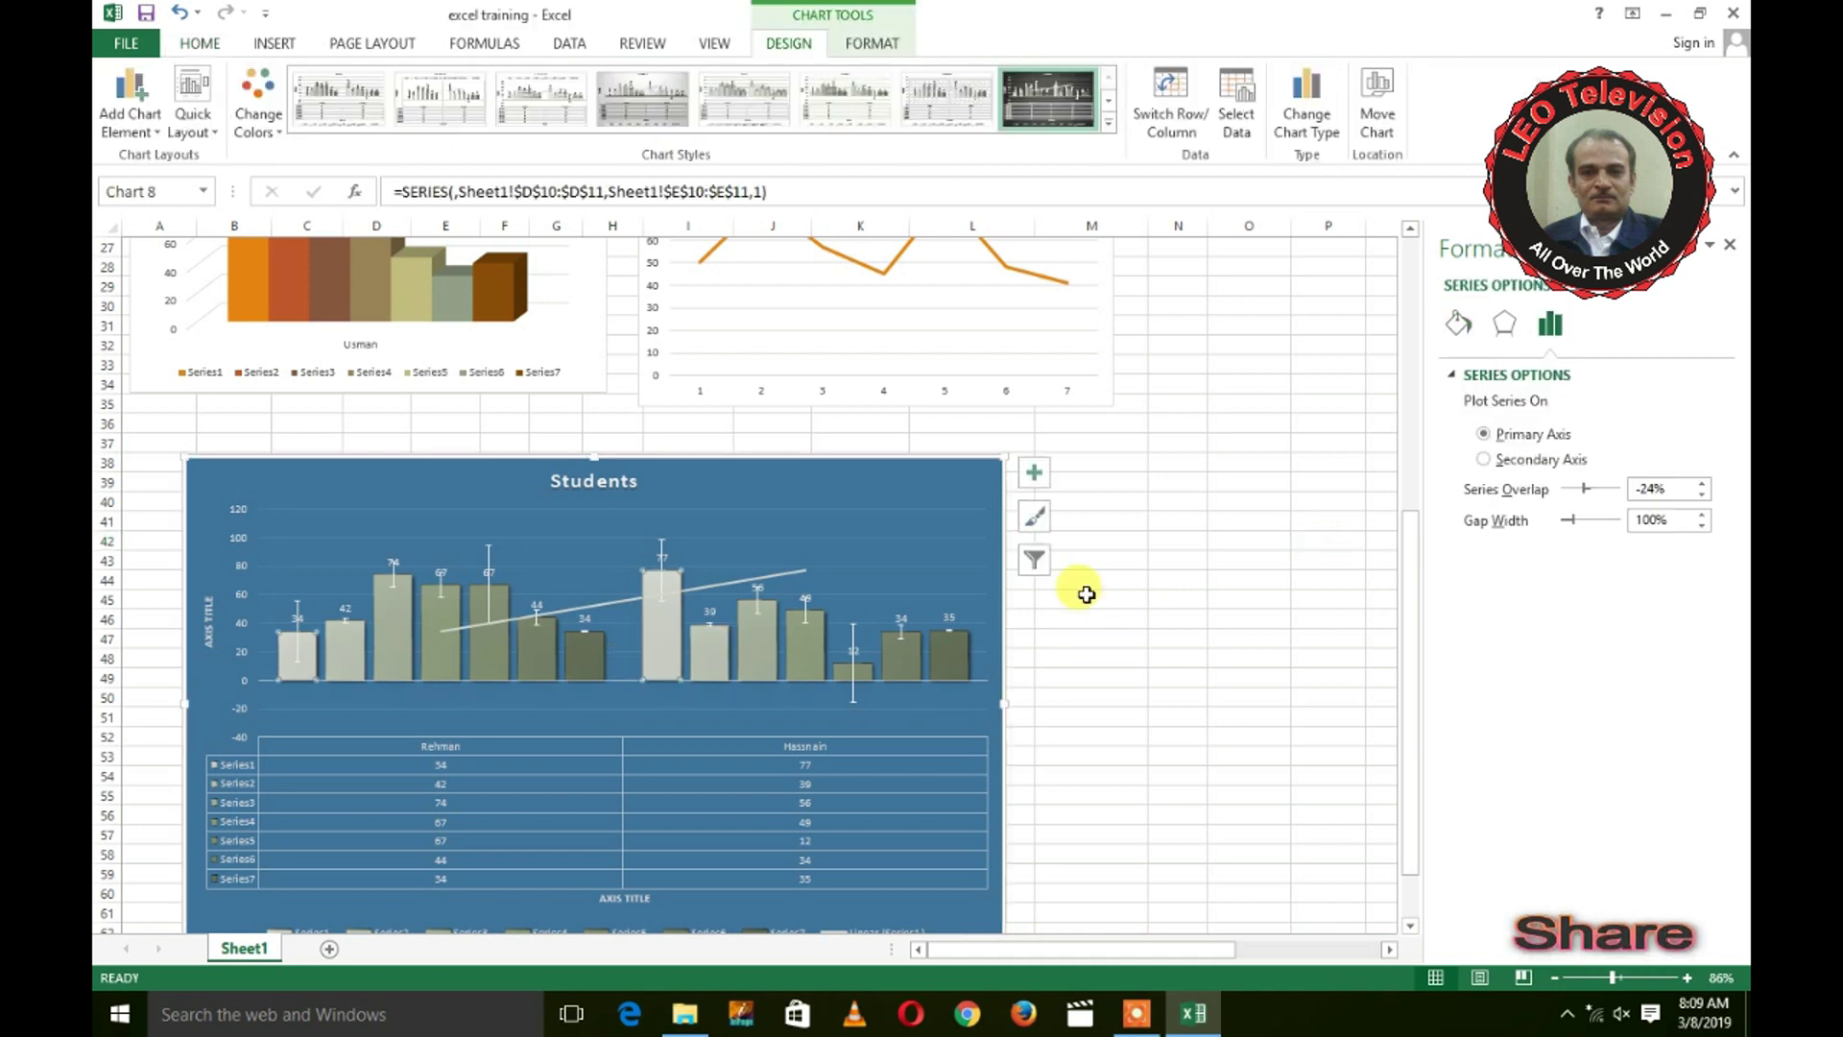
Step: Review the chart's data source range and close it without changes
{"action": "left_click", "coordinate": [1229, 135]}
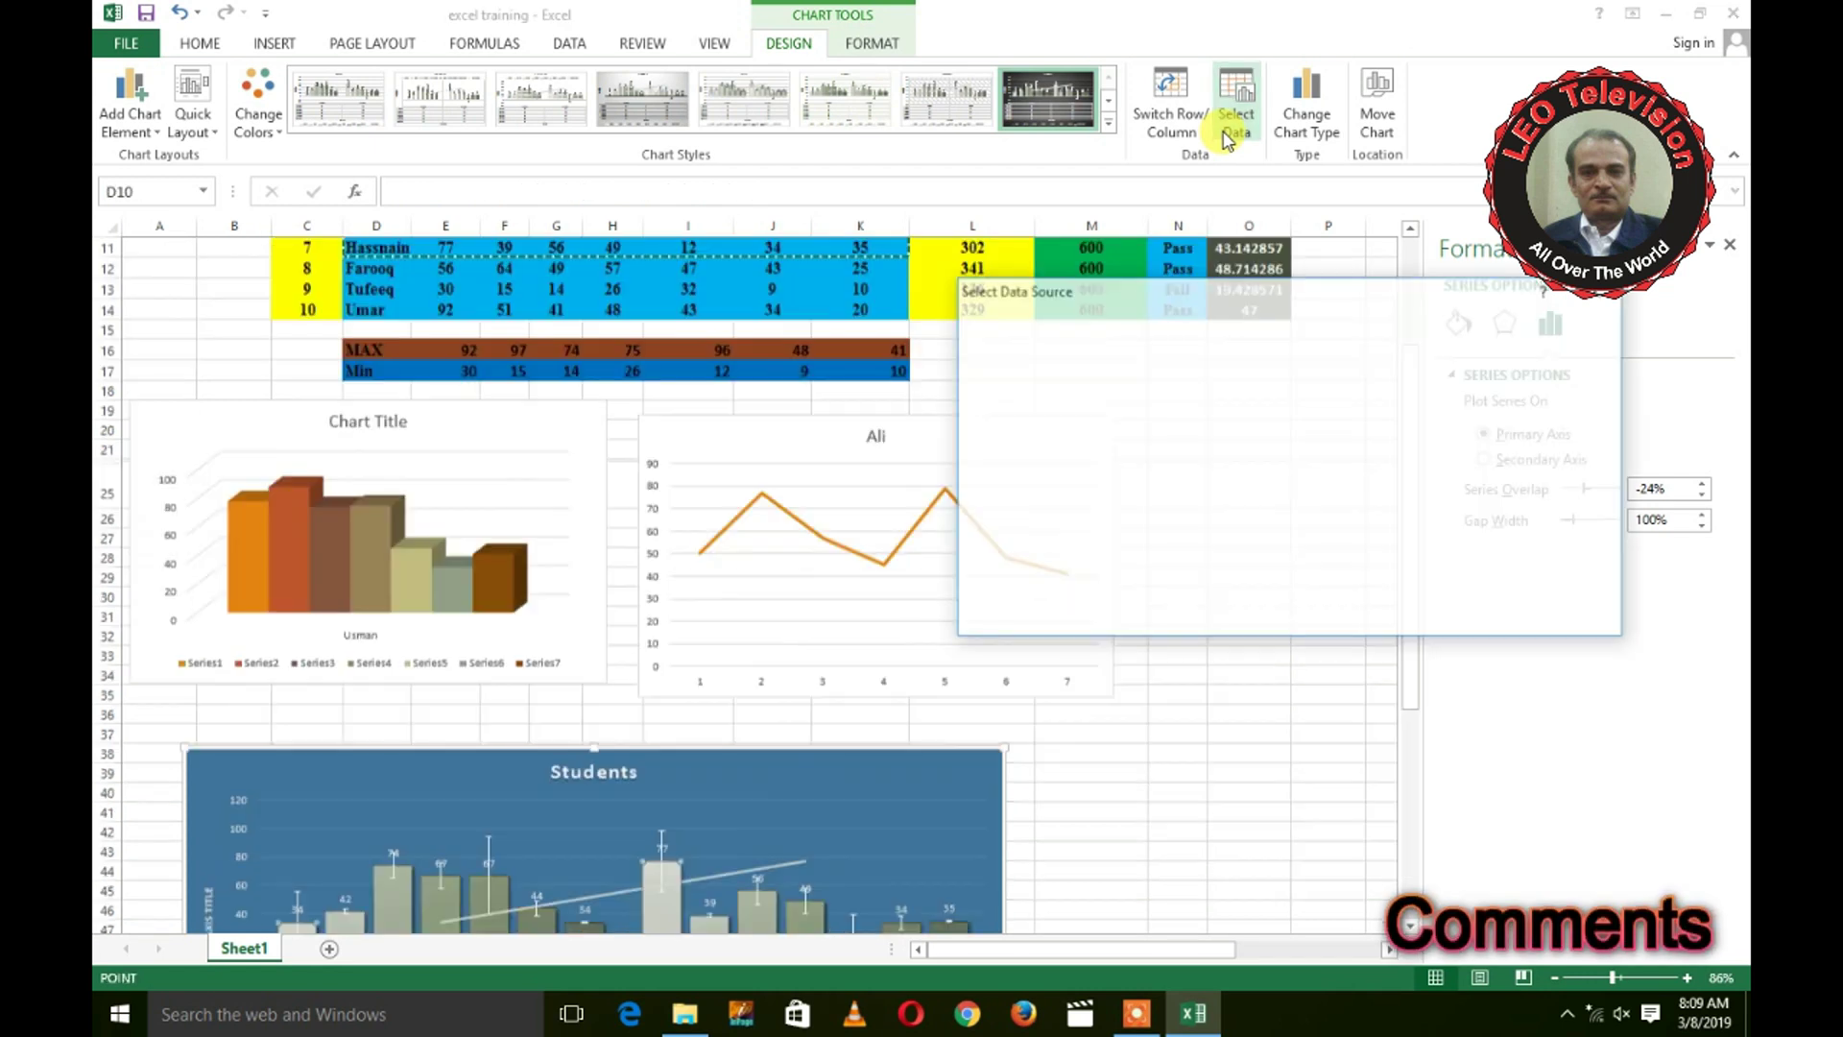
{"action": "left_click", "coordinate": [1599, 619]}
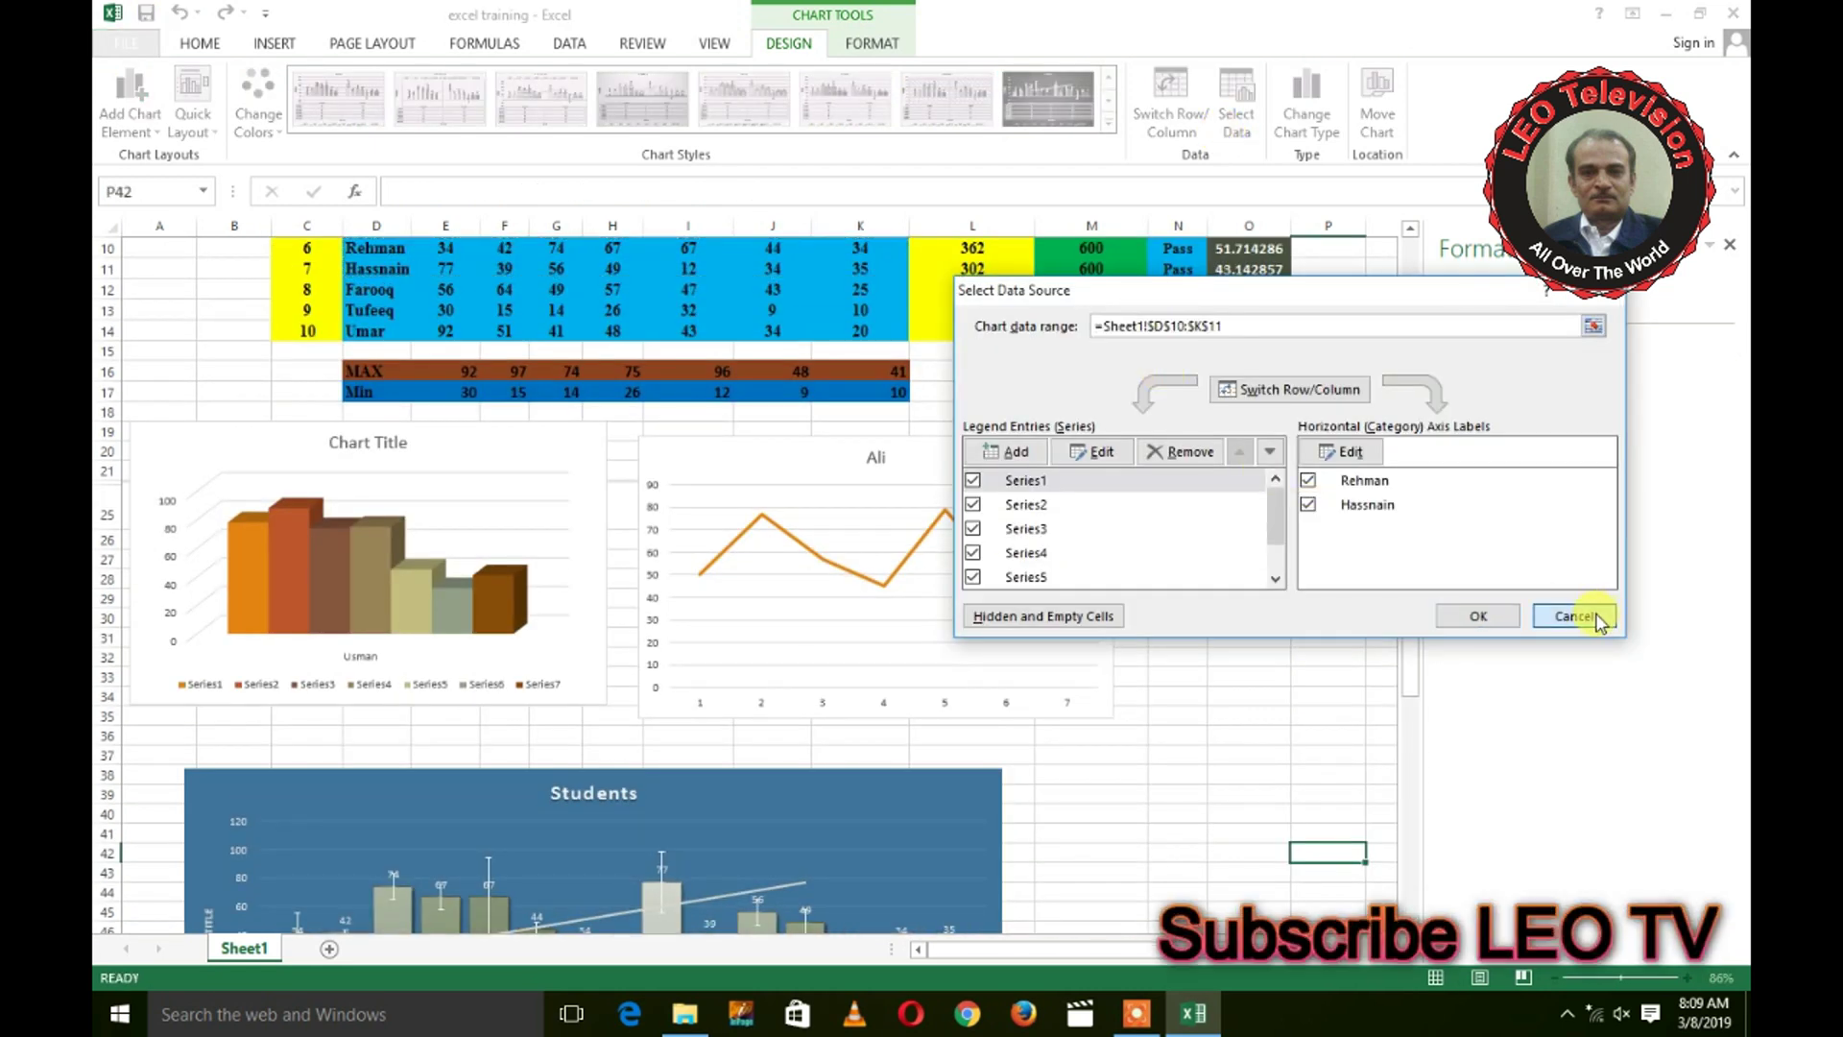
{"action": "left_click", "coordinate": [1598, 619]}
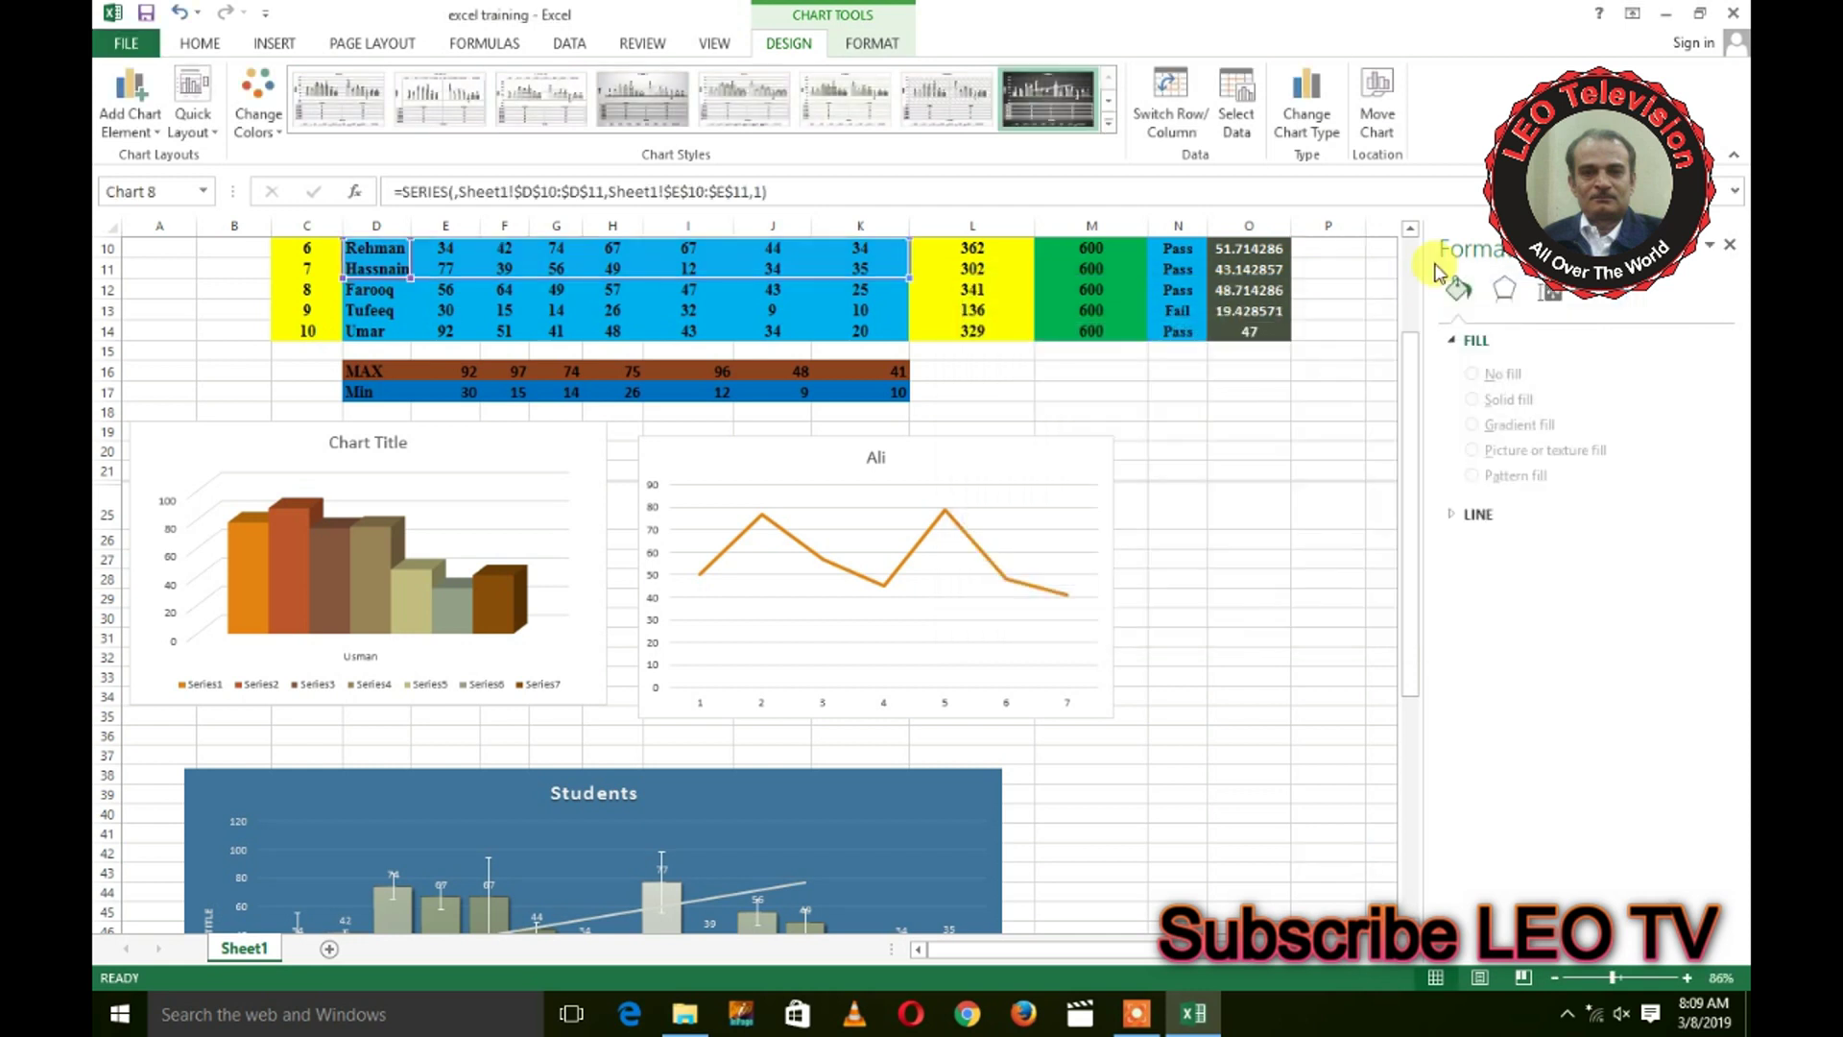
Step: Convert the Students chart into an area chart
{"action": "left_click", "coordinate": [1306, 113]}
{"action": "left_click", "coordinate": [893, 369]}
{"action": "mouse_move", "coordinate": [978, 222]}
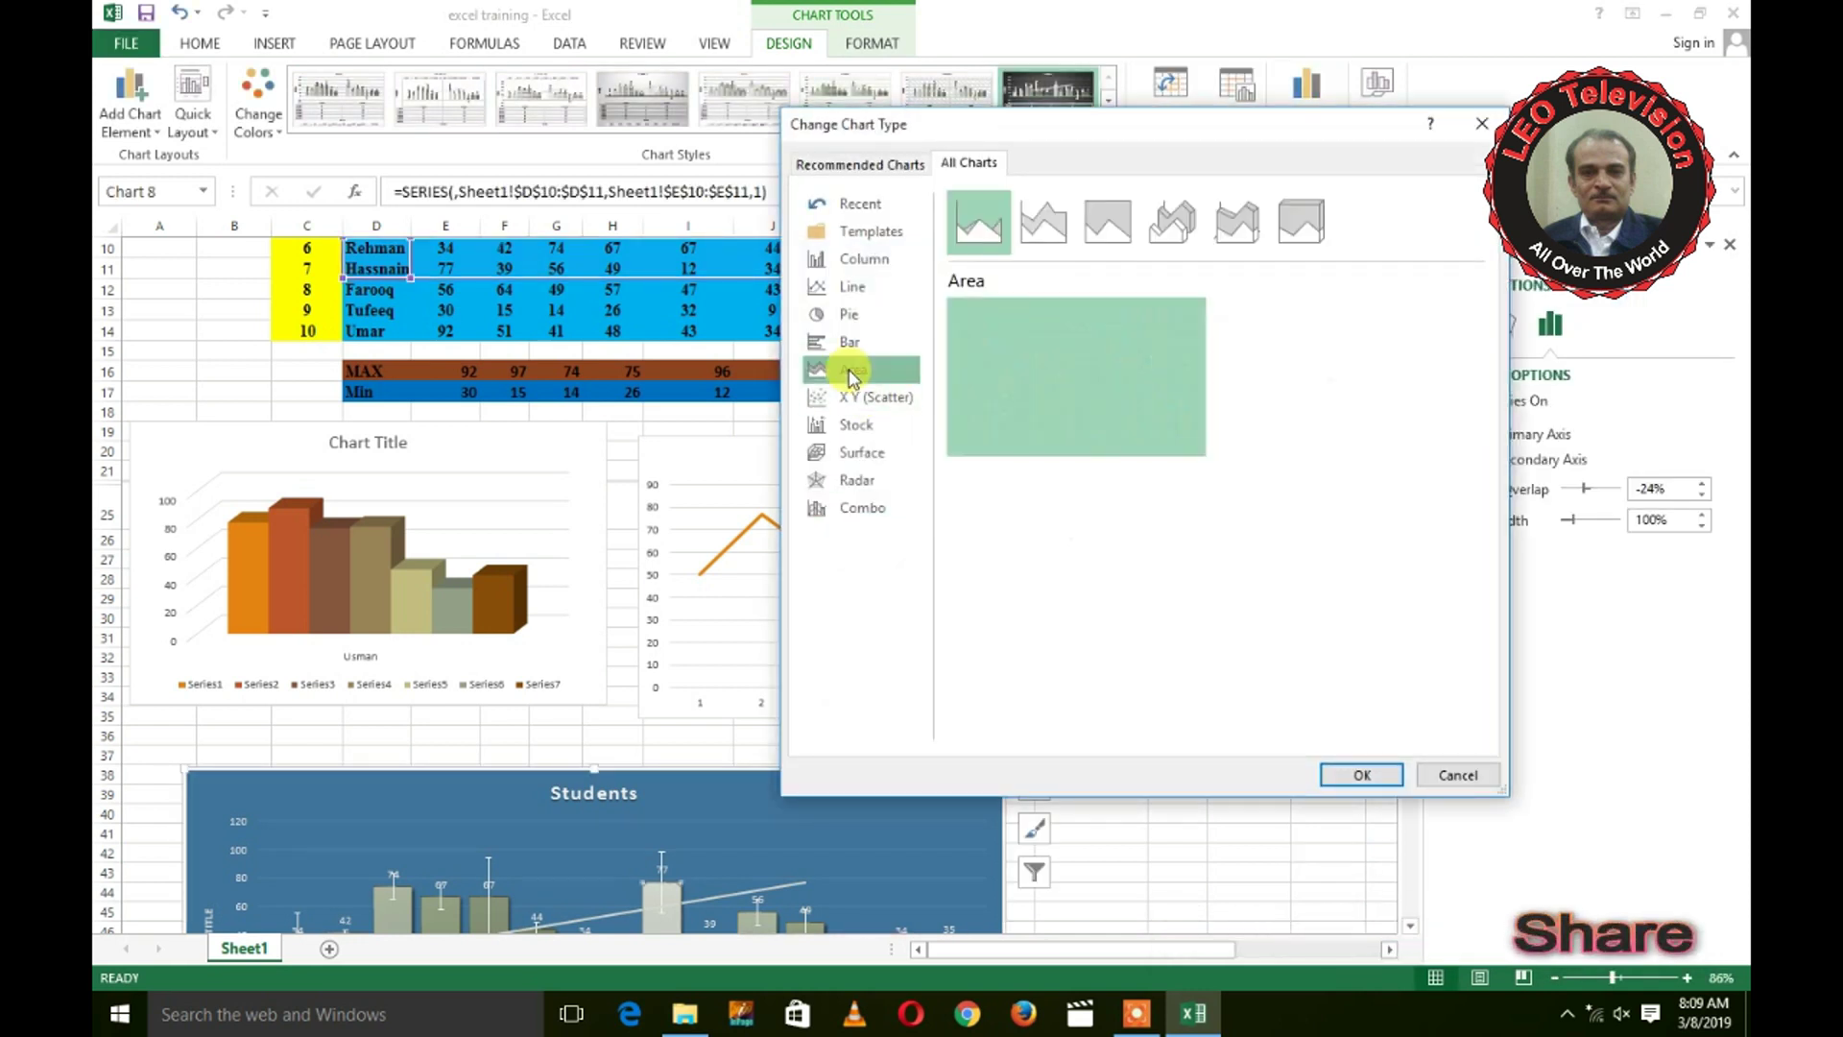
{"action": "double_click", "coordinate": [1091, 367]}
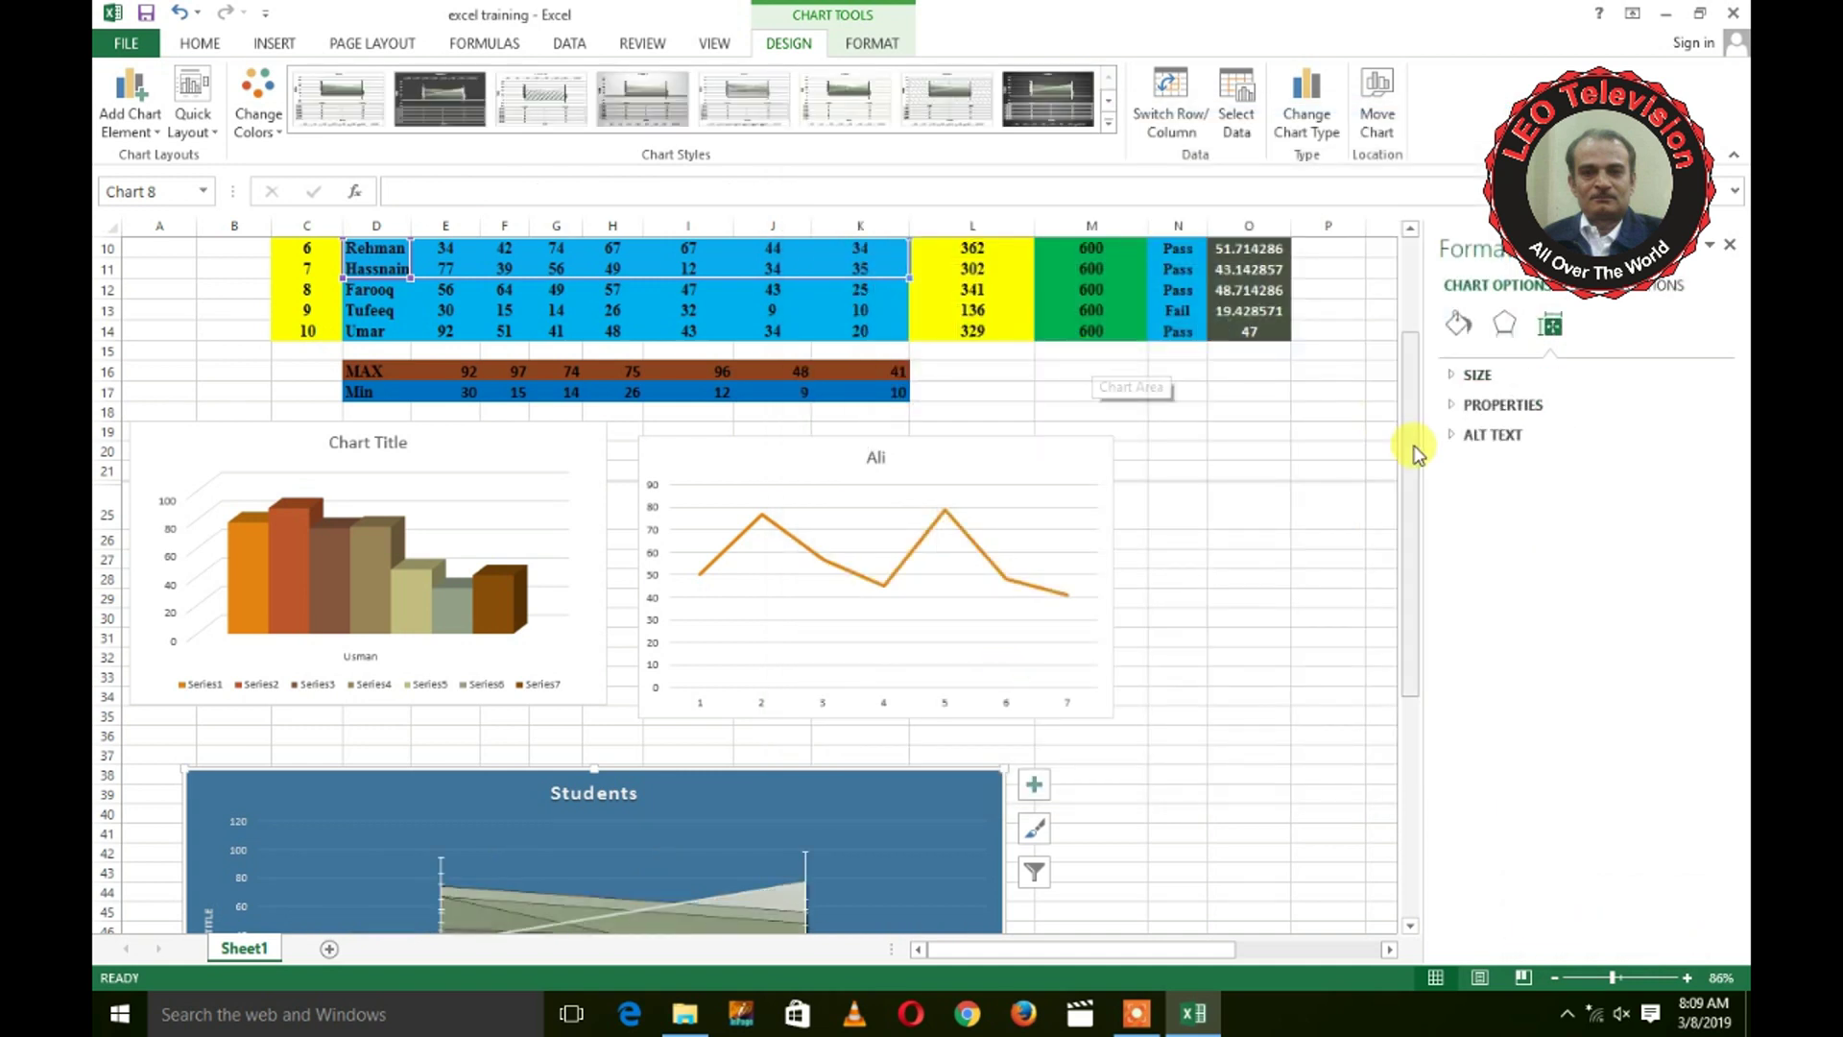
{"action": "scroll", "coordinate": [1324, 499], "scroll_direction": "down", "scroll_amount": 2}
{"action": "scroll", "coordinate": [1240, 564], "scroll_direction": "down", "scroll_amount": 1}
{"action": "scroll", "coordinate": [1240, 563], "scroll_direction": "down", "scroll_amount": 4}
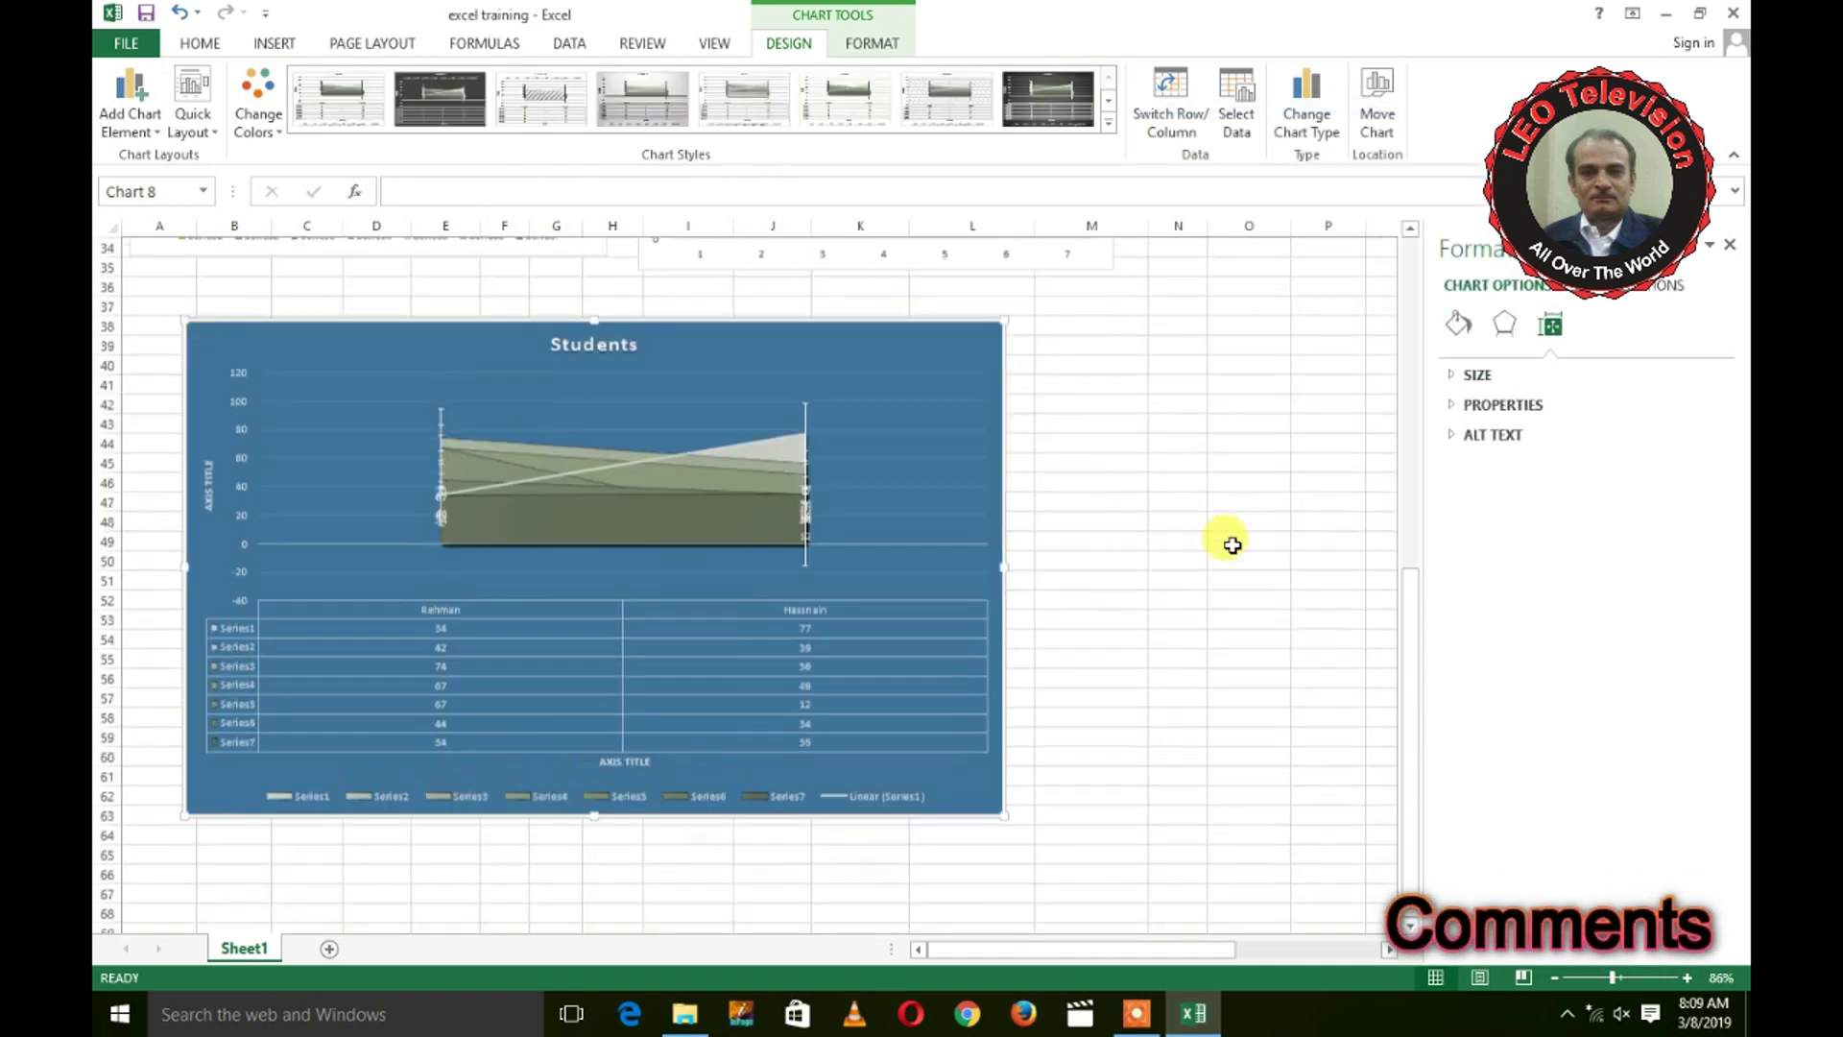
{"action": "scroll", "coordinate": [1222, 534], "scroll_direction": "down", "scroll_amount": 1}
Step: Change the area chart to the 3-D Stacked Area variant
{"action": "left_click", "coordinate": [1331, 117]}
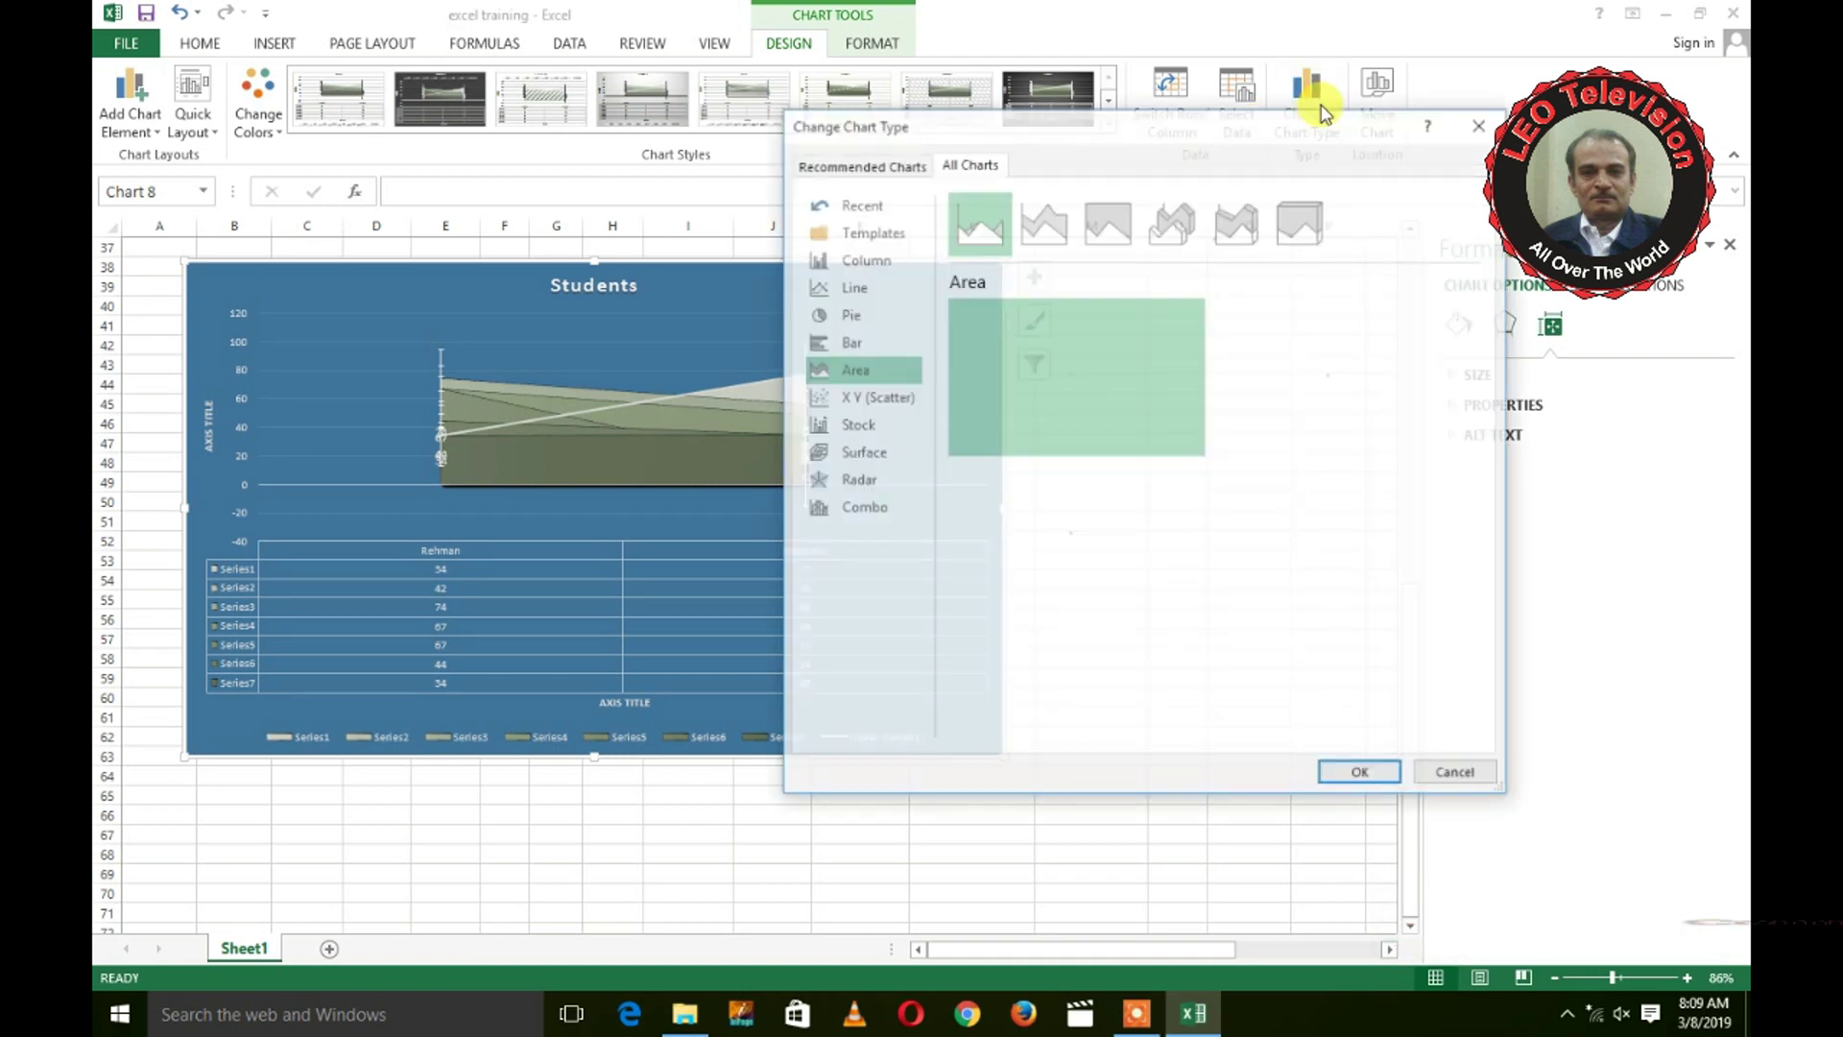
{"action": "left_click", "coordinate": [1211, 233]}
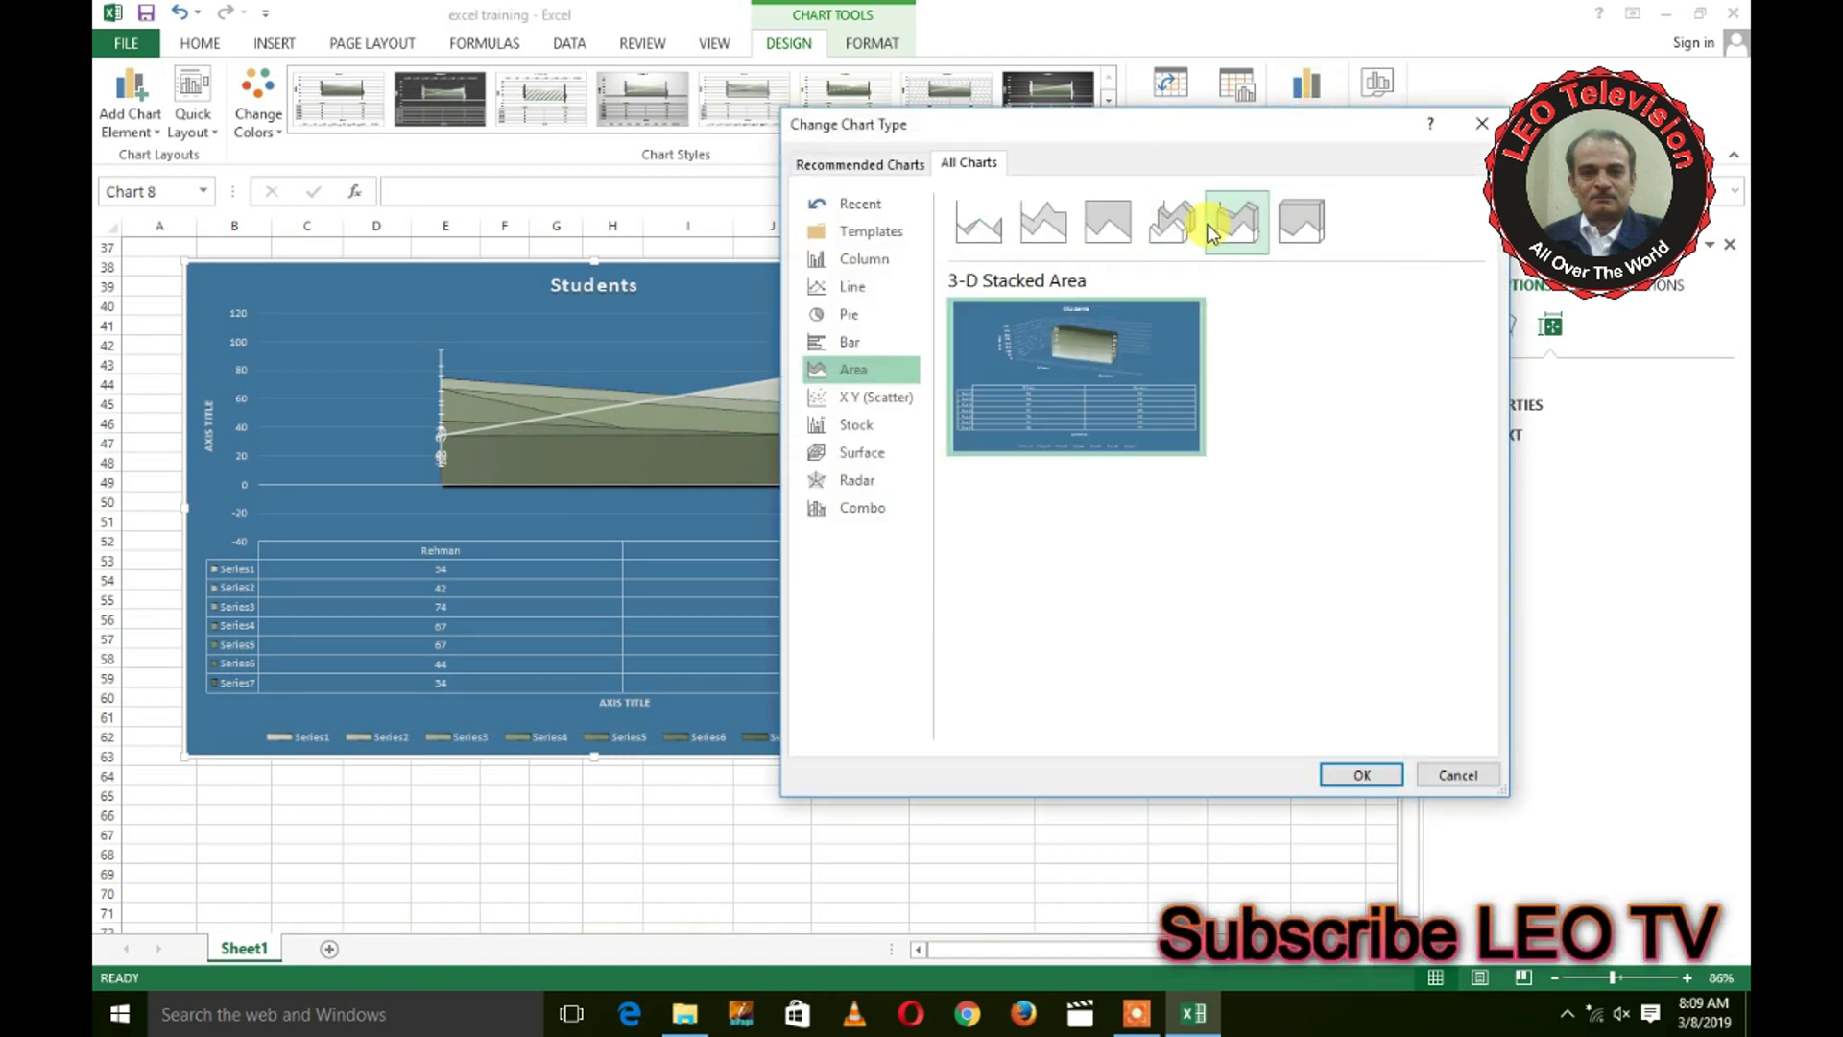
{"action": "left_click", "coordinate": [1361, 774]}
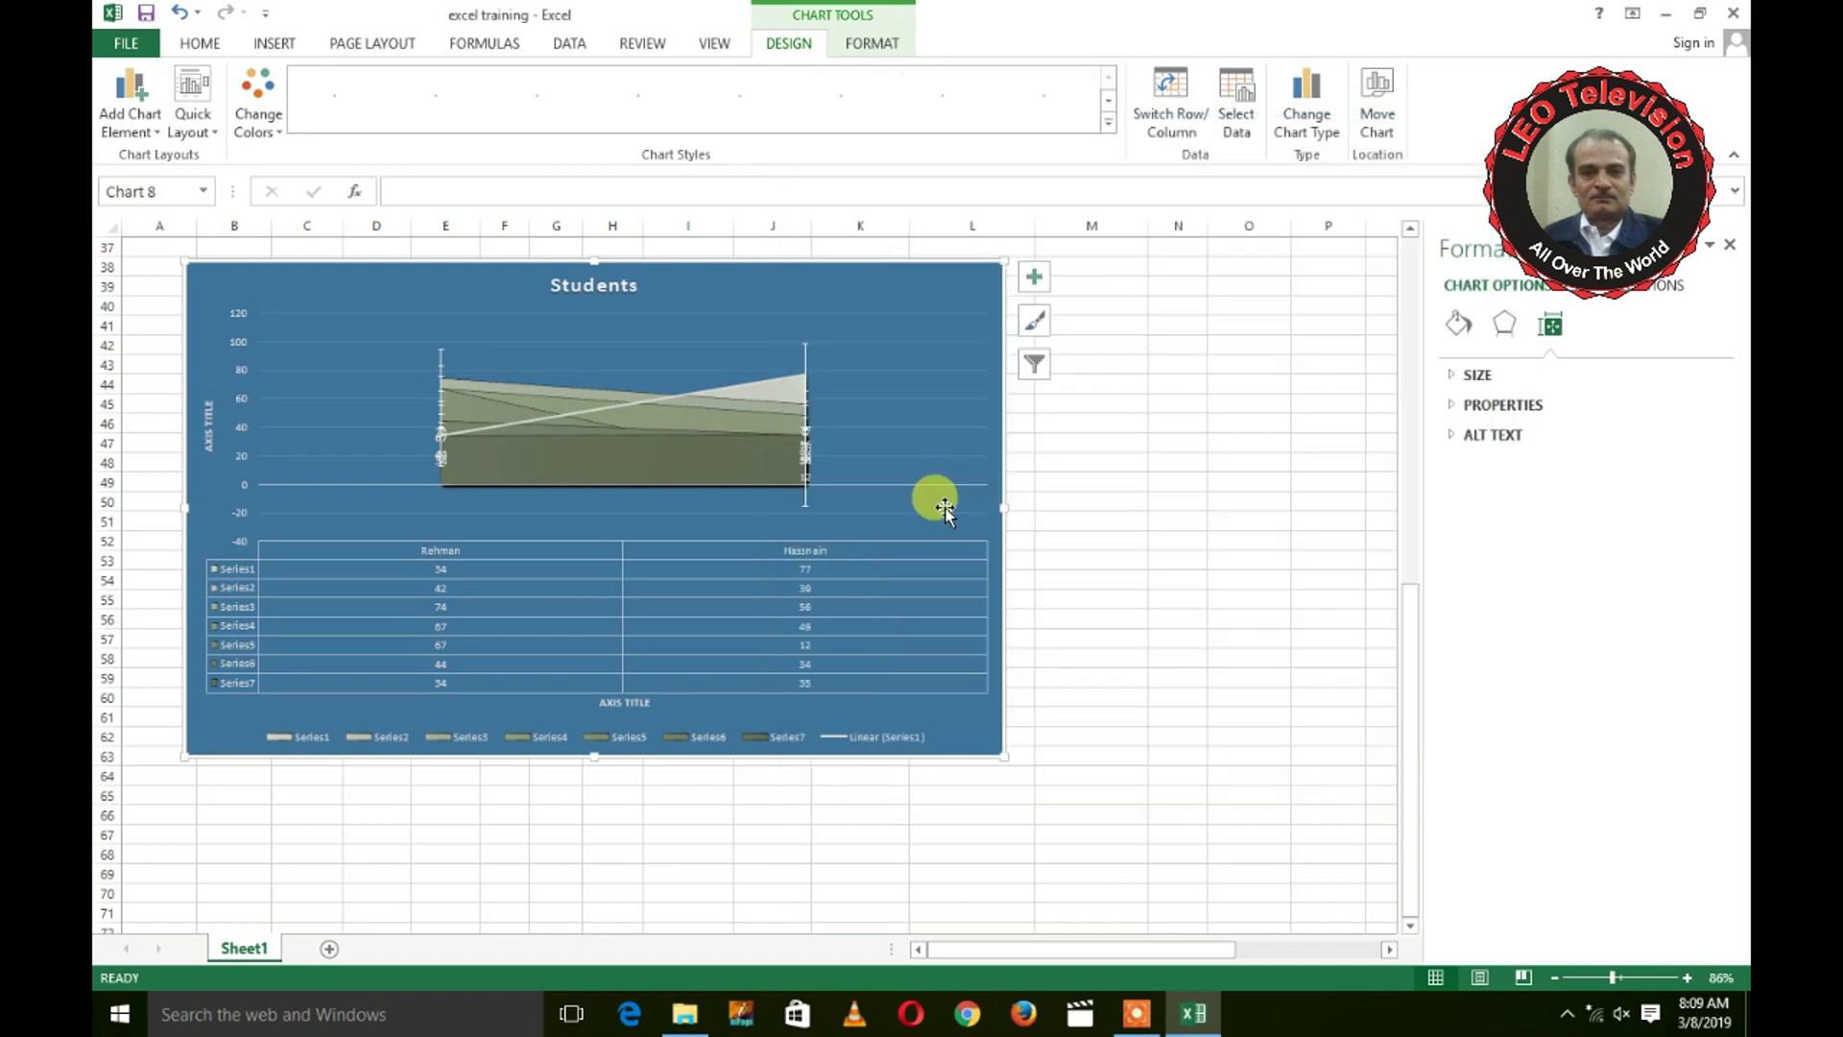
Step: Convert the Students chart into a radar chart
{"action": "left_click", "coordinate": [1313, 122]}
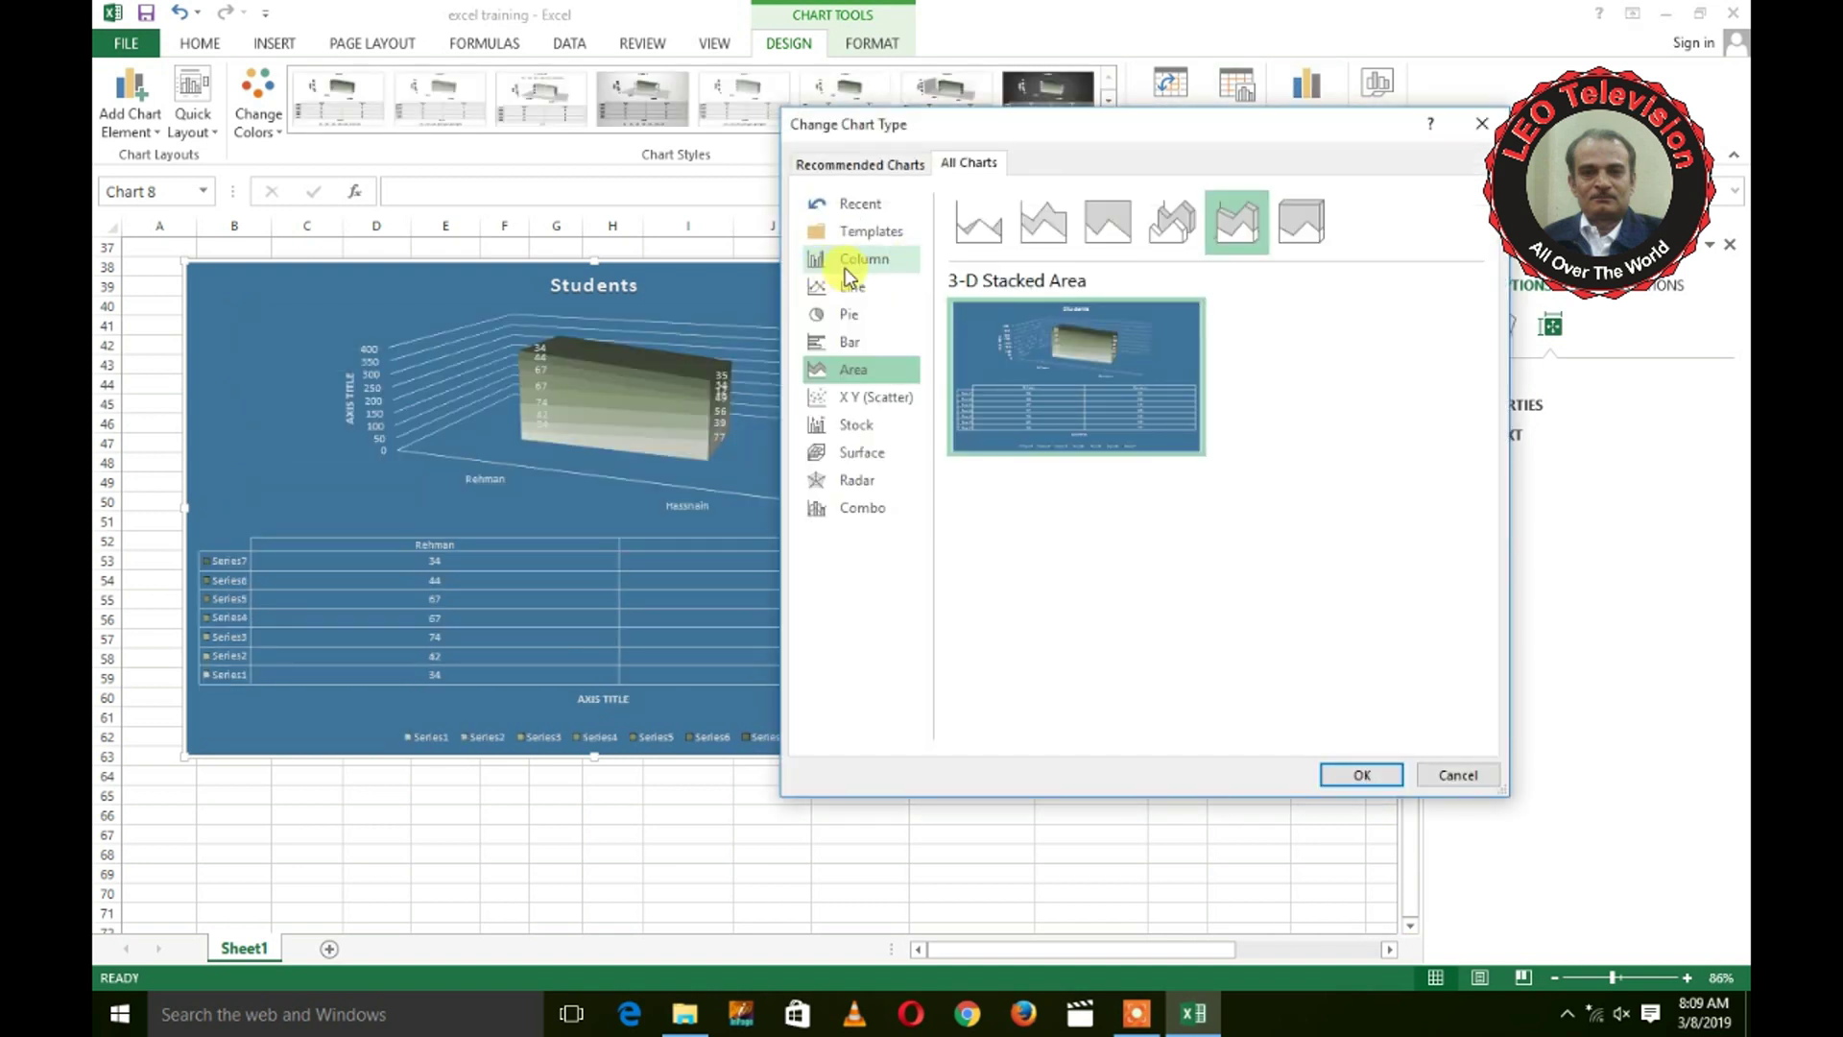
{"action": "left_click", "coordinate": [848, 264]}
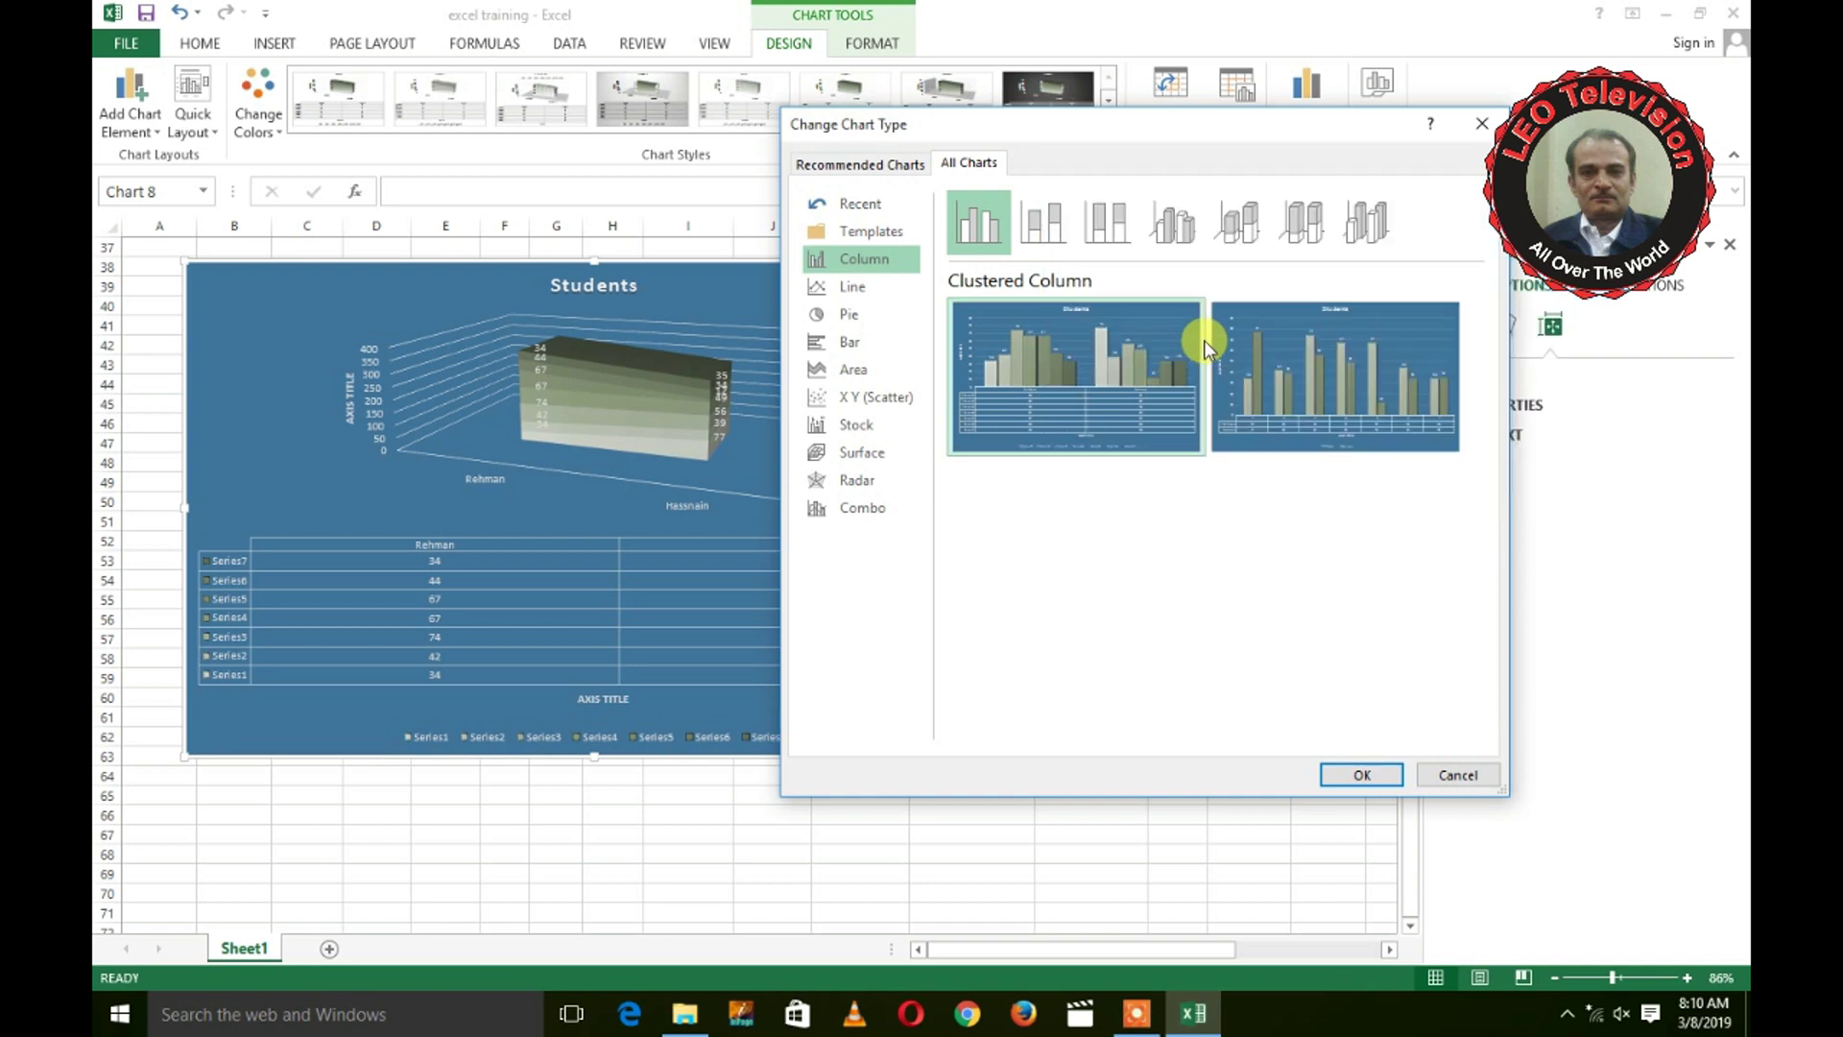
{"action": "mouse_move", "coordinate": [999, 372]}
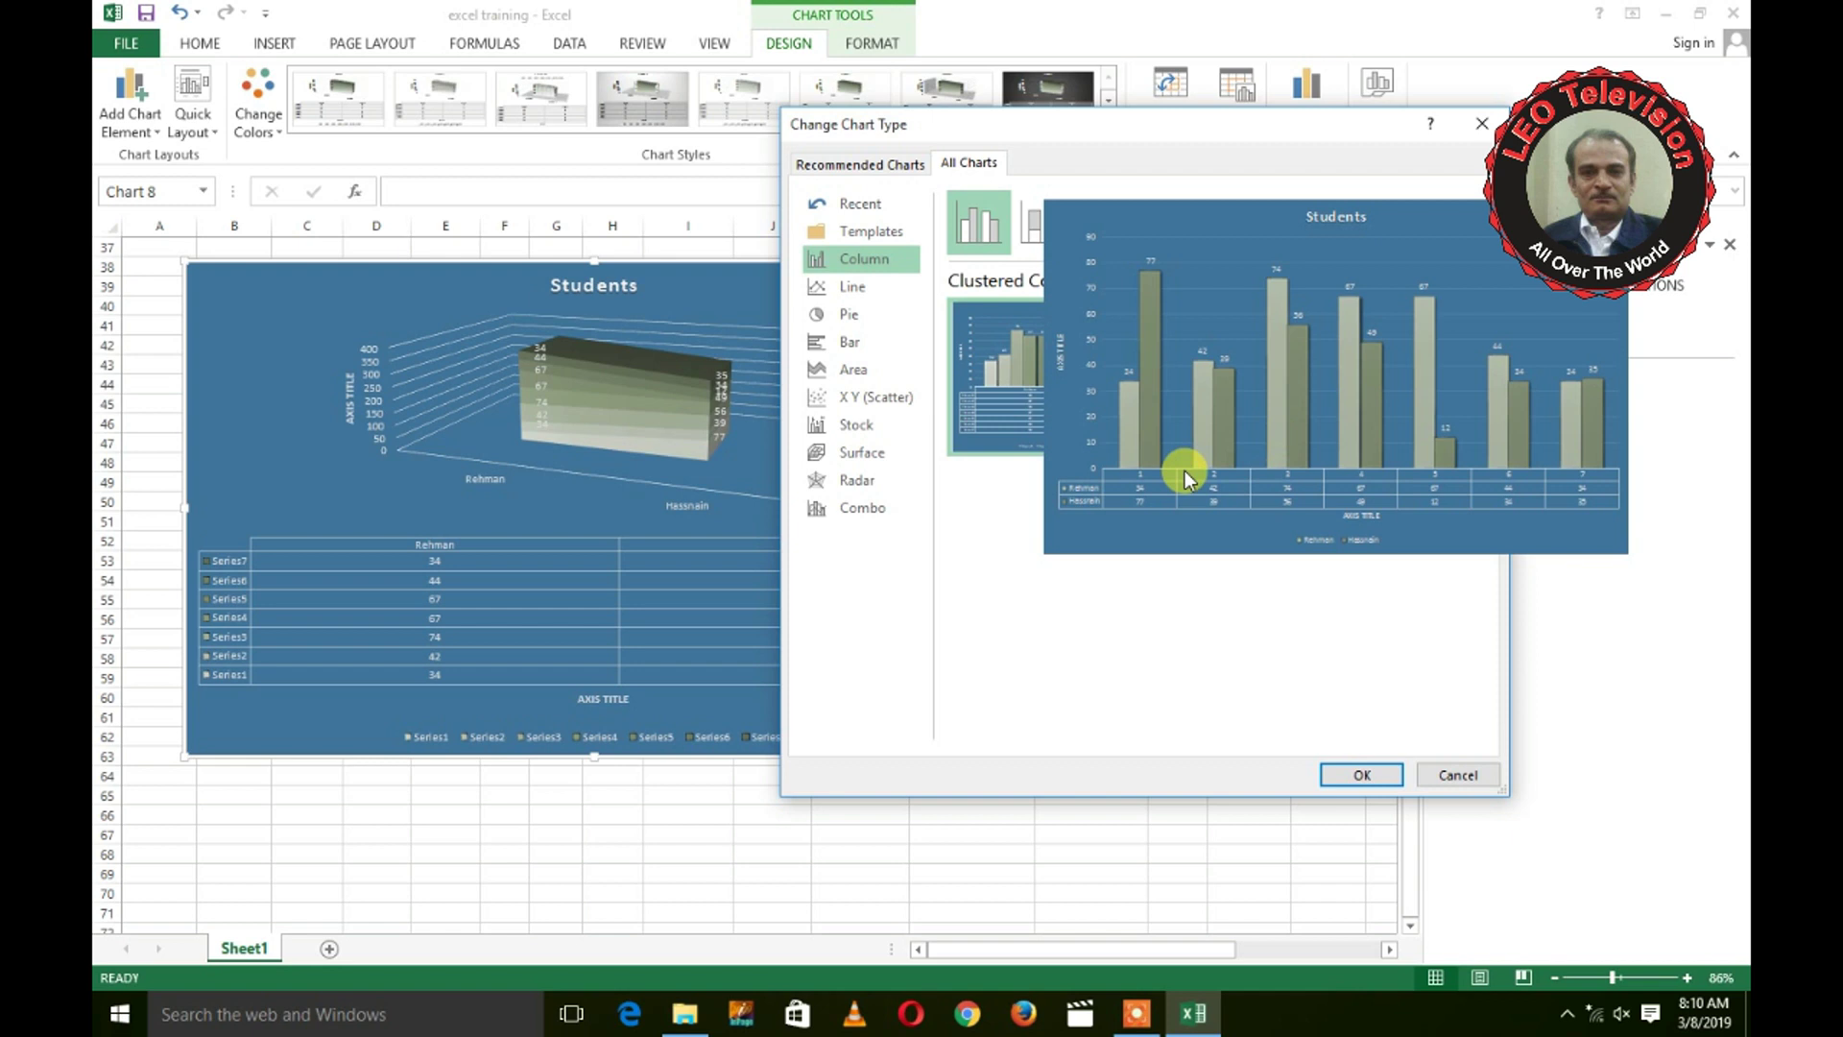
{"action": "left_click", "coordinate": [856, 480]}
{"action": "mouse_move", "coordinate": [1075, 376]}
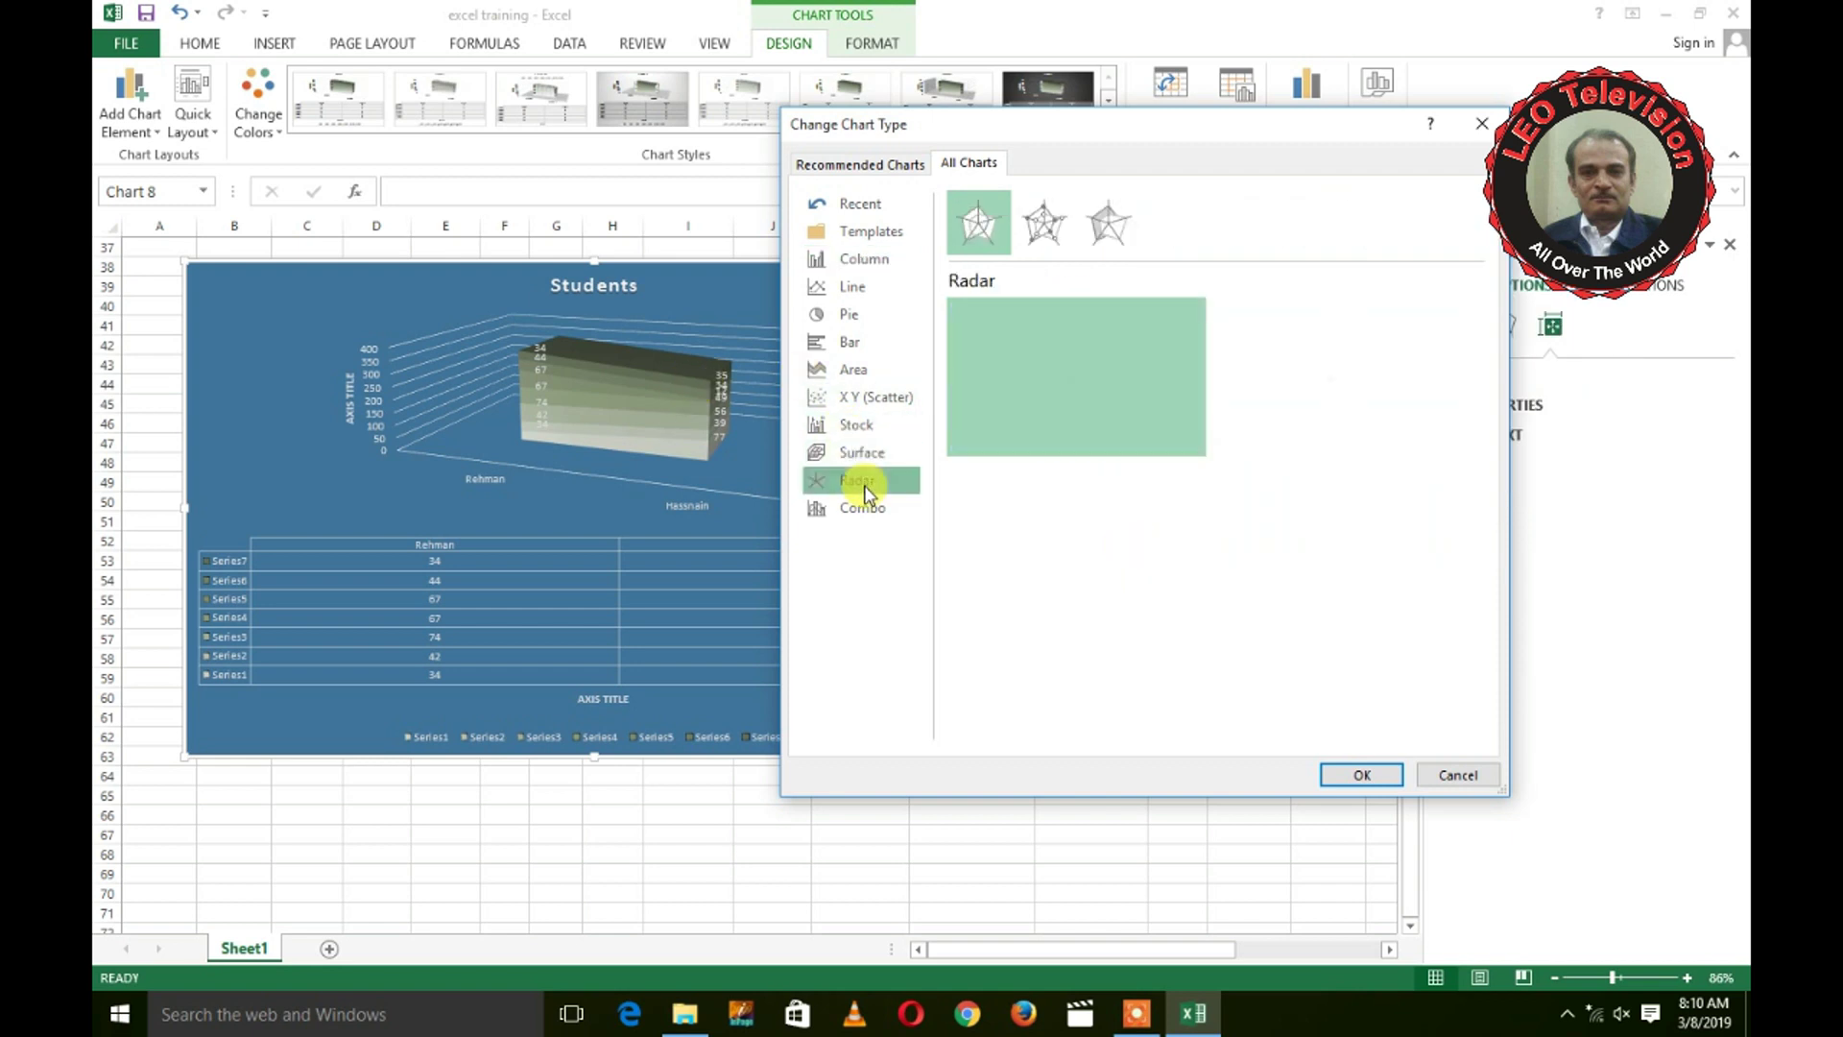
{"action": "double_click", "coordinate": [1218, 394]}
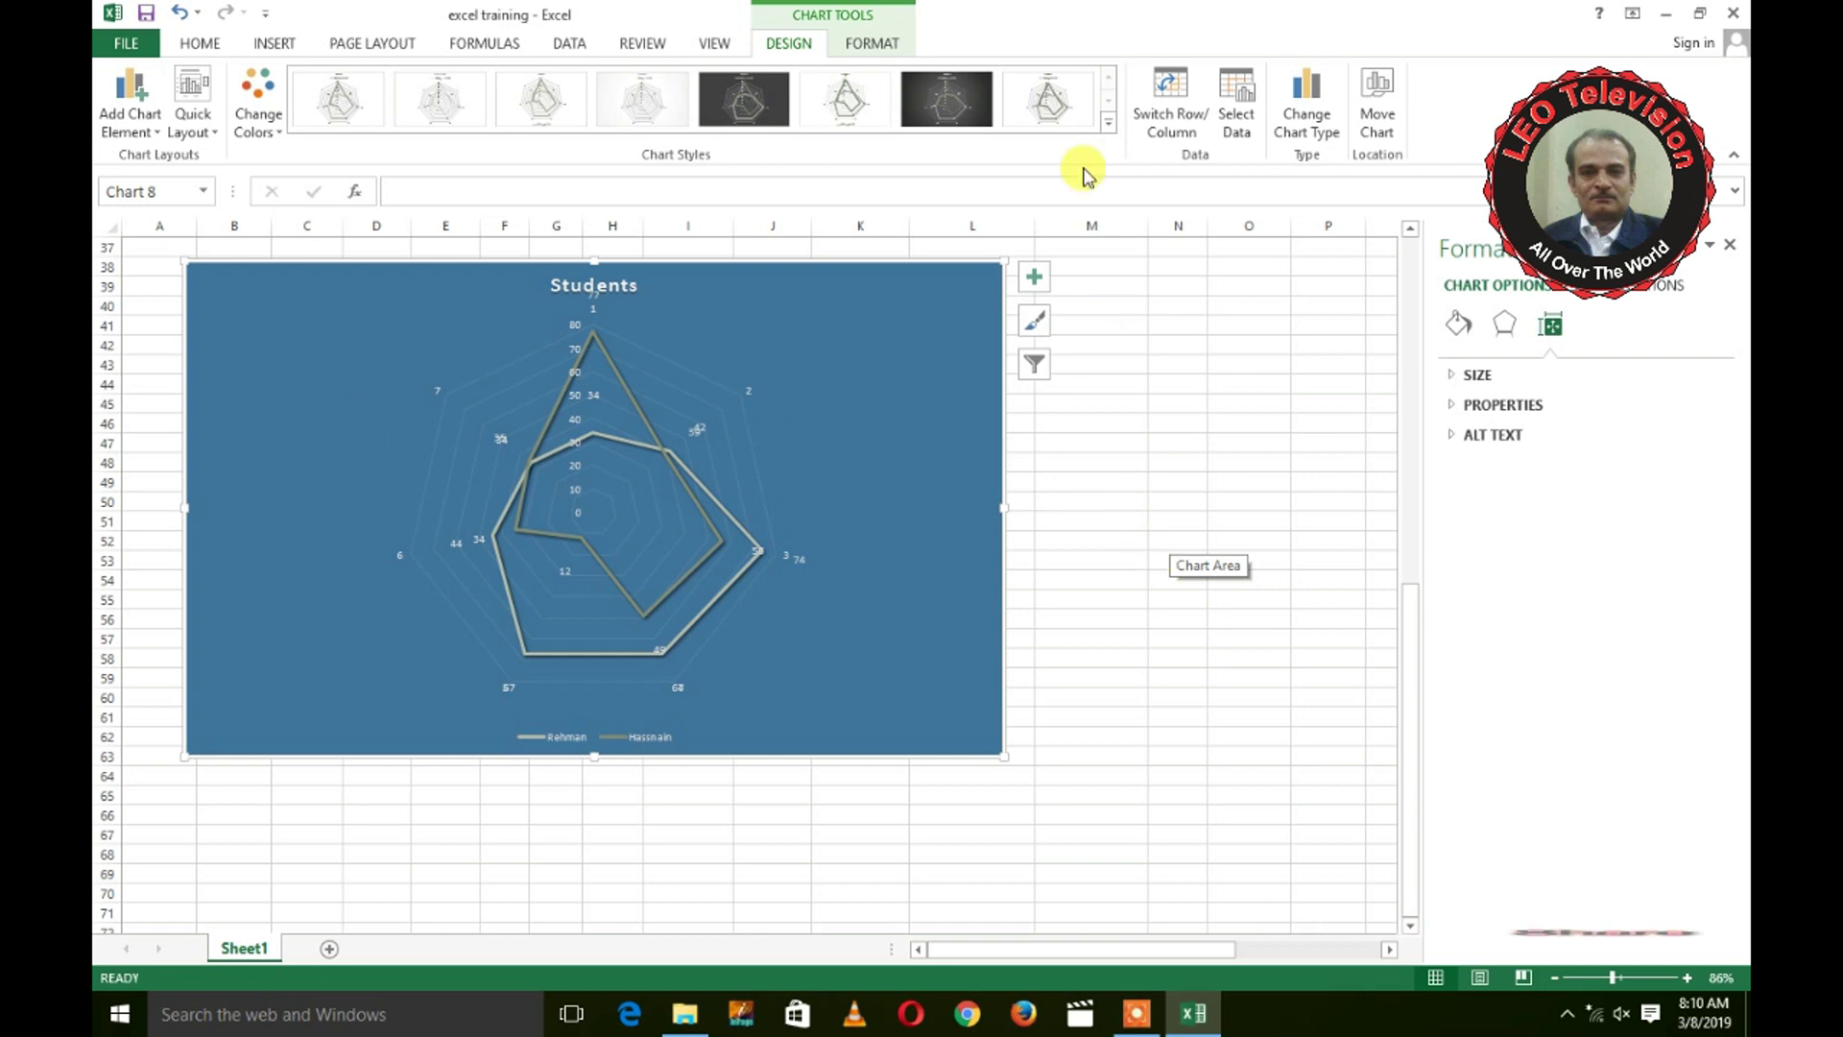
Step: Give the radar chart the light, thin-line third chart style
{"action": "left_click", "coordinate": [1020, 113]}
{"action": "left_click", "coordinate": [553, 117]}
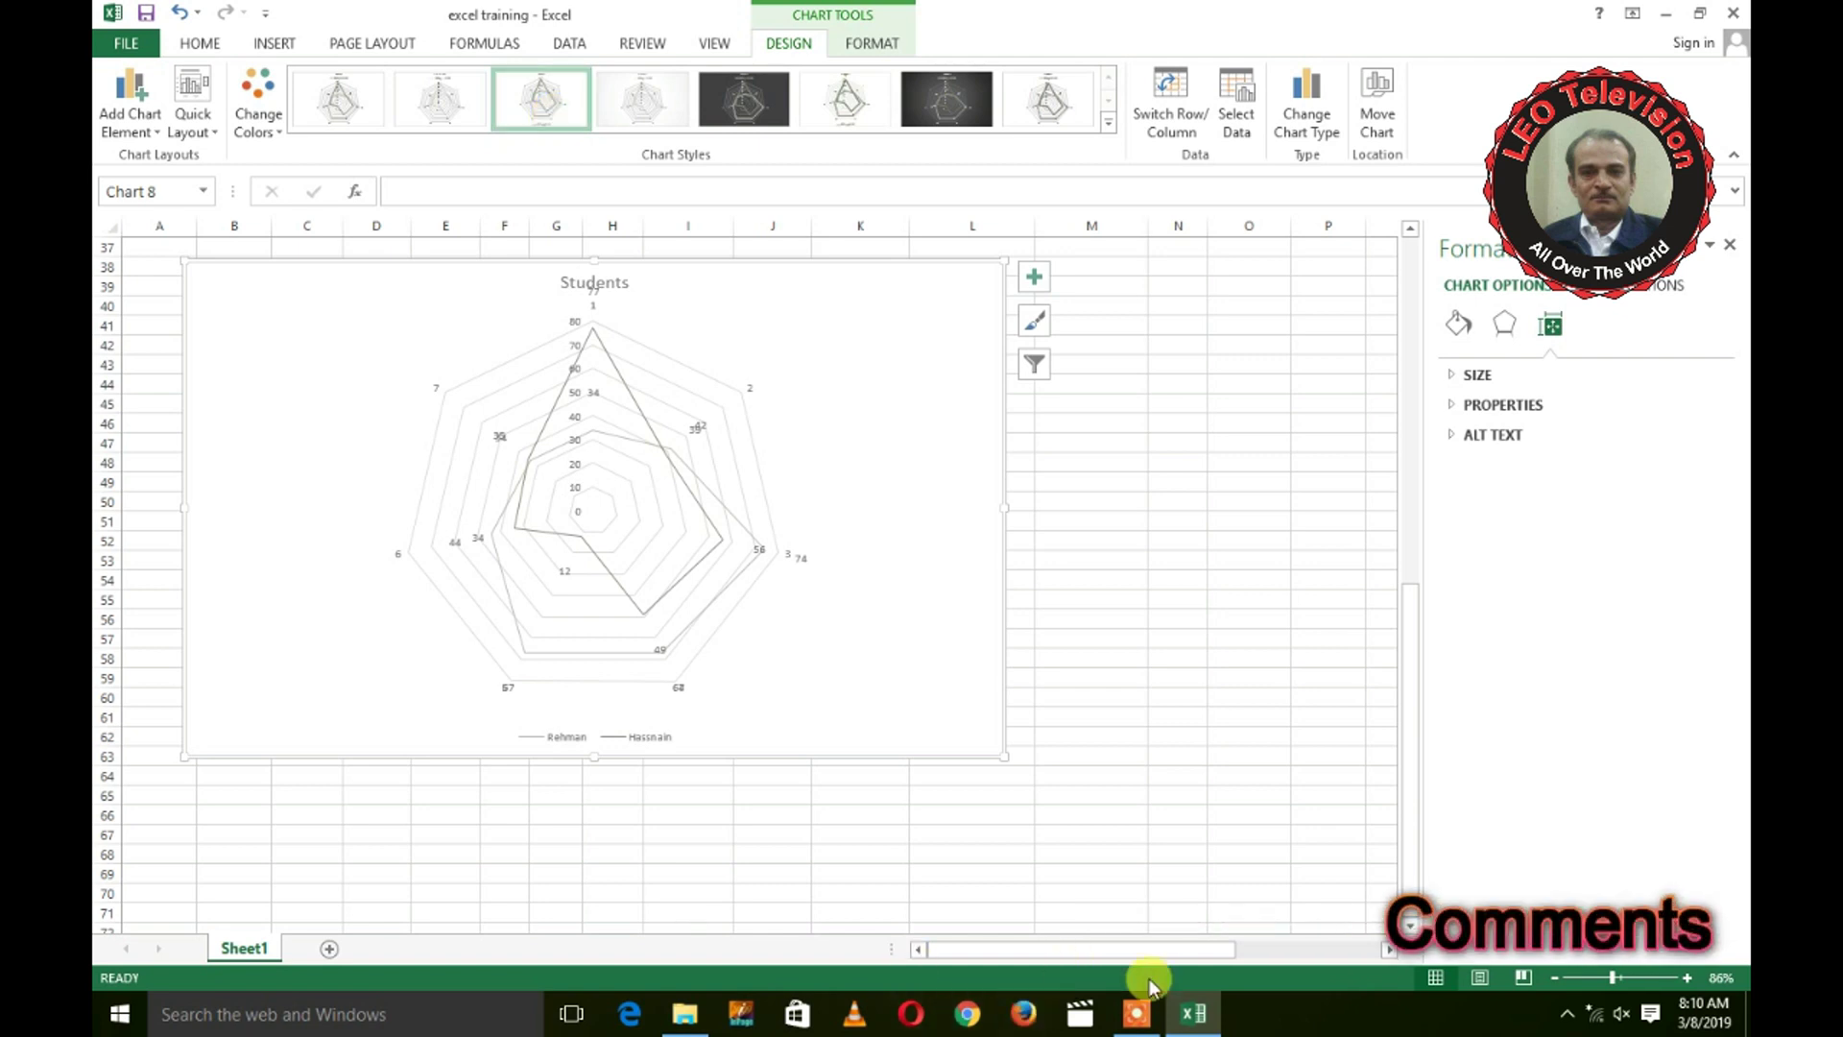
{"action": "left_click", "coordinate": [1152, 1020]}
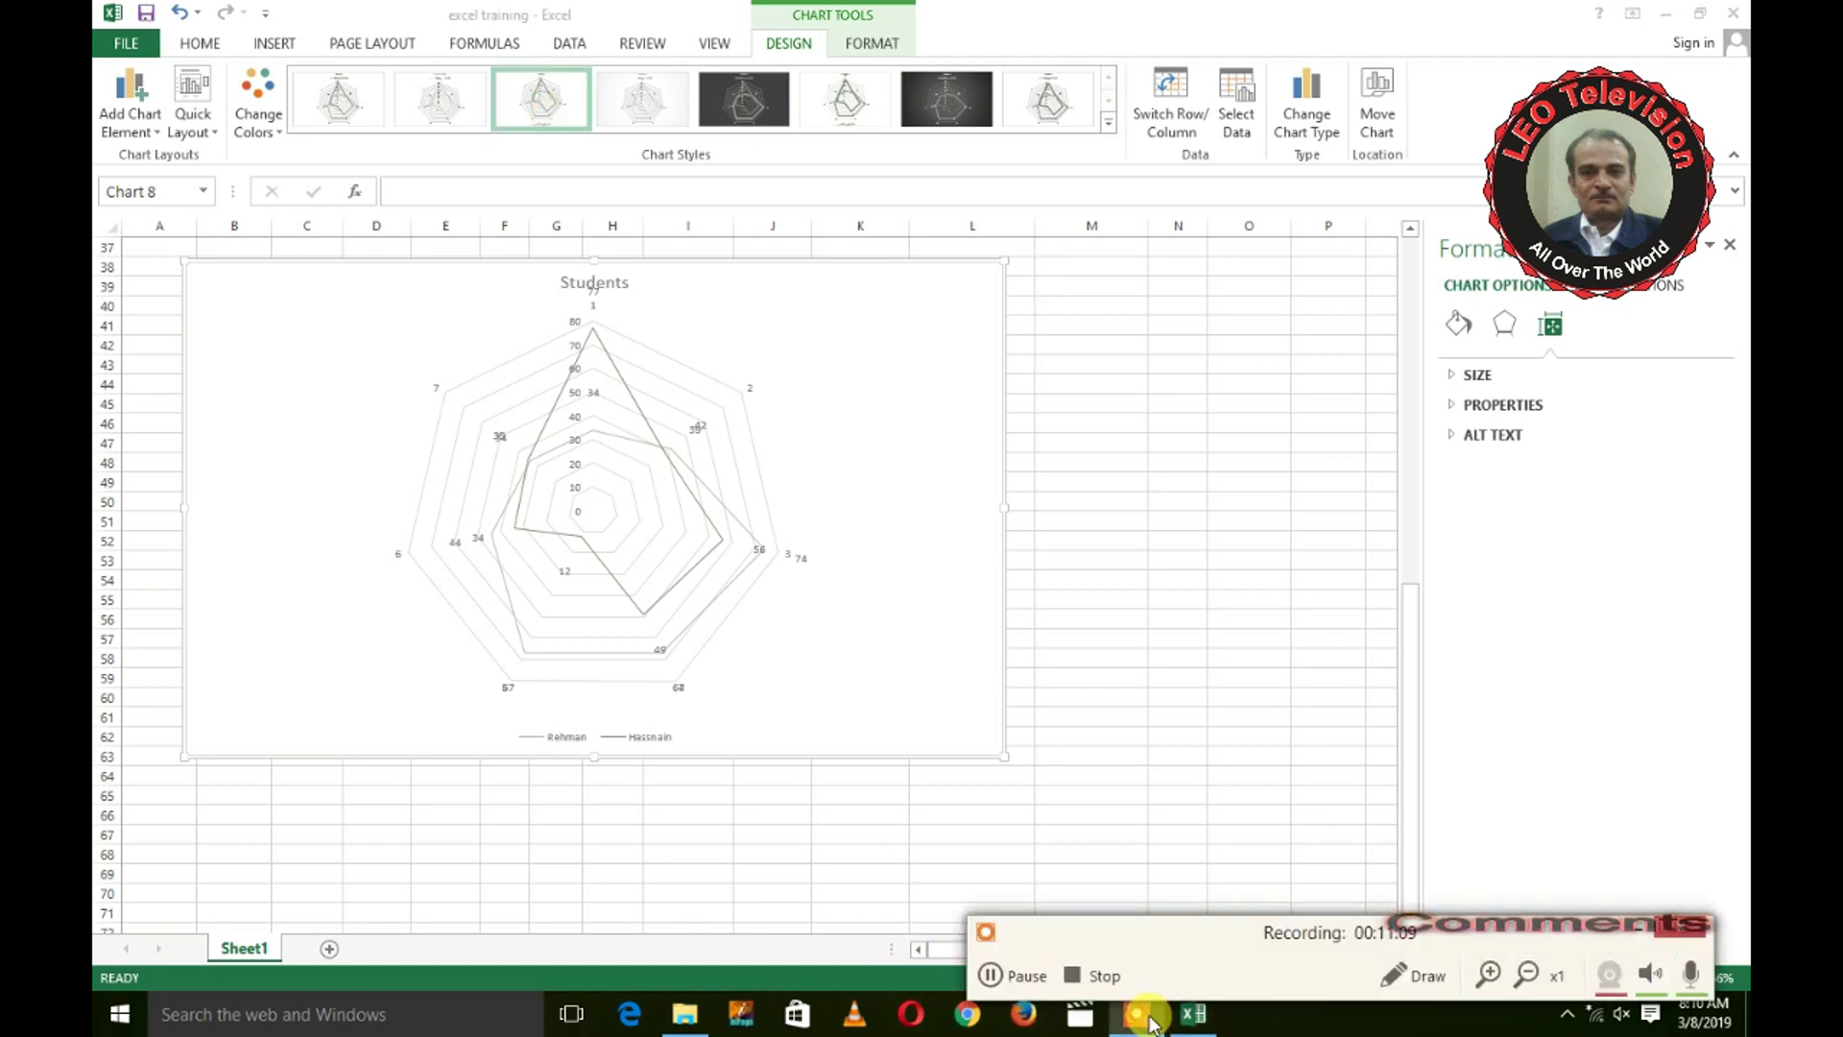